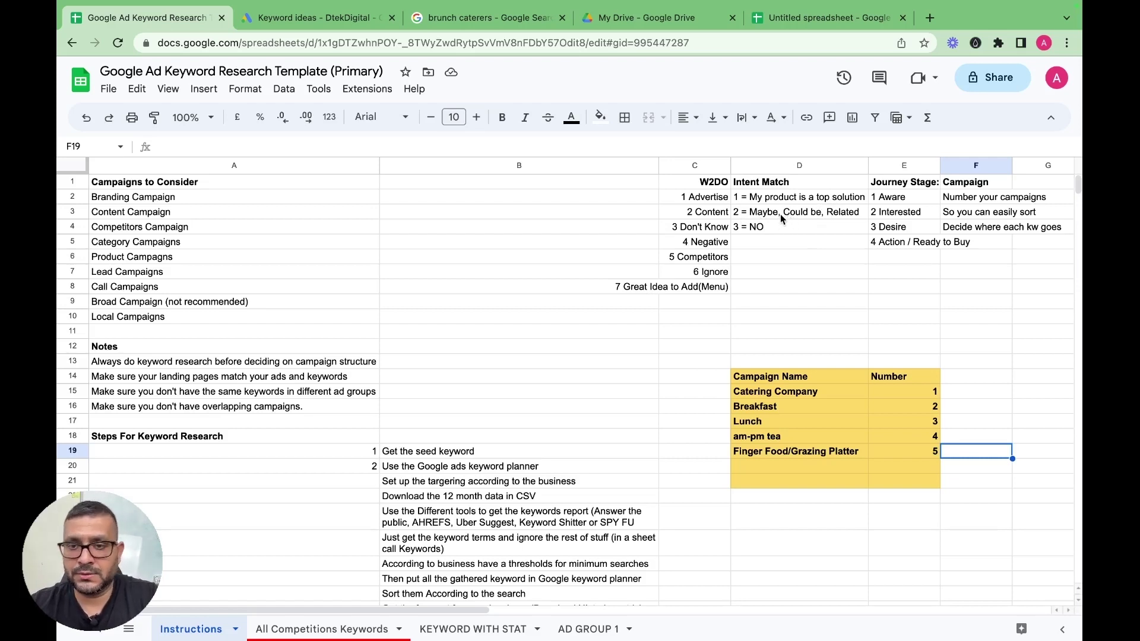
- On the KEYWORD WITH STAT sheet, enter an Intent Match of 1 for rows 2 to 11, from catering sydney cbd to sushi platters delivered
left_click(767, 234)
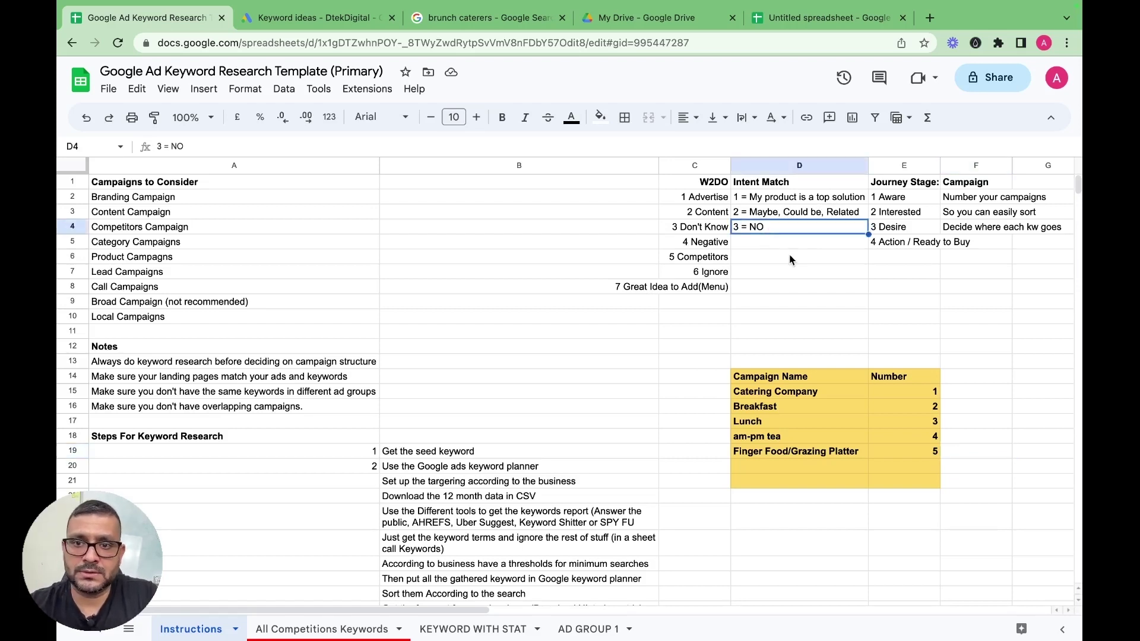
mouse_move(360, 638)
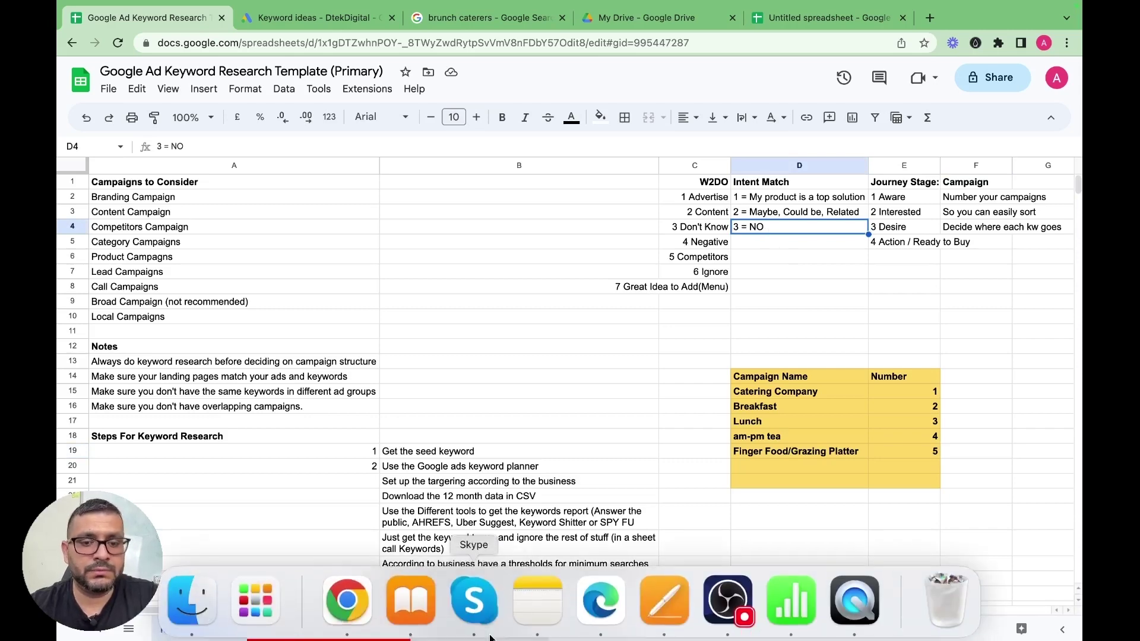
left_click(436, 629)
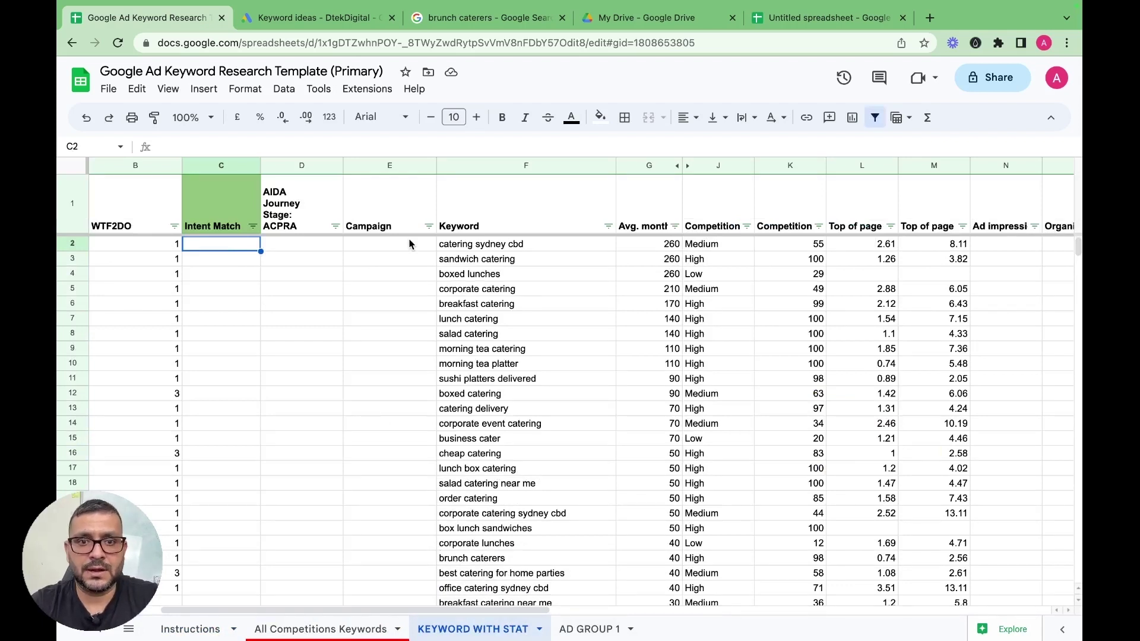
type("1")
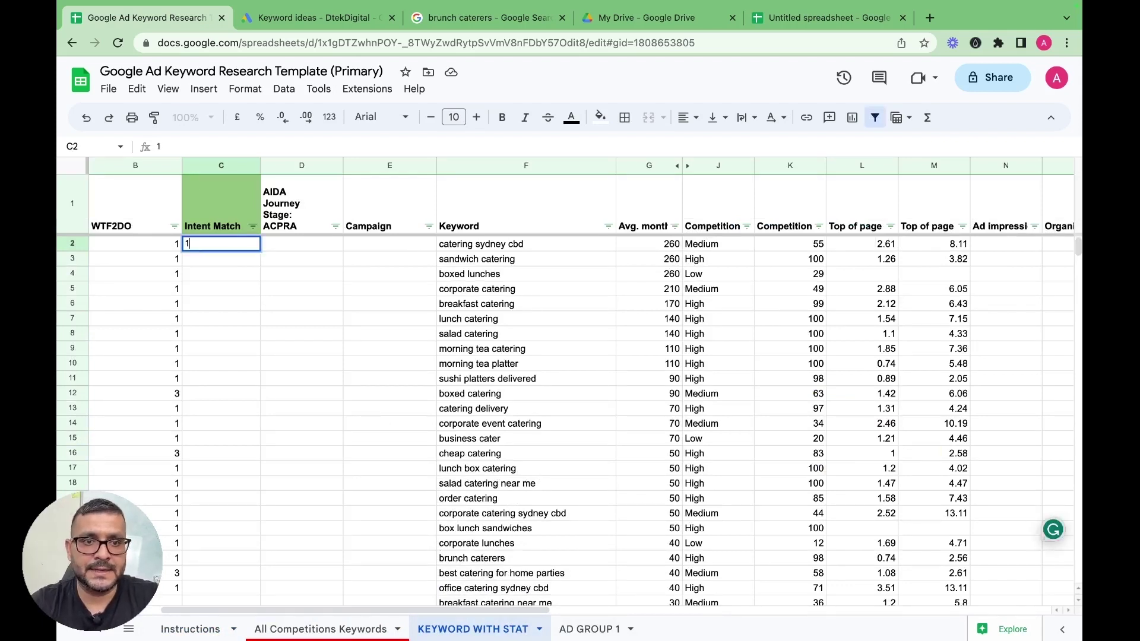
key("Return")
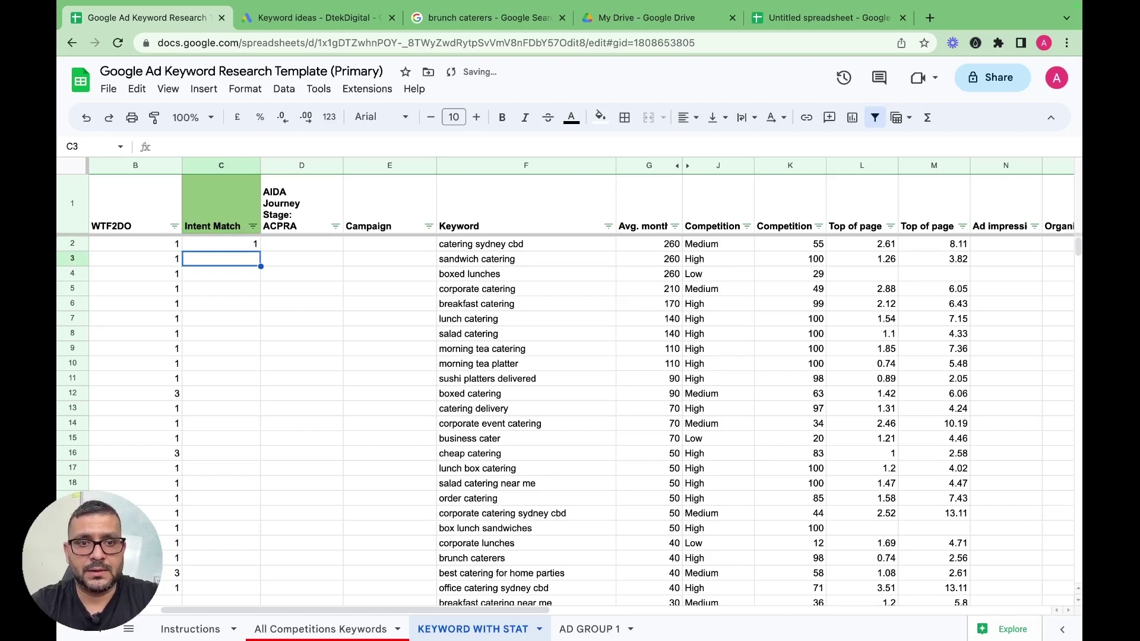
type("1")
key("Return")
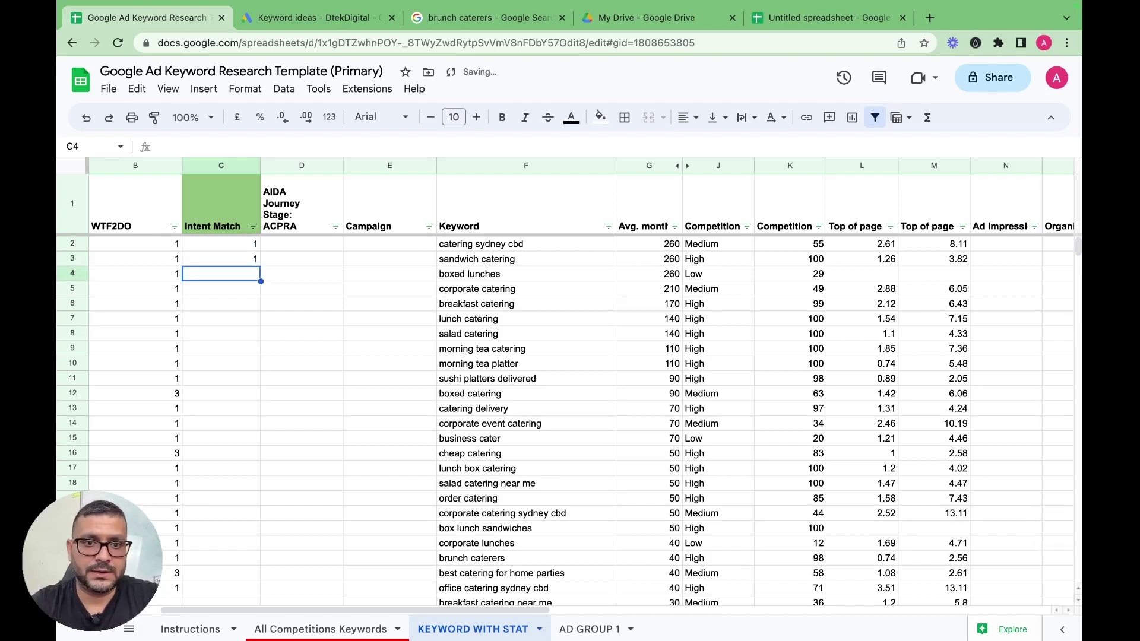
type("1")
key("Return")
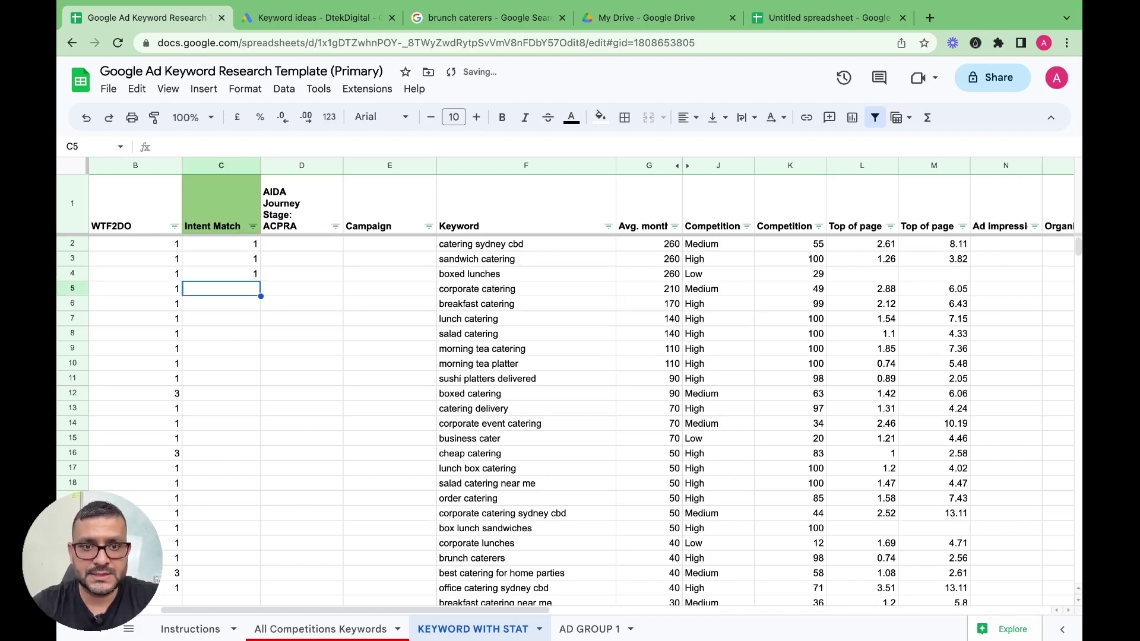
type("1")
key("Return")
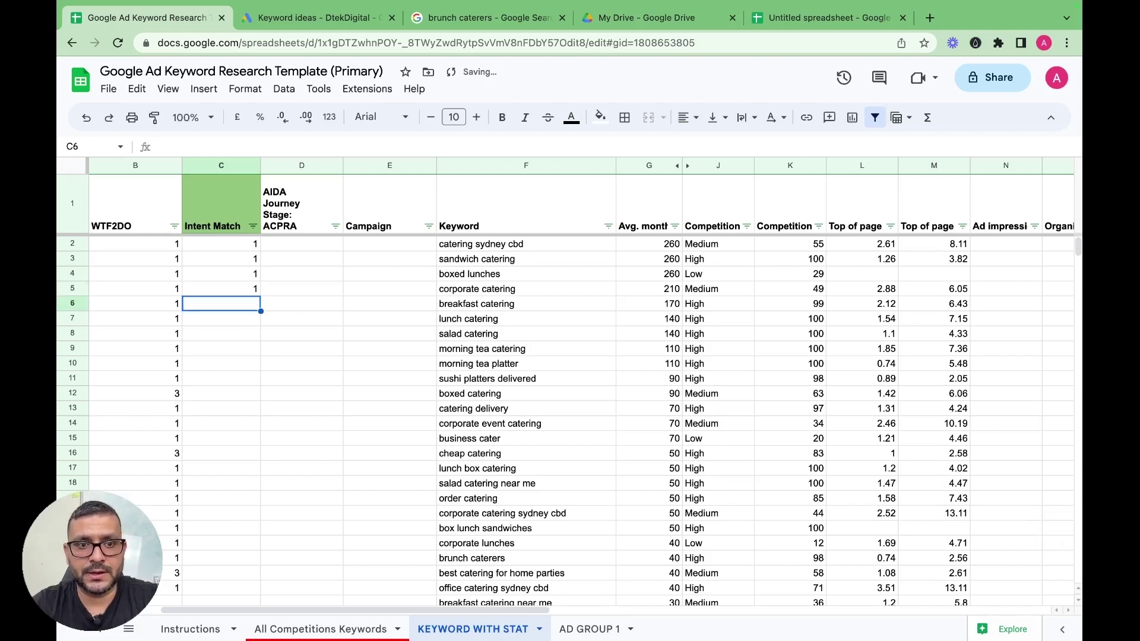
type("1")
key("Return")
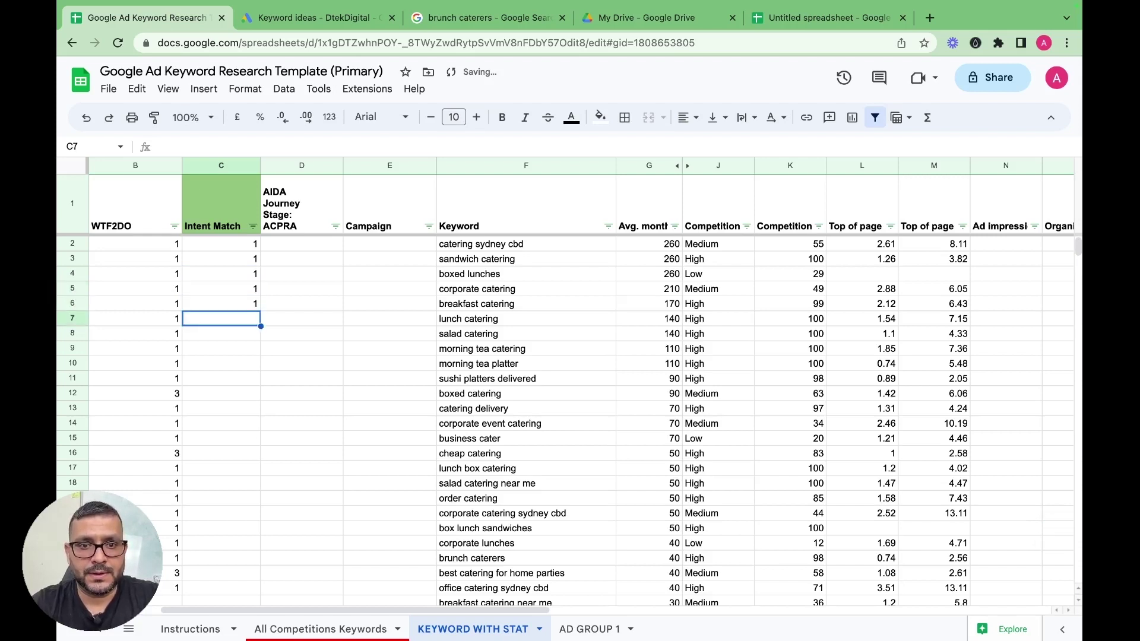
type("1")
key("Return")
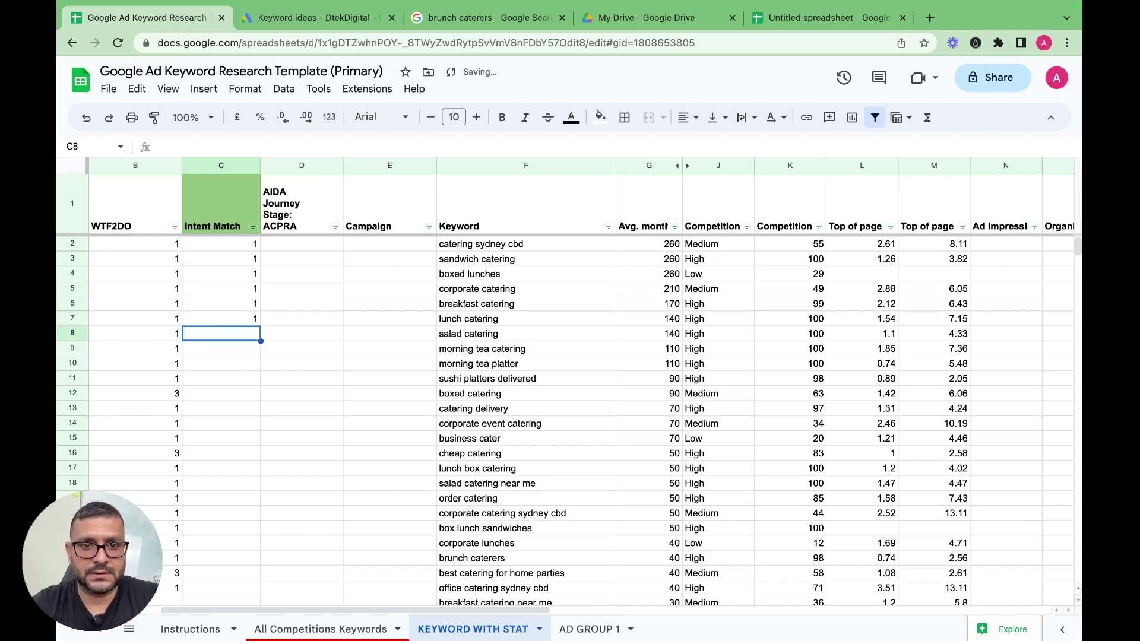
type("1")
key("Return")
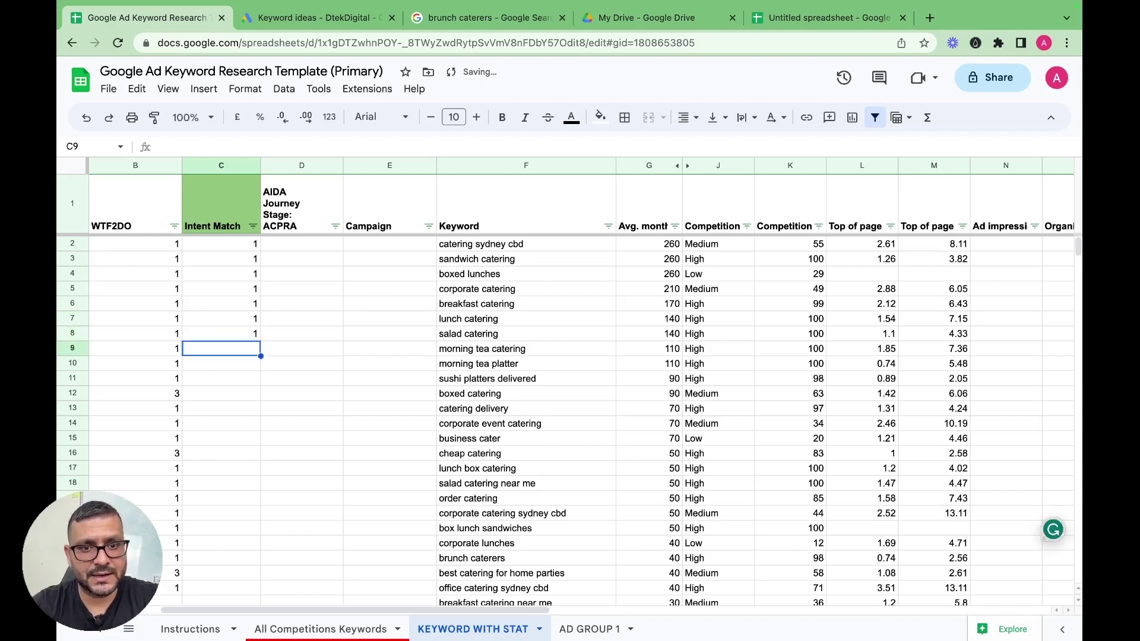
type("1")
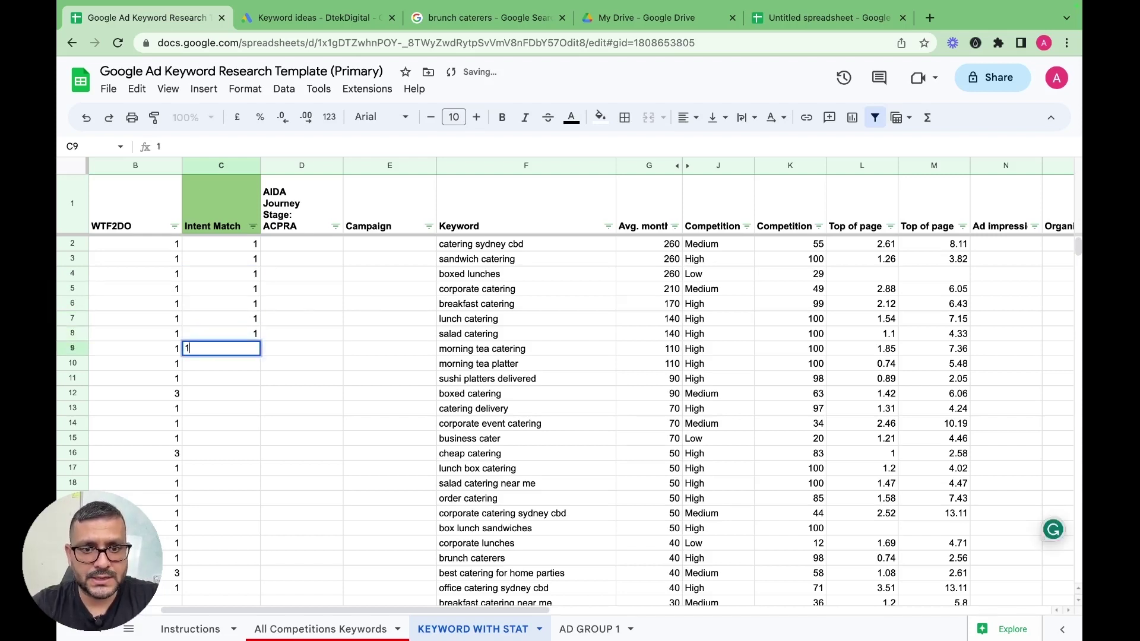
key("Return")
type("1")
key("Return")
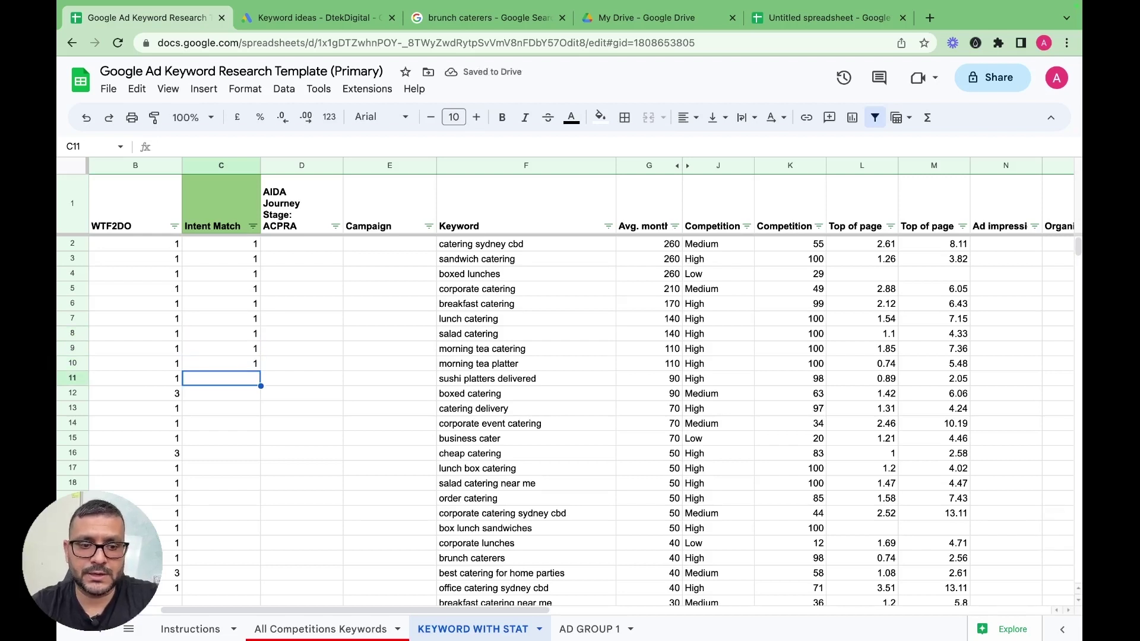
type("1")
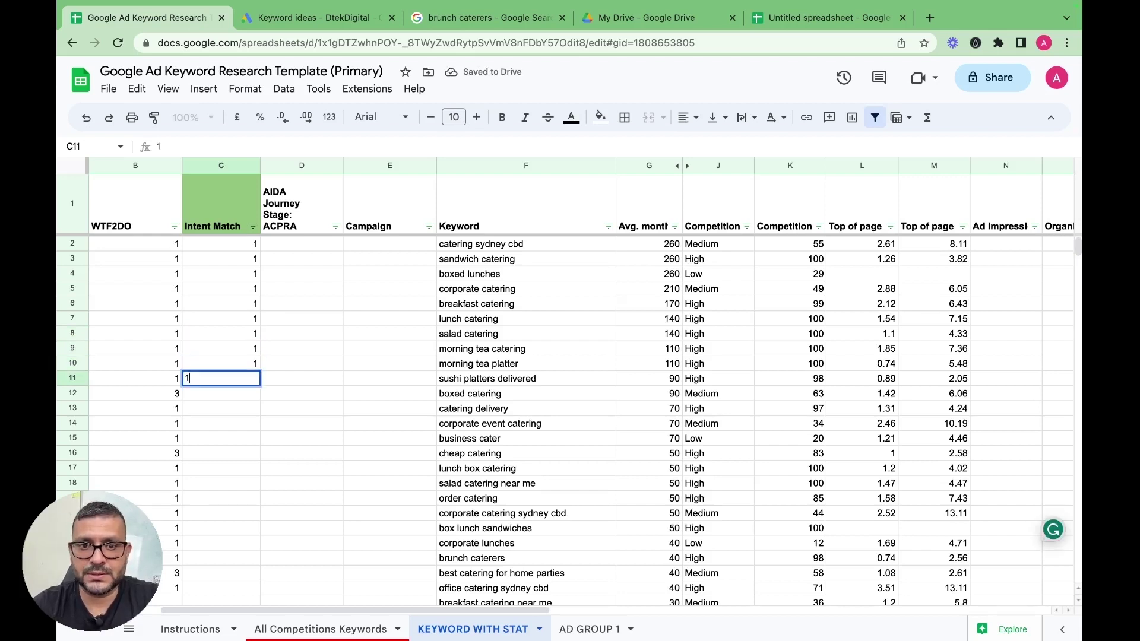
key("Return")
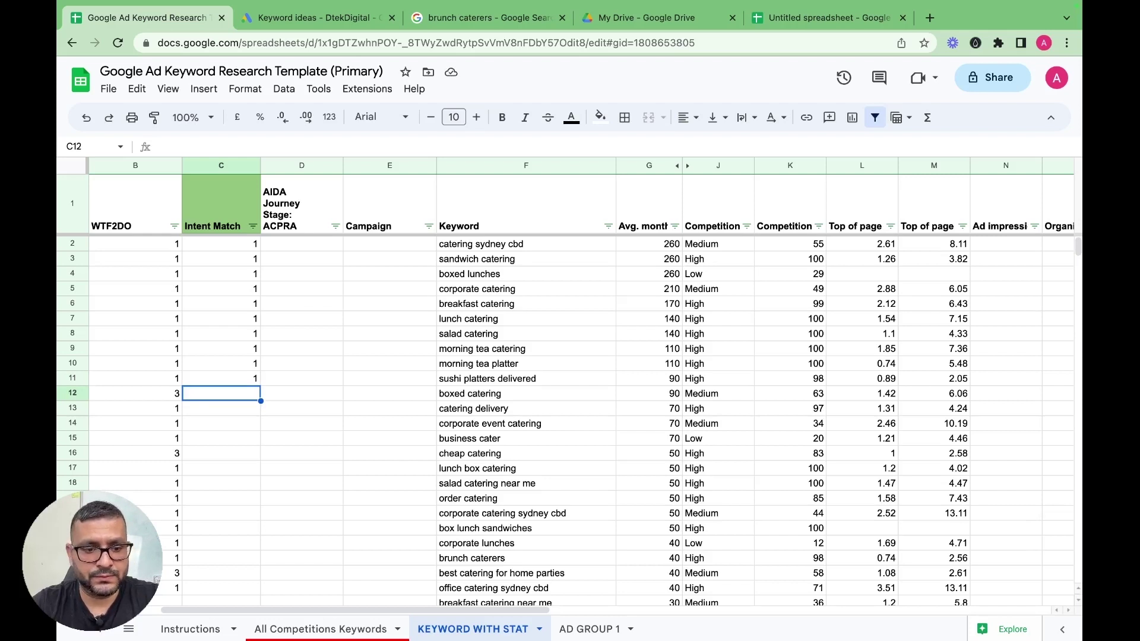
- Set the Intent Match to 2 for boxed catering and to 1 for catering delivery
type("2")
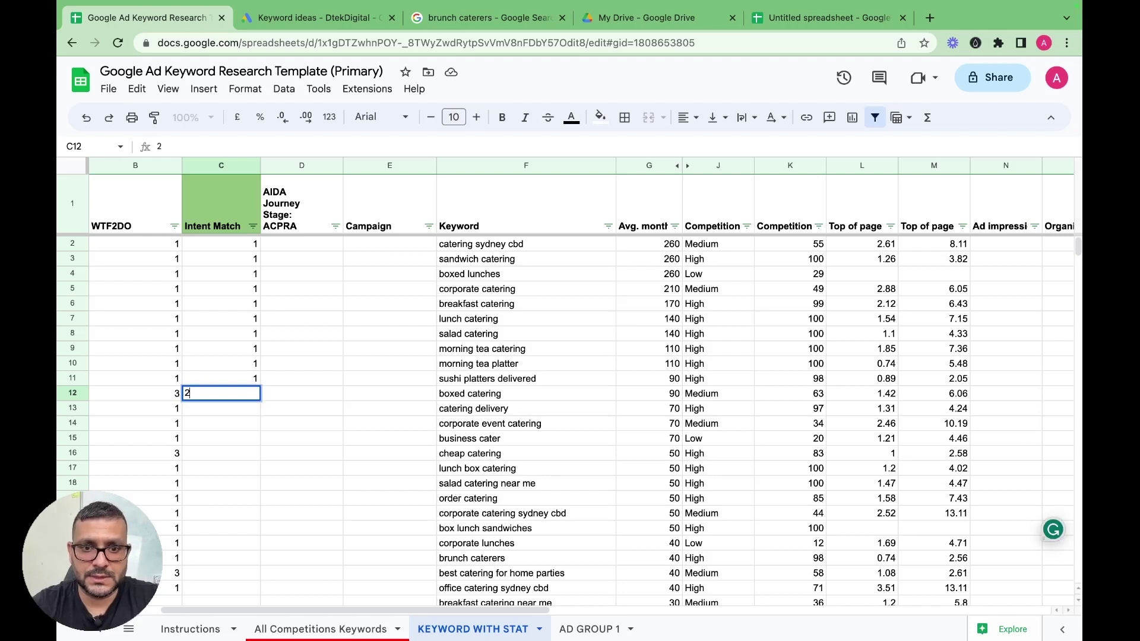
key("Return")
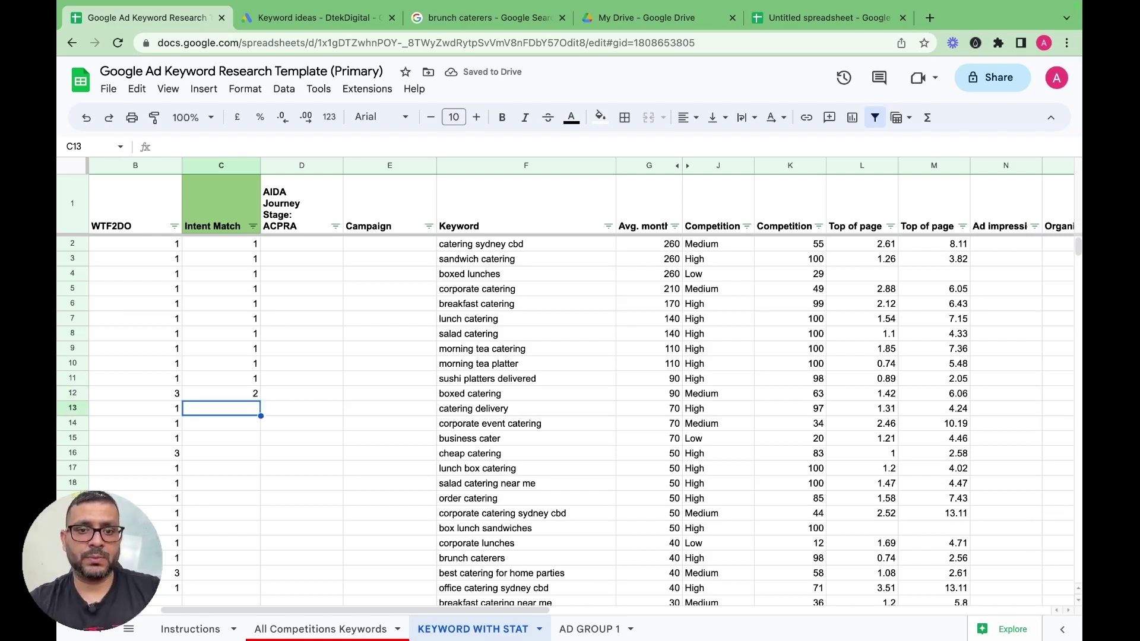
type("1")
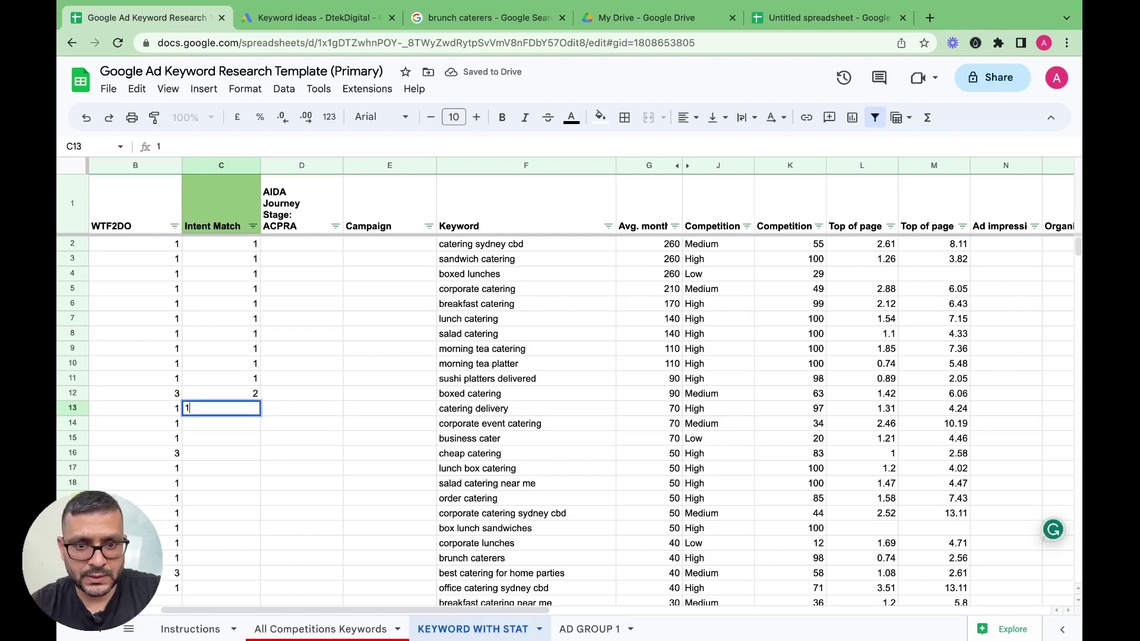
key("Return")
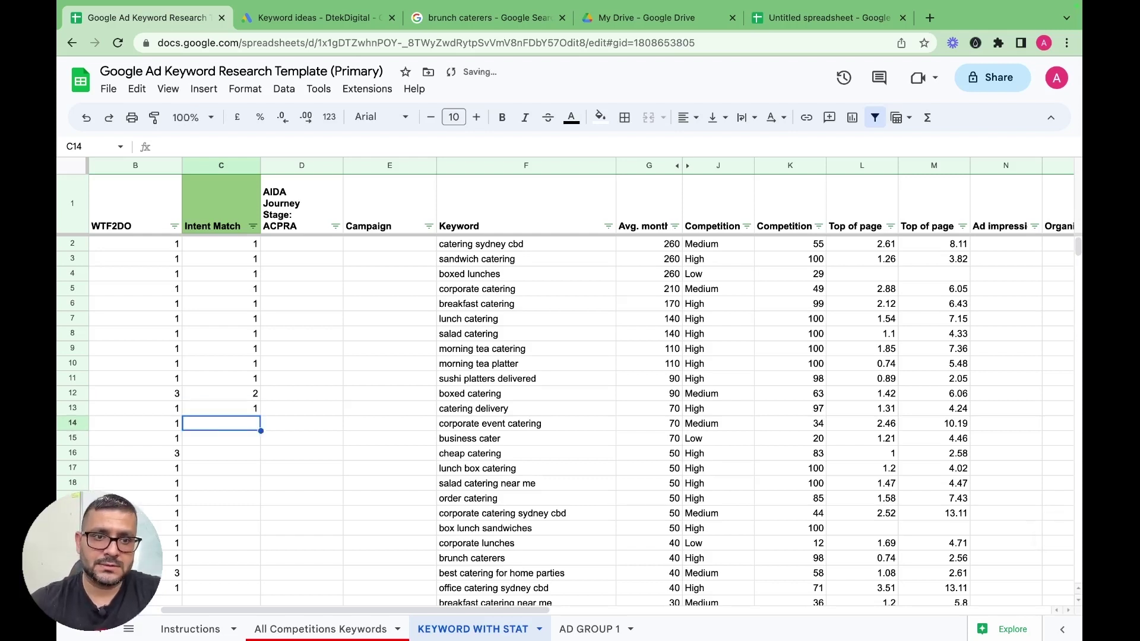
- Review the four Journey Stage codes on the Instructions sheet, from Aware to Action / Ready to Buy
mouse_move(263, 637)
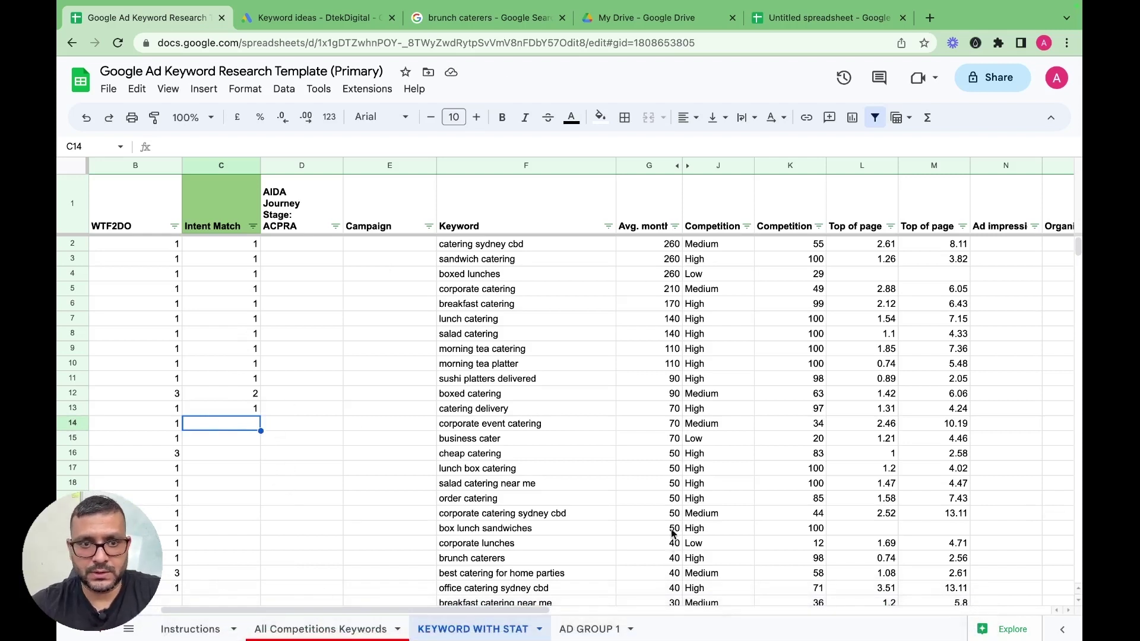
left_click(311, 248)
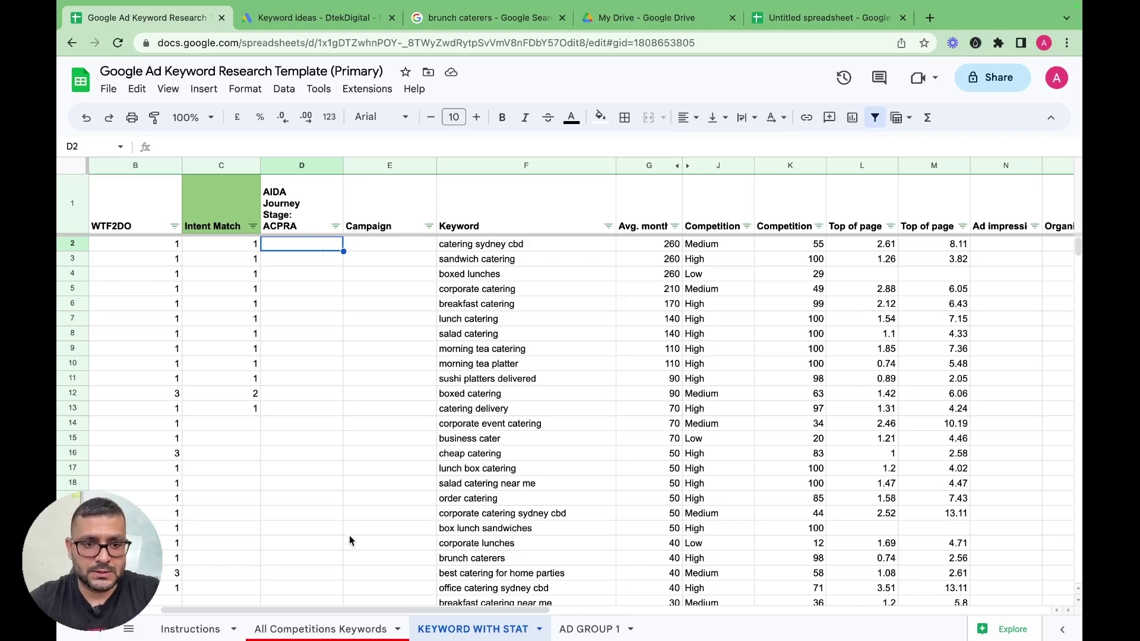
left_click(220, 633)
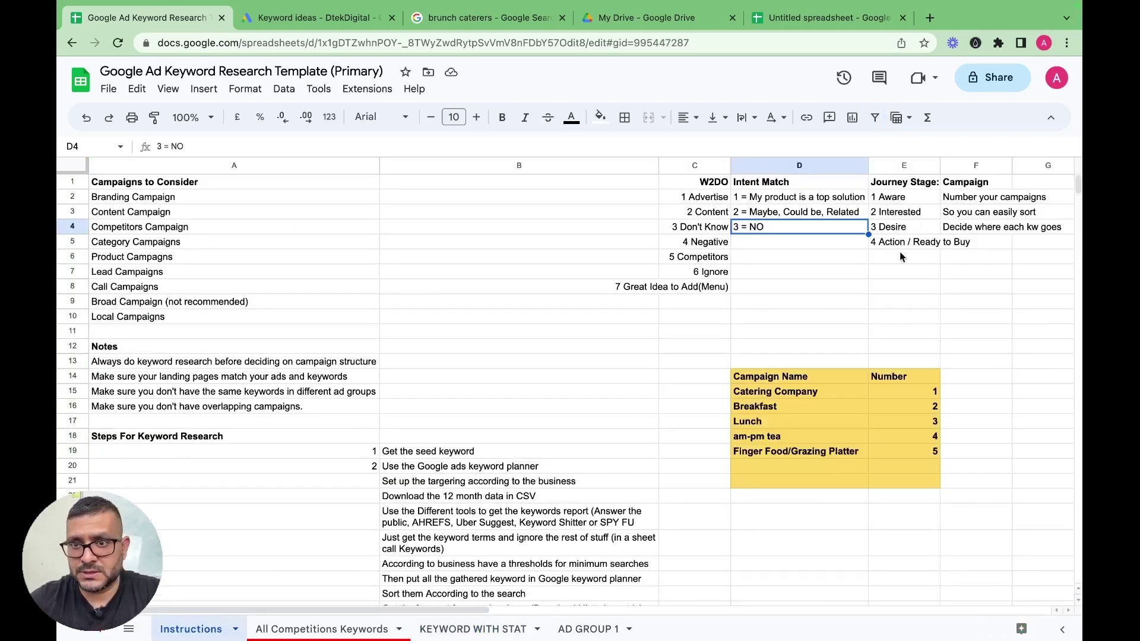
left_click(910, 203)
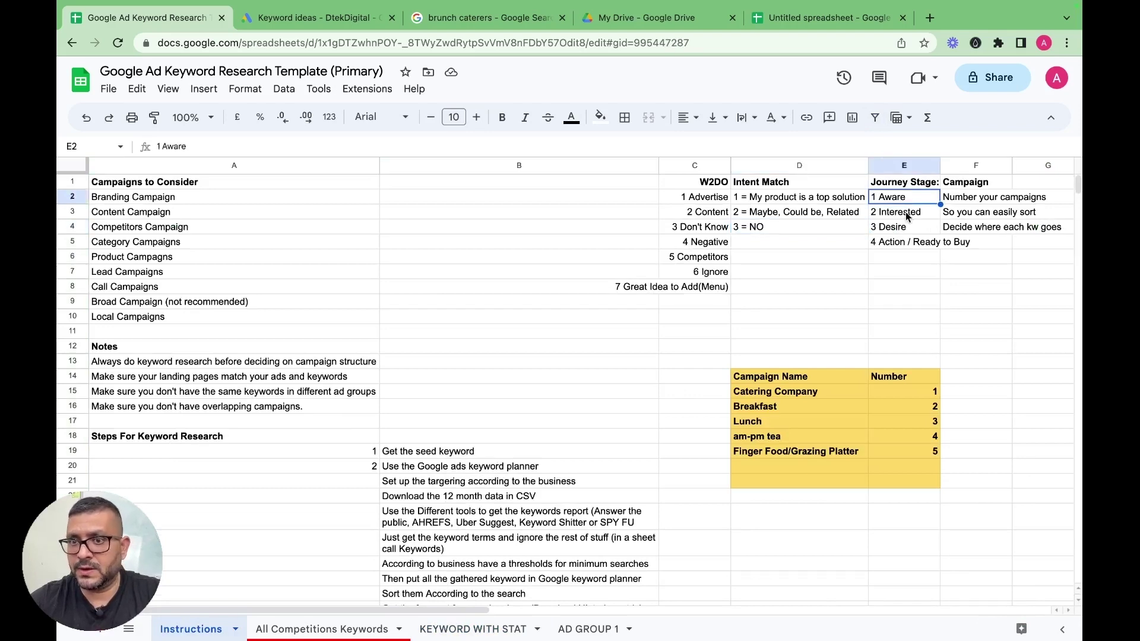
left_click(906, 215)
left_click(909, 231)
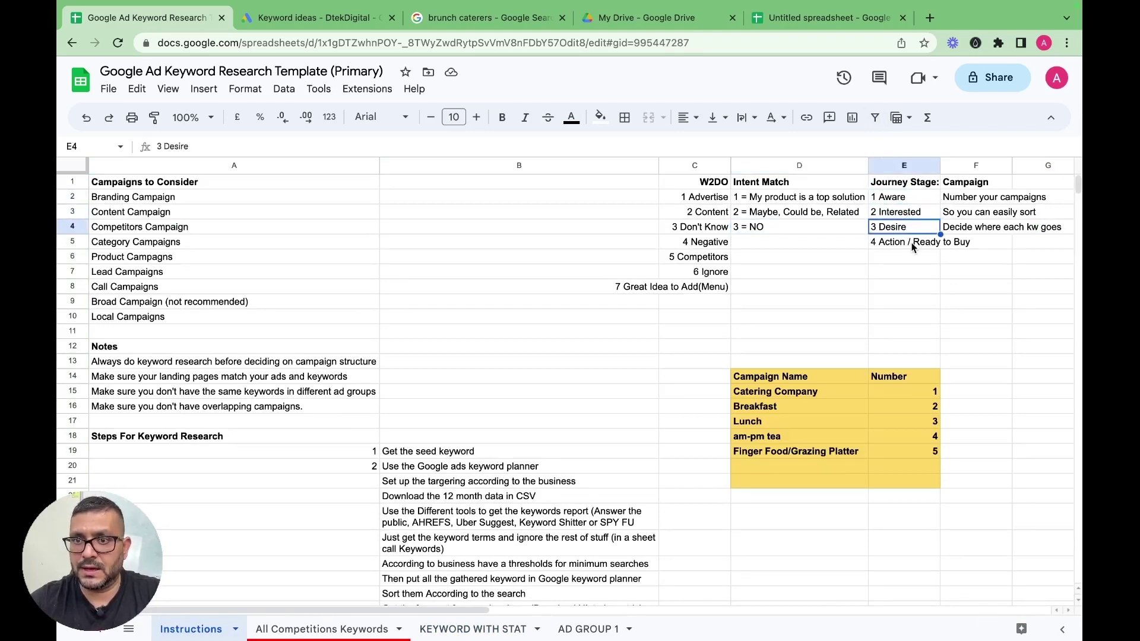
left_click(913, 246)
- On the KEYWORD WITH STAT sheet, enter AIDA journey stage 4 for rows 2 to 7, from catering sydney cbd to lunch catering
left_click(519, 628)
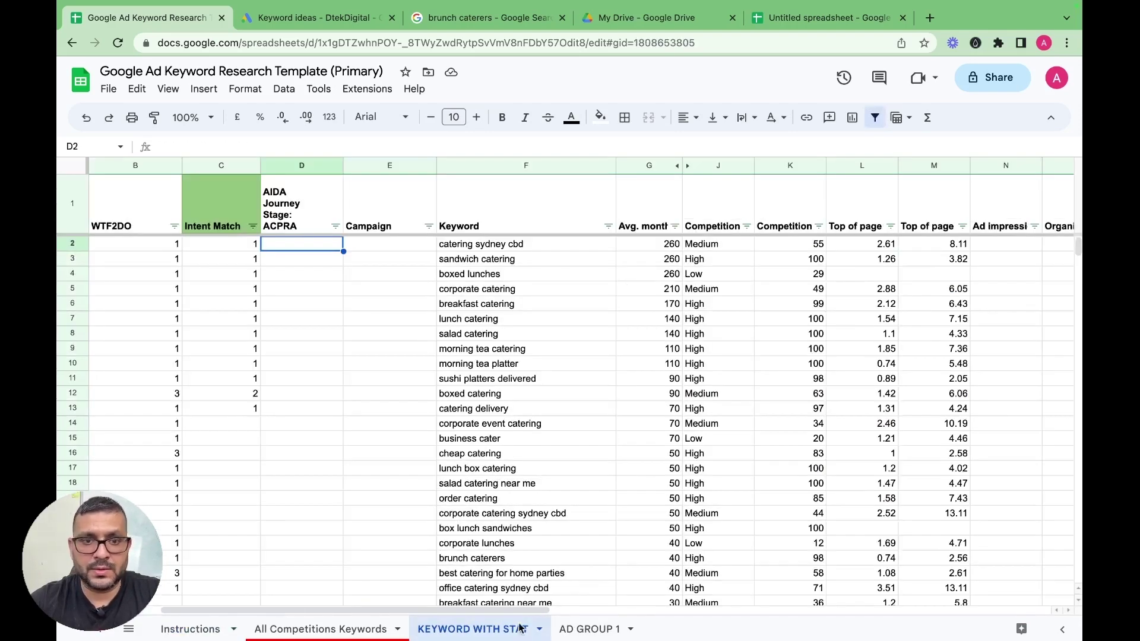
type("4")
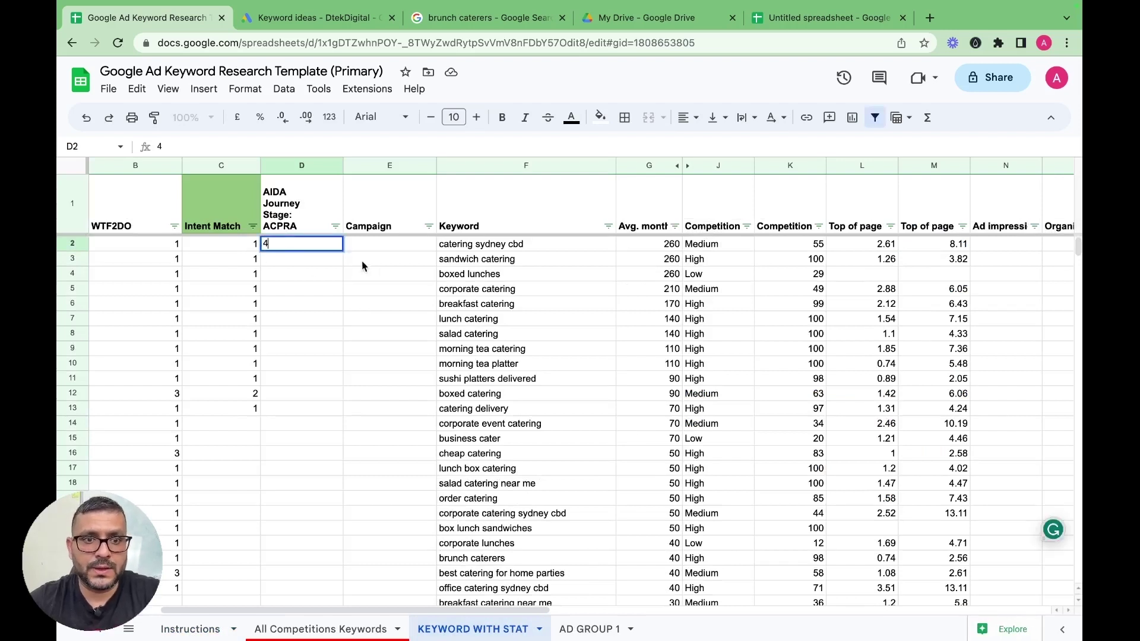
key("Return")
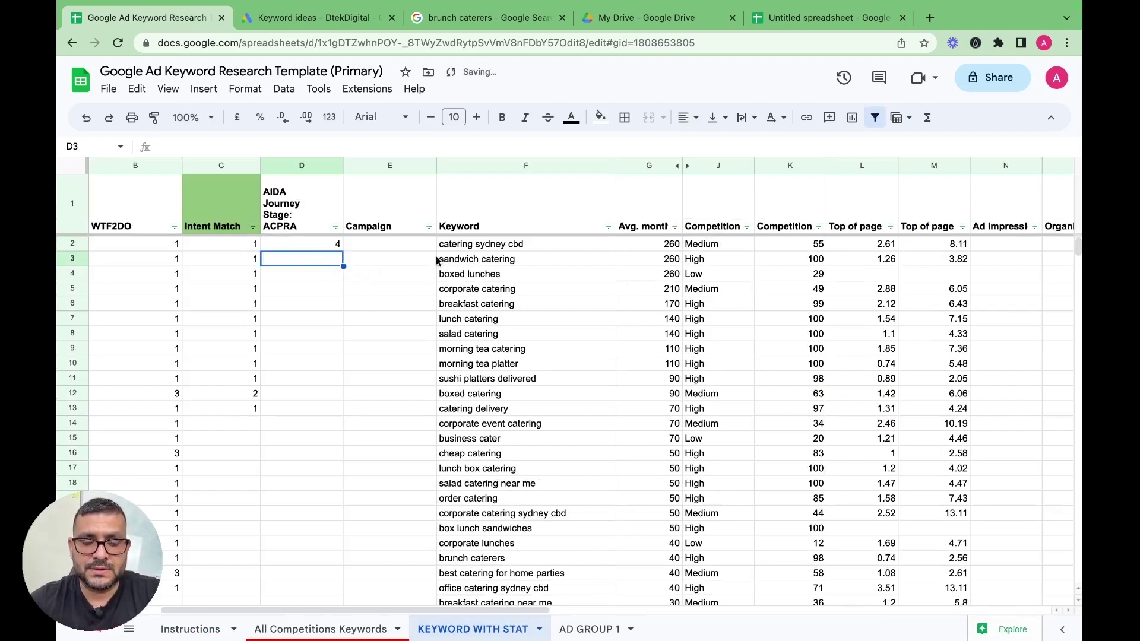
type("4")
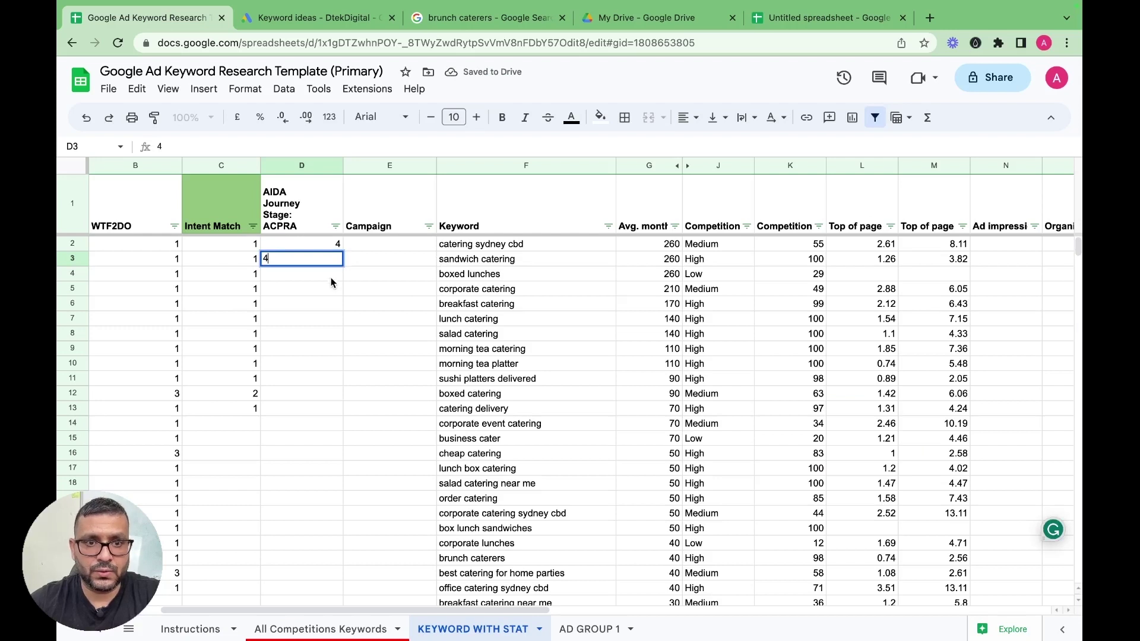
key("Return")
type("4")
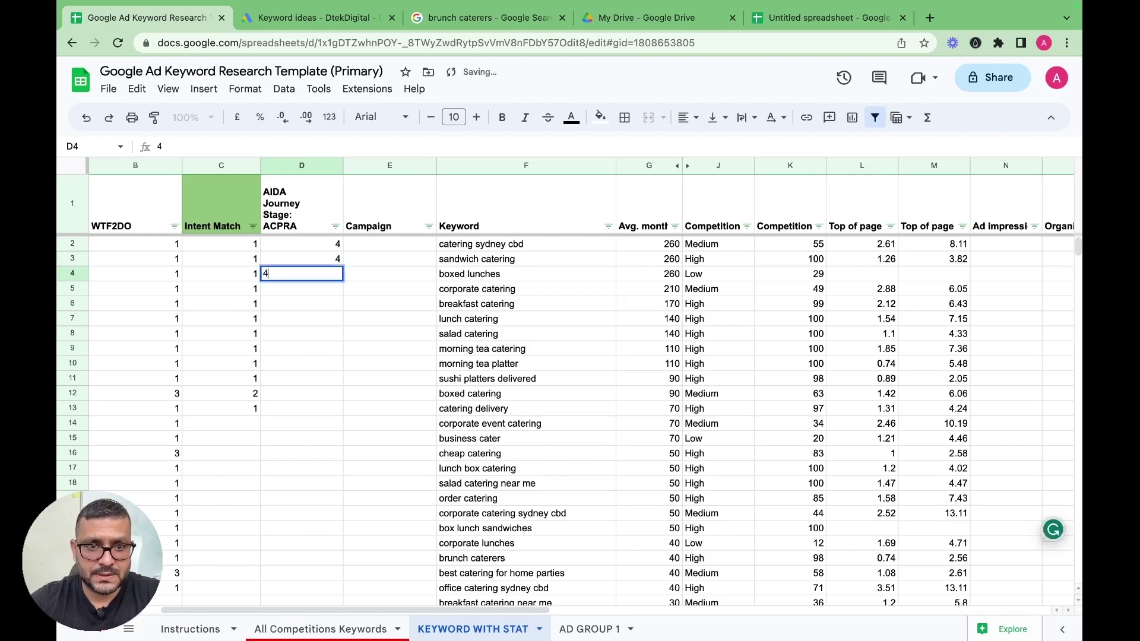
key("Return")
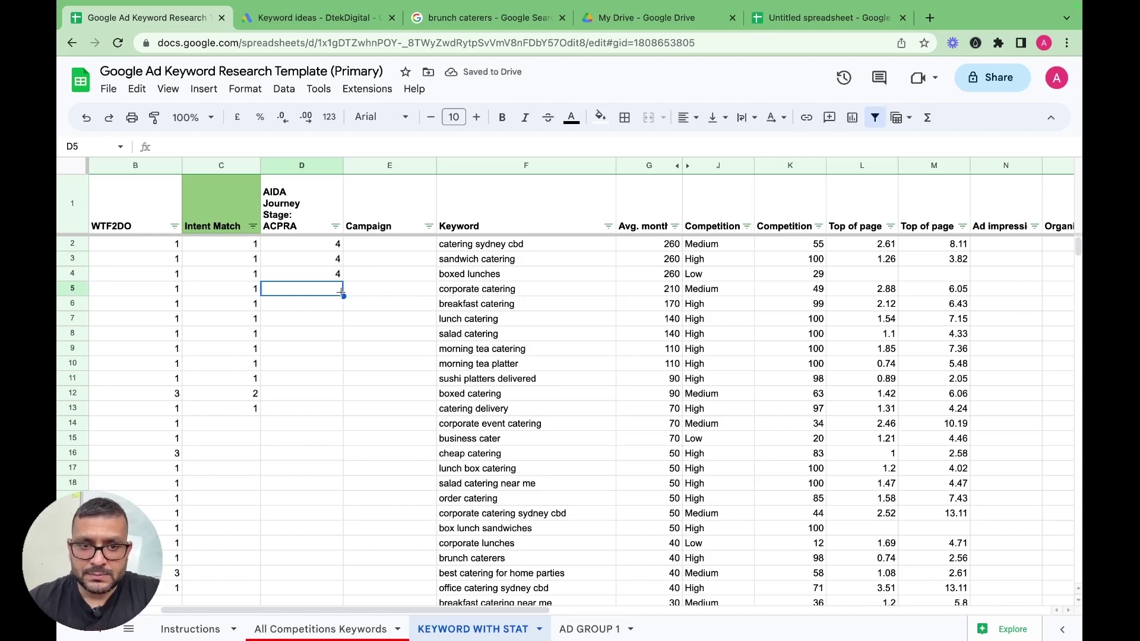
type("4")
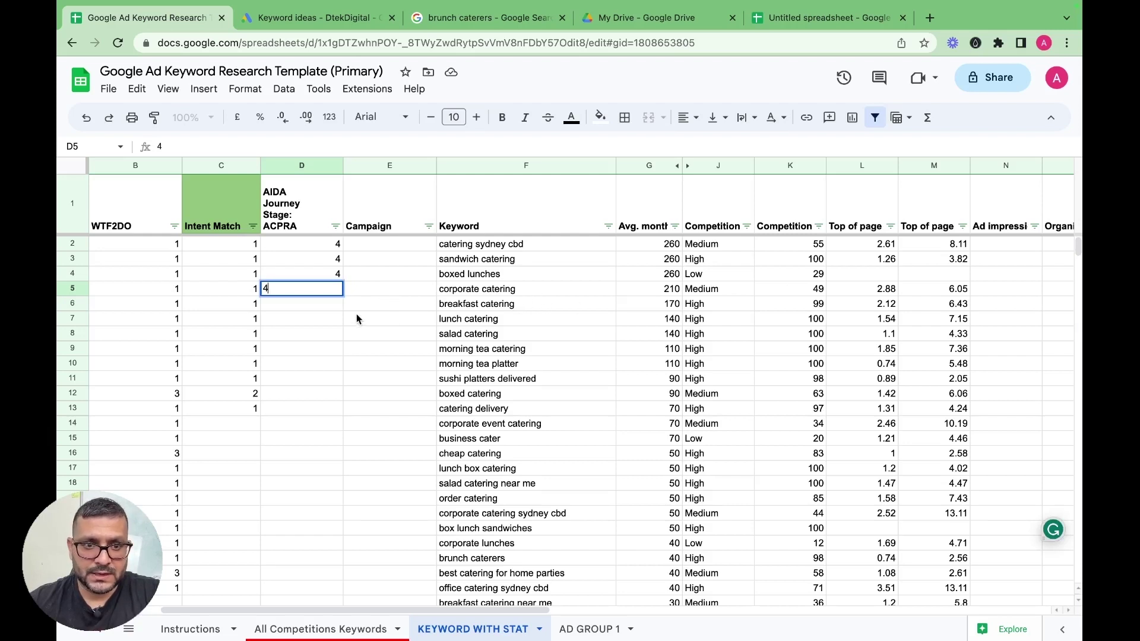
left_click(333, 305)
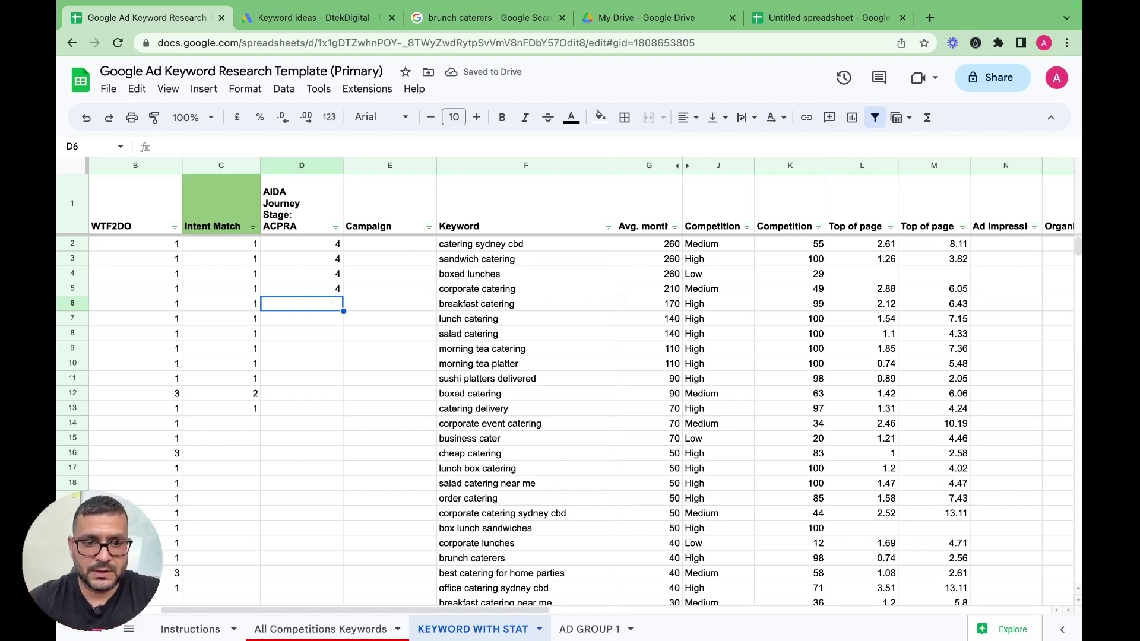
type("4")
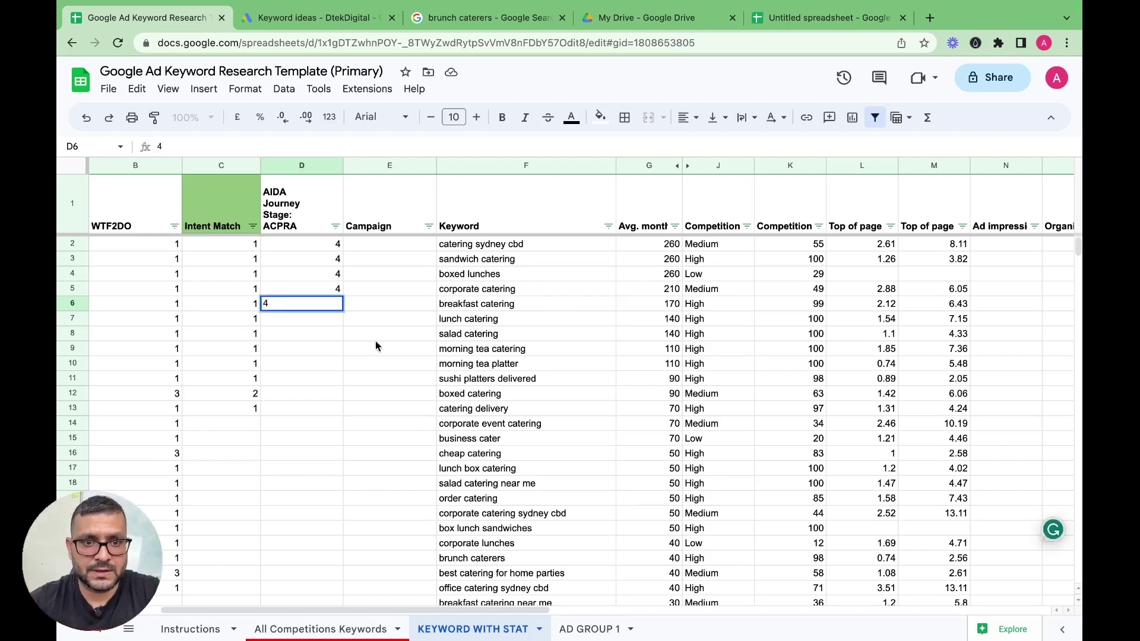
key("Return")
type("4")
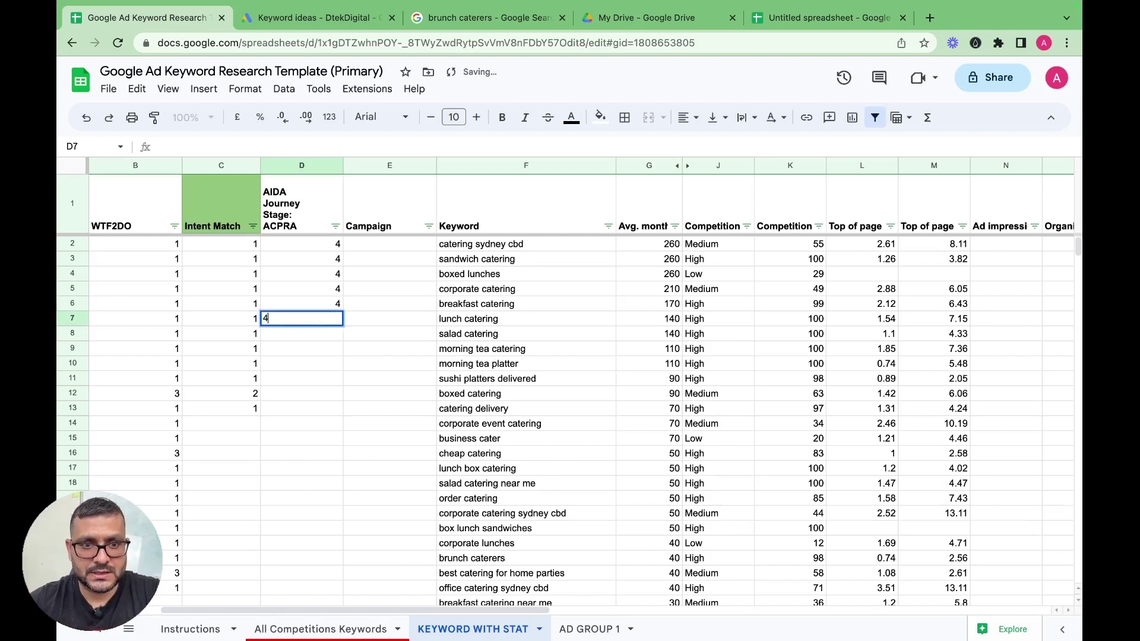
key("Return")
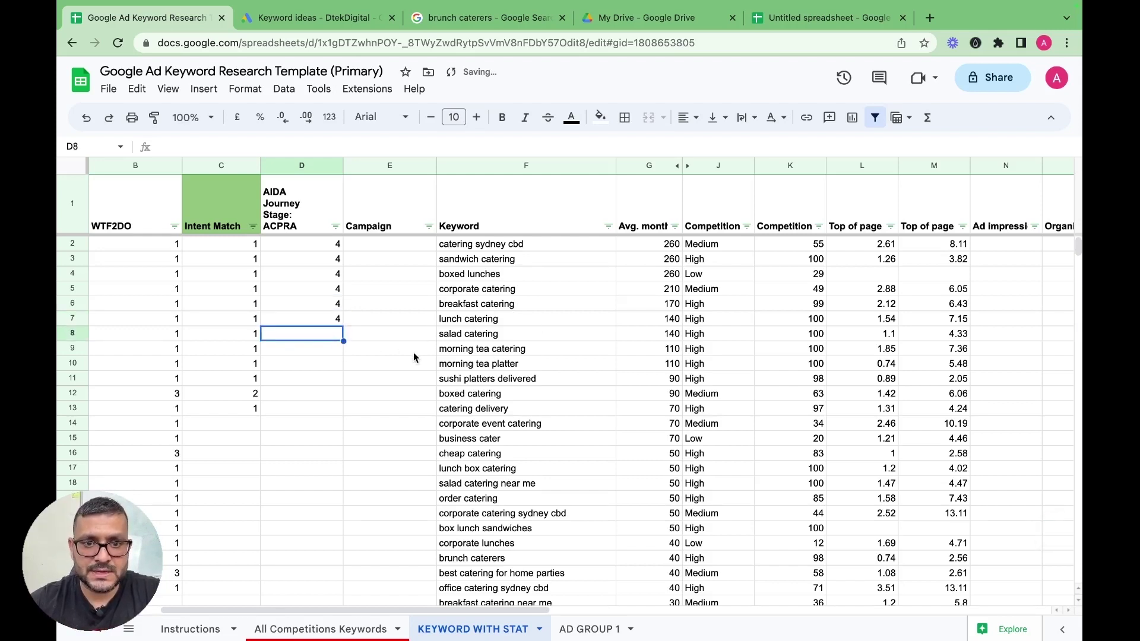
- Enter AIDA journey stage 4 for rows 8 to 11, from salad catering to sushi platters delivered
type("4")
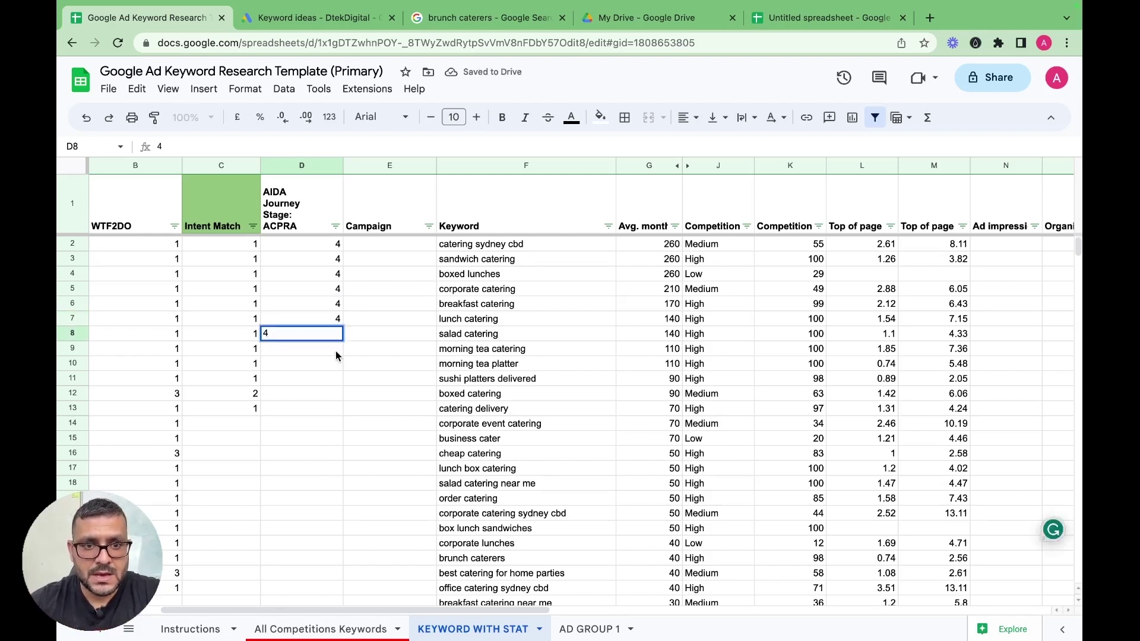
key("Return")
type("4")
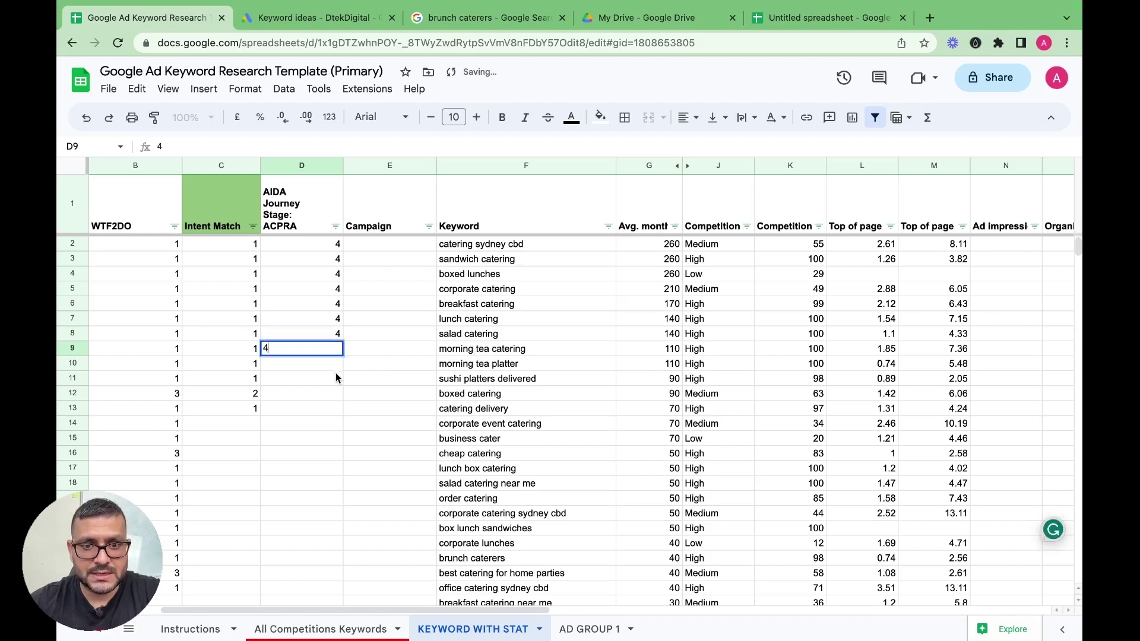
key("Return")
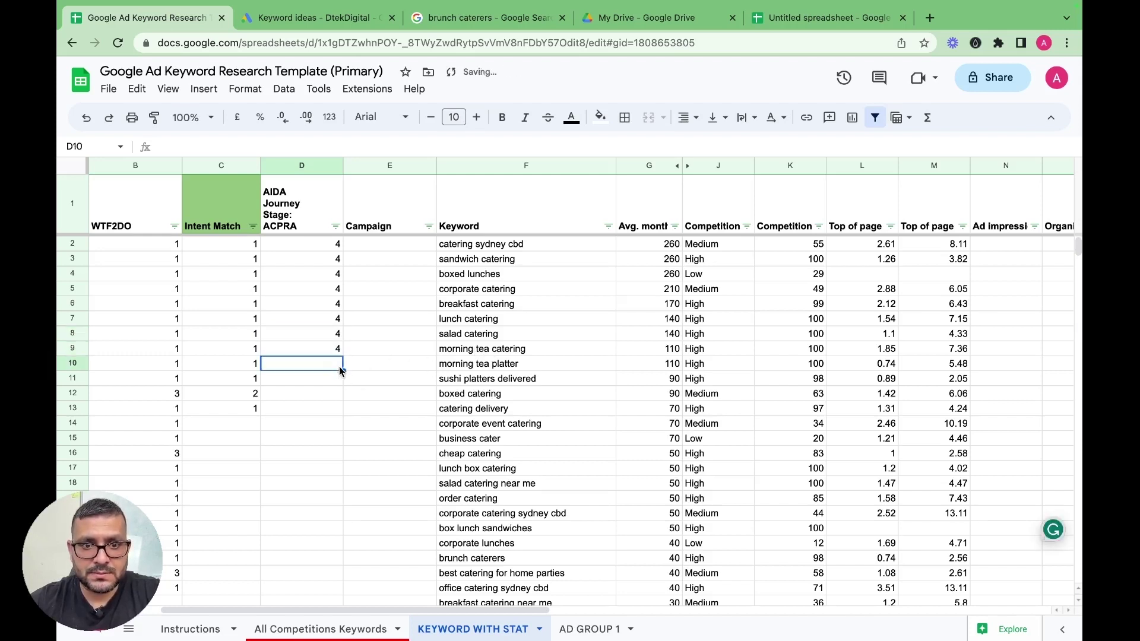
type("4")
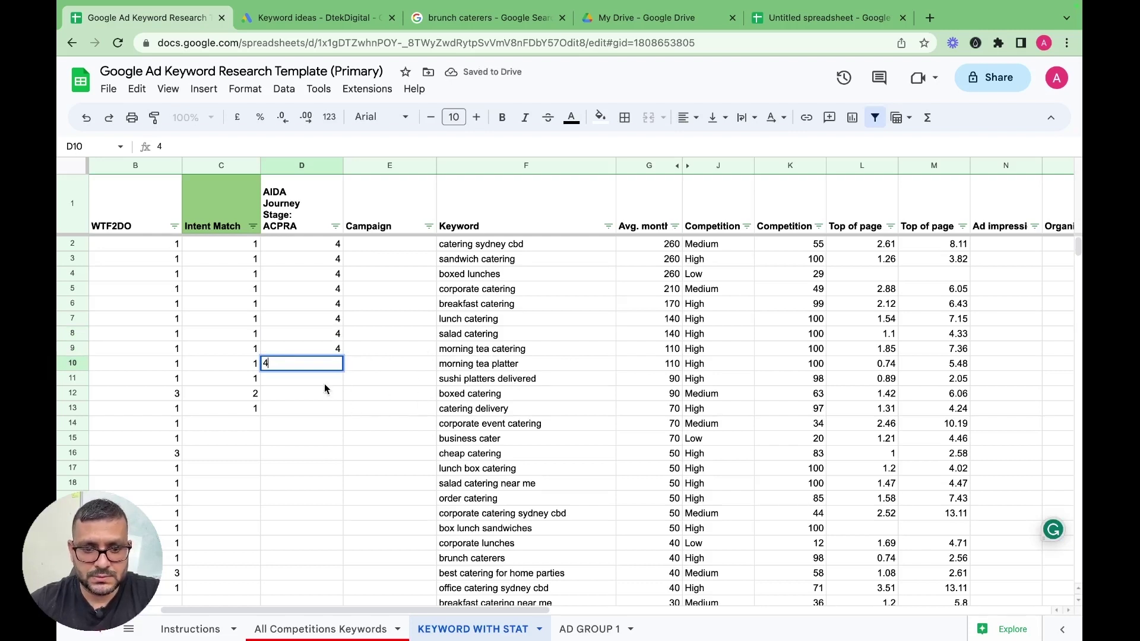
key("Return")
type("4")
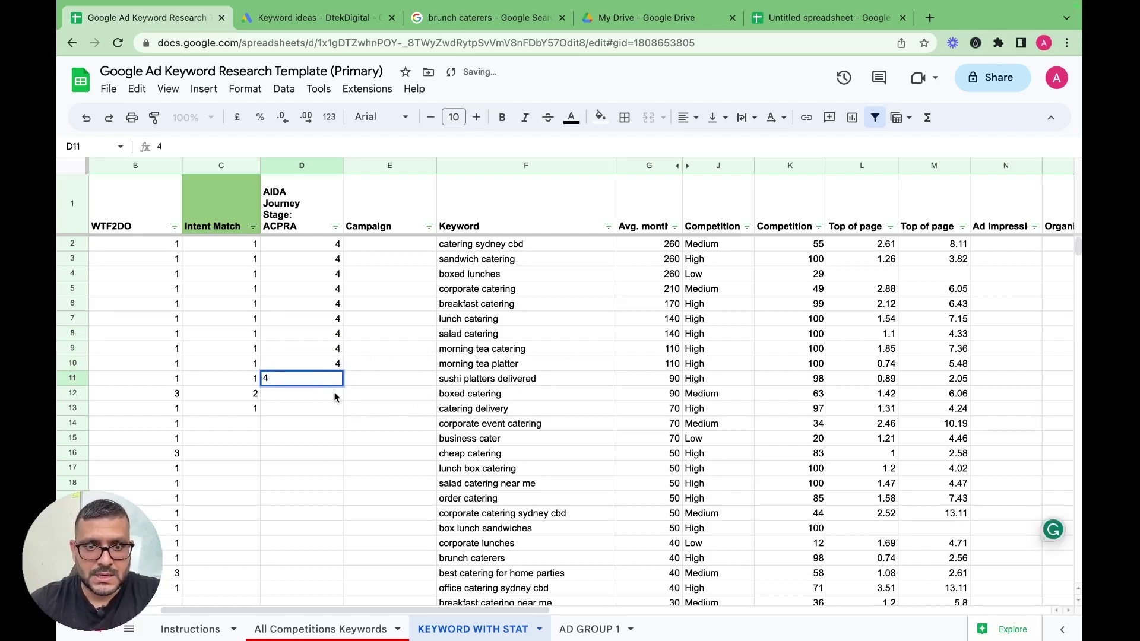
key("Return")
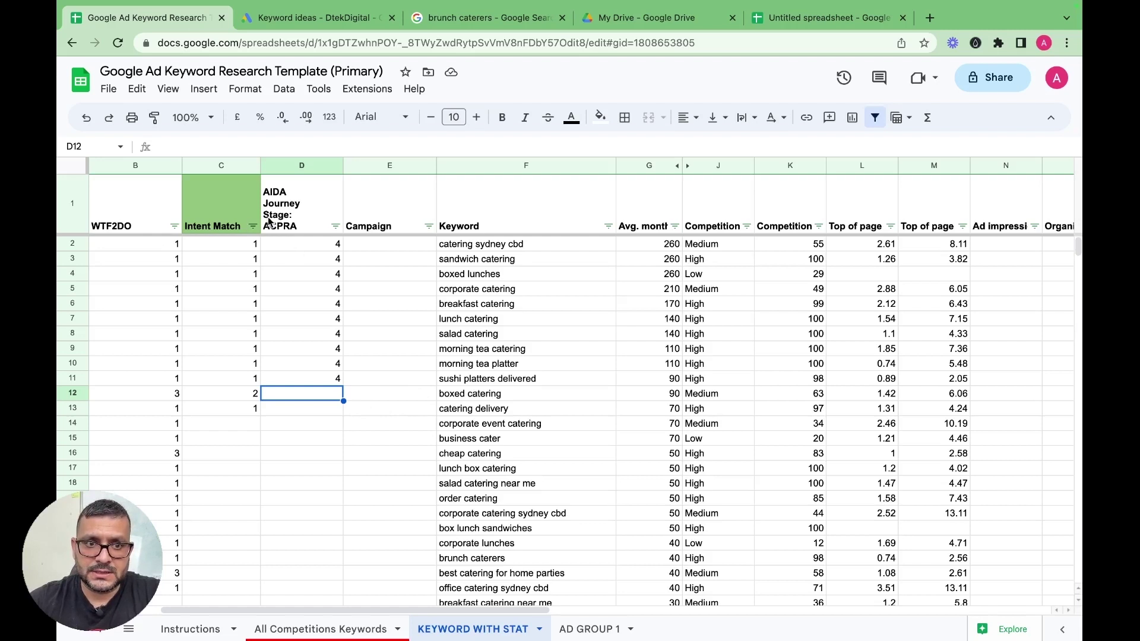
- Set the AIDA journey stage to 3 for boxed catering and to 4 for catering delivery
type("3")
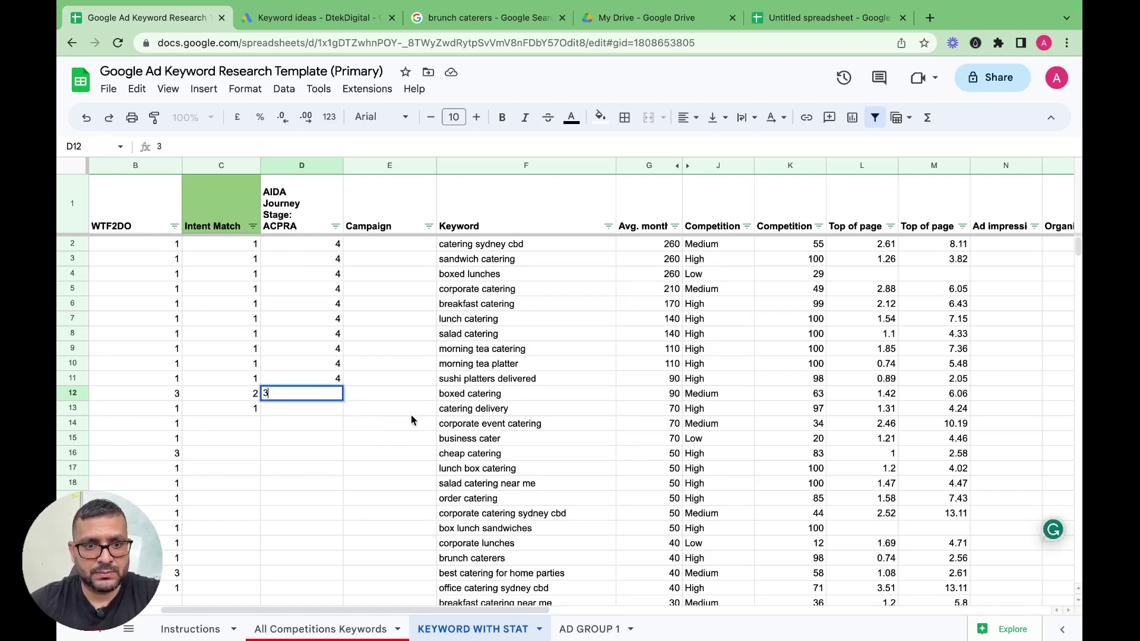
key("Return")
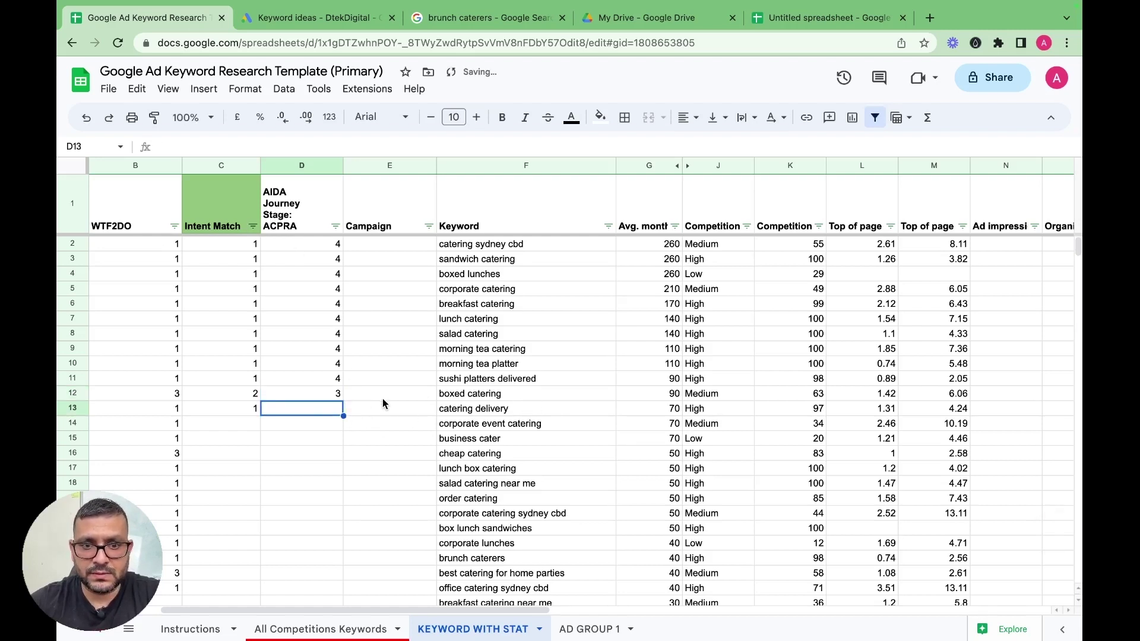
type("4")
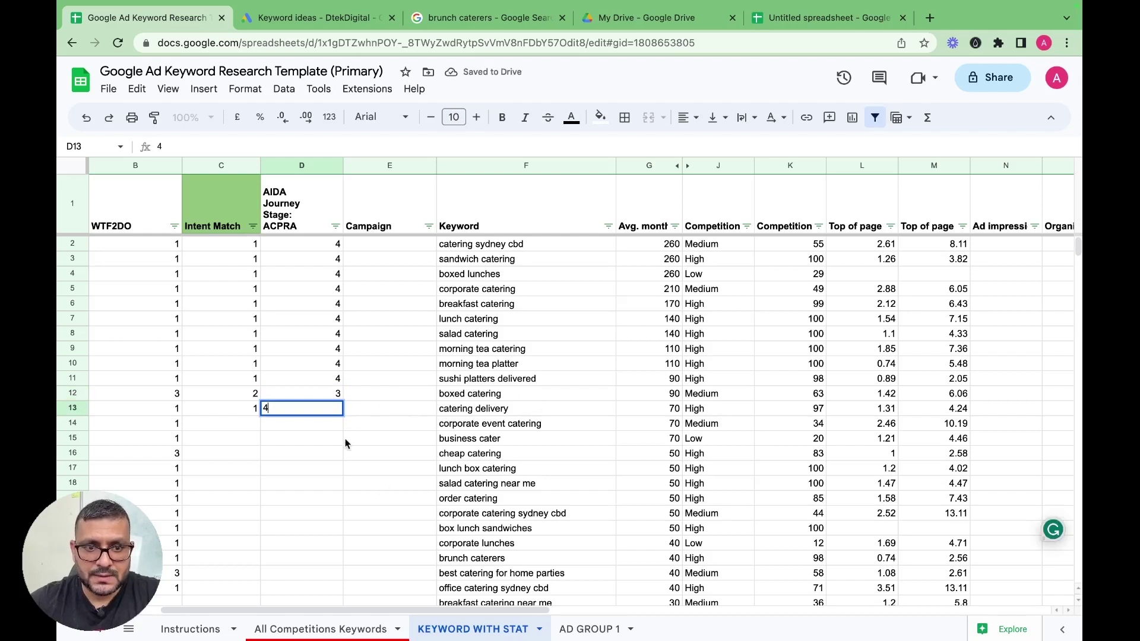
left_click(419, 483)
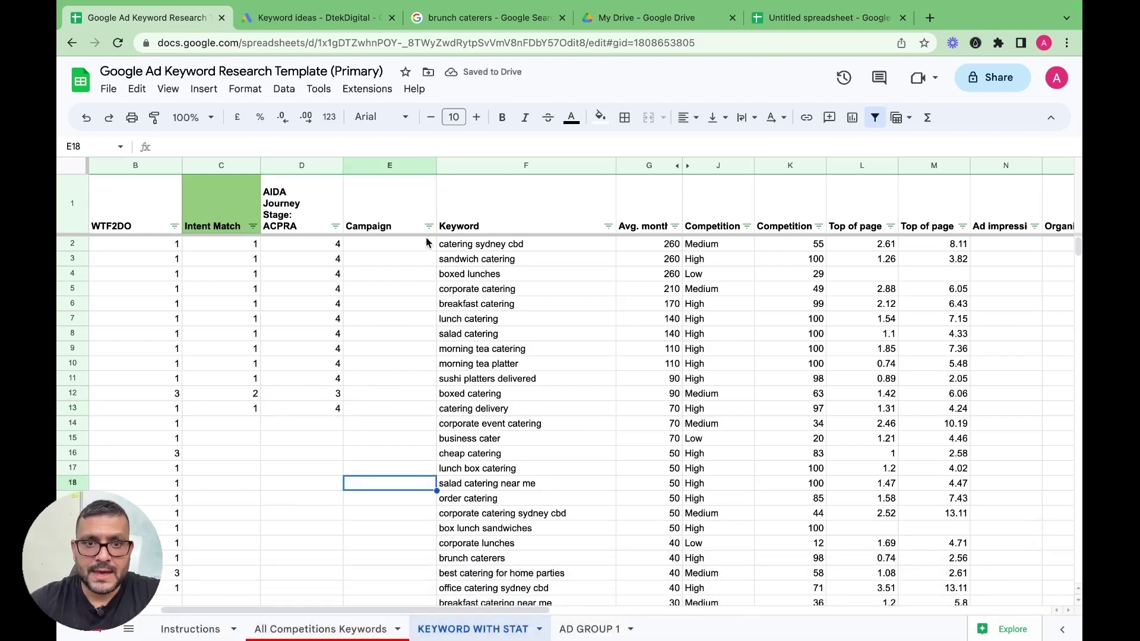
- Consult the campaign numbers on the Instructions sheet and enter Campaign 1 for catering sydney cbd on the KEYWORD WITH STAT sheet
left_click(426, 243)
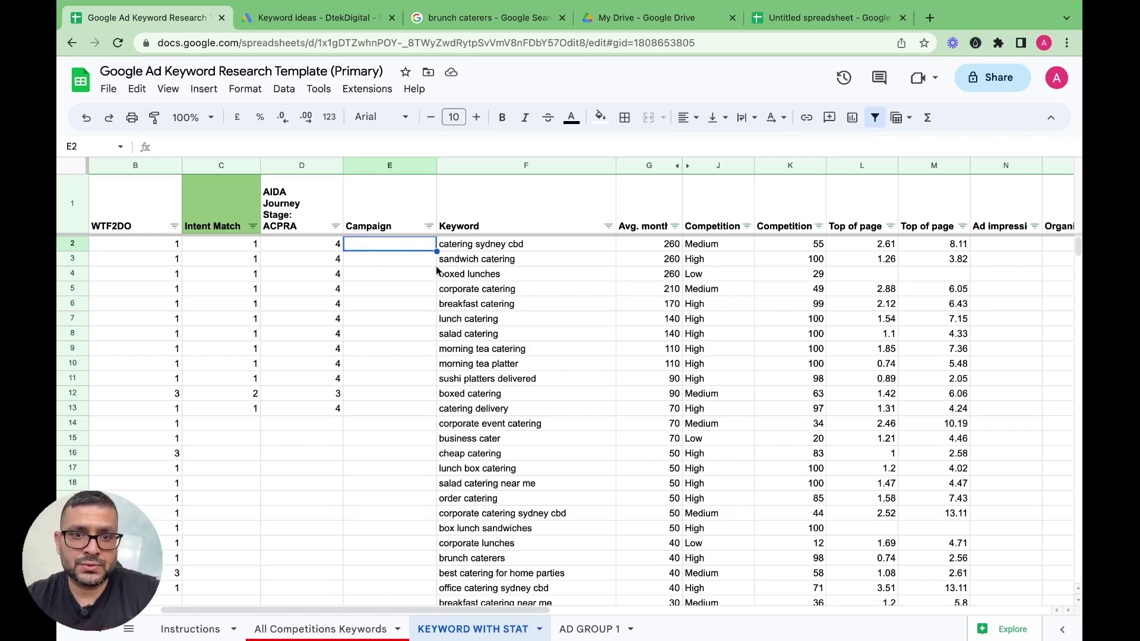
left_click(204, 638)
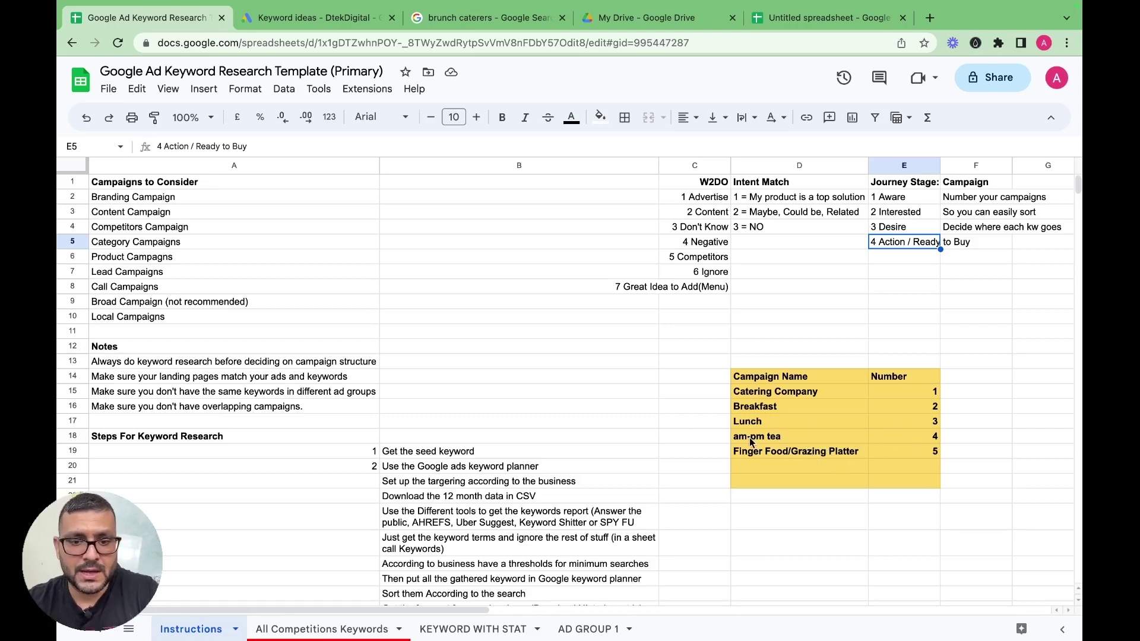
left_click(473, 628)
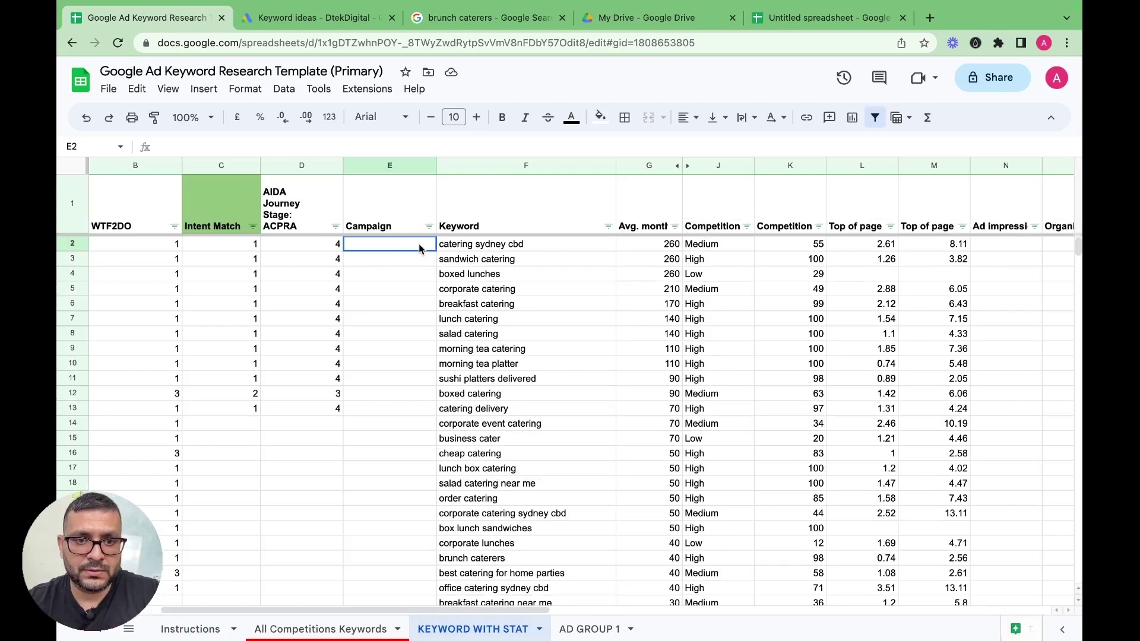
type("1")
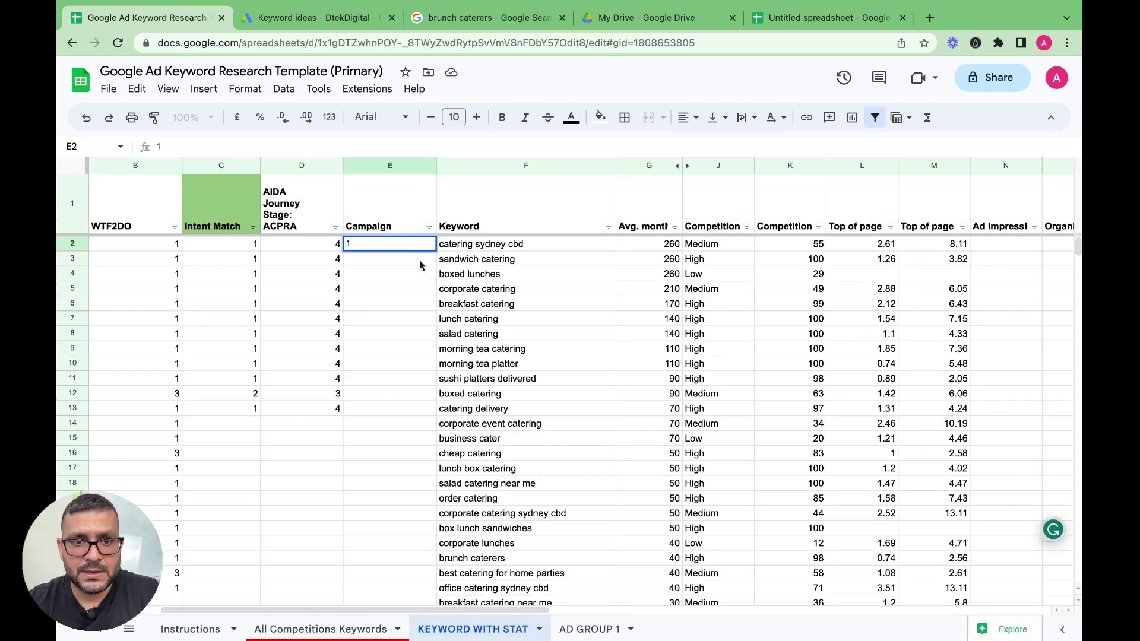
key("Return")
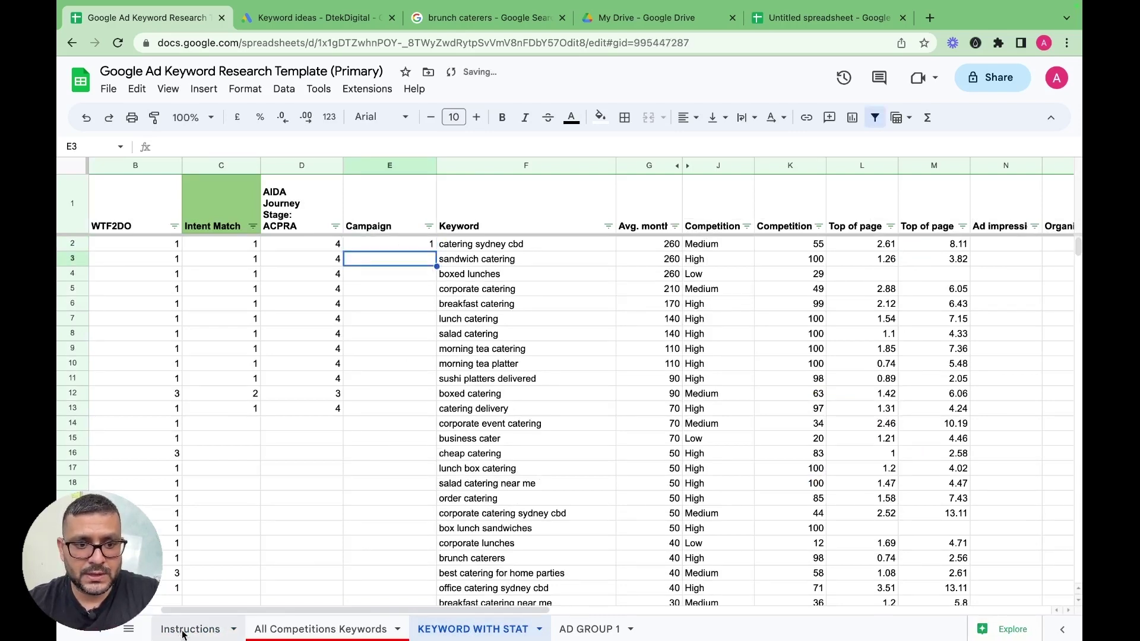
- Look up the Lunch campaign number on the Instructions sheet and enter Campaign 3 for sandwich catering and boxed lunches
left_click(190, 628)
left_click(765, 421)
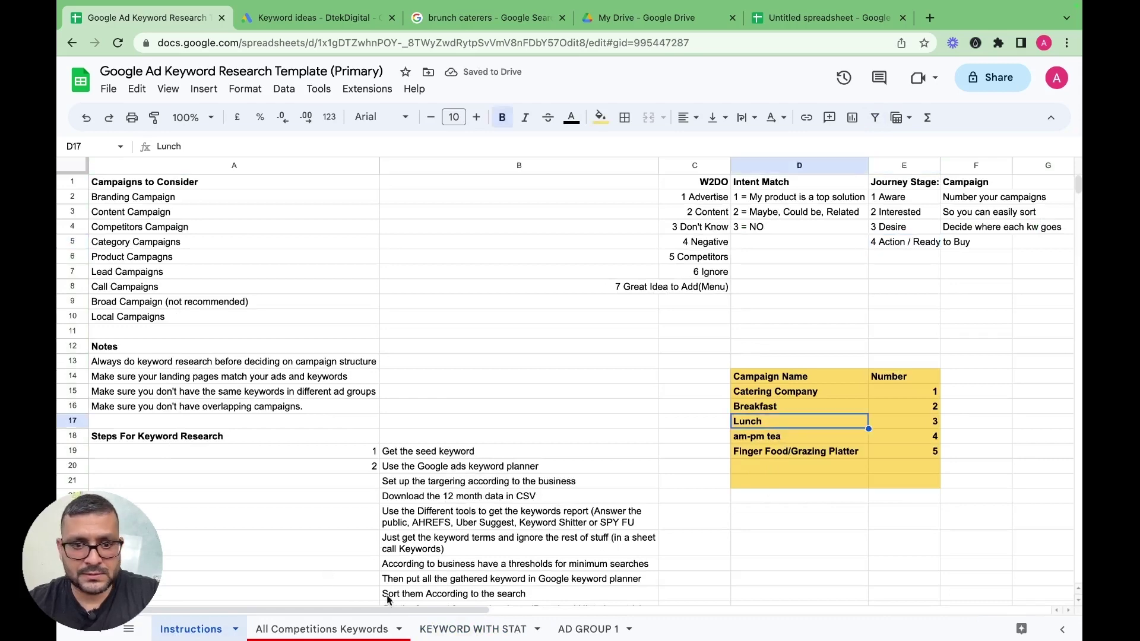
left_click(473, 630)
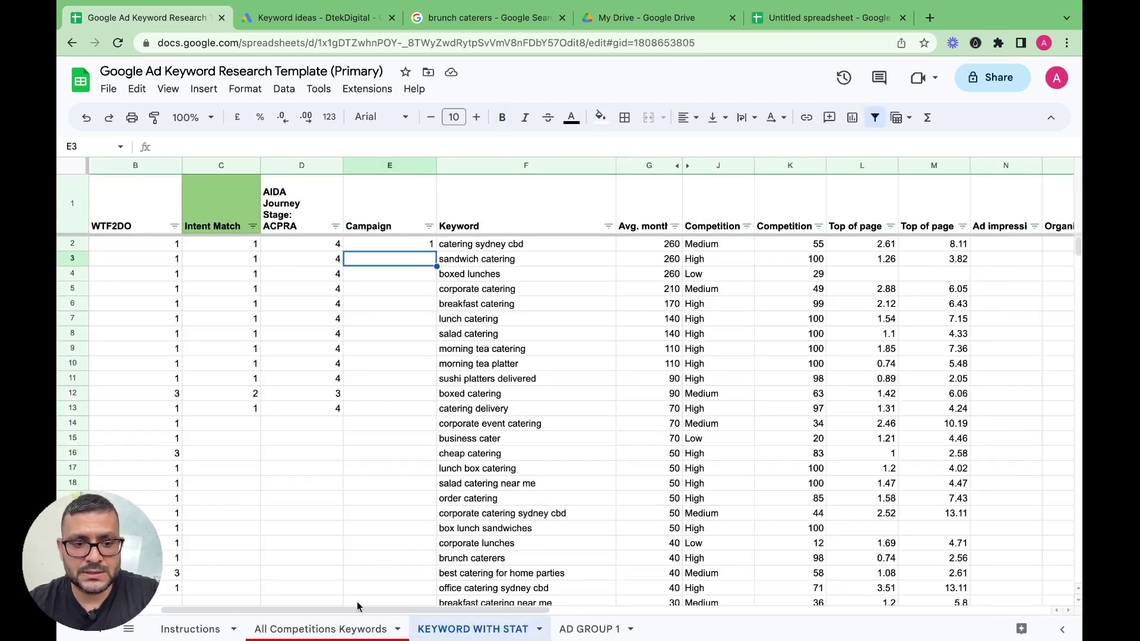
left_click(178, 630)
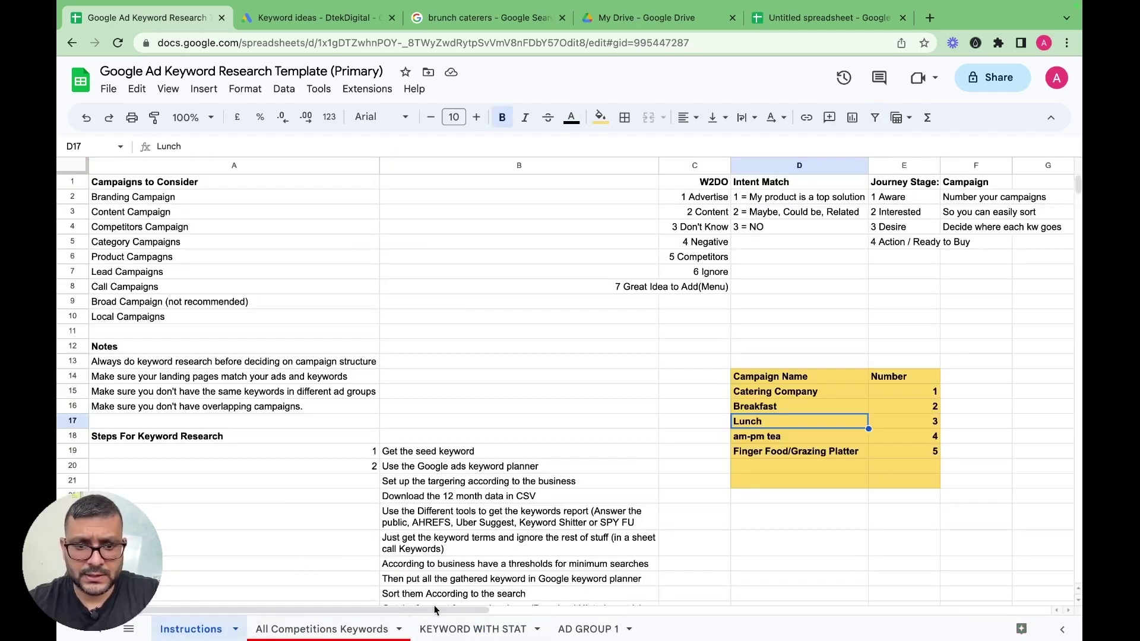
left_click(470, 630)
type("3")
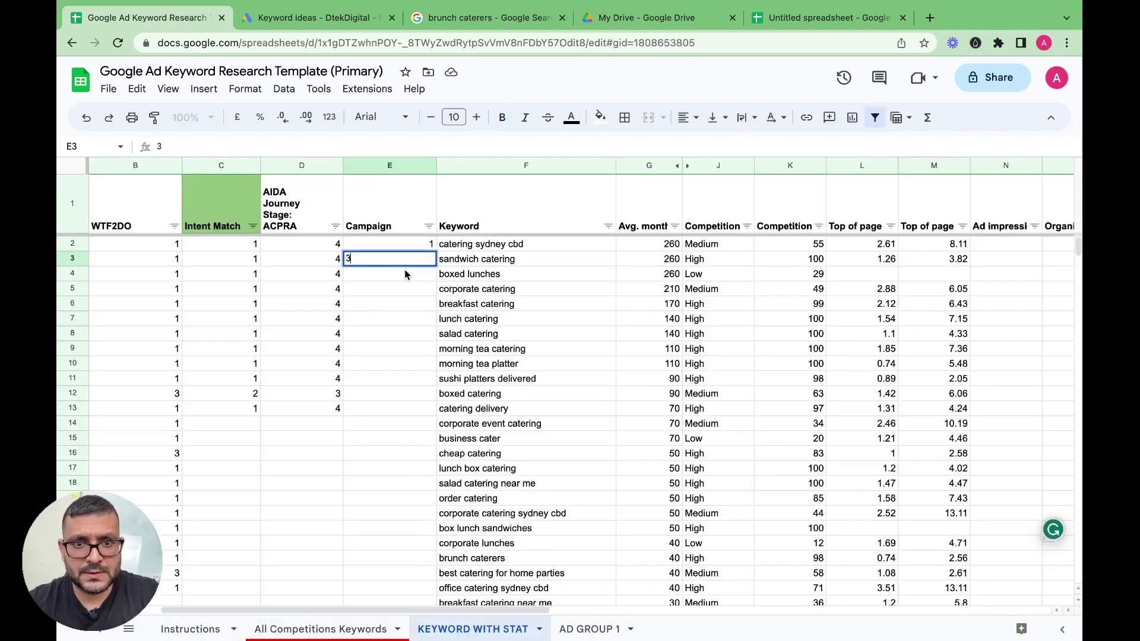
key("Return")
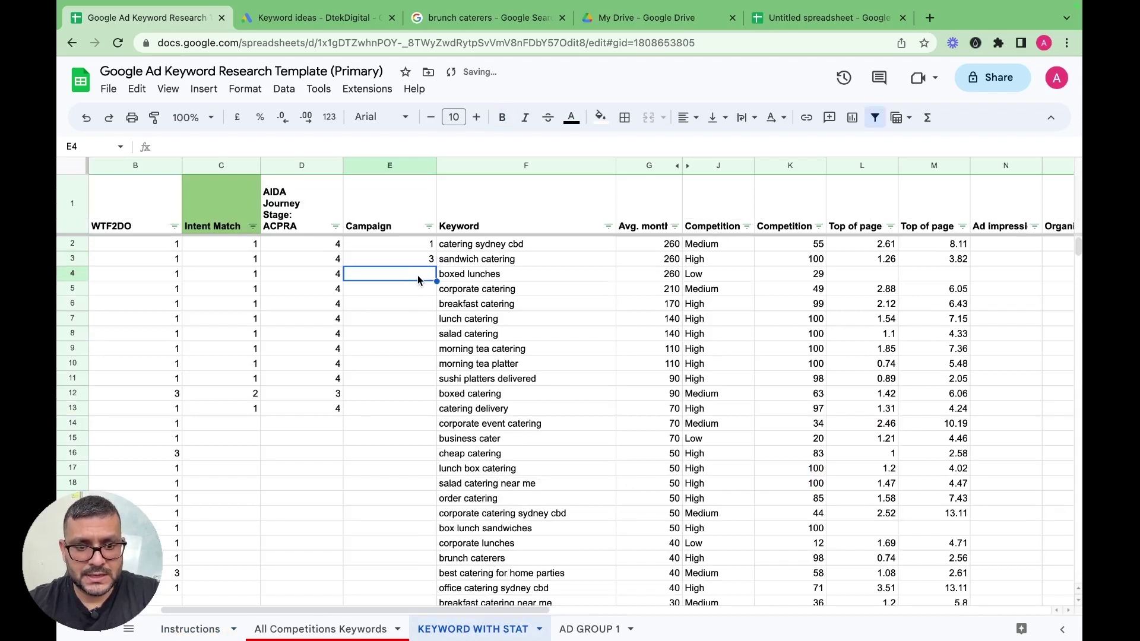
type("3")
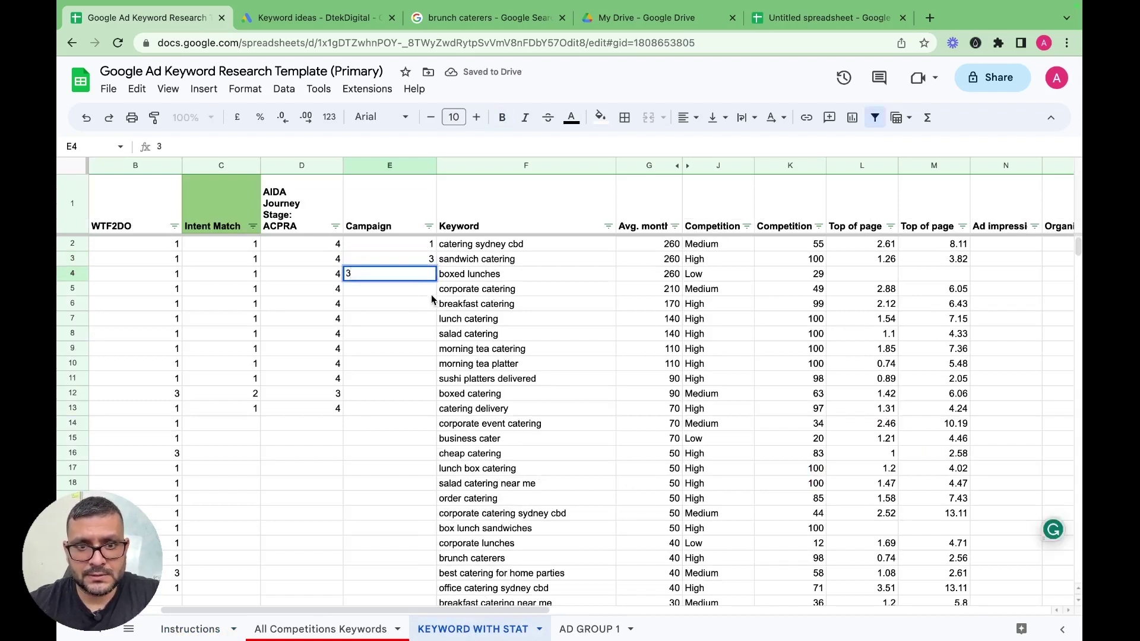
- Enter Campaign 1 for corporate catering and, after consulting the Instructions sheet, Campaign 2 for breakfast catering
left_click(431, 294)
type("1")
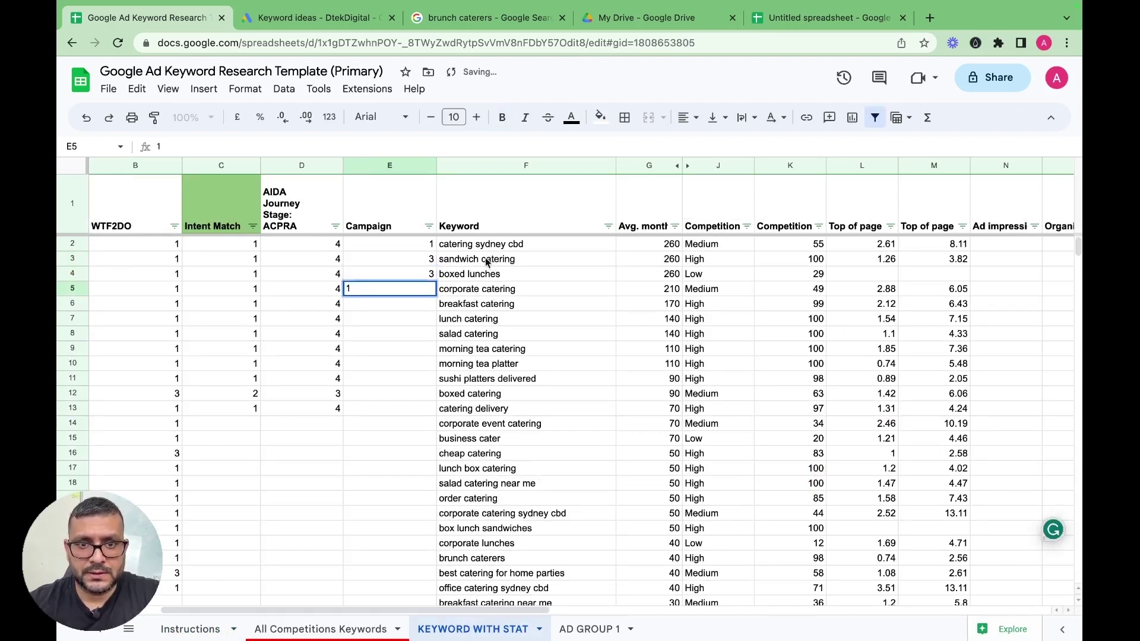
left_click(482, 309)
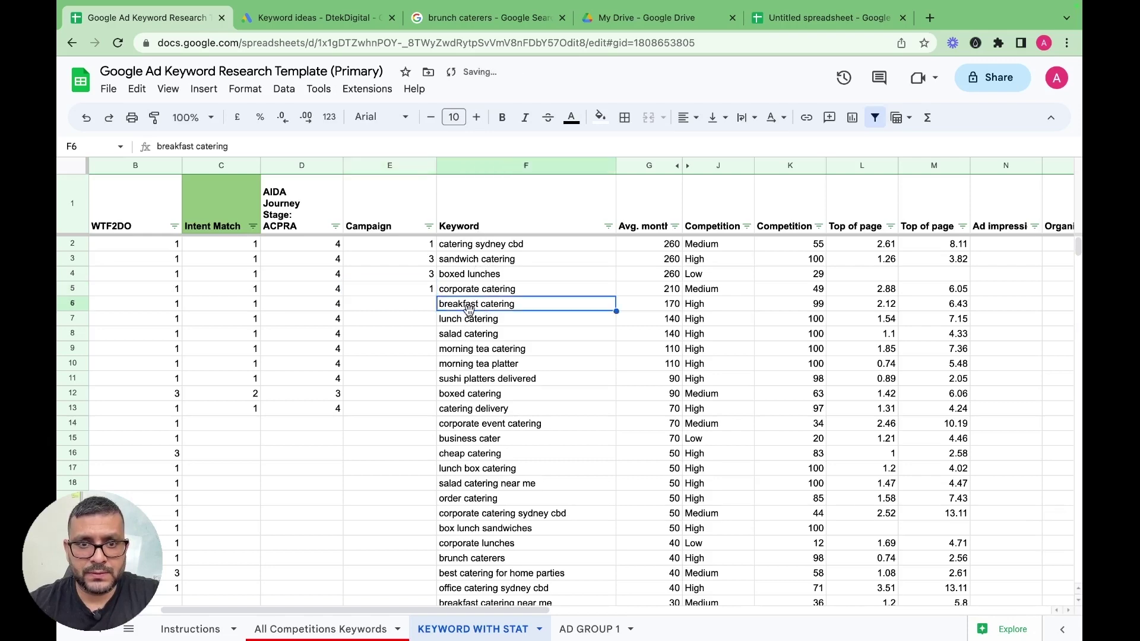
left_click(428, 306)
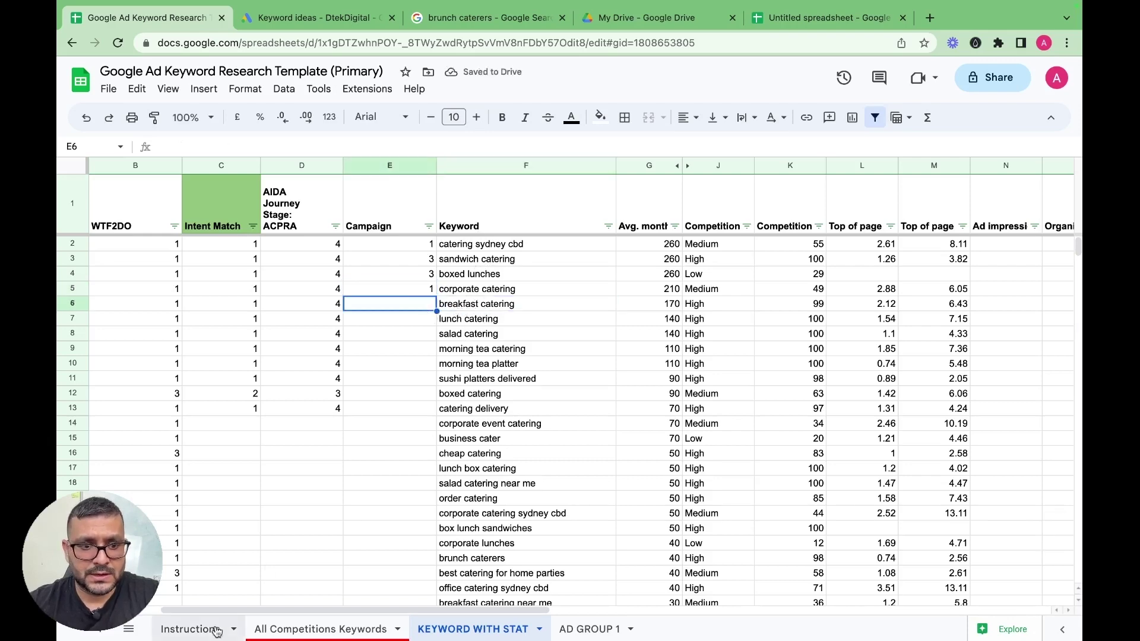
left_click(191, 629)
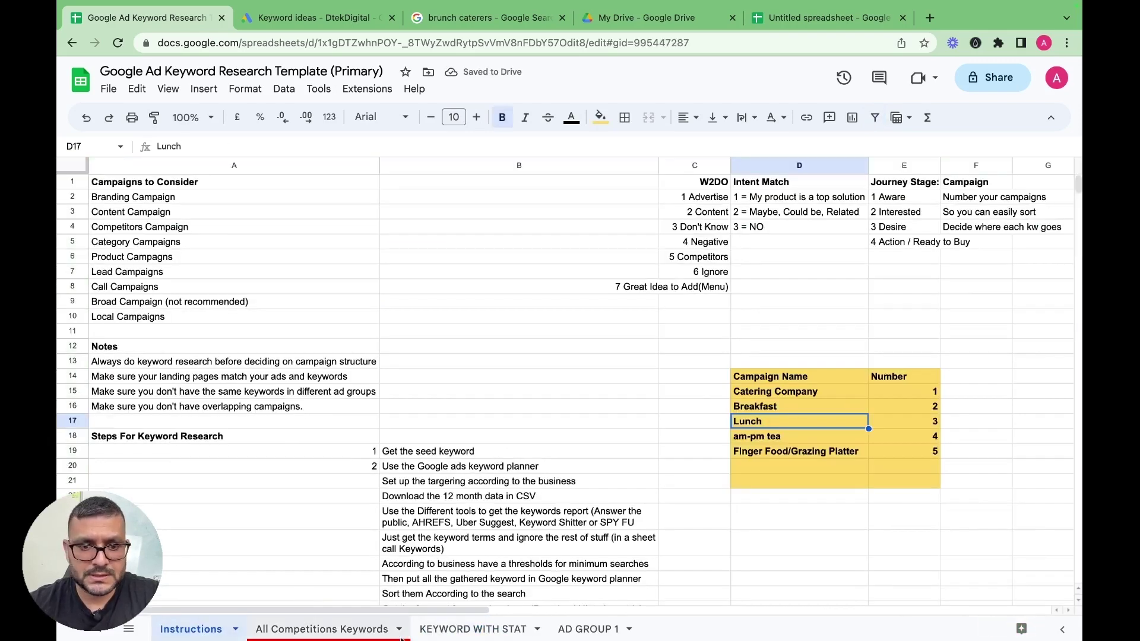
left_click(472, 628)
type("2")
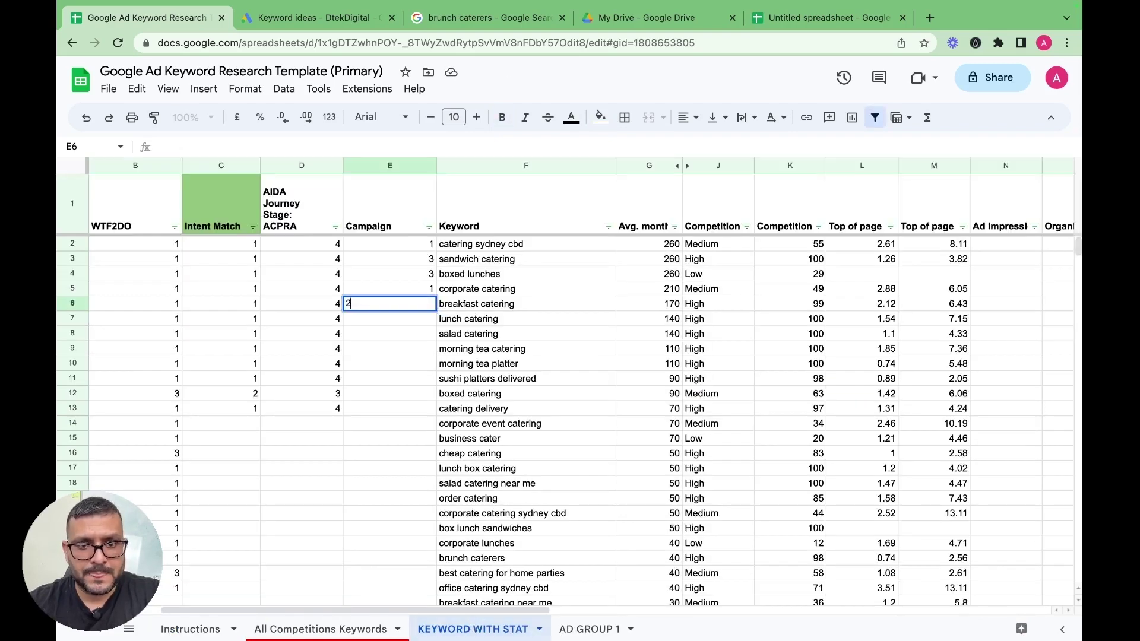
key("Return")
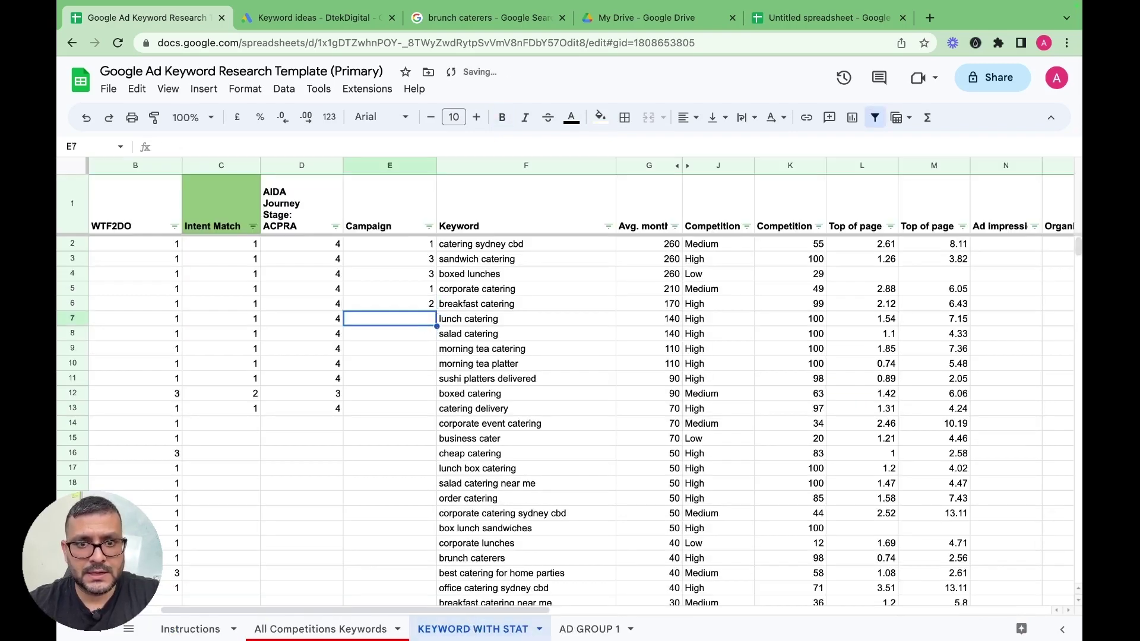
- Enter Campaign 3 for lunch catering and salad catering
type("3")
key("Return")
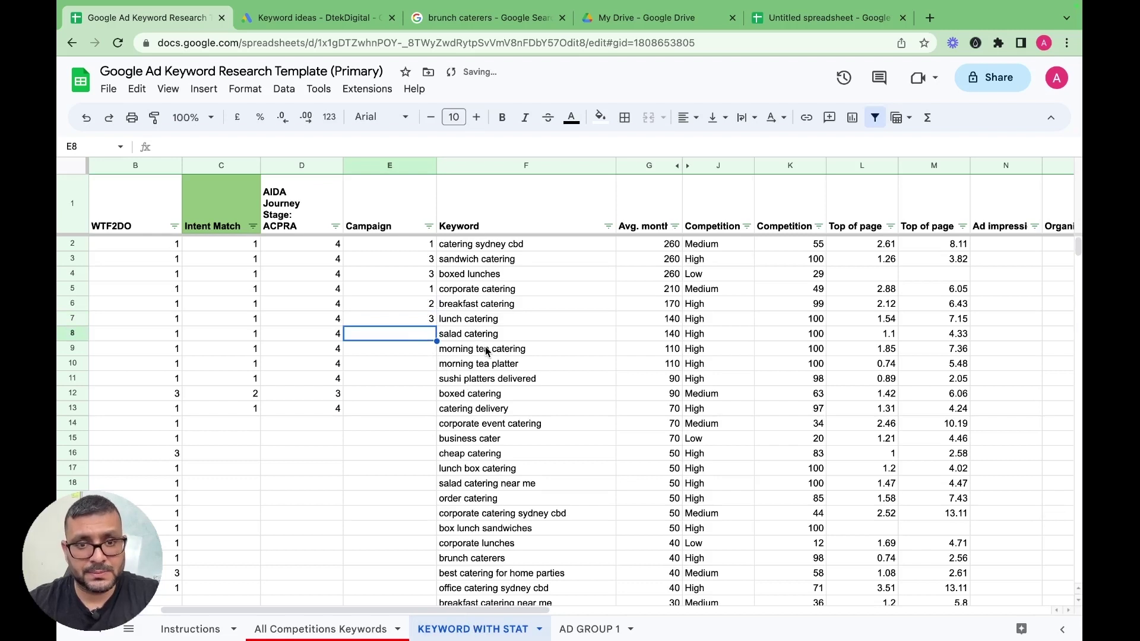
type("3")
key("Return")
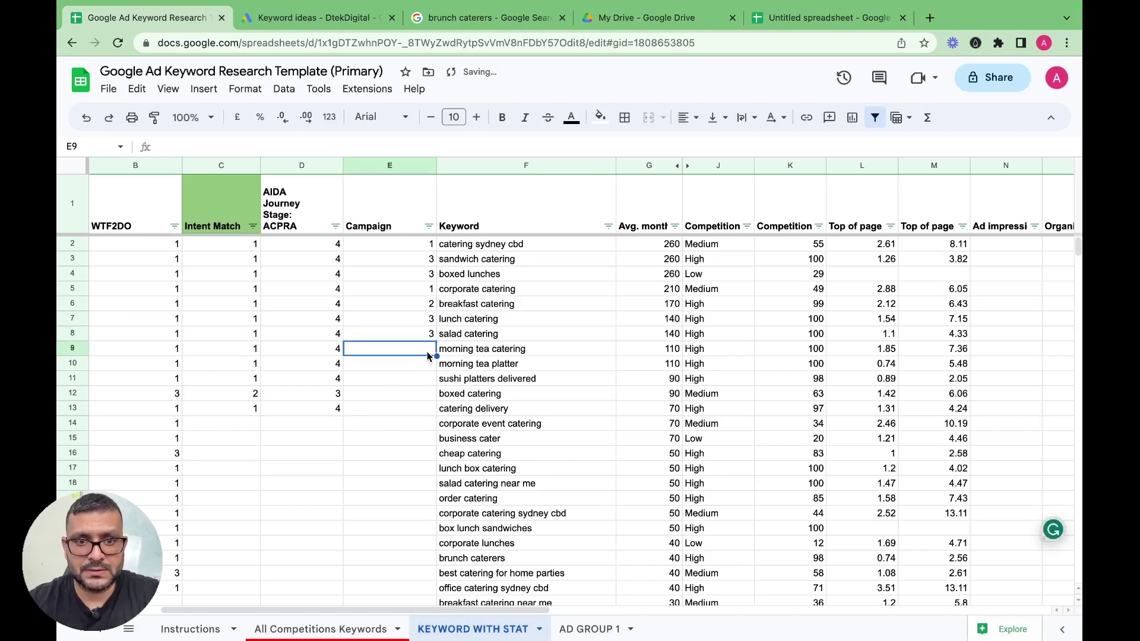
- Enter Campaign 2 for morning tea catering and morning tea platter
type("2")
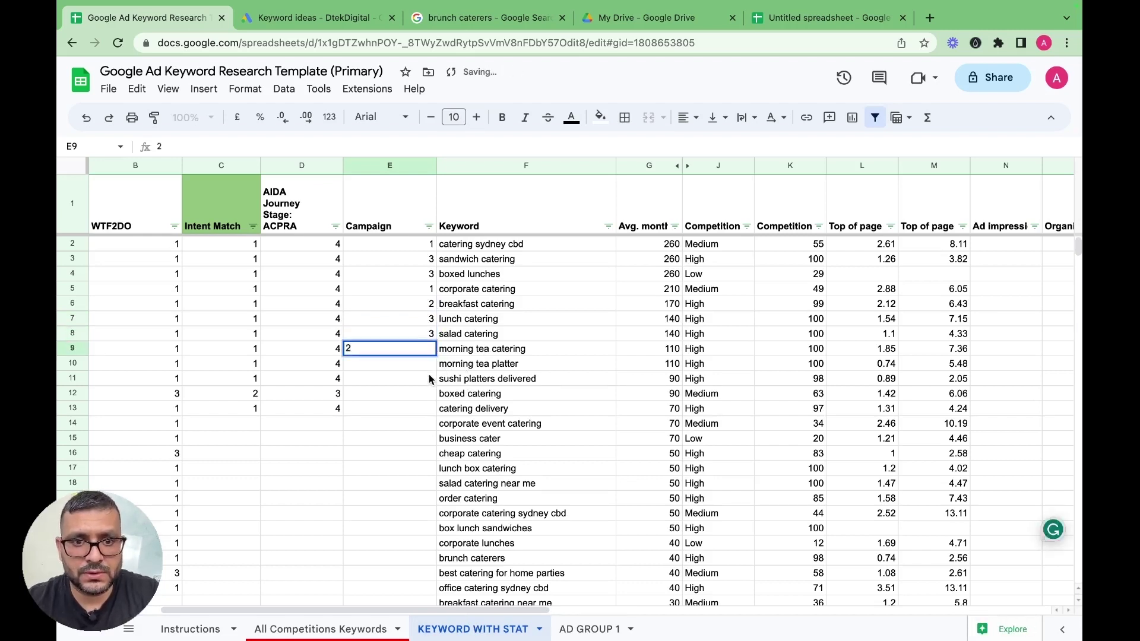
key("Return")
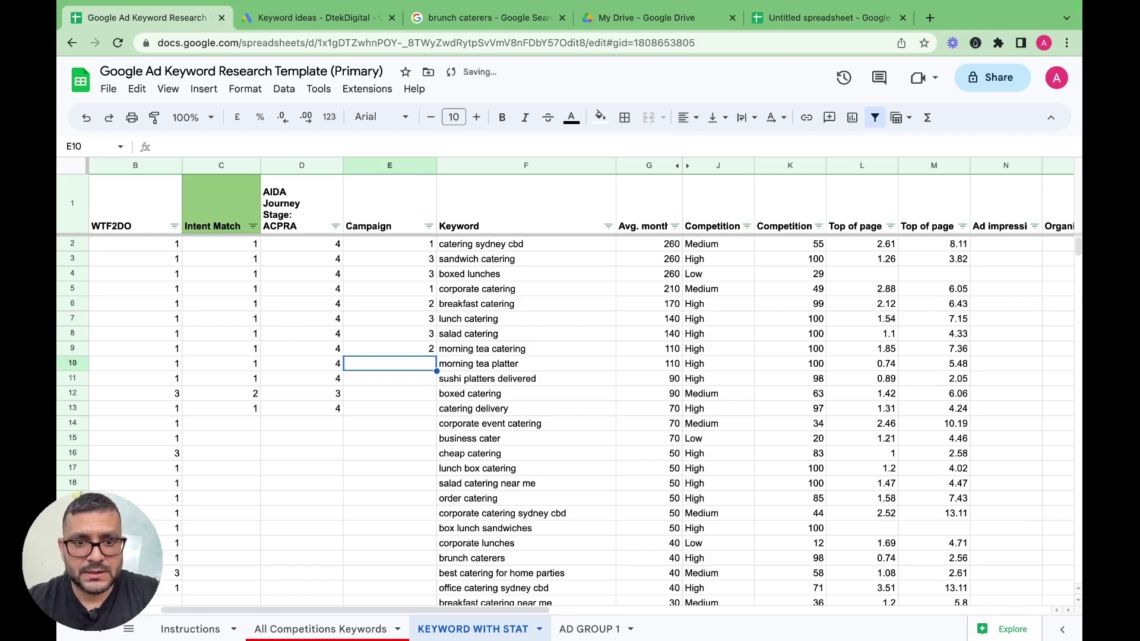
type("2")
key("Return")
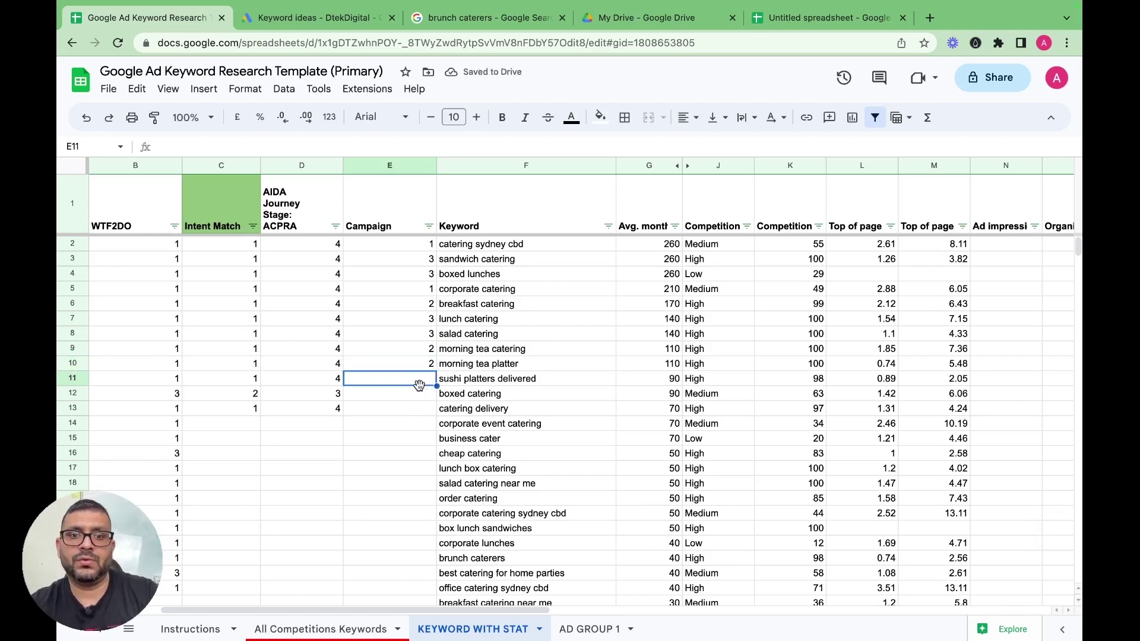
- Review the campaign numbers on the Instructions sheet, and look over the AD GROUP 1 and All Competitions Keywords sheets
left_click(190, 629)
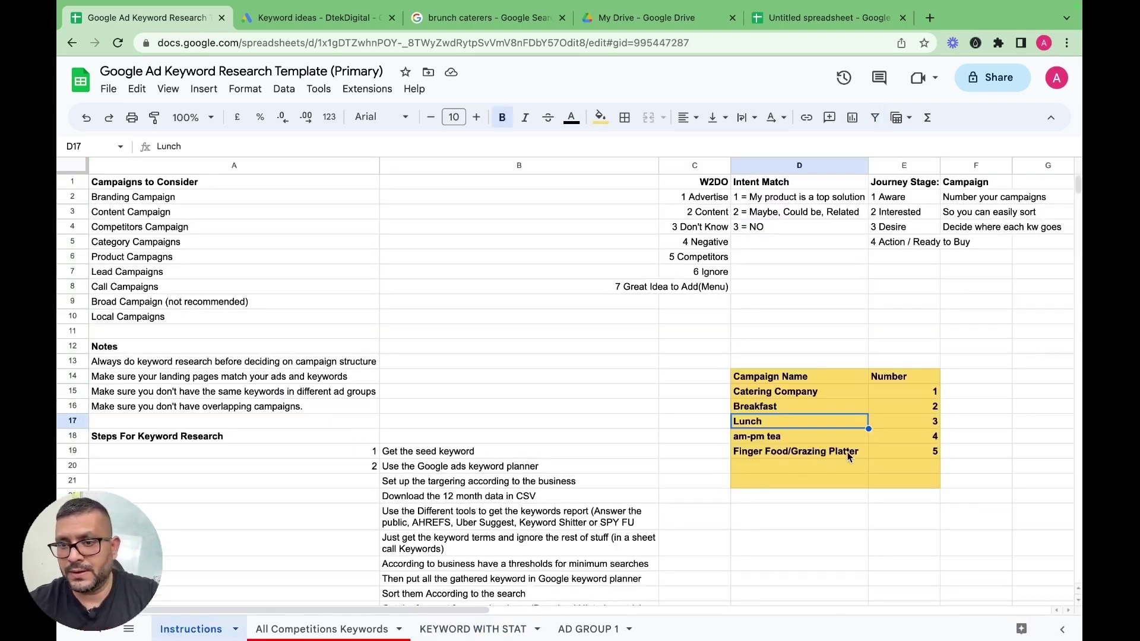
left_click(589, 629)
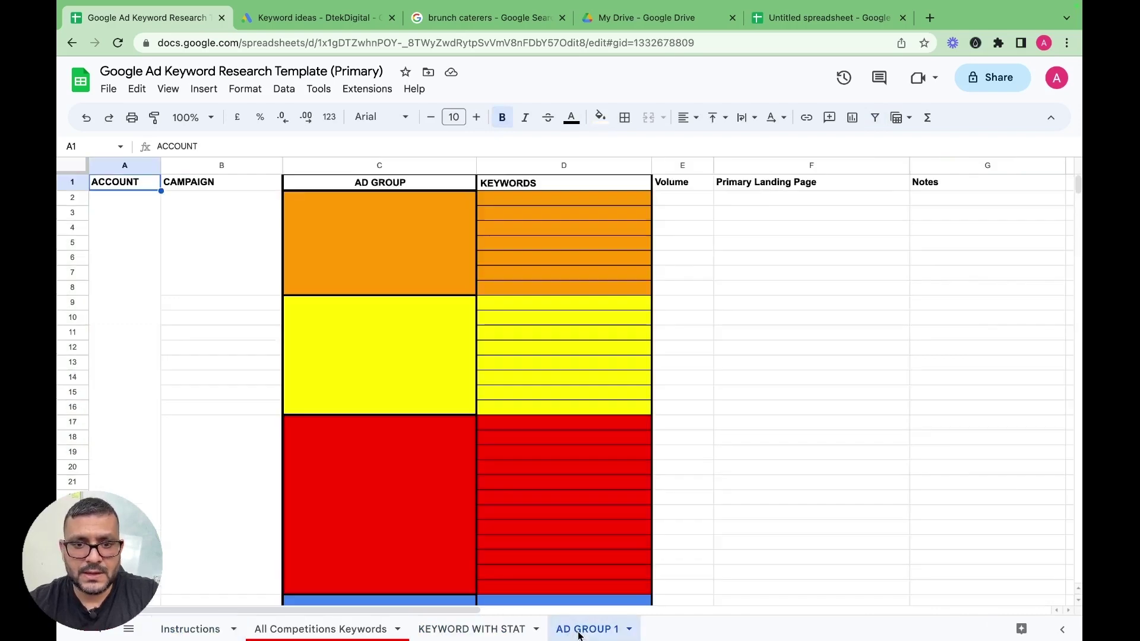
left_click(332, 637)
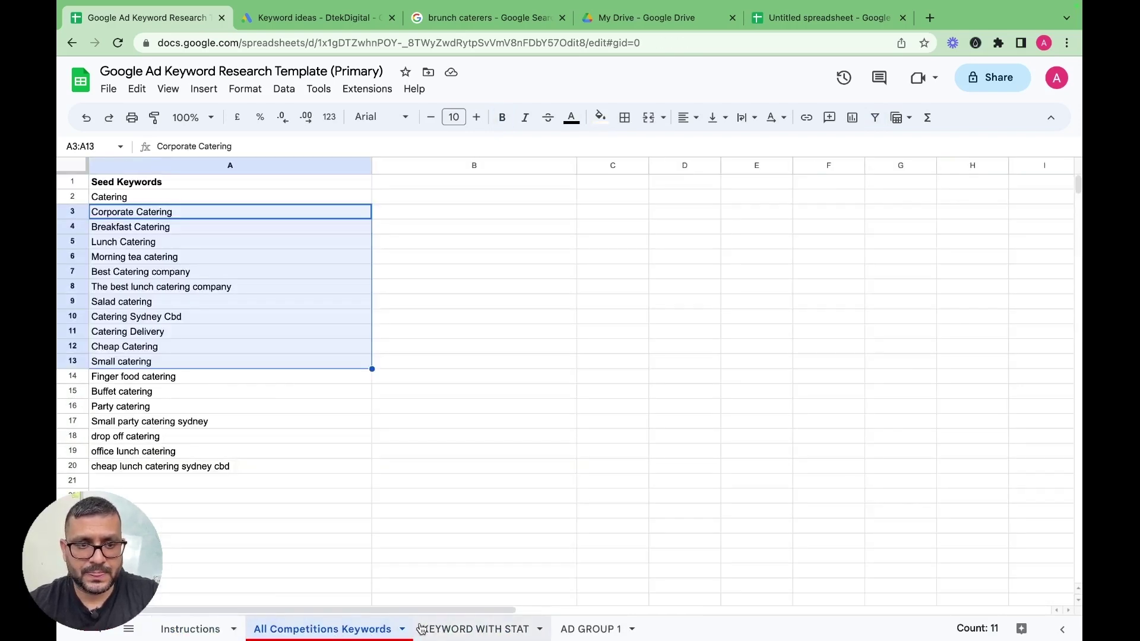
- On the KEYWORD WITH STAT sheet, enter Campaign 5 for sushi platters delivered and Campaign 1 for boxed catering and catering delivery
left_click(451, 627)
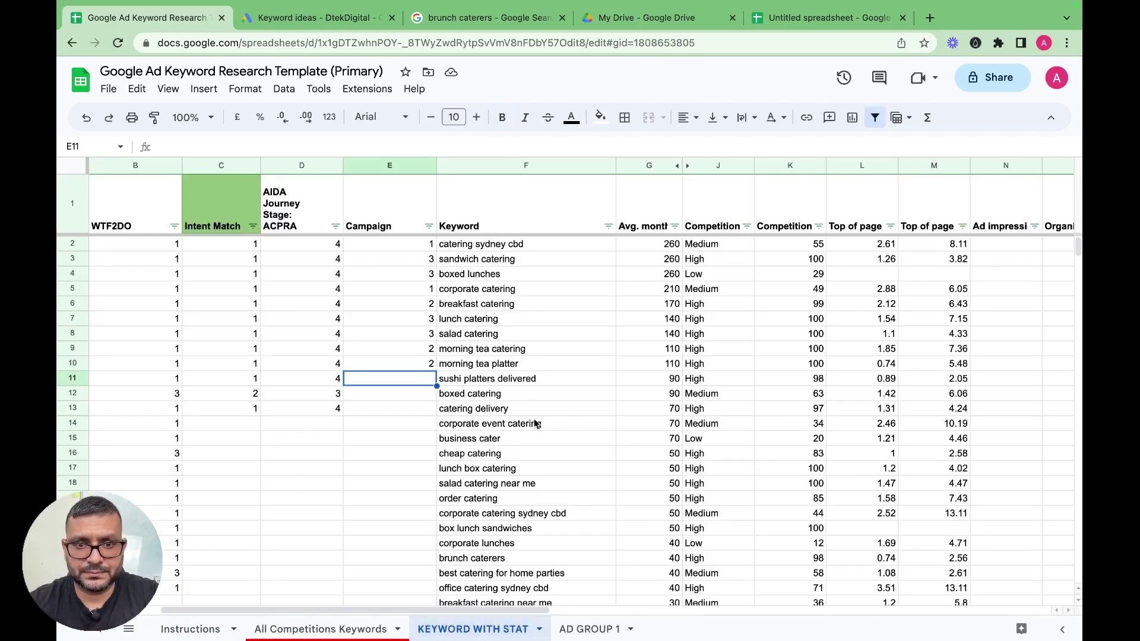
type("5")
left_click(425, 398)
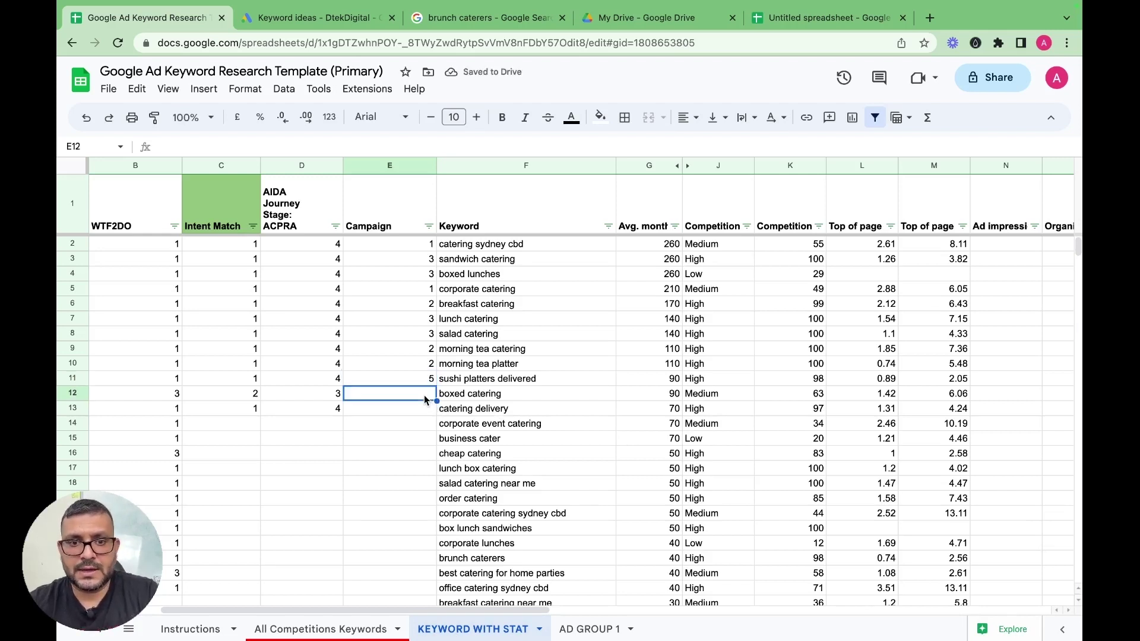
type("1")
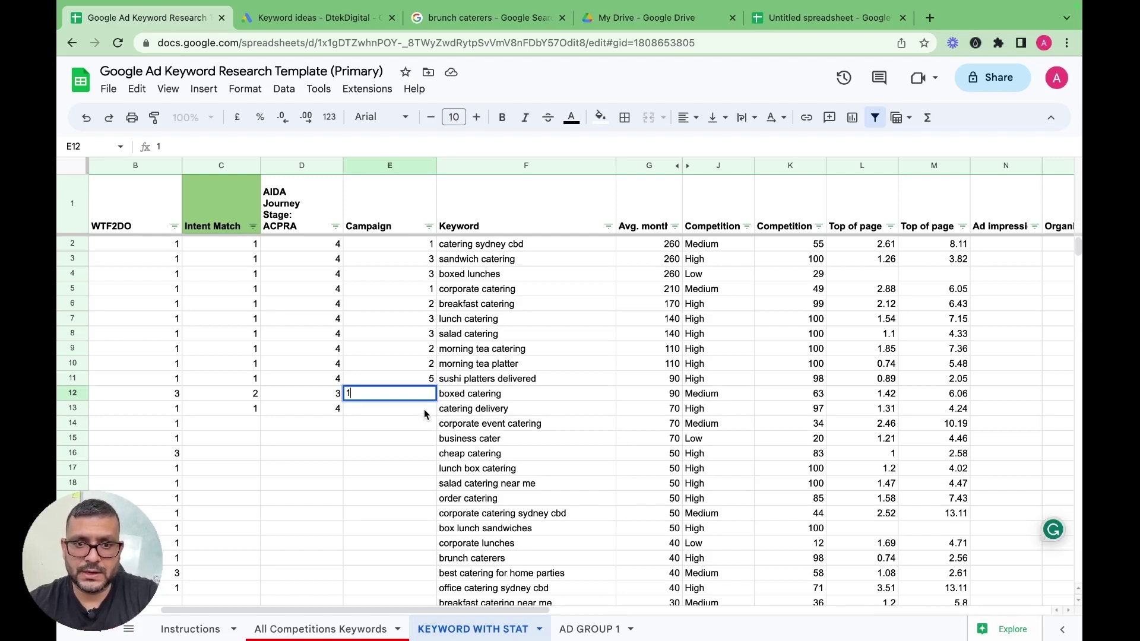
key("Return")
type("1")
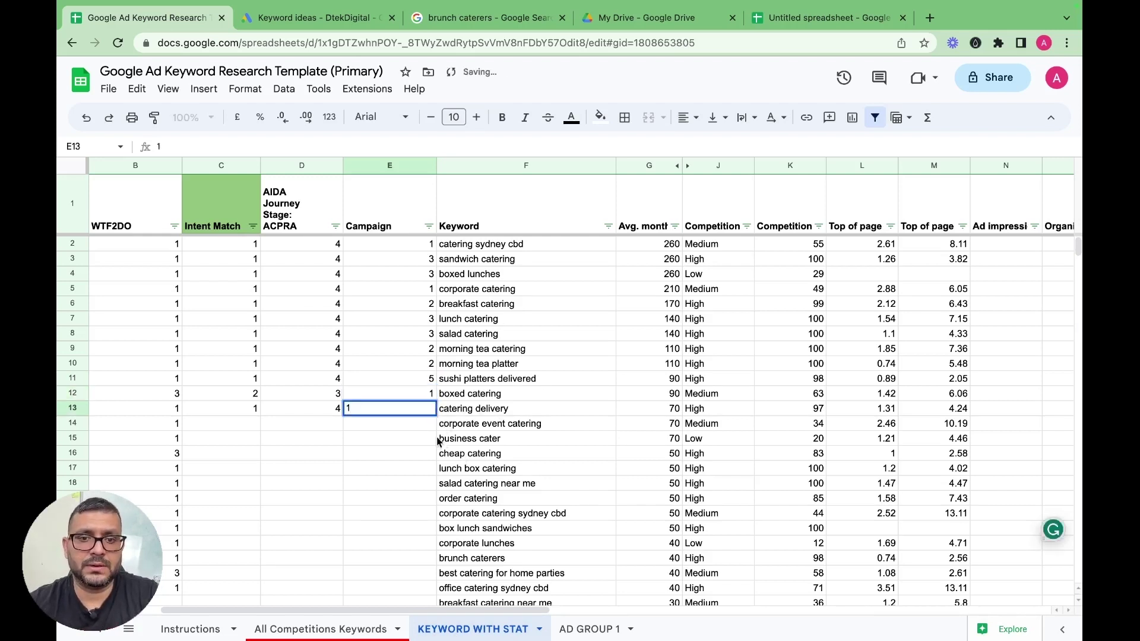
key("Return")
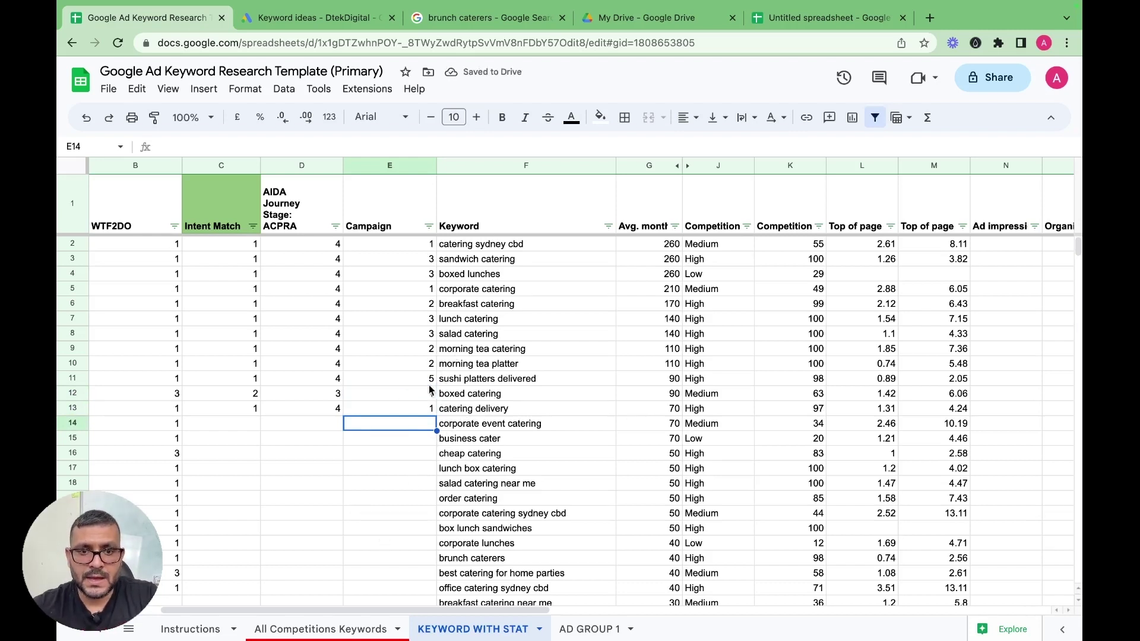
- Look through the keyword rows and their WTF2DO, Intent Match and AIDA Journey Stage classifications
scroll(357, 493, "down", 8)
scroll(357, 493, "up", 8)
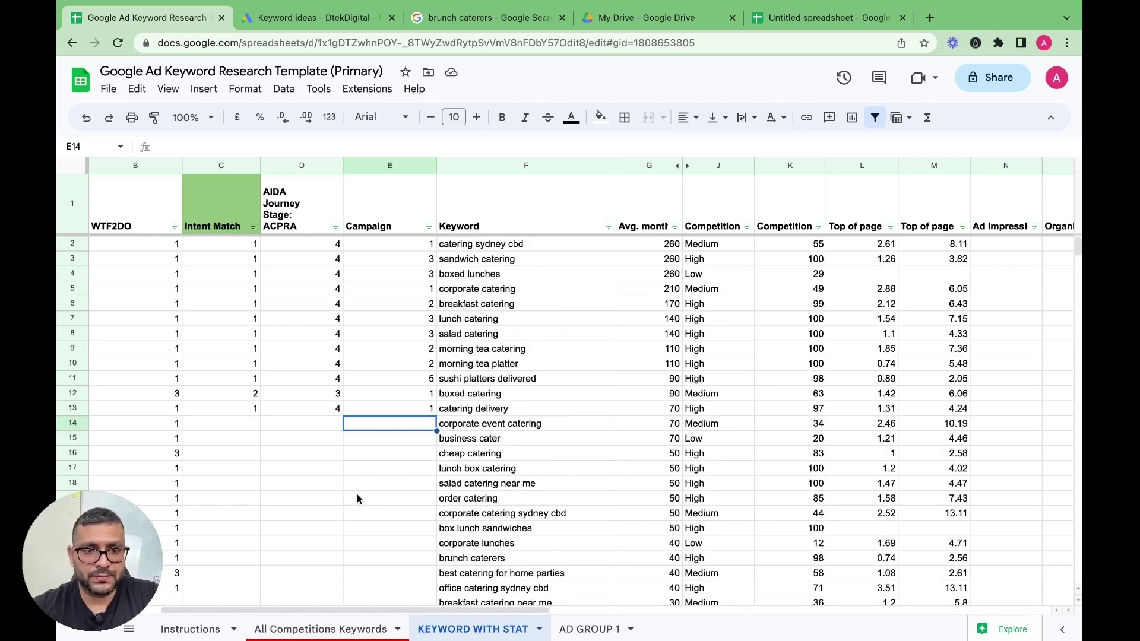
scroll(358, 494, "down", 15)
scroll(208, 482, "up", 18)
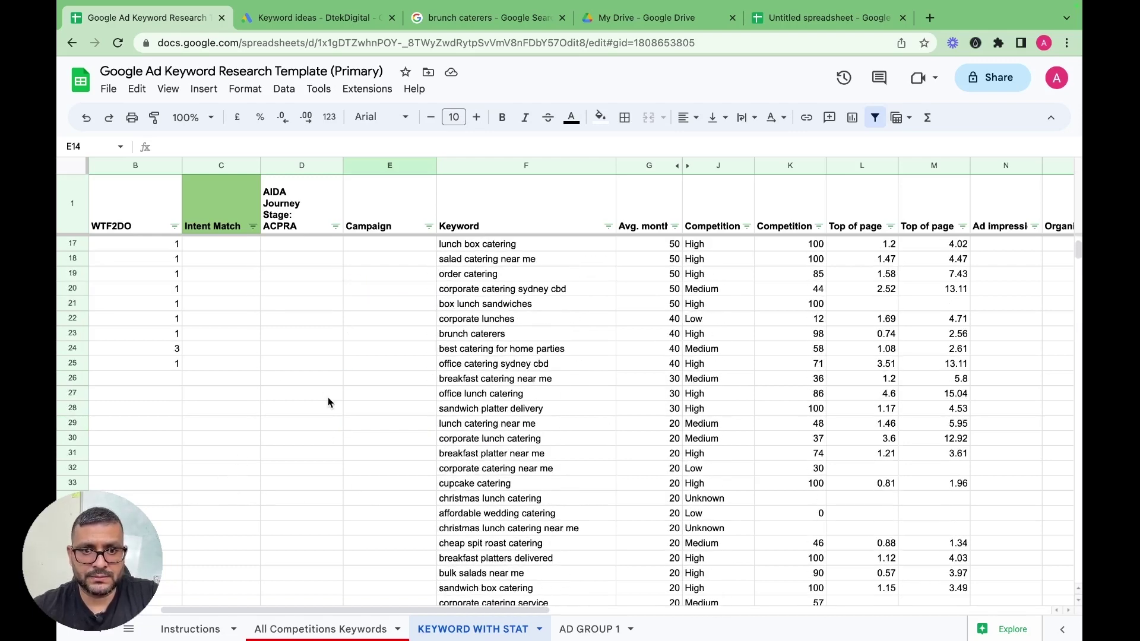
scroll(329, 402, "up", 1)
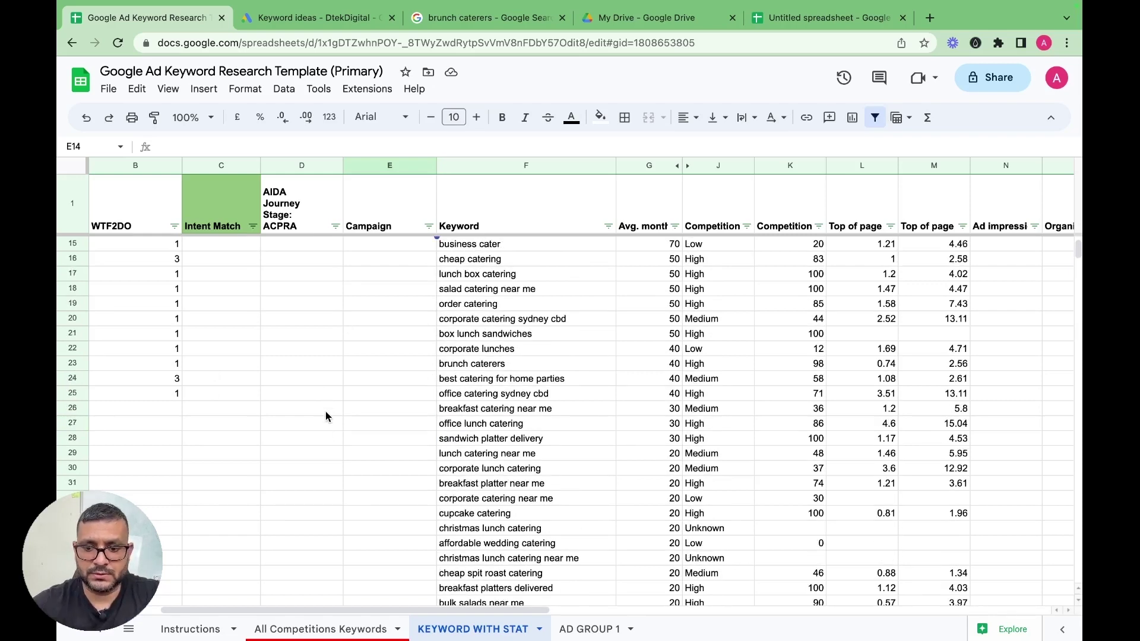
scroll(325, 411, "up", 5)
scroll(326, 410, "left", 2)
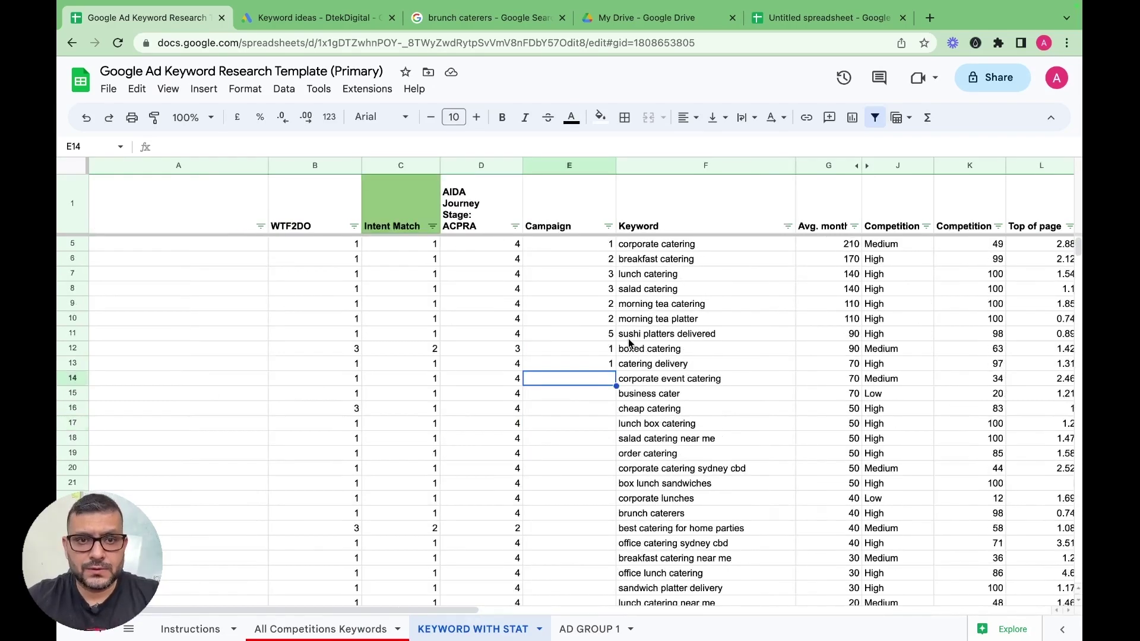
scroll(377, 359, "down", 18)
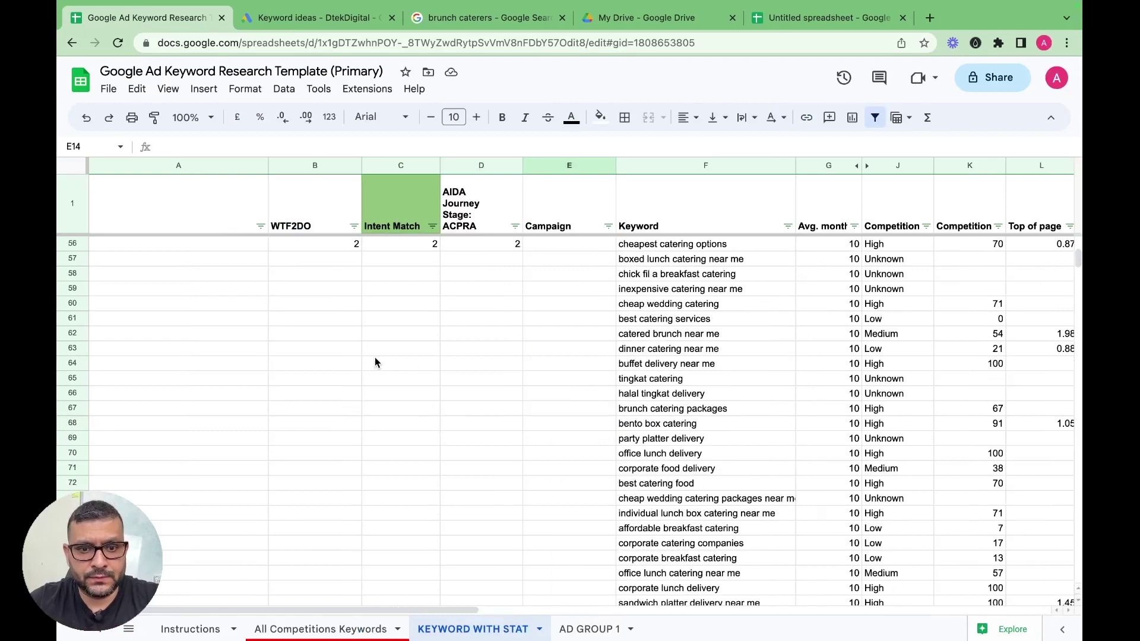
scroll(375, 359, "up", 16)
scroll(375, 359, "down", 13)
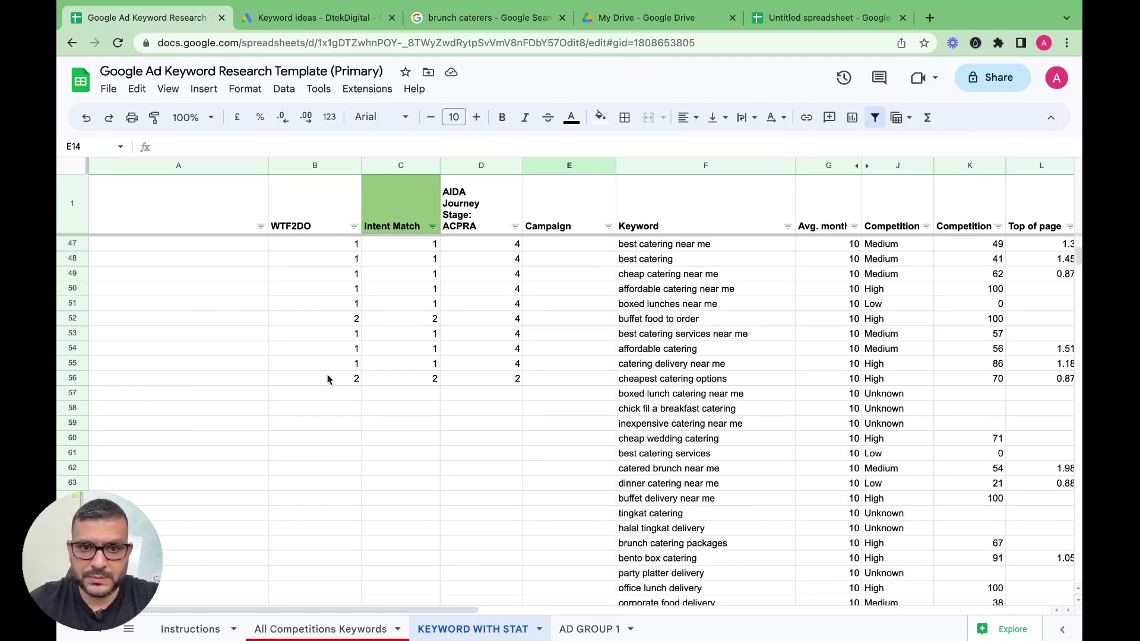
scroll(489, 390, "up", 15)
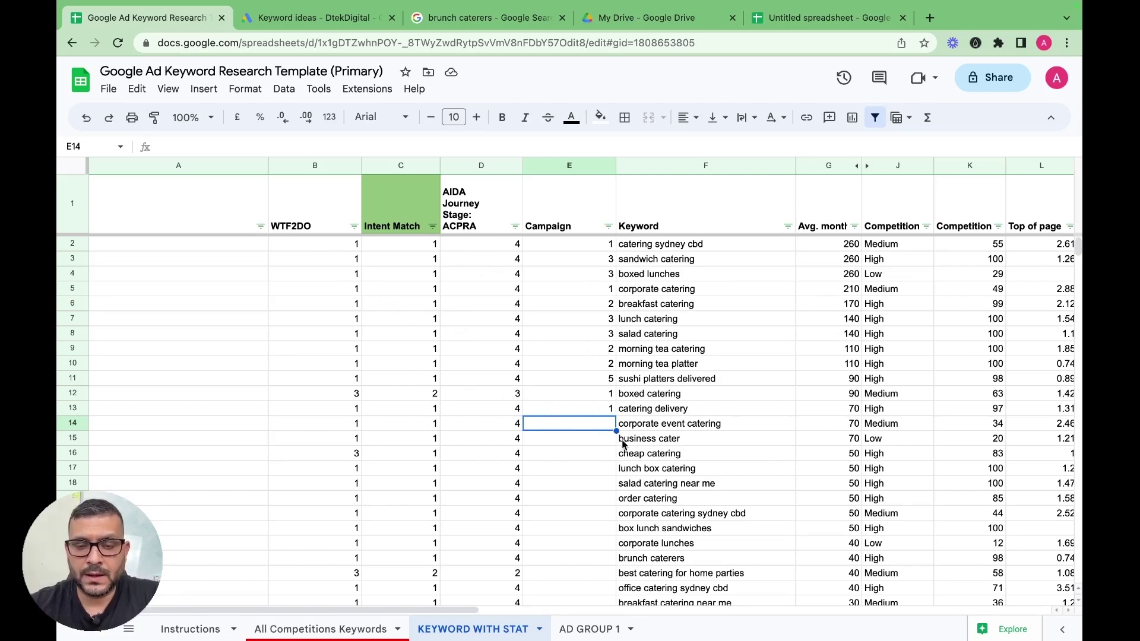
scroll(622, 451, "down", 2)
scroll(628, 457, "down", 15)
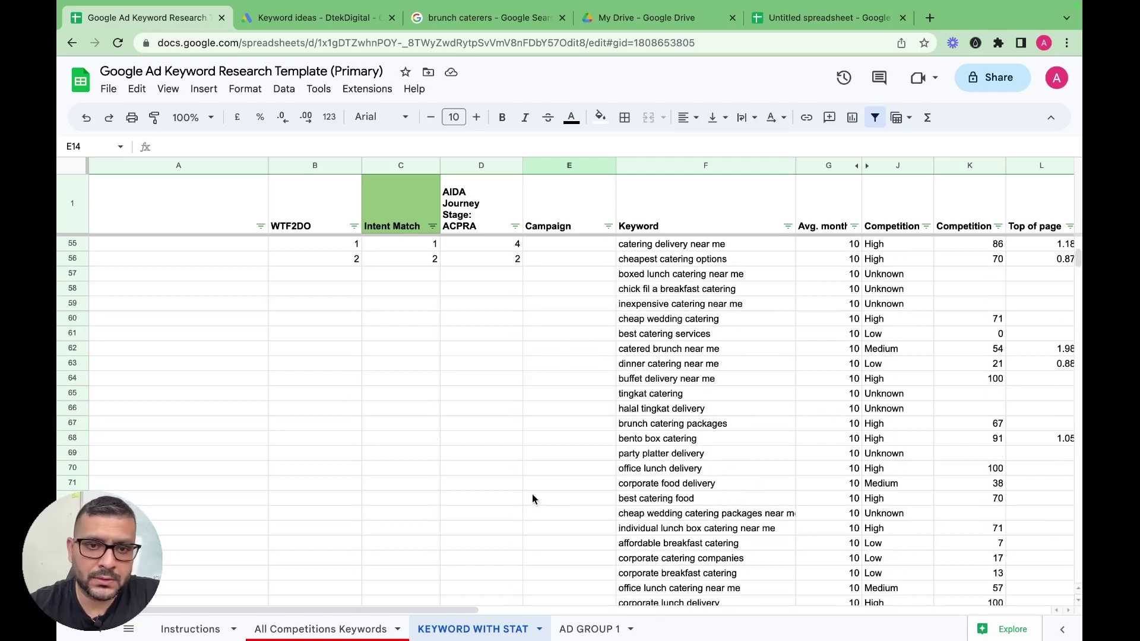
scroll(517, 410, "up", 14)
scroll(517, 409, "down", 8)
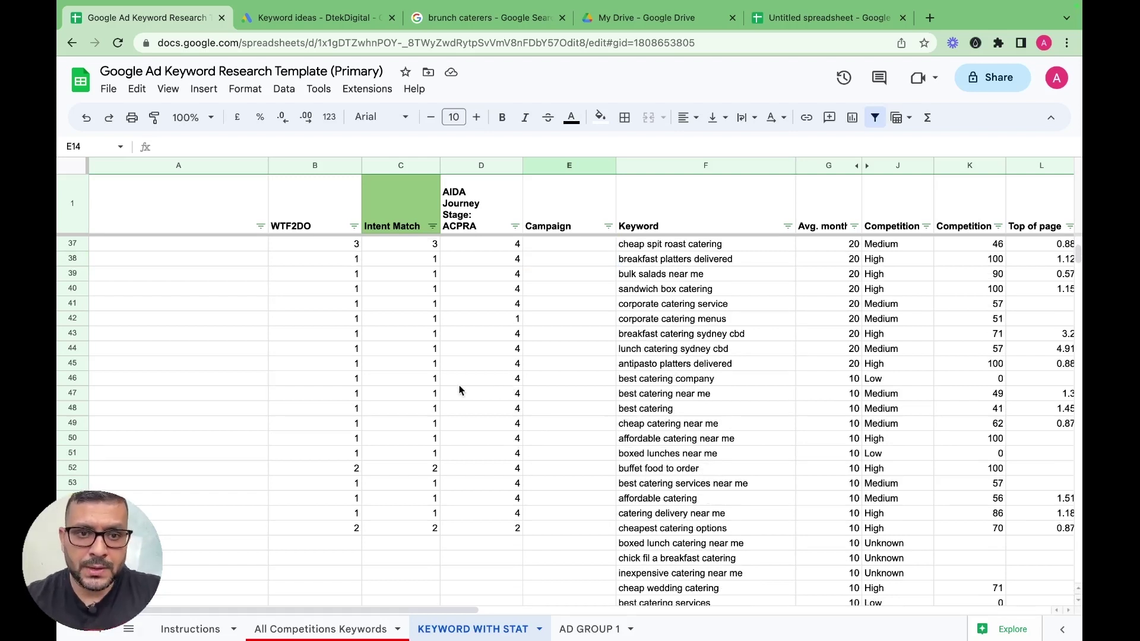
scroll(463, 365, "up", 10)
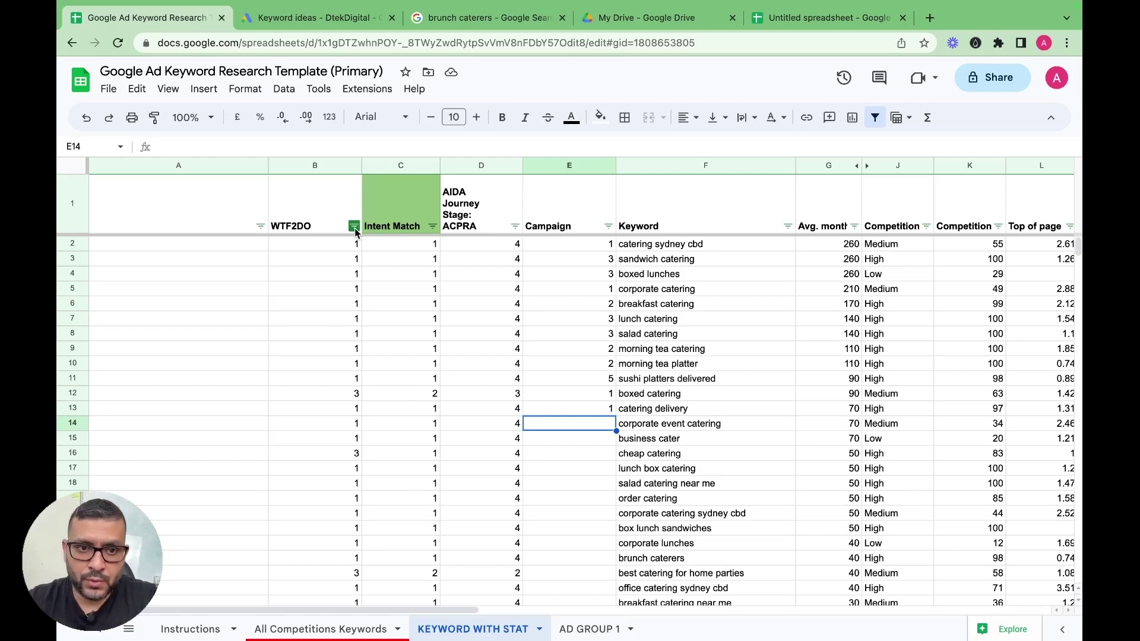
- Check the W2DO codes on the Instructions sheet, and sort the KEYWORD WITH STAT list by WTF2DO in ascending order
left_click(209, 628)
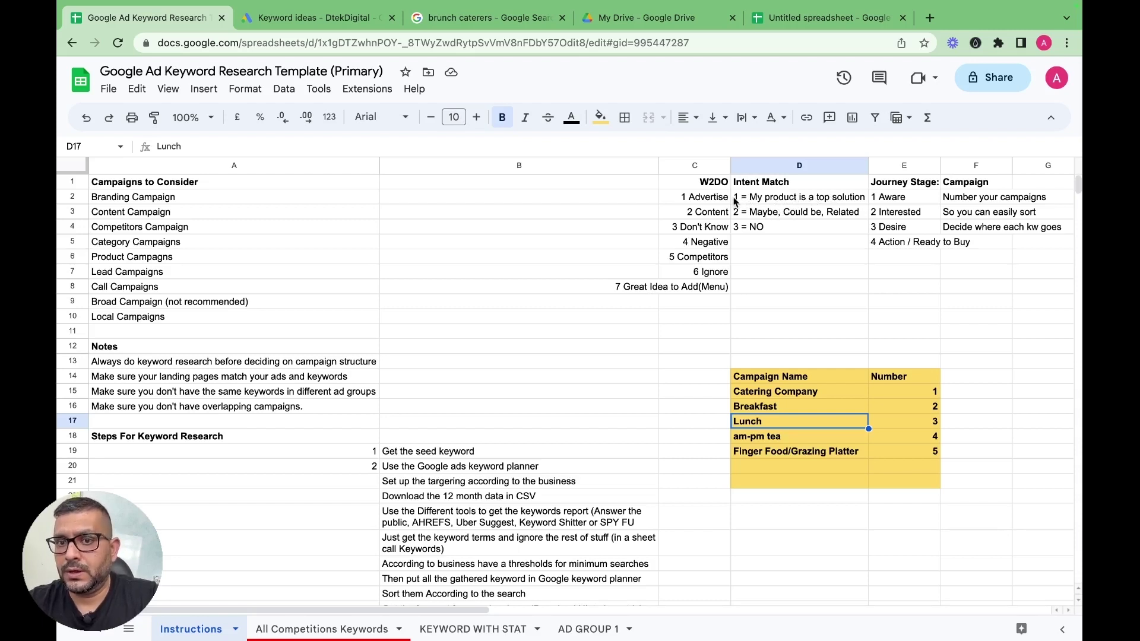
left_click(508, 628)
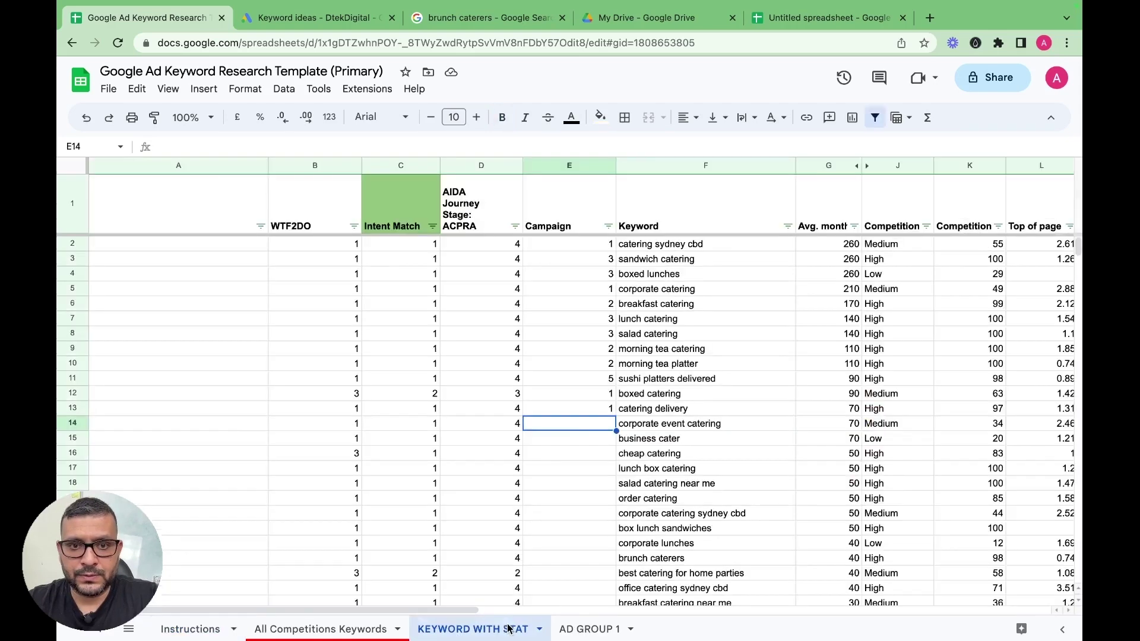
left_click(355, 226)
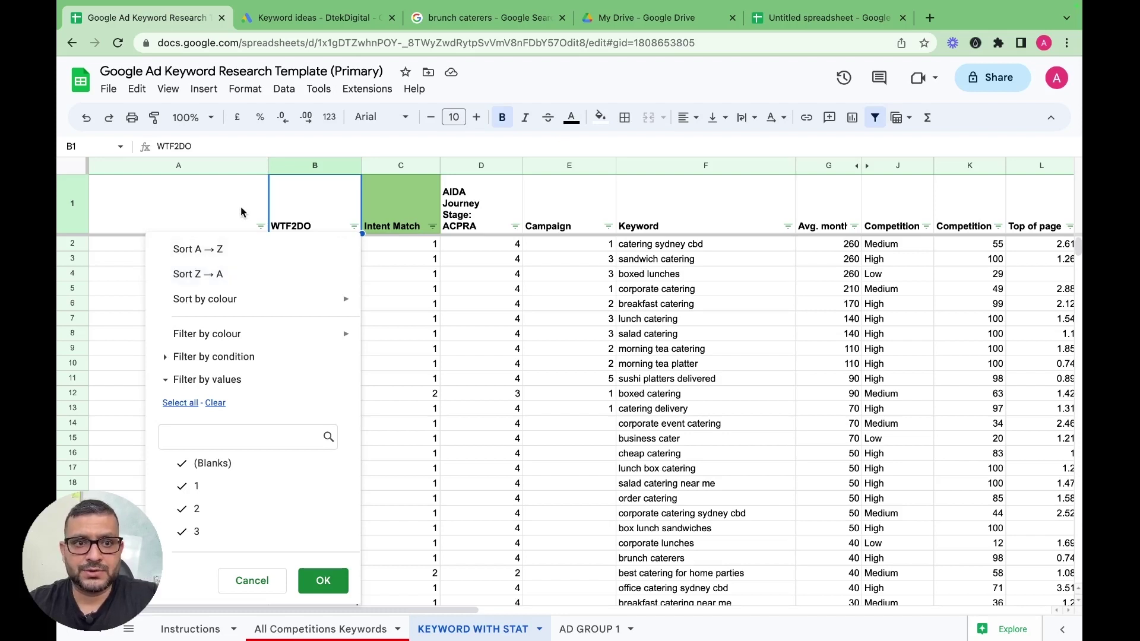
left_click(134, 289)
left_click(354, 226)
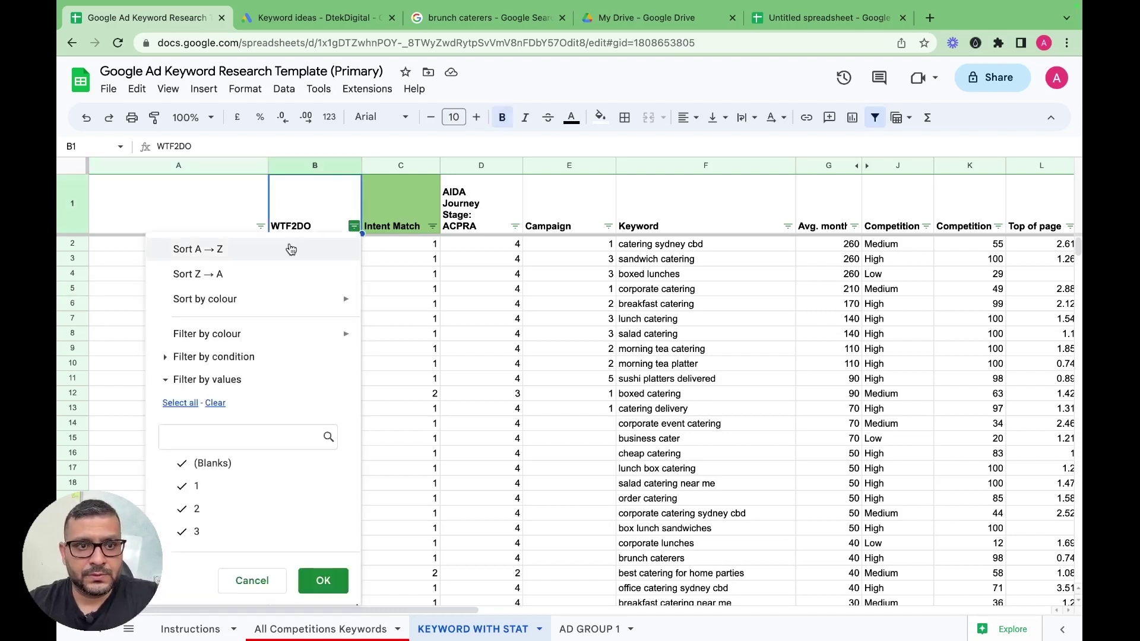
left_click(224, 252)
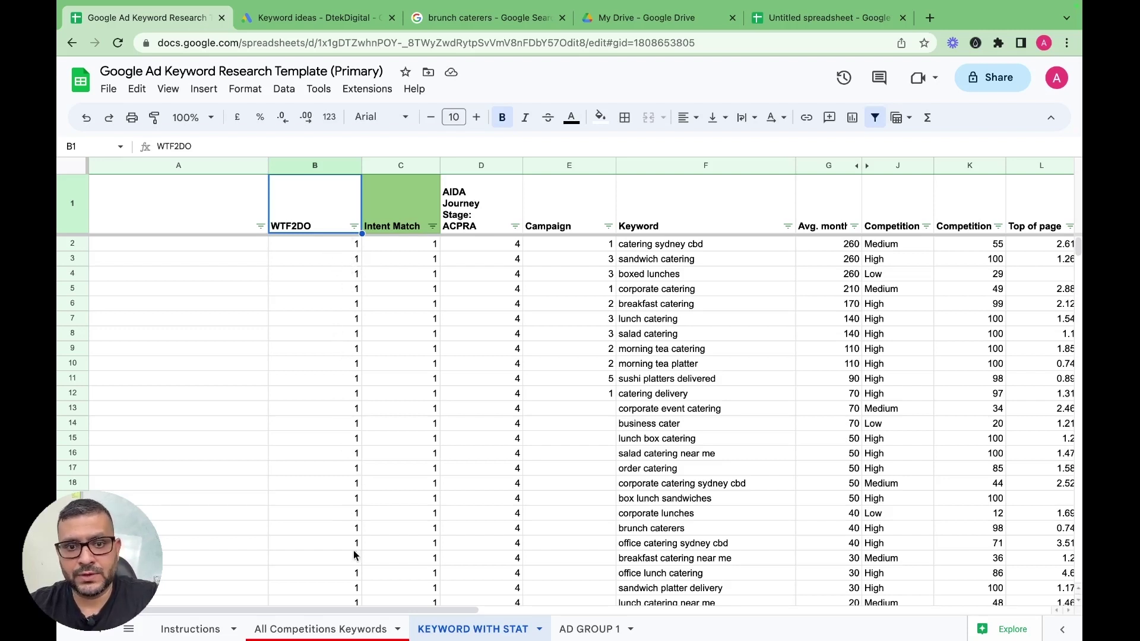
- Sort the keyword list by Intent Match from A to Z and by AIDA Journey Stage from Z to A
left_click(432, 226)
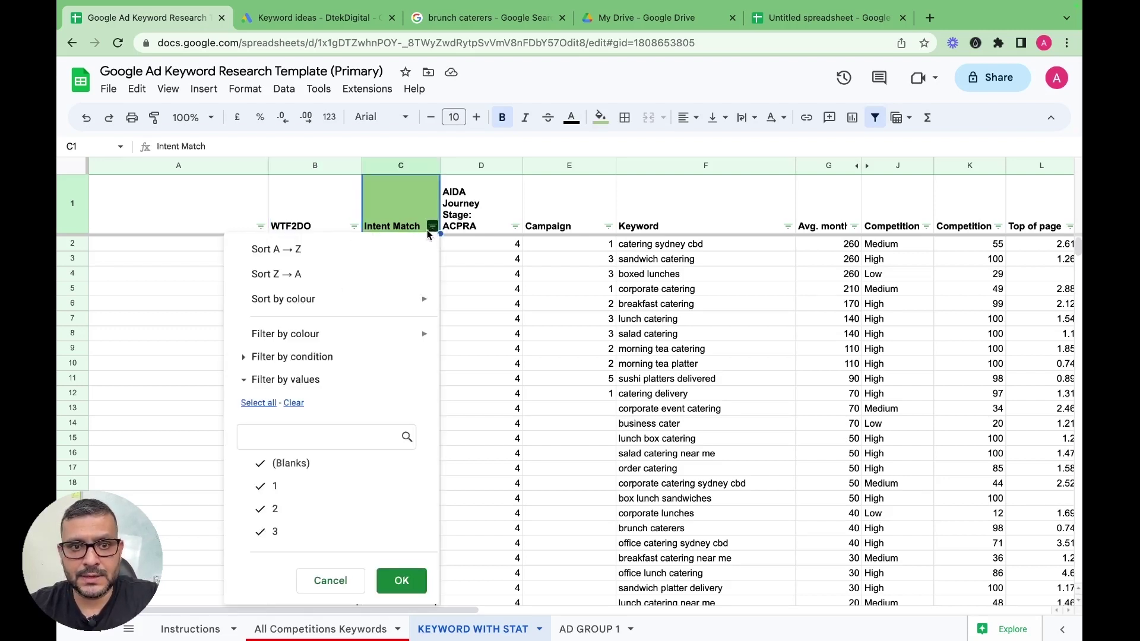
left_click(325, 250)
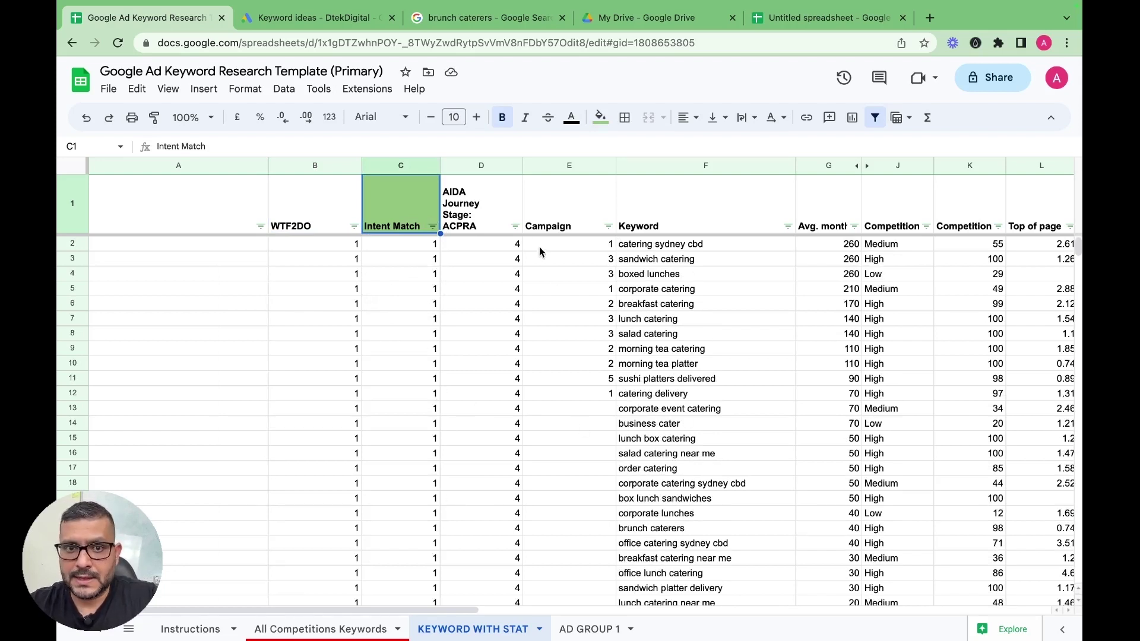
left_click(514, 227)
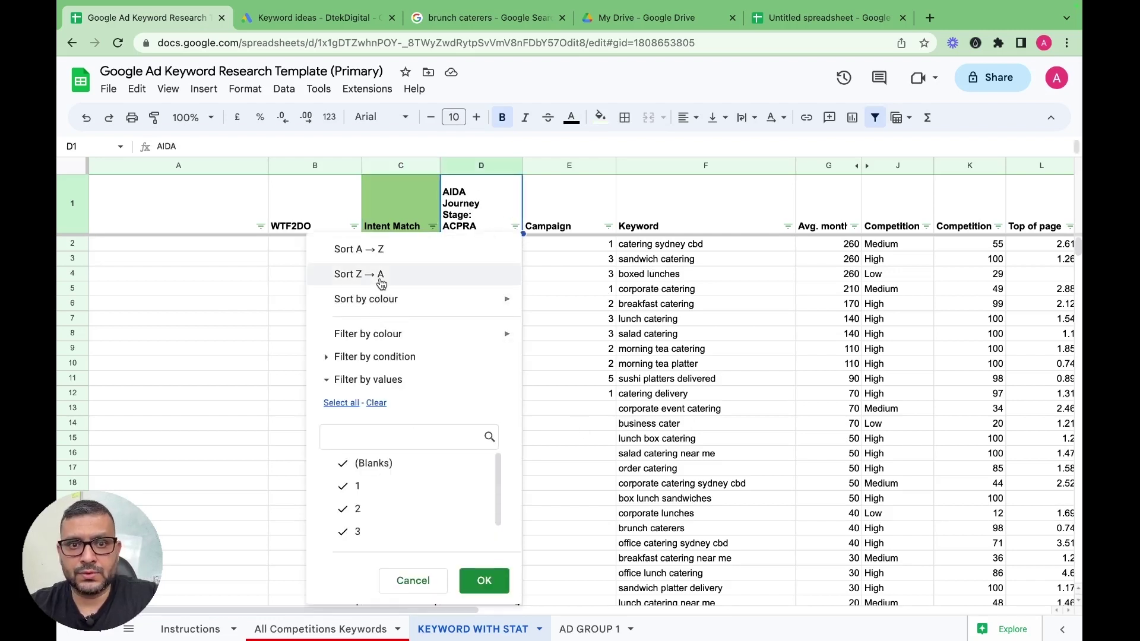
left_click(377, 275)
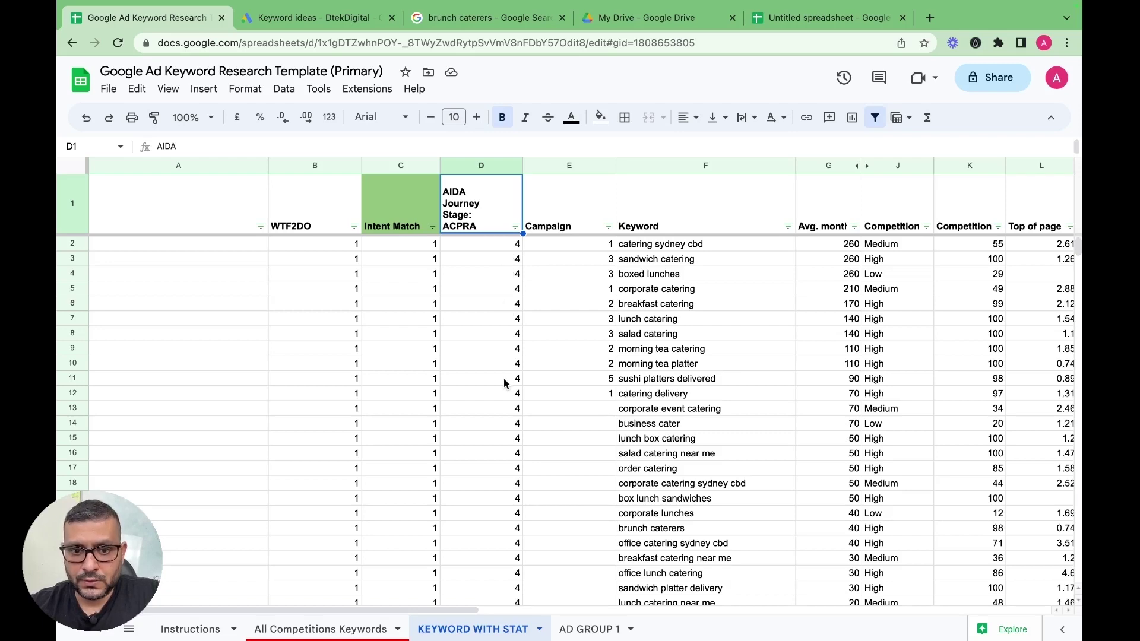
- Examine the sorted keyword rows, checking the WTF2DO and journey stage values of the cheap catering keyword
scroll(503, 383, "down", 10)
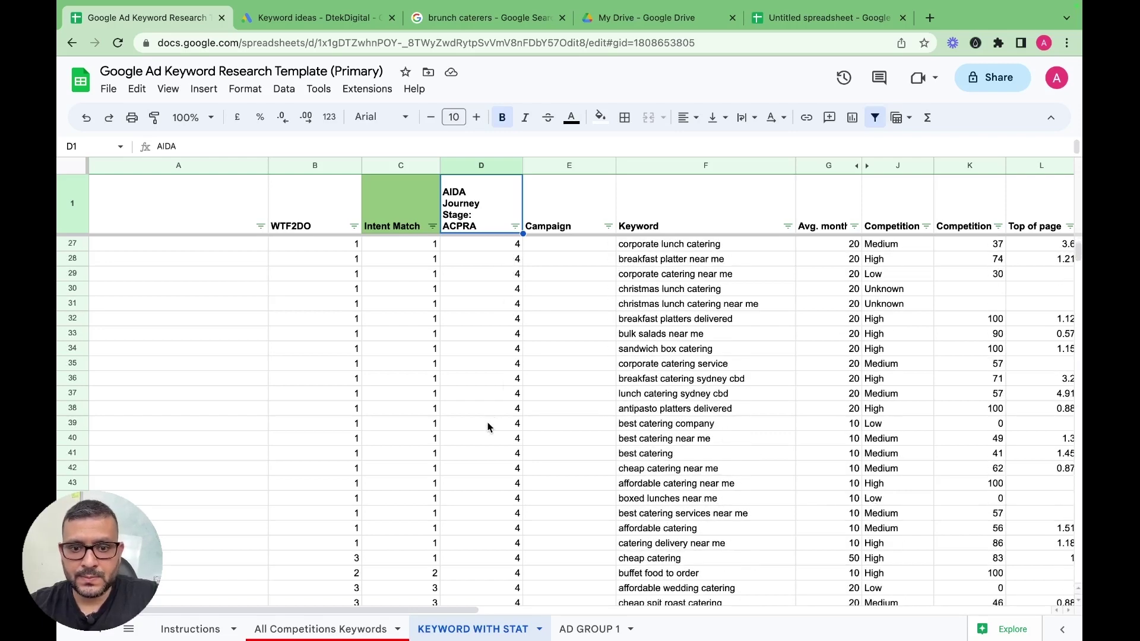
scroll(487, 426, "down", 2)
scroll(484, 431, "up", 1)
scroll(484, 431, "down", 2)
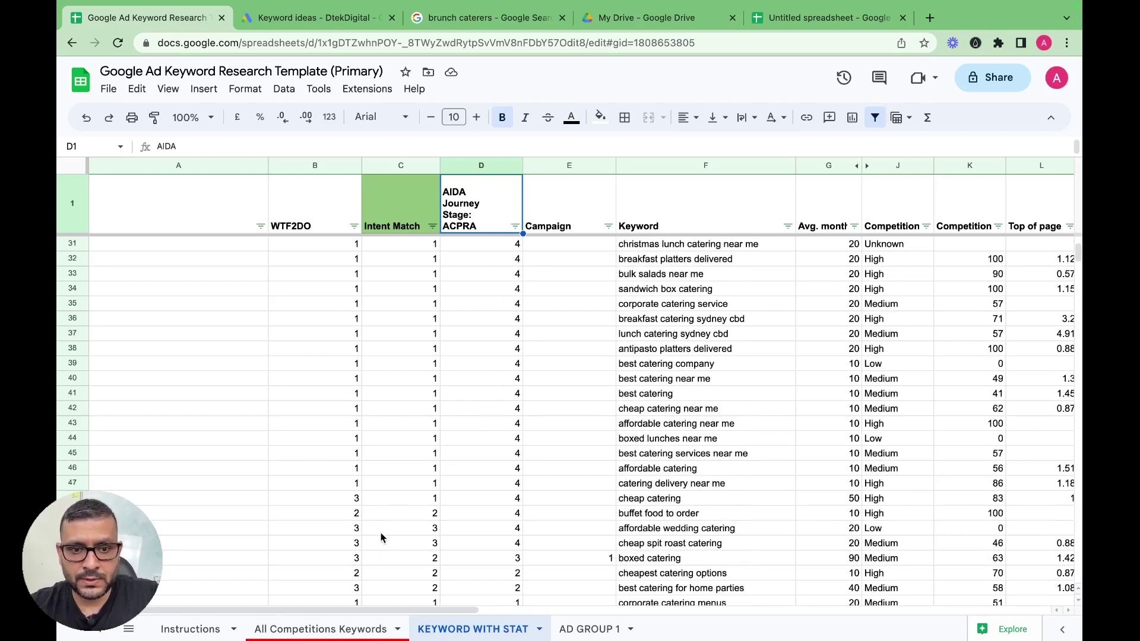
left_click(355, 500)
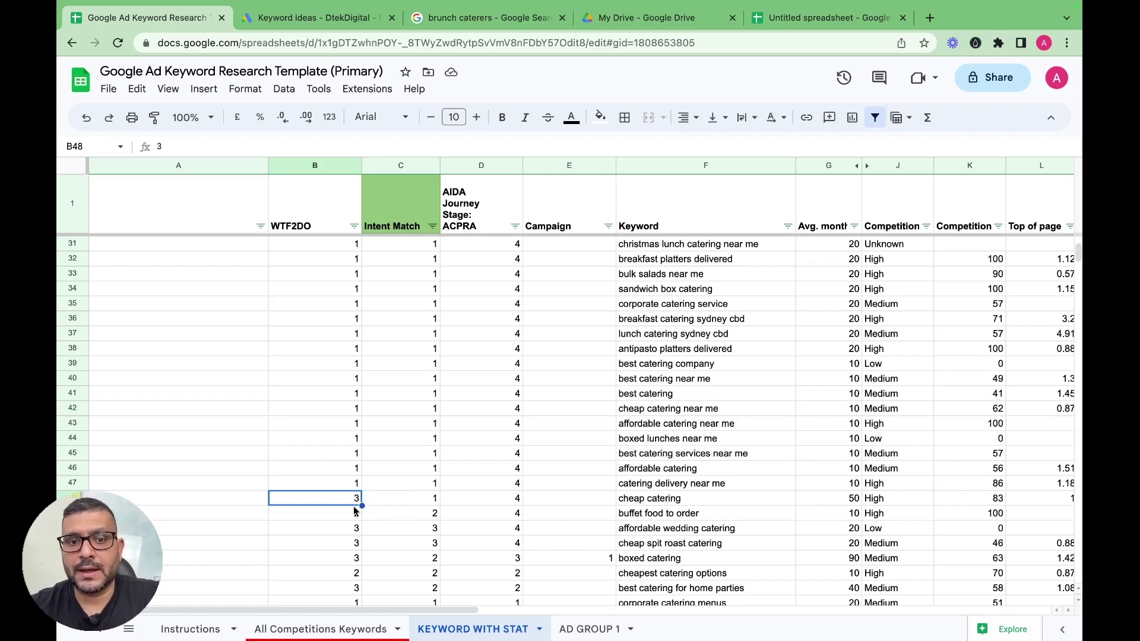
left_click(647, 503)
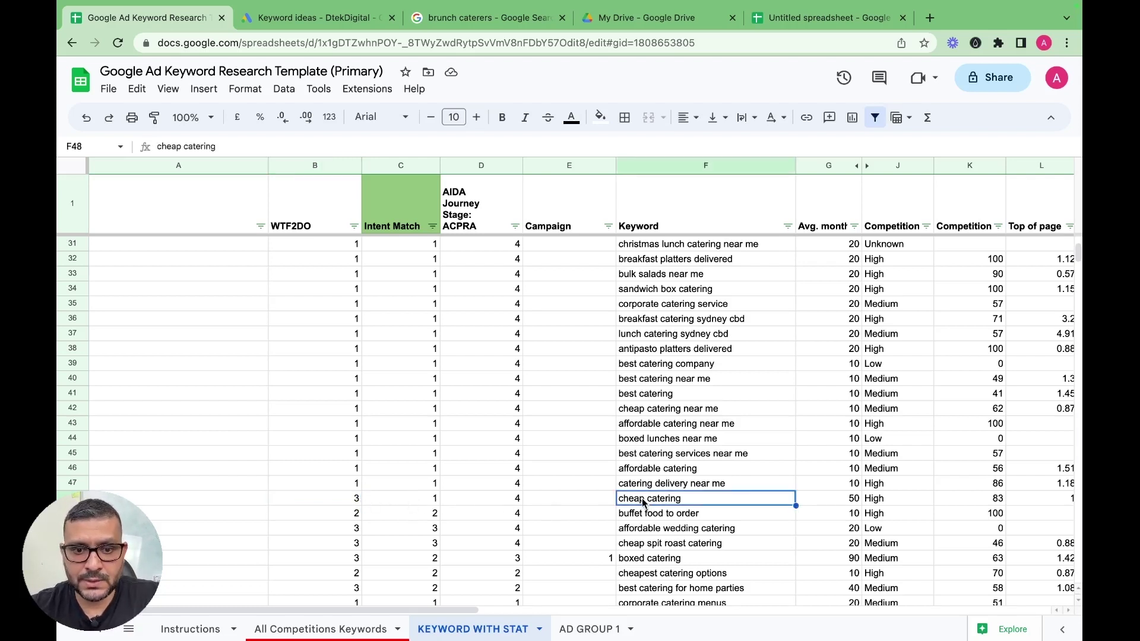
left_click(517, 502)
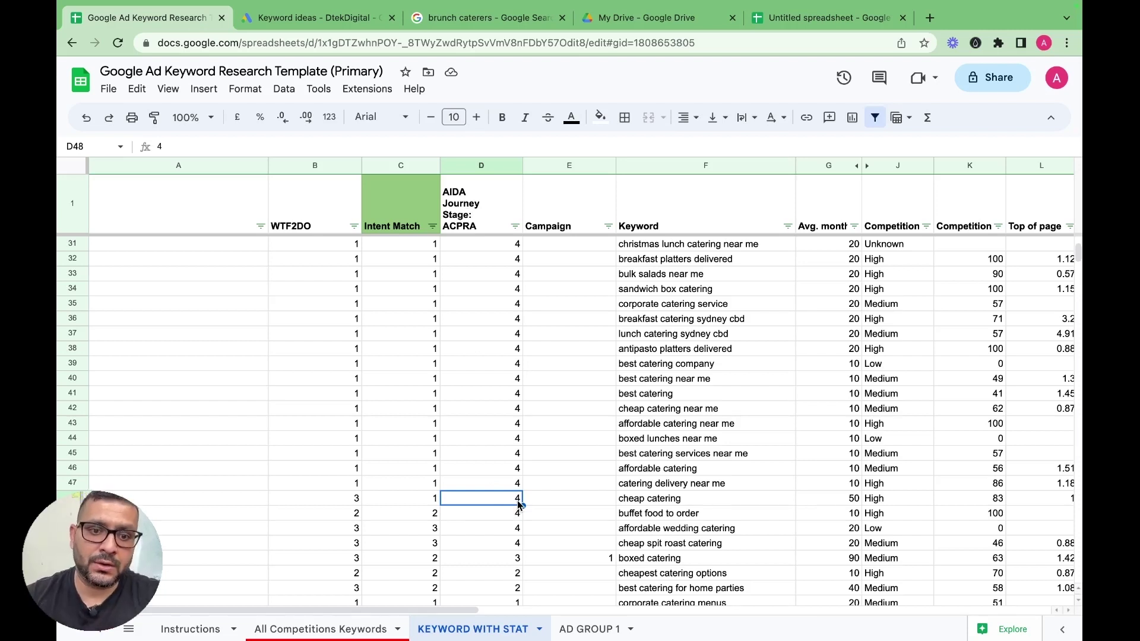
left_click(355, 499)
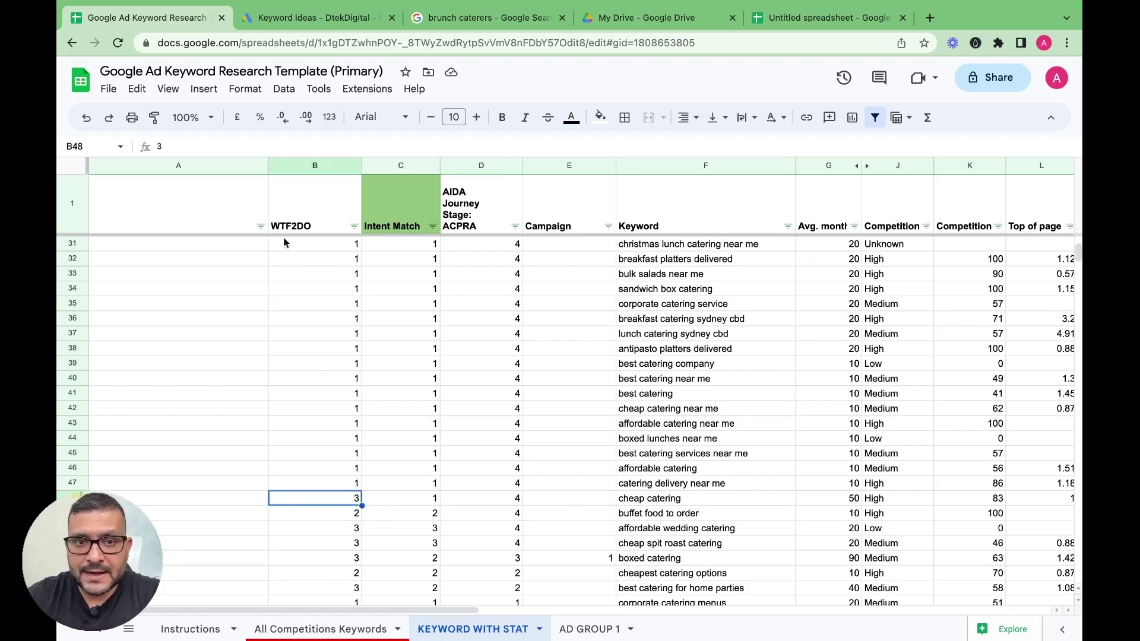
scroll(356, 285, "up", 3)
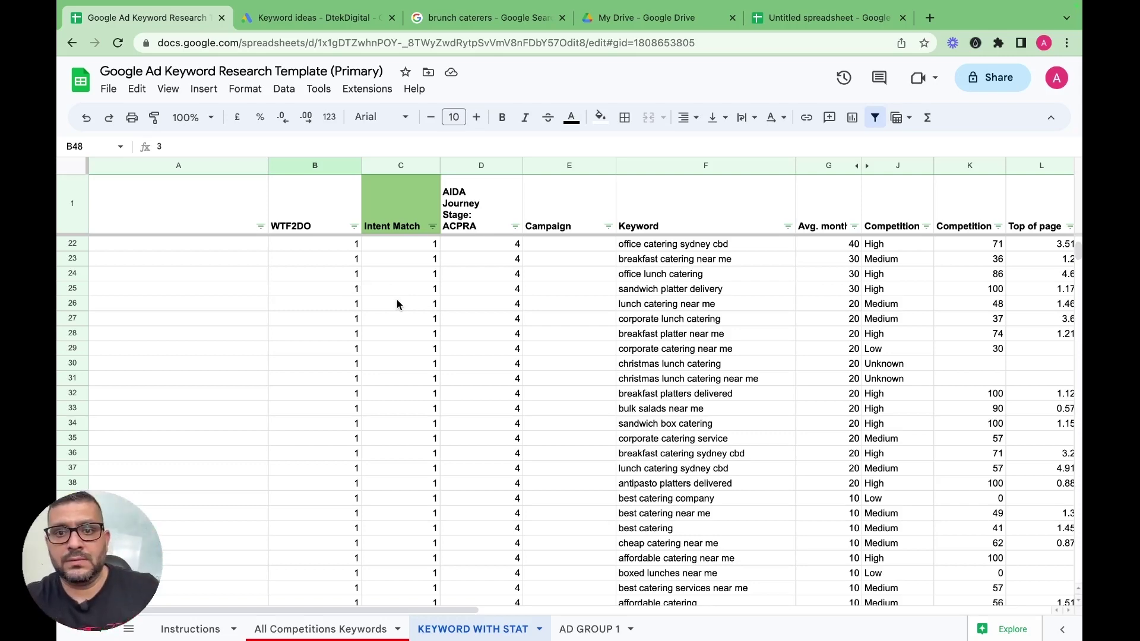
scroll(595, 383, "up", 7)
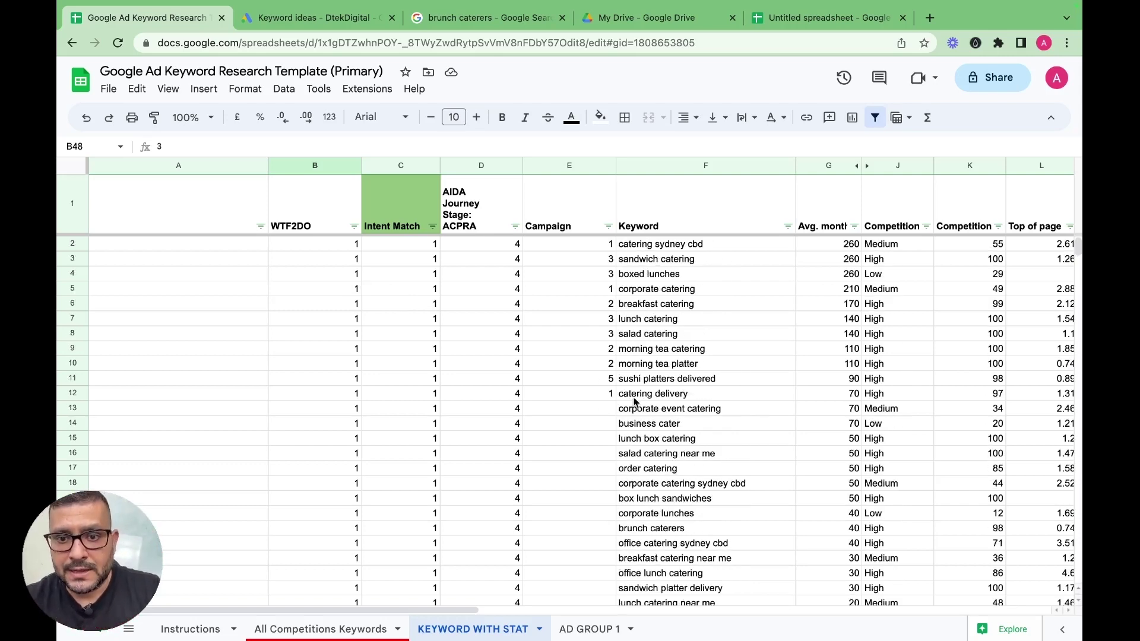
- Look at the Campaign column of the keyword list, and consult the campaign names and numbers on the Instructions sheet
left_click(611, 410)
left_click(606, 229)
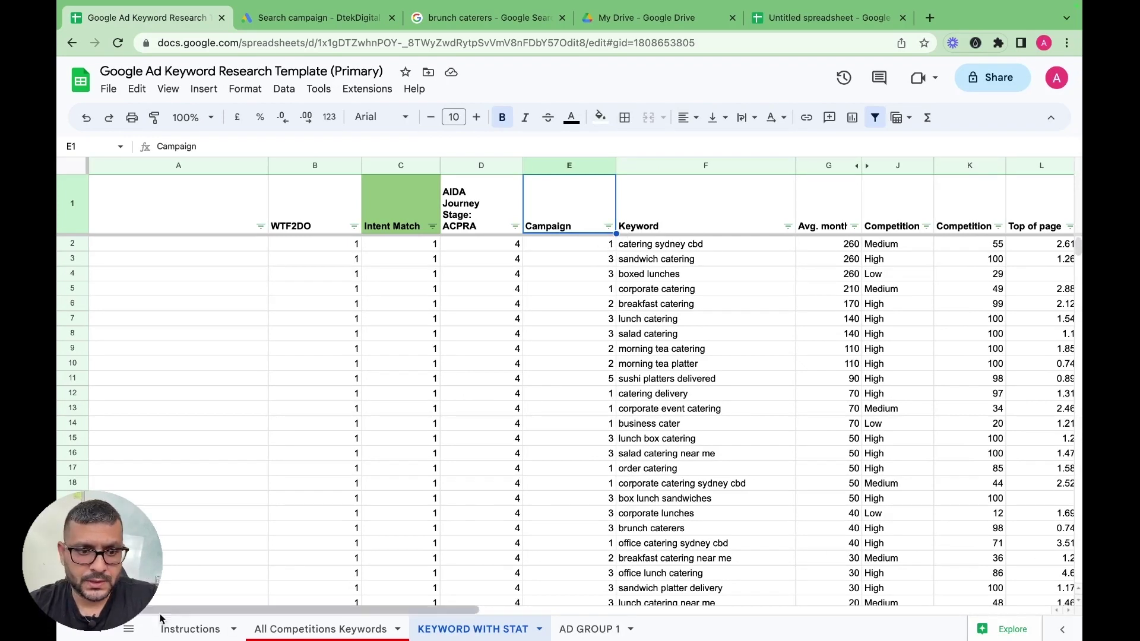
left_click(189, 629)
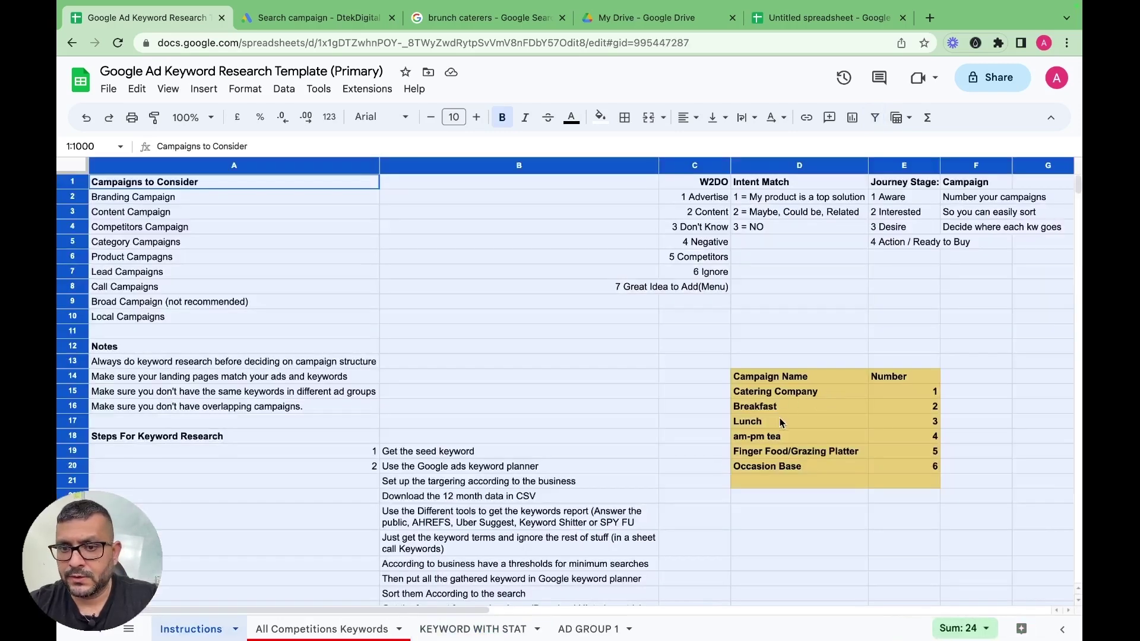
left_click(781, 396)
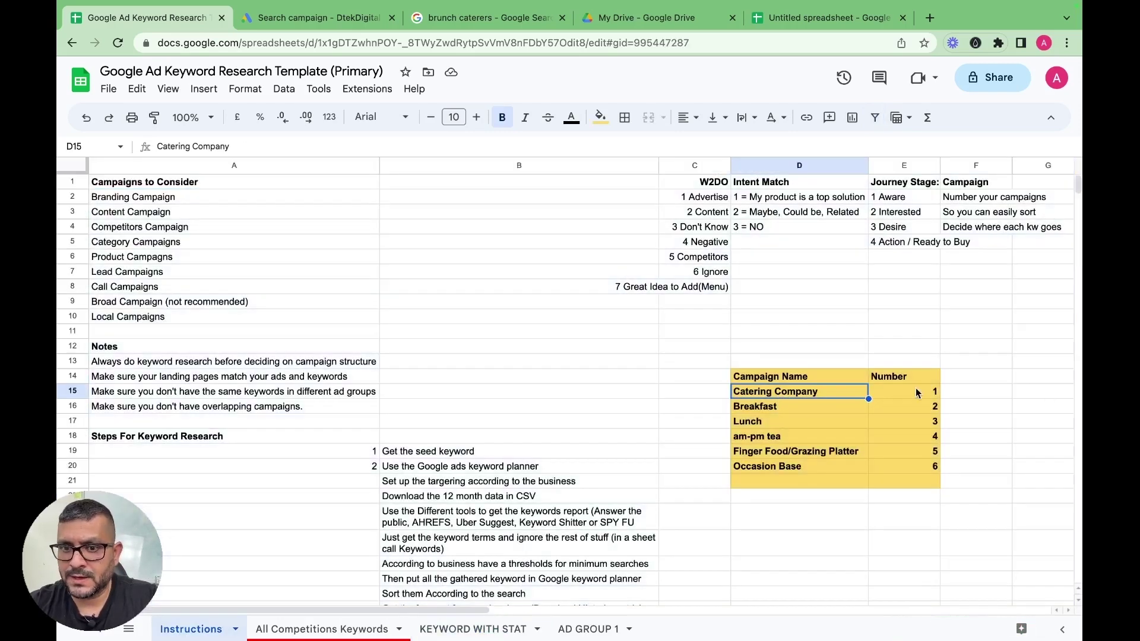
- Review the six campaign names and numbers on the Instructions sheet, and compare them with the Campaign column of the KEYWORD WITH STAT list
left_click(781, 410)
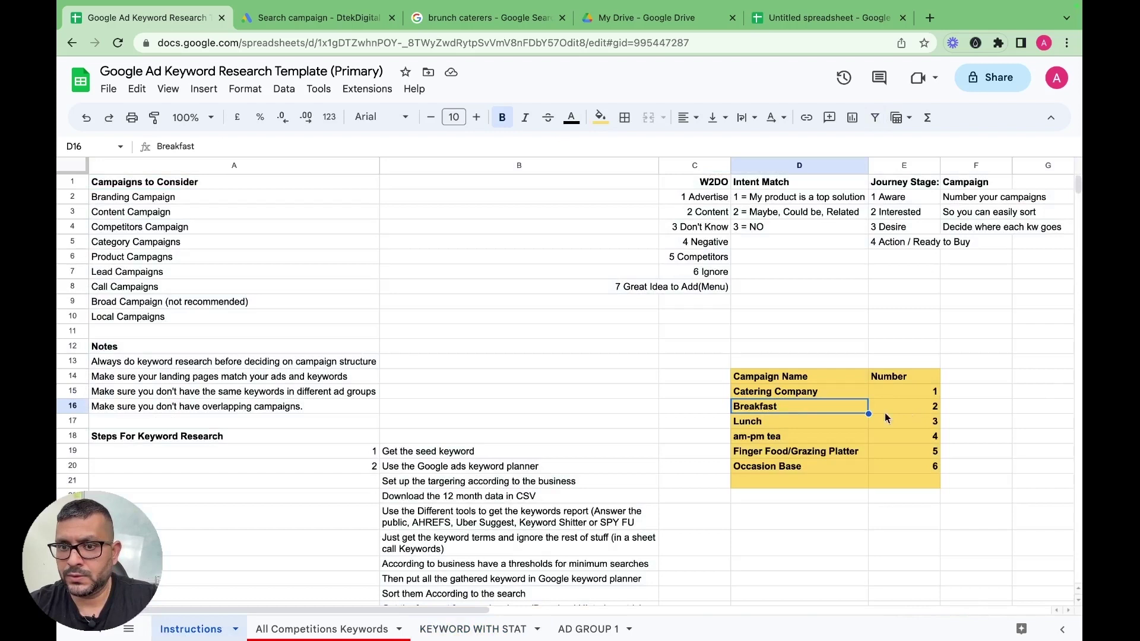
left_click(762, 423)
left_click(770, 437)
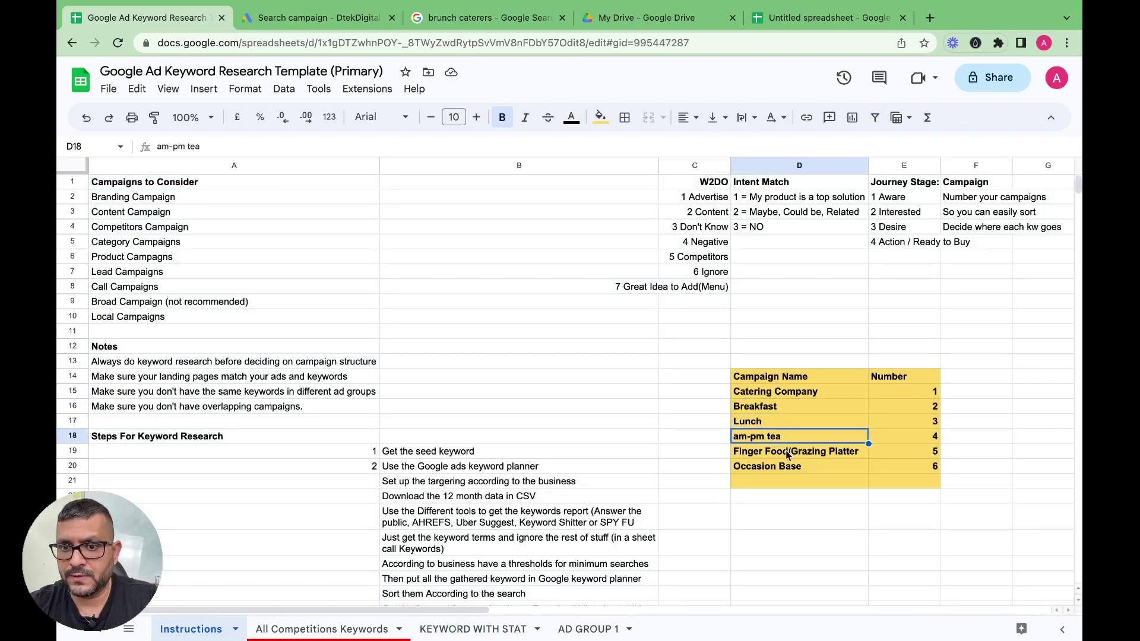
left_click(800, 451)
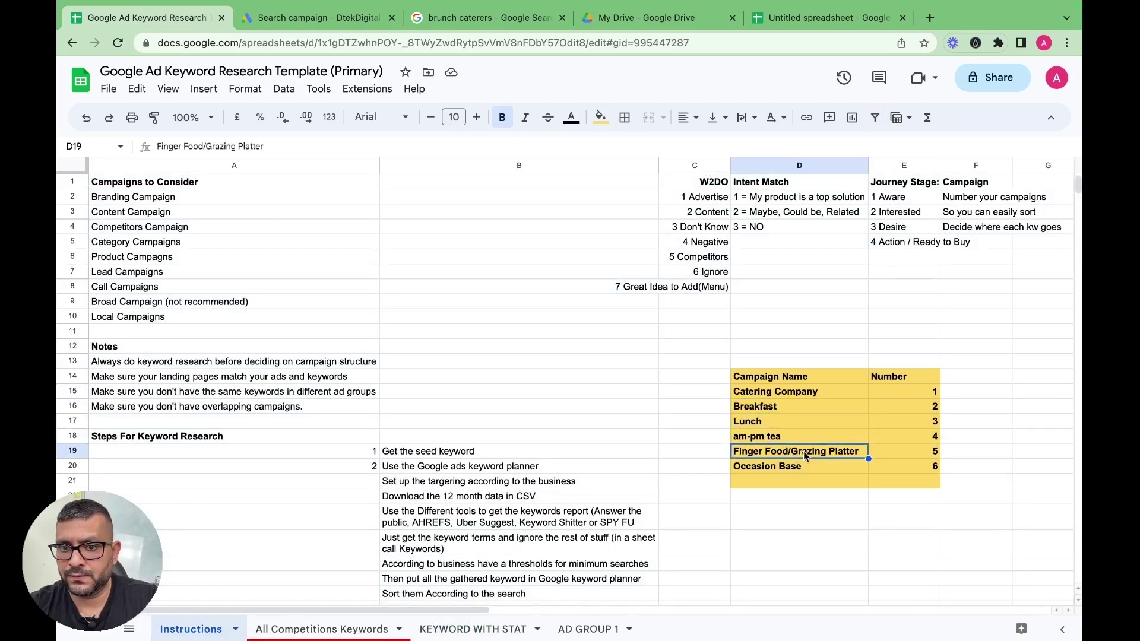
left_click(769, 468)
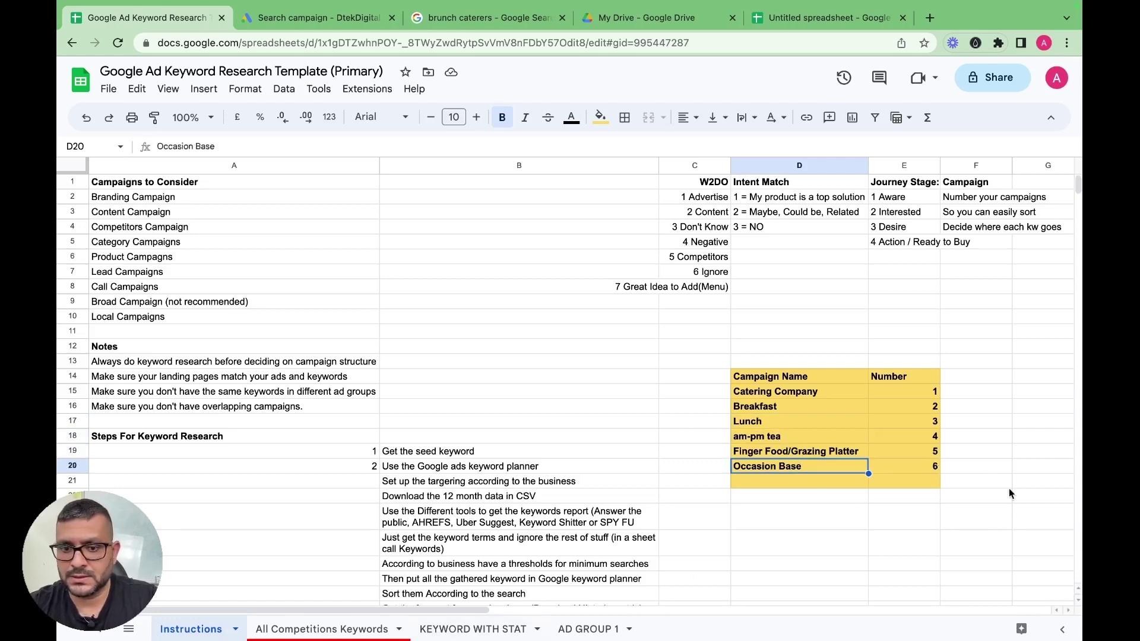
left_click(562, 631)
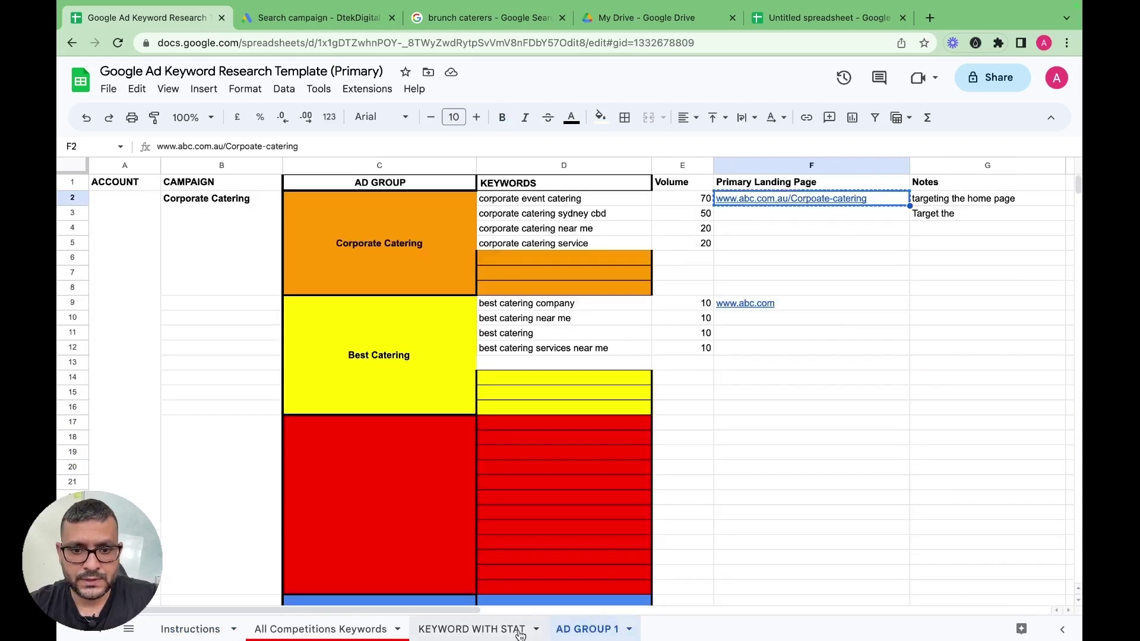
left_click(473, 630)
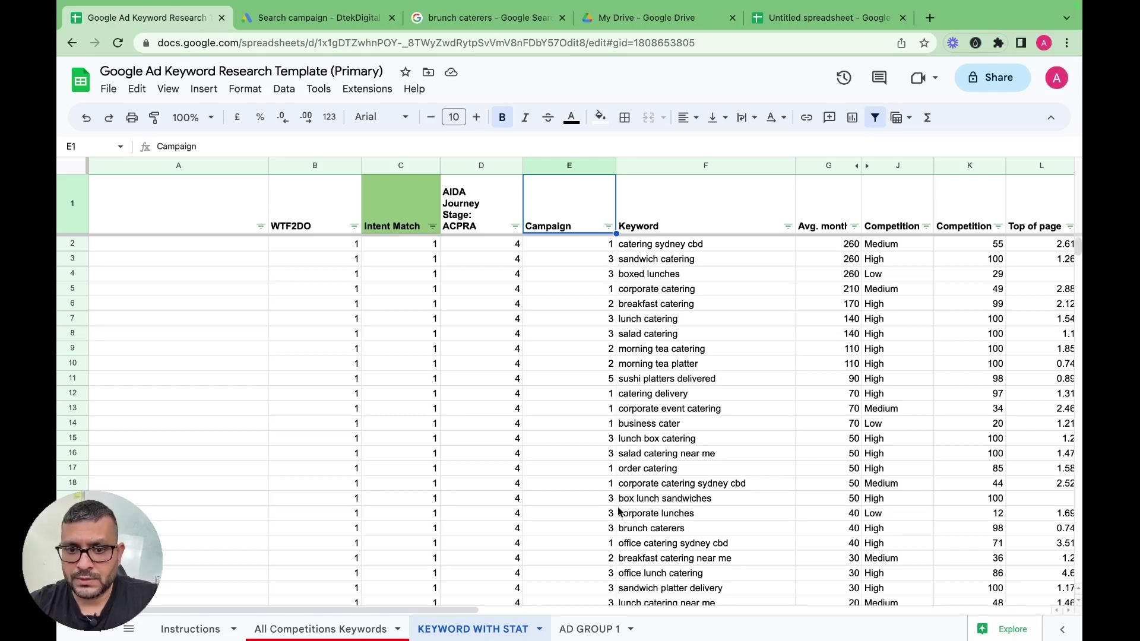
scroll(617, 509, "down", 1)
scroll(615, 509, "down", 5)
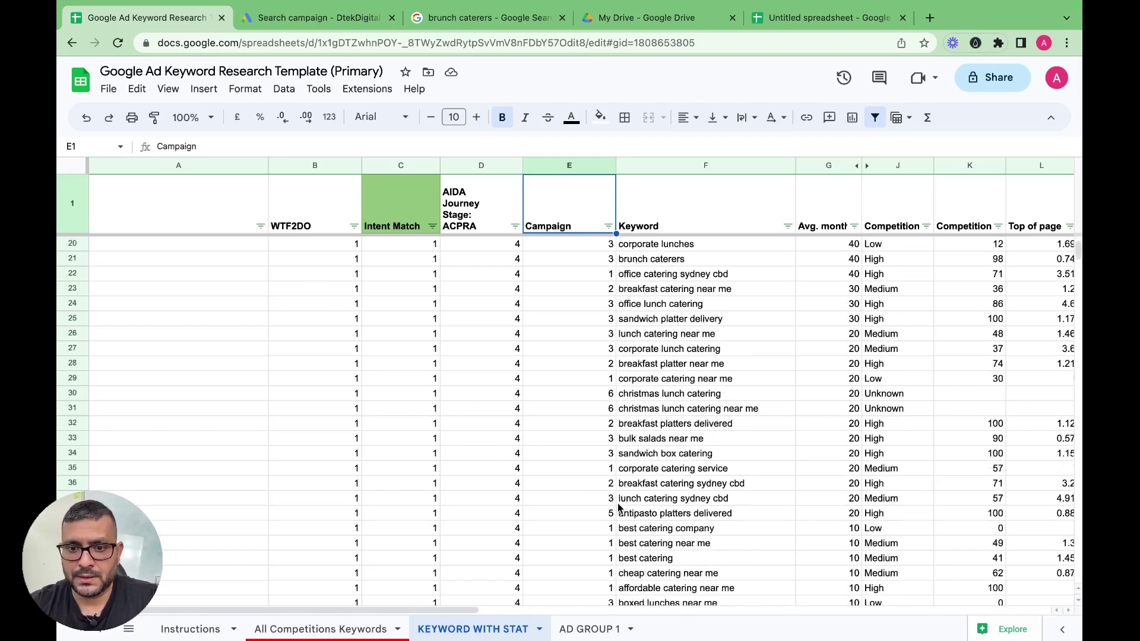
scroll(618, 505, "up", 6)
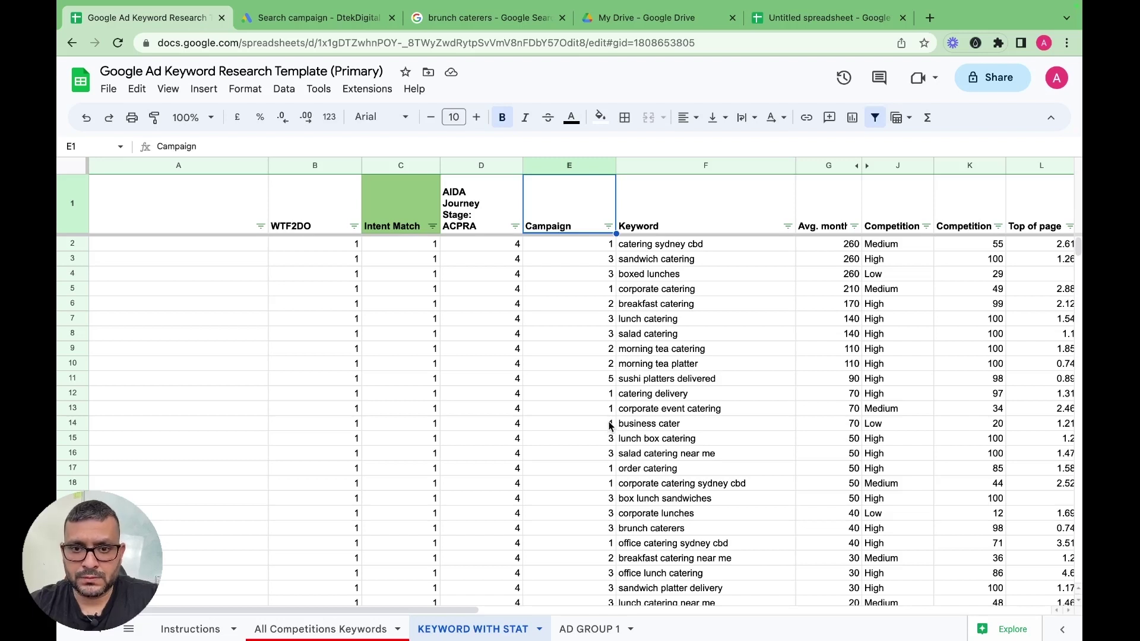
- Undo the previous sorting of the keyword list, and sort it again by WTF2DO from A to Z
key("super+z")
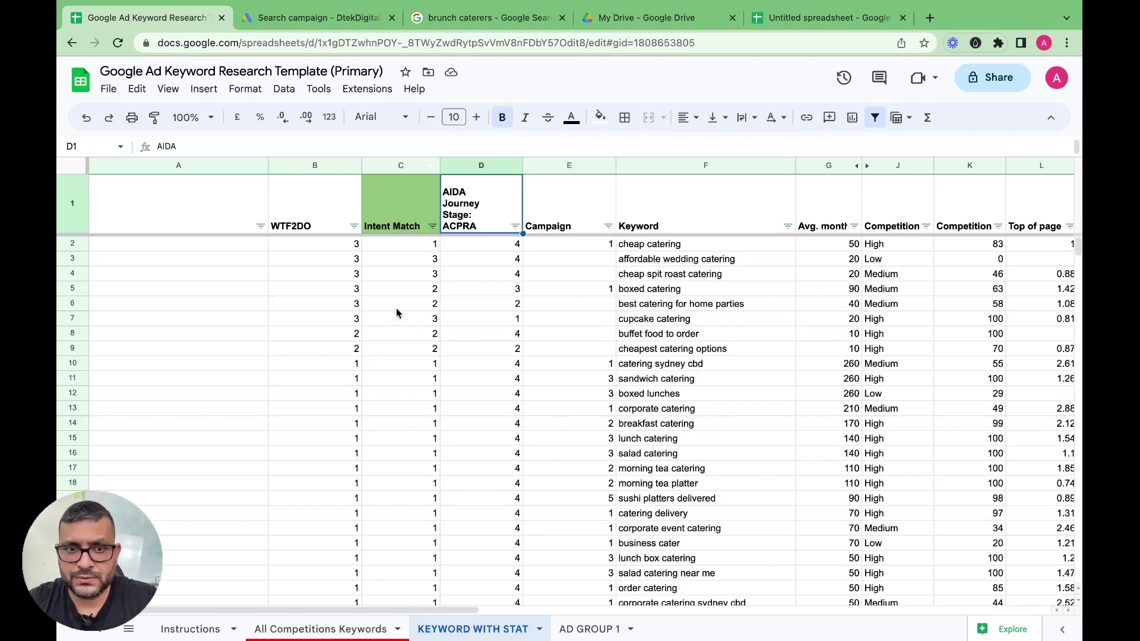
left_click(354, 226)
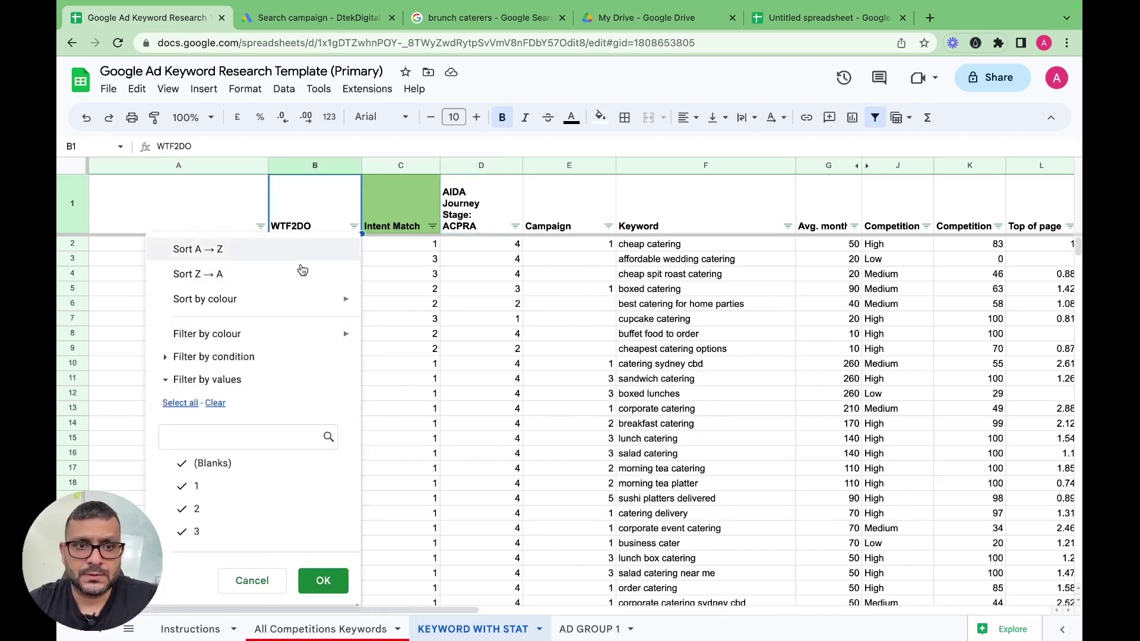
left_click(234, 249)
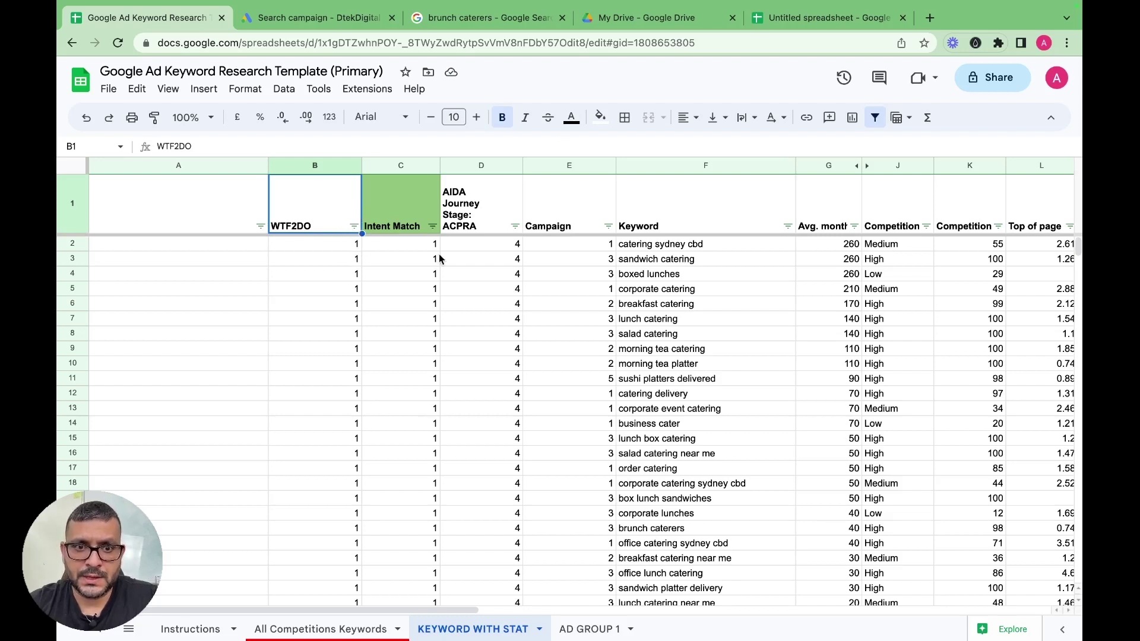
- Sort the keyword list by Intent Match from A to Z and by AIDA Journey Stage from Z to A
left_click(432, 227)
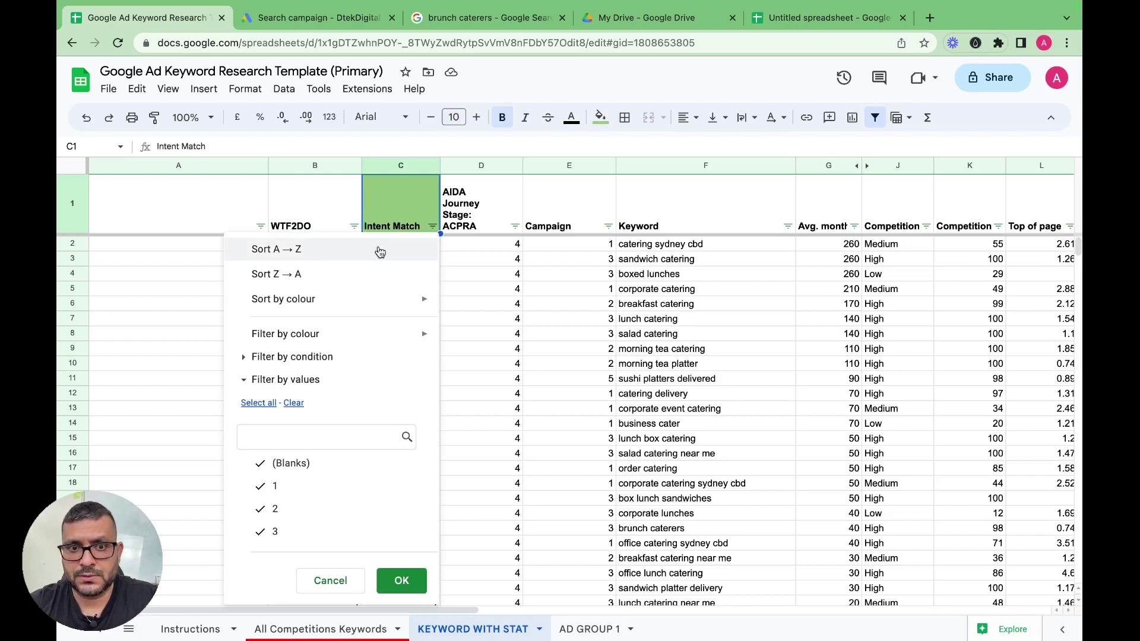
left_click(326, 252)
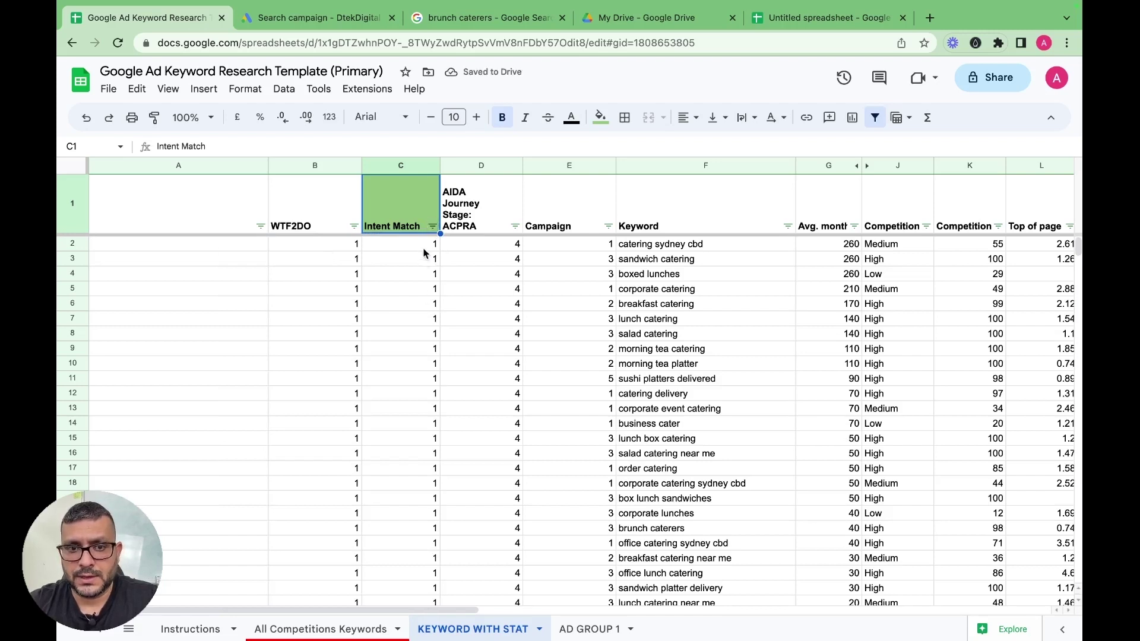
left_click(514, 226)
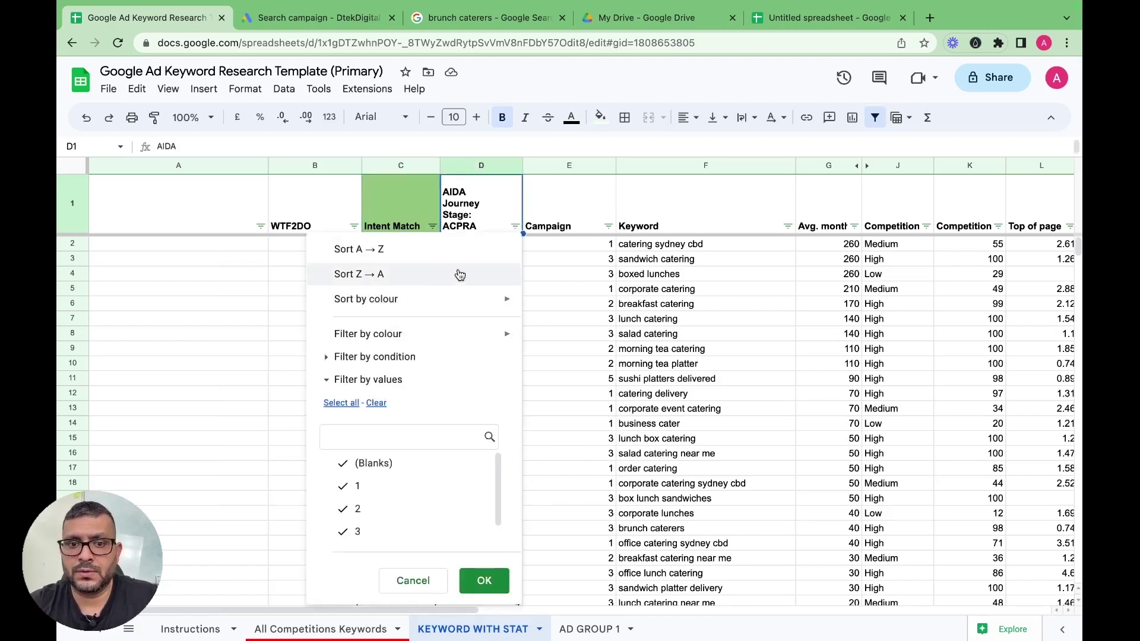
left_click(368, 274)
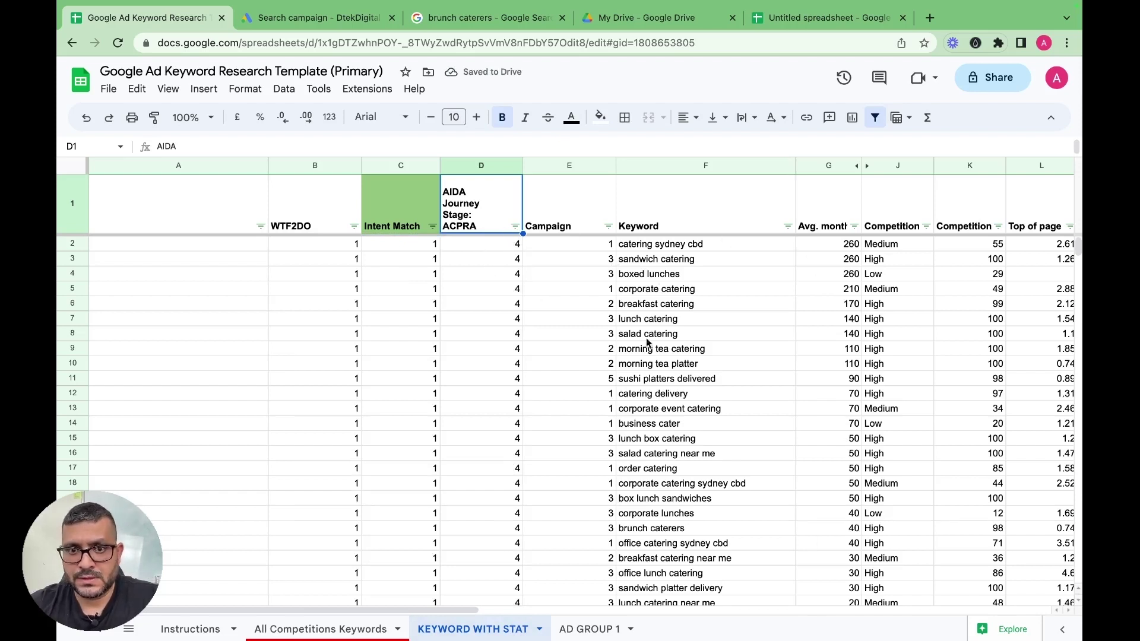
left_click(608, 226)
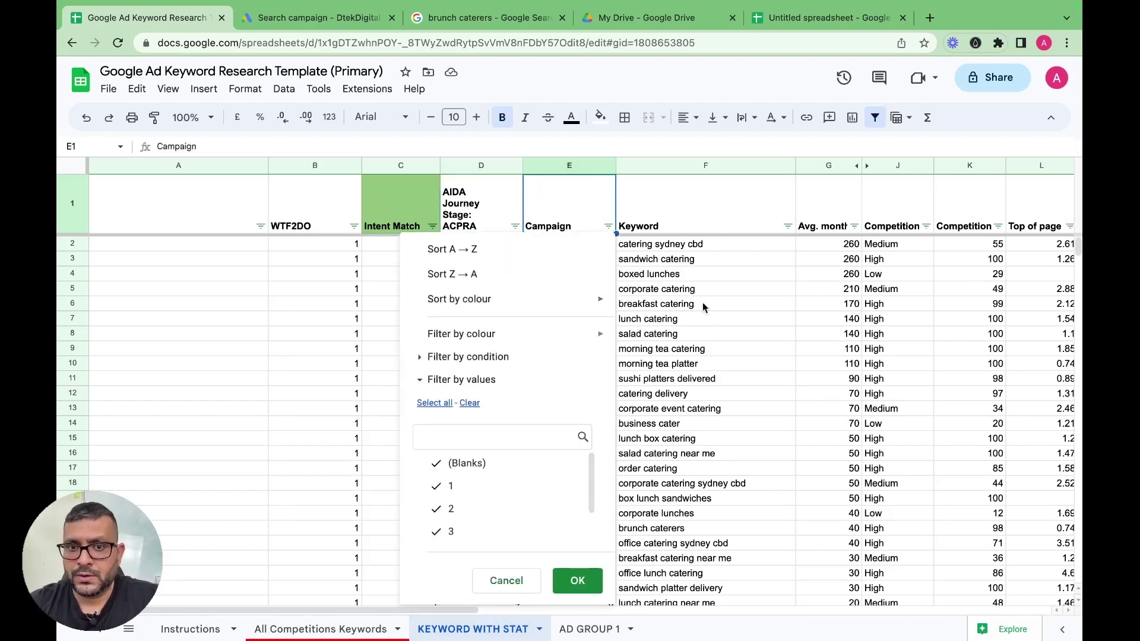
left_click(209, 366)
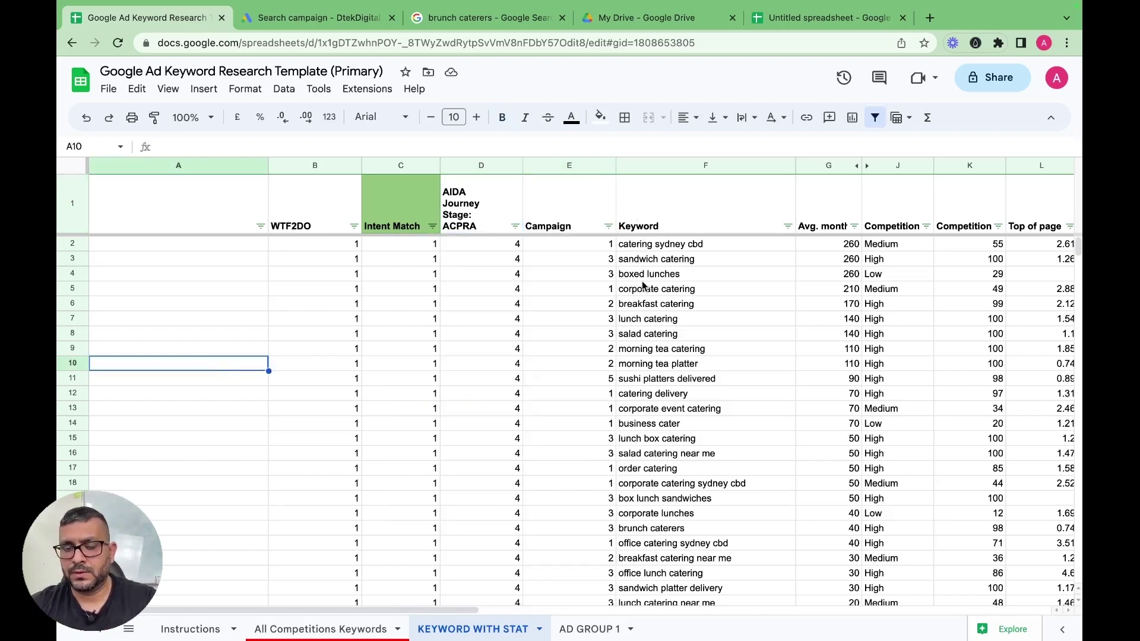
left_click(609, 227)
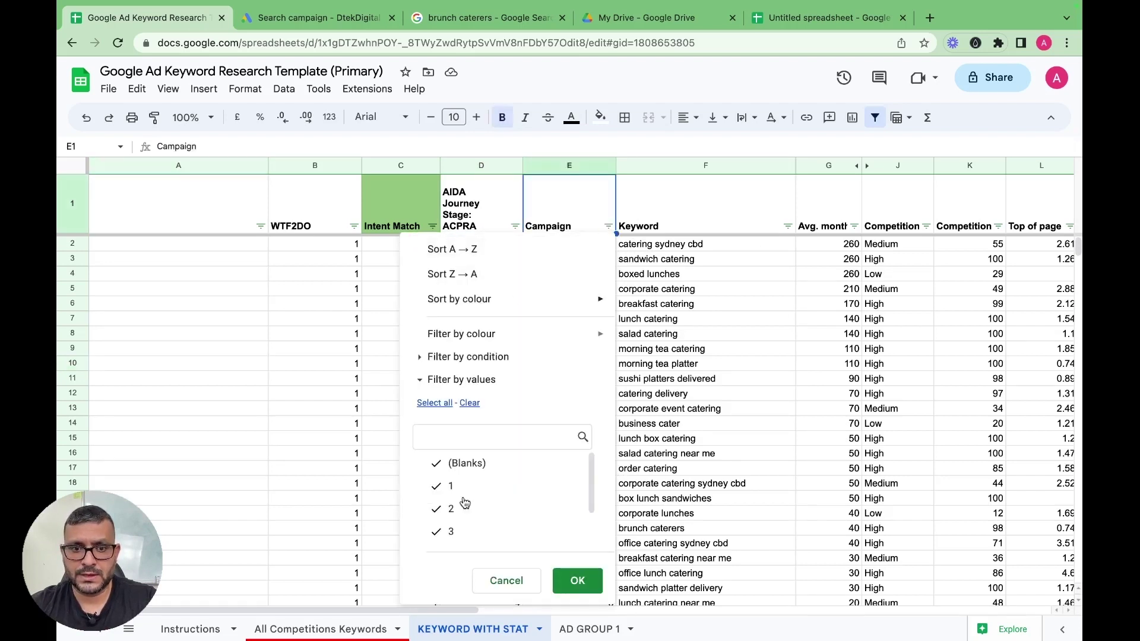
left_click(468, 403)
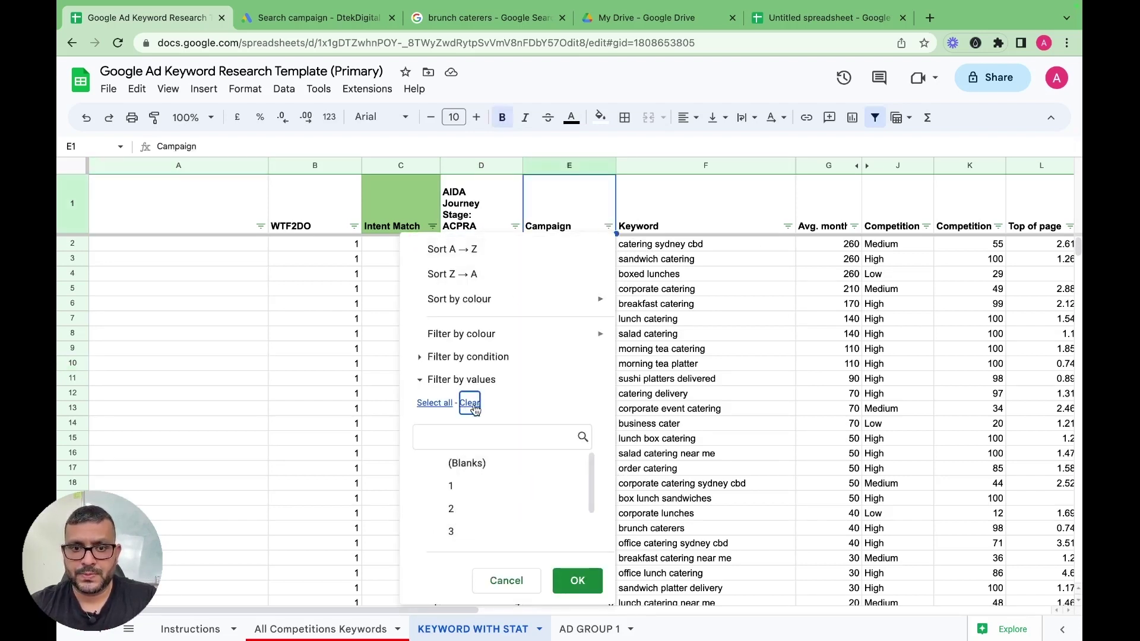
left_click(454, 490)
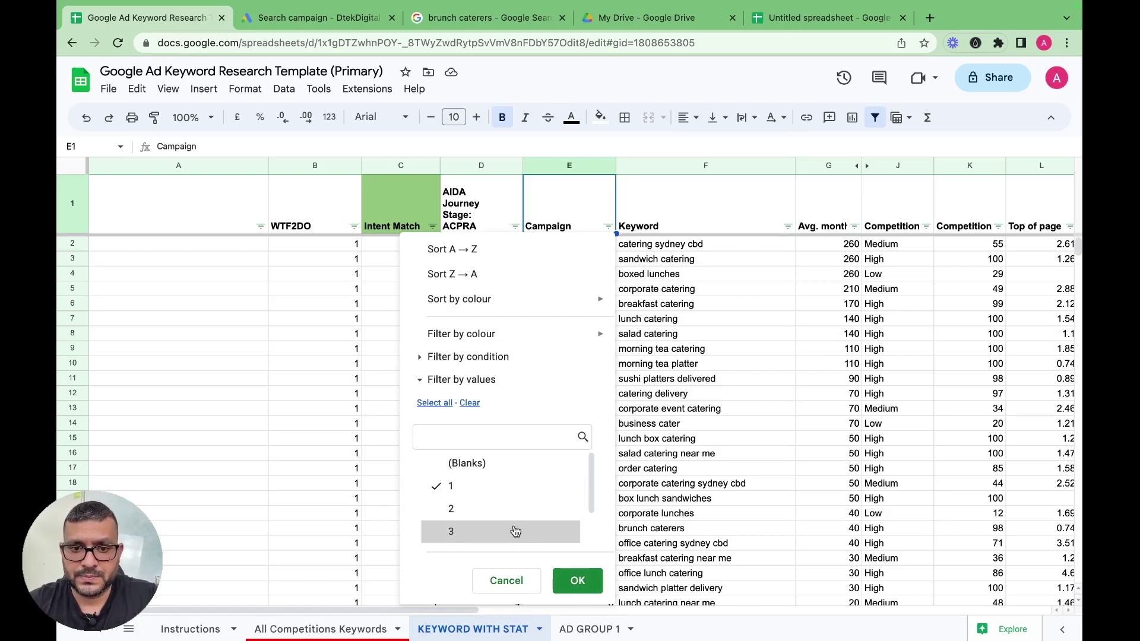
left_click(190, 629)
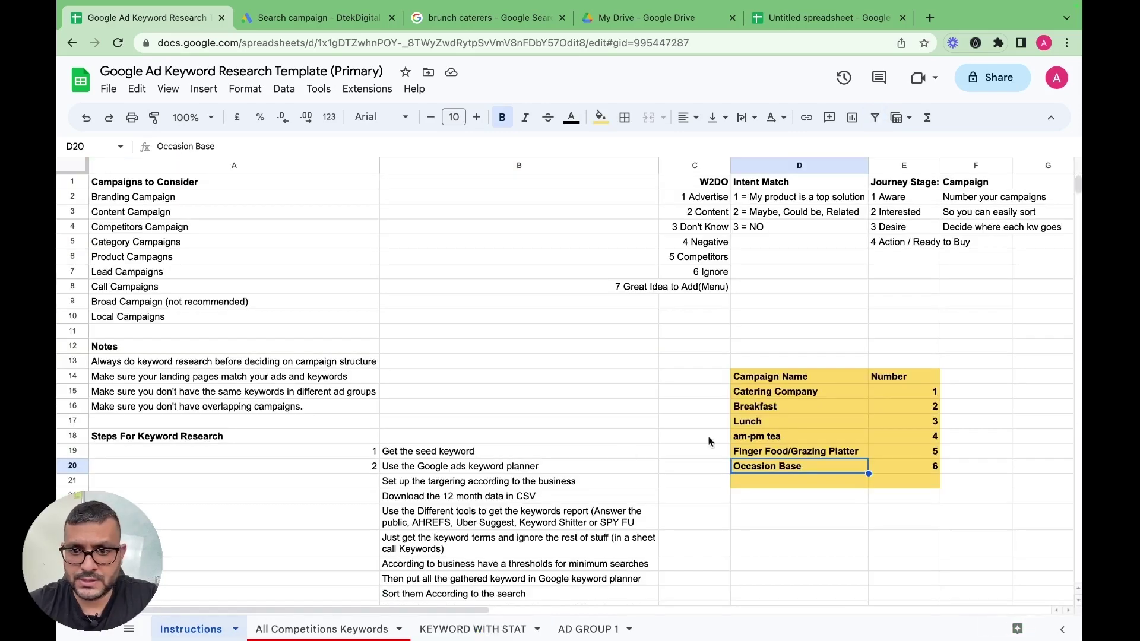
left_click(473, 630)
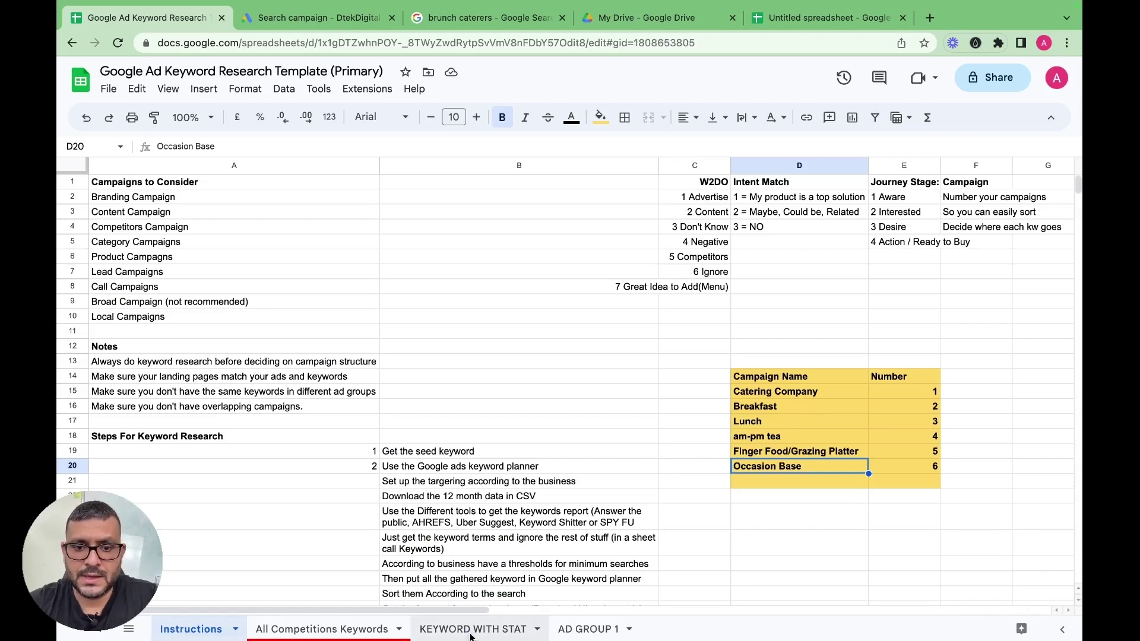
- Filter the KEYWORD WITH STAT list by the Campaign column to show only campaign 1 keywords
left_click(608, 226)
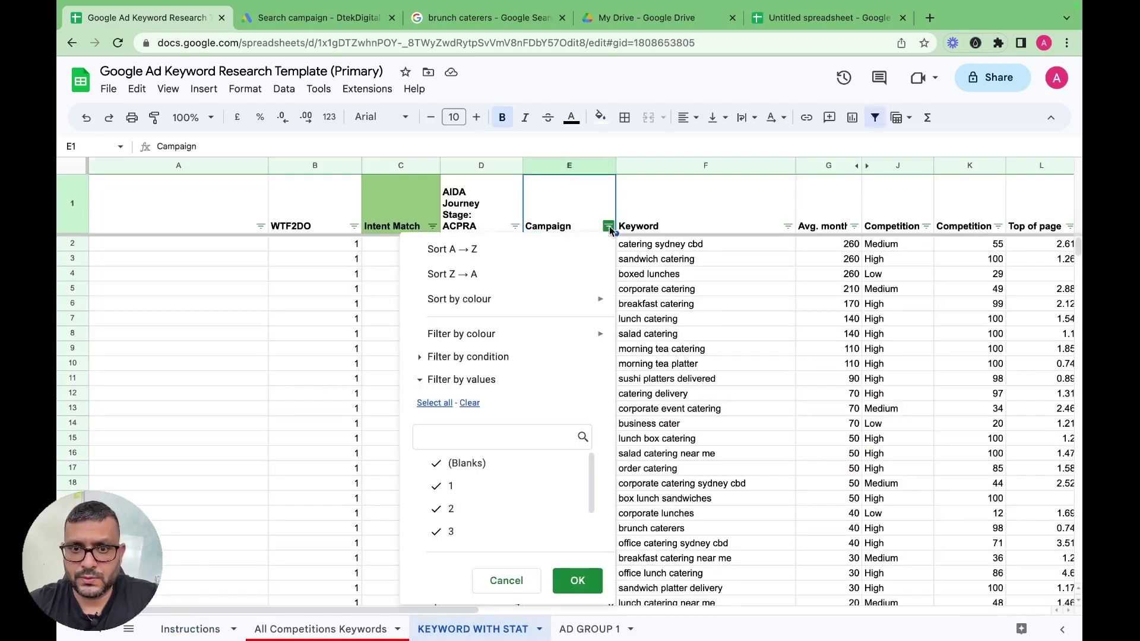
left_click(470, 403)
left_click(450, 486)
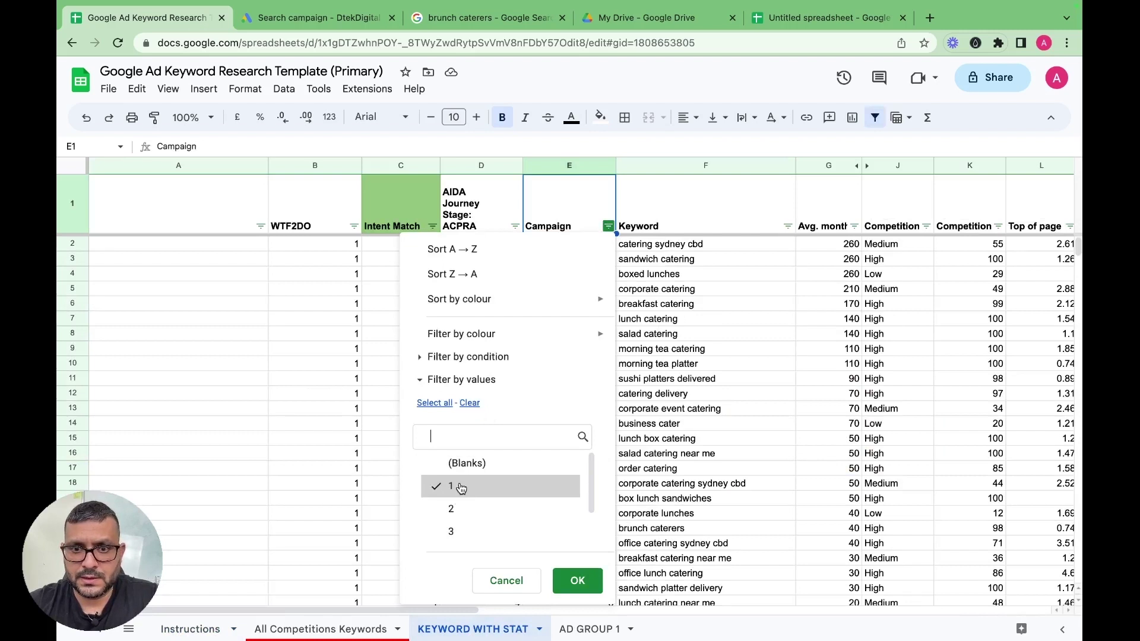
left_click(588, 575)
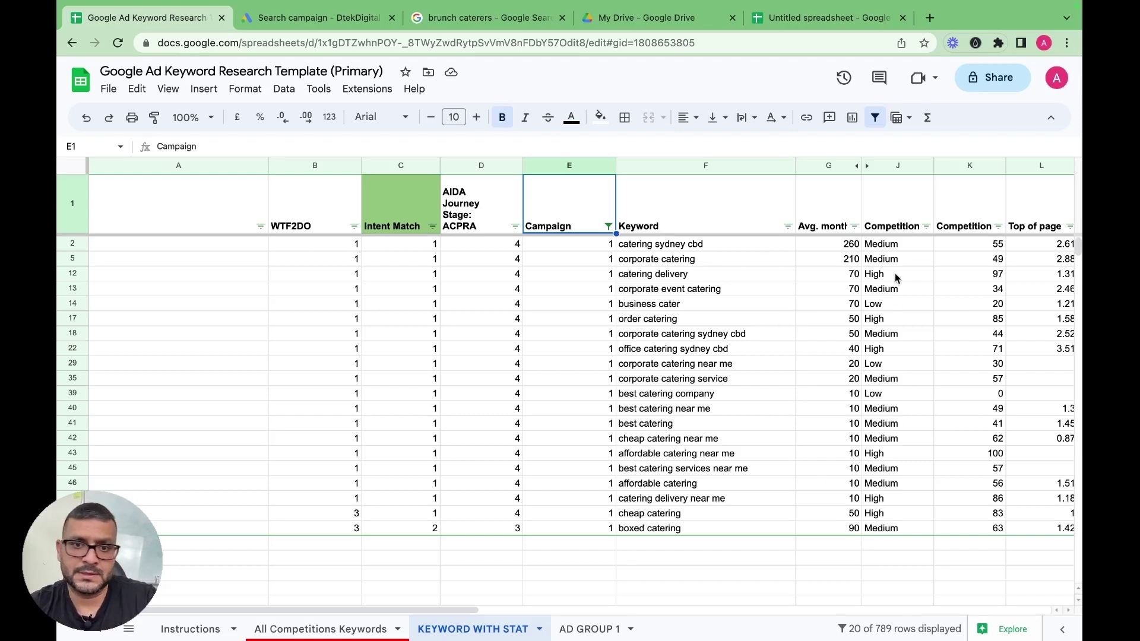
- Switch the Campaign filter from 1 to 2 to view only the breakfast campaign's keywords
left_click(608, 226)
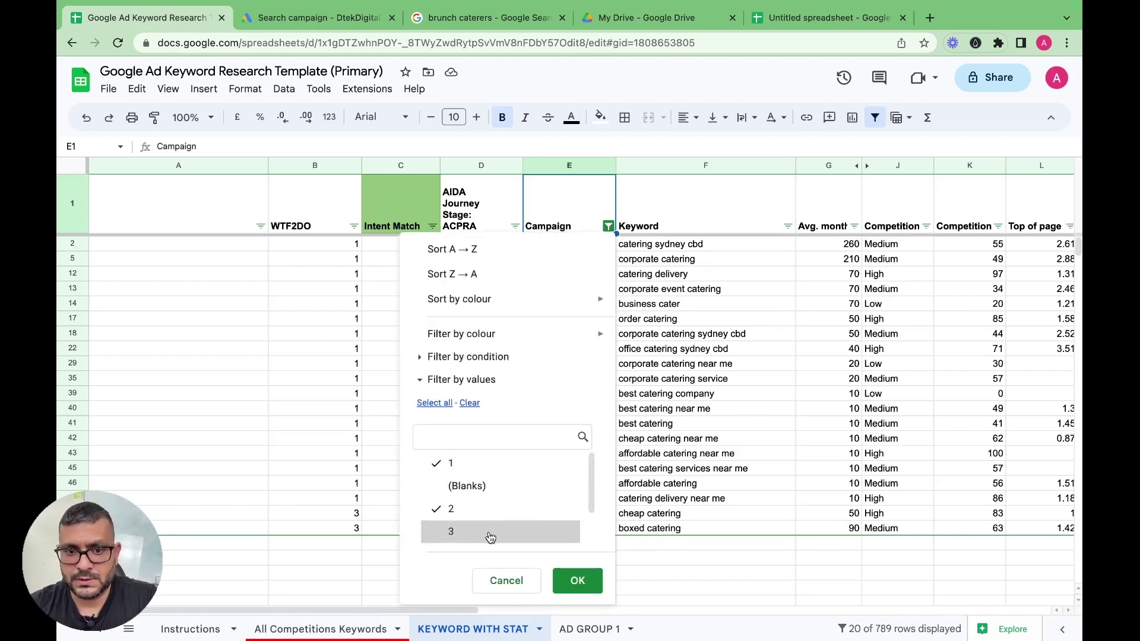
left_click(465, 463)
left_click(569, 580)
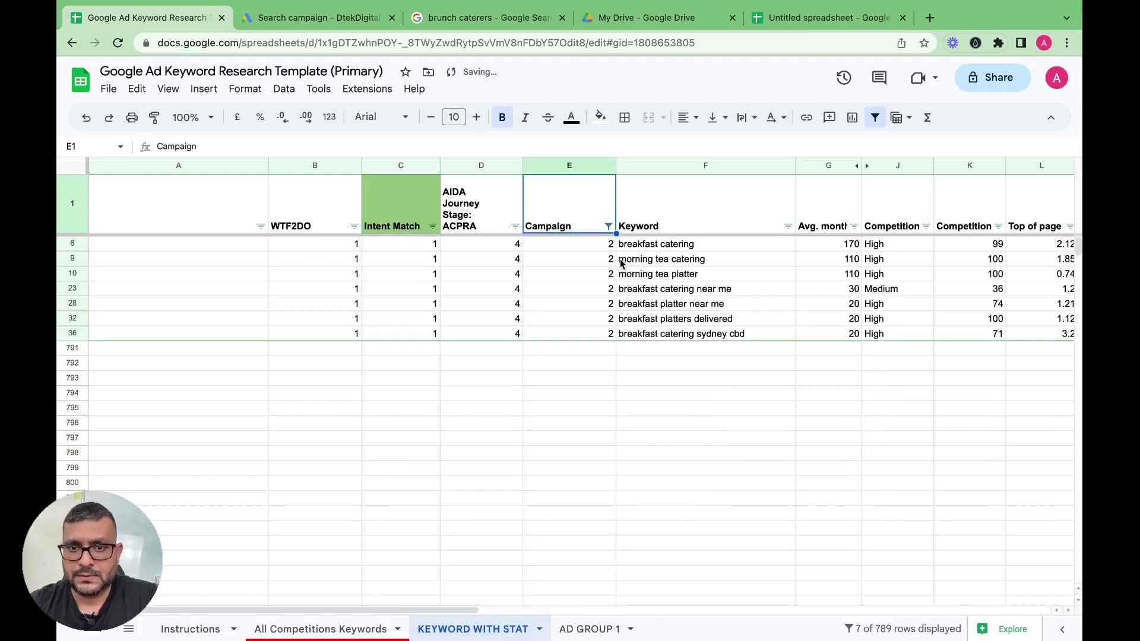
- Change the Campaign filter to value 3 only, to view the lunch campaign's keywords
left_click(608, 226)
left_click(467, 466)
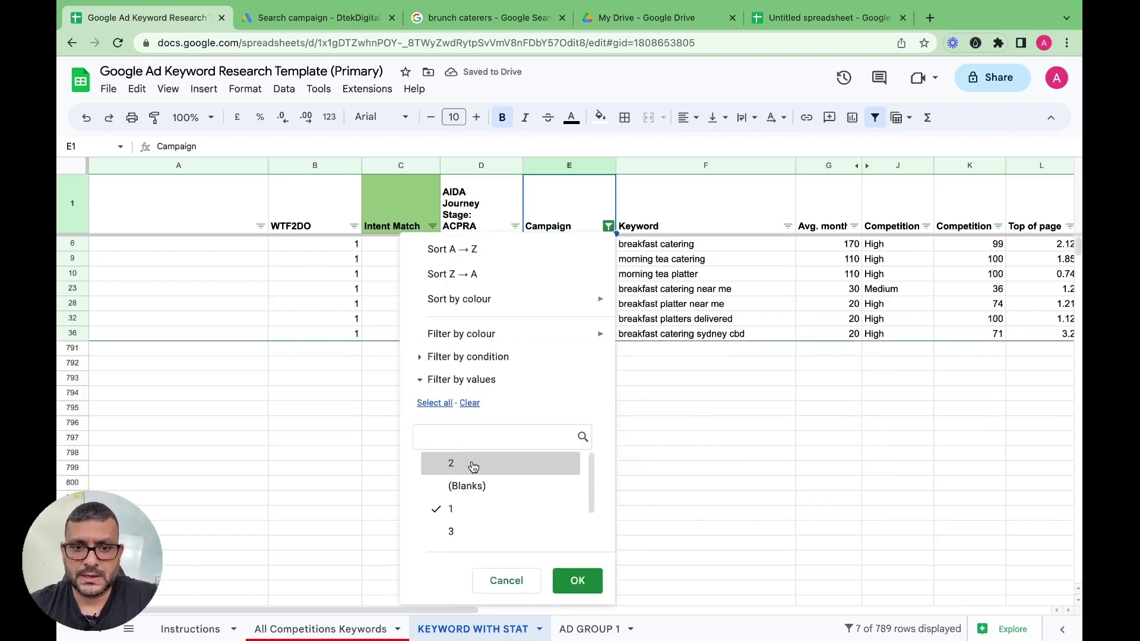
left_click(446, 509)
left_click(448, 531)
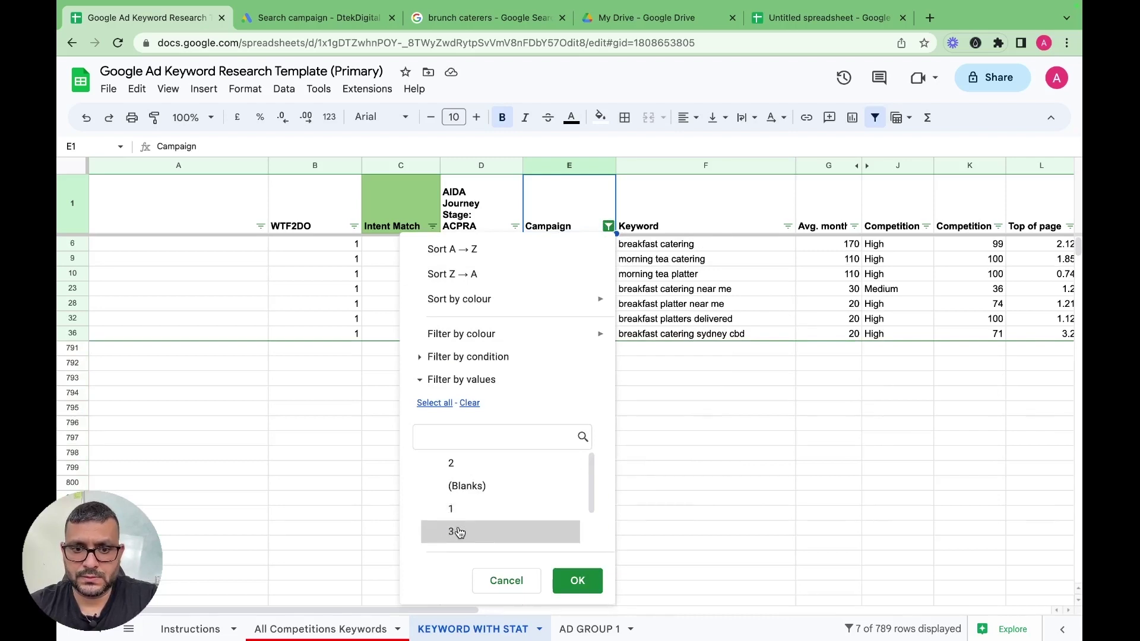
left_click(575, 580)
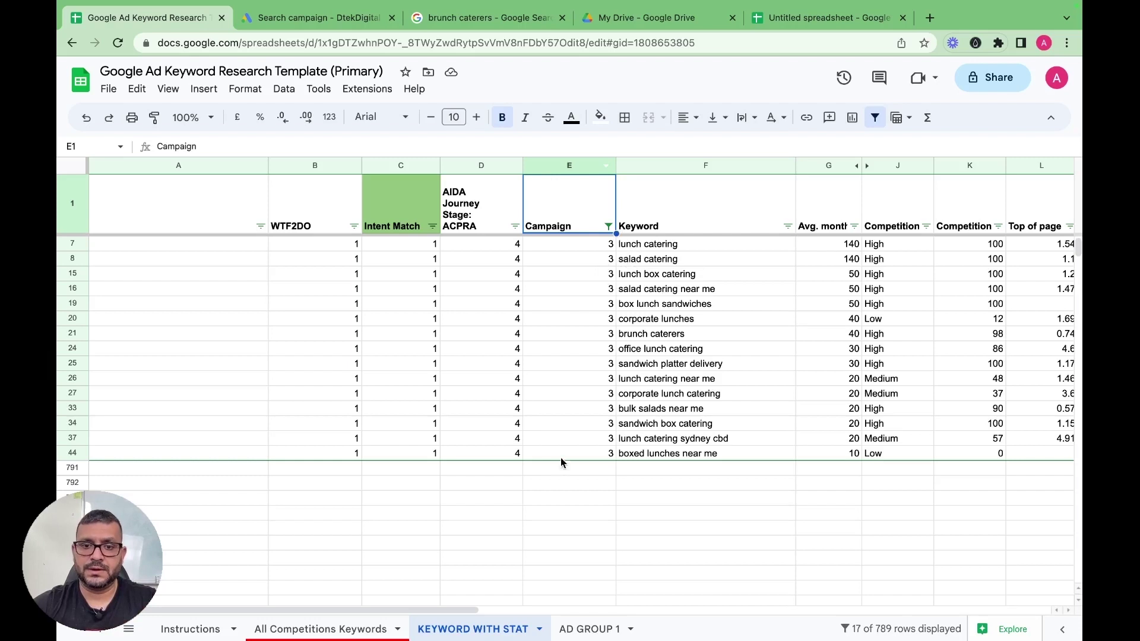
- Set the Campaign filter back to value 1 only, and check the keyword grouping on the AD GROUP 1 sheet
left_click(607, 226)
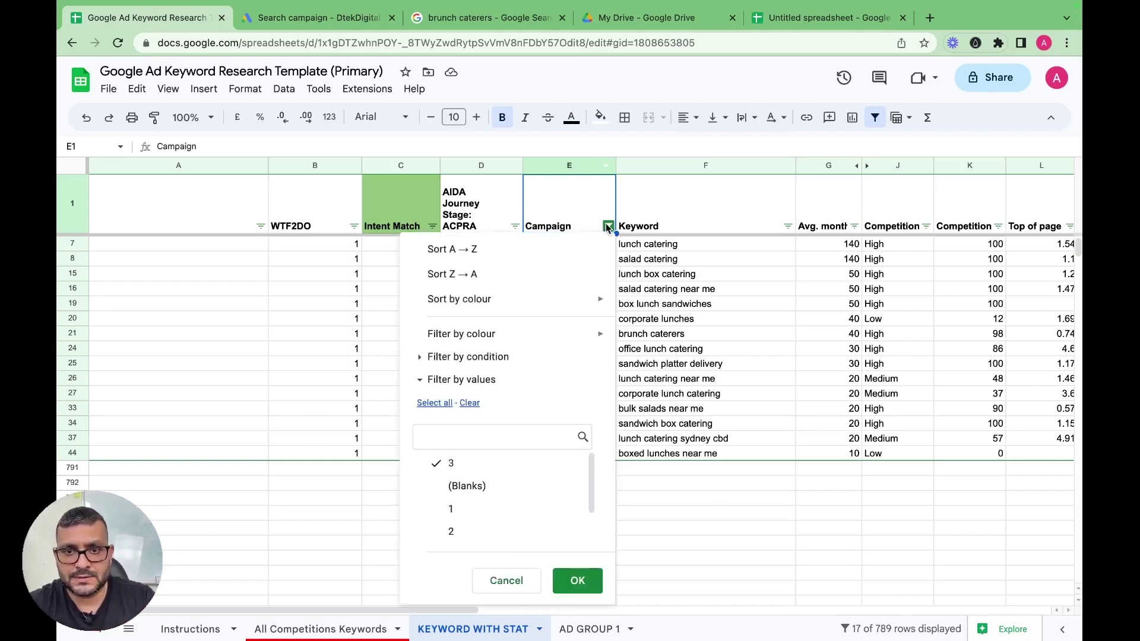
left_click(475, 510)
left_click(549, 466)
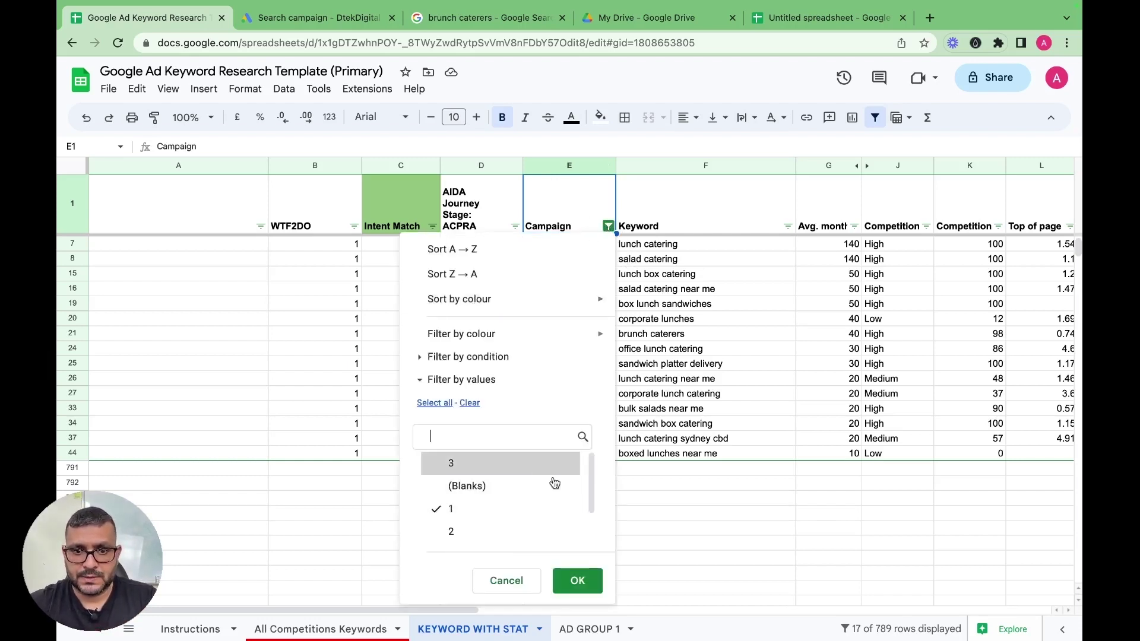
left_click(577, 580)
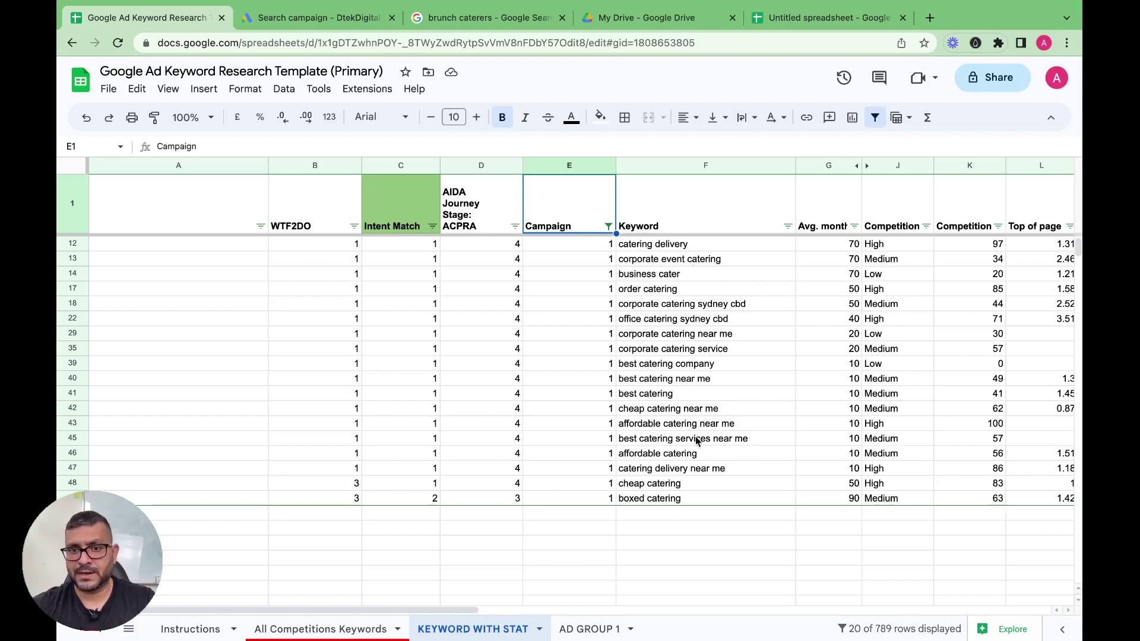
left_click(580, 628)
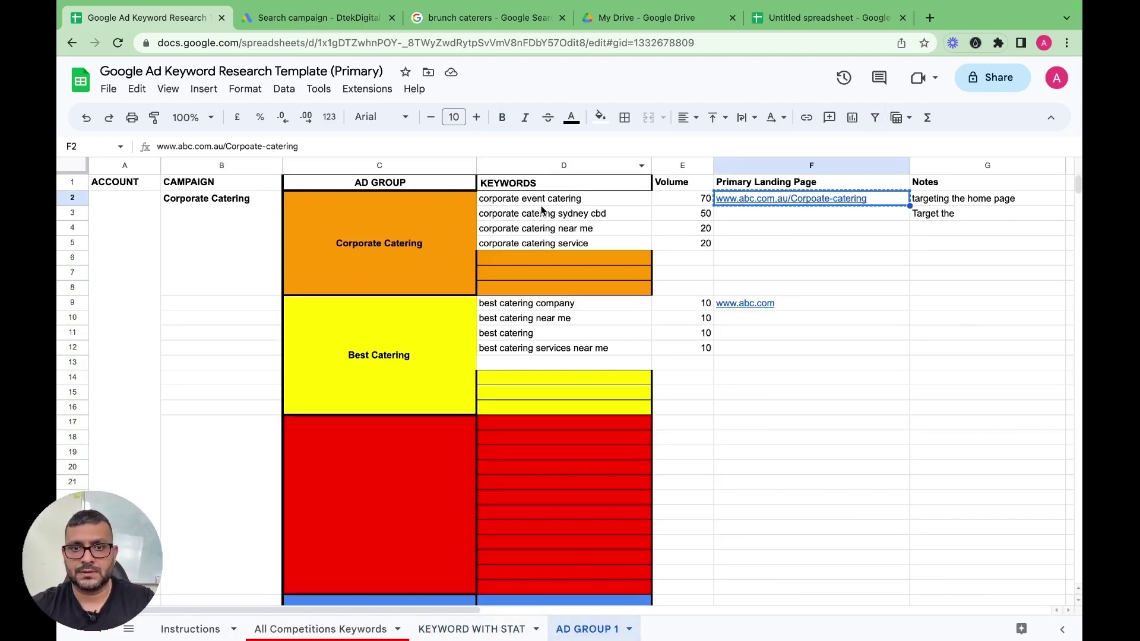
left_click(458, 633)
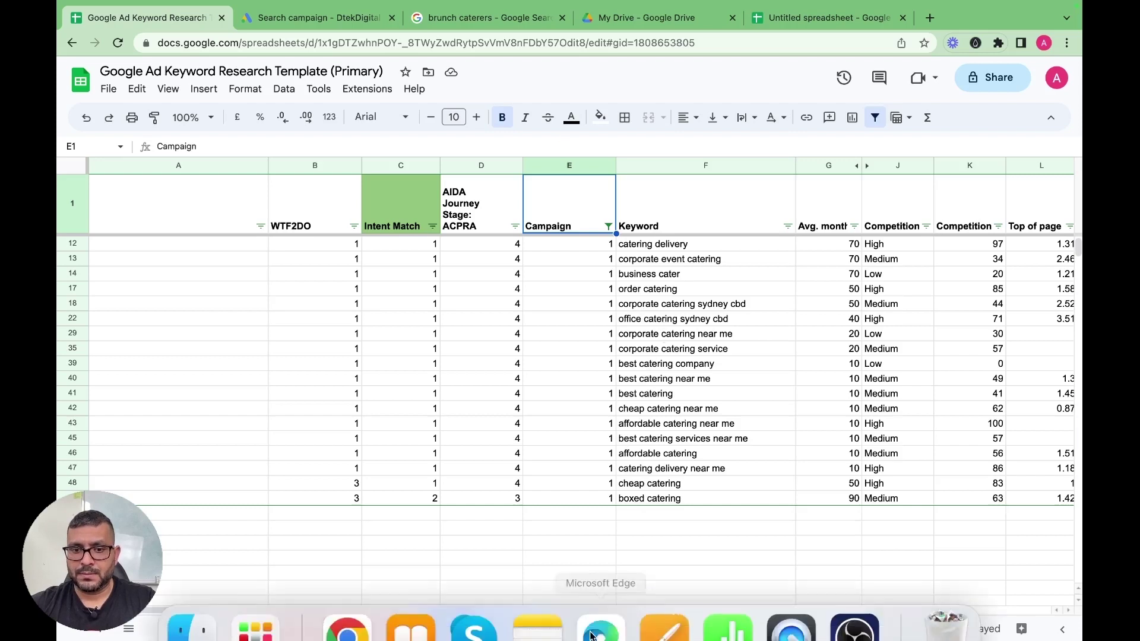
- Review the keyword volumes, primary landing pages and notes for the Corporate Catering and Best Catering groups on the AD GROUP 1 sheet
left_click(579, 633)
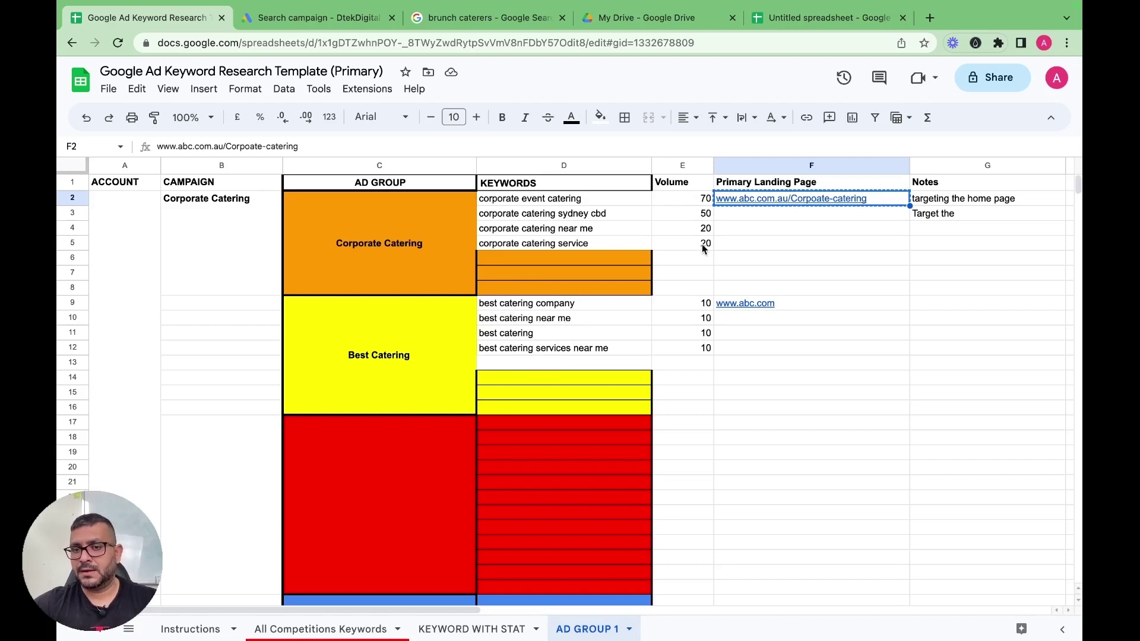
left_click_drag(706, 305, 707, 356)
left_click(707, 439)
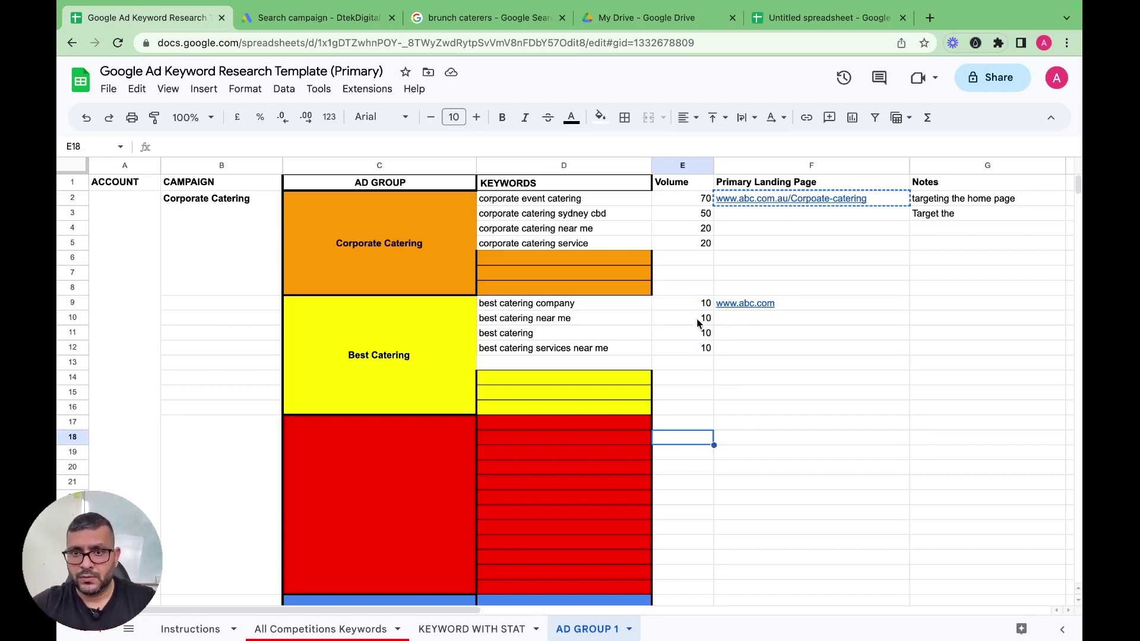
left_click_drag(700, 198, 705, 242)
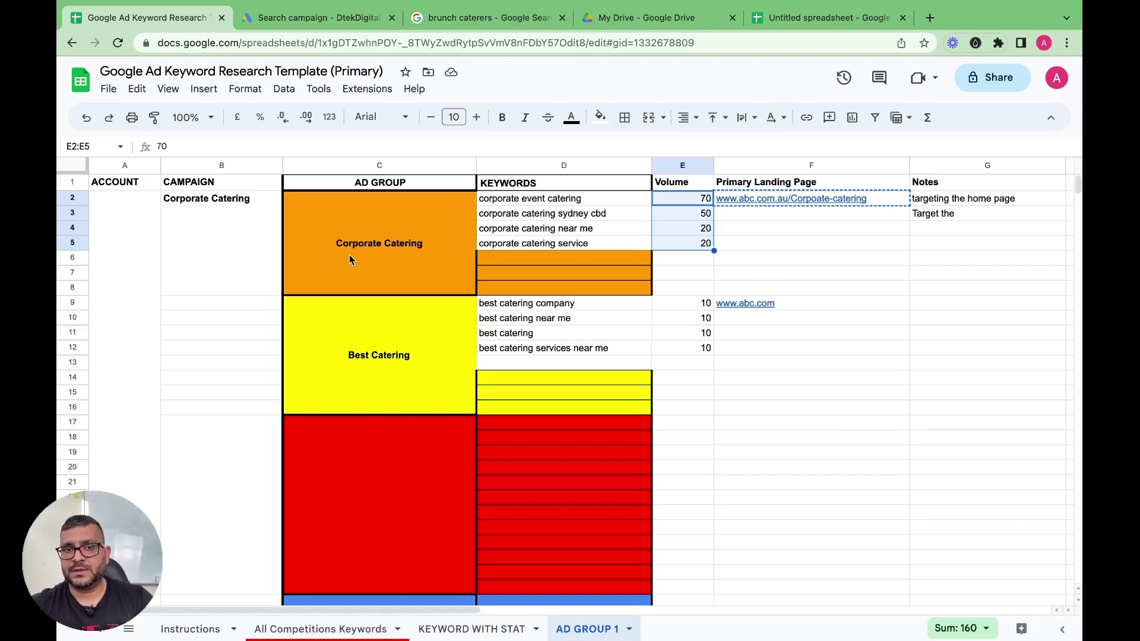
left_click(820, 227)
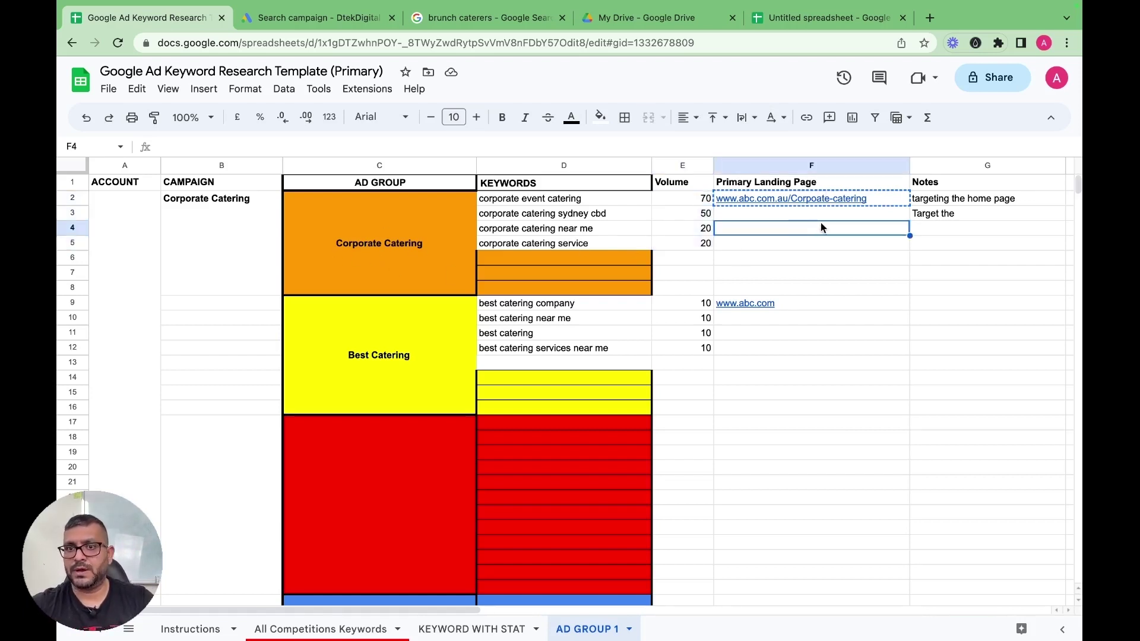
mouse_move(856, 204)
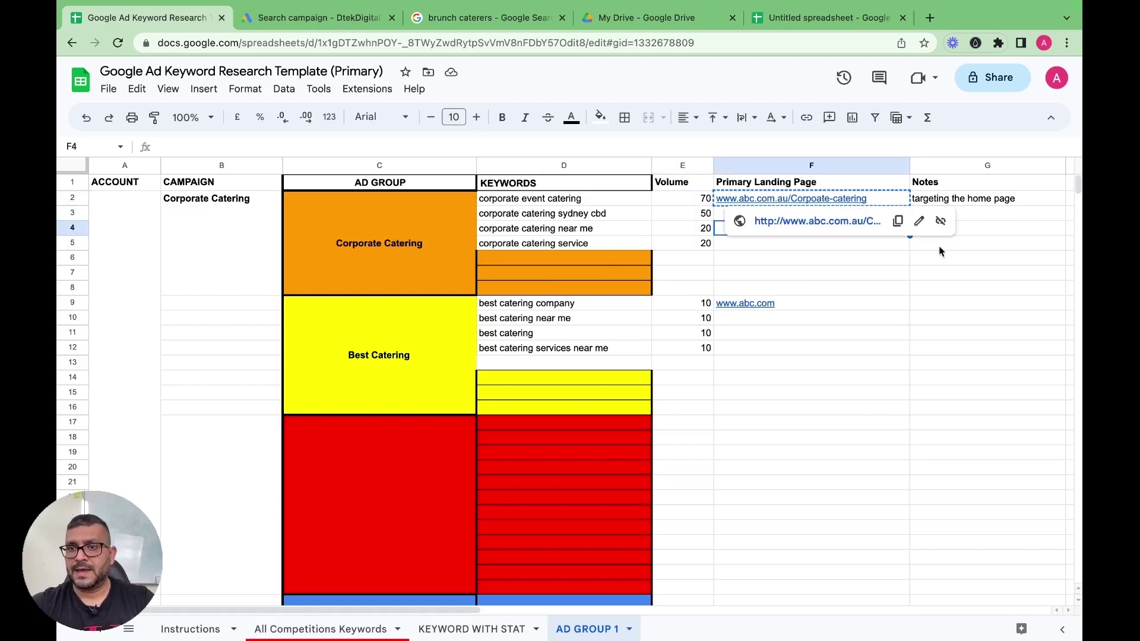
left_click(952, 438)
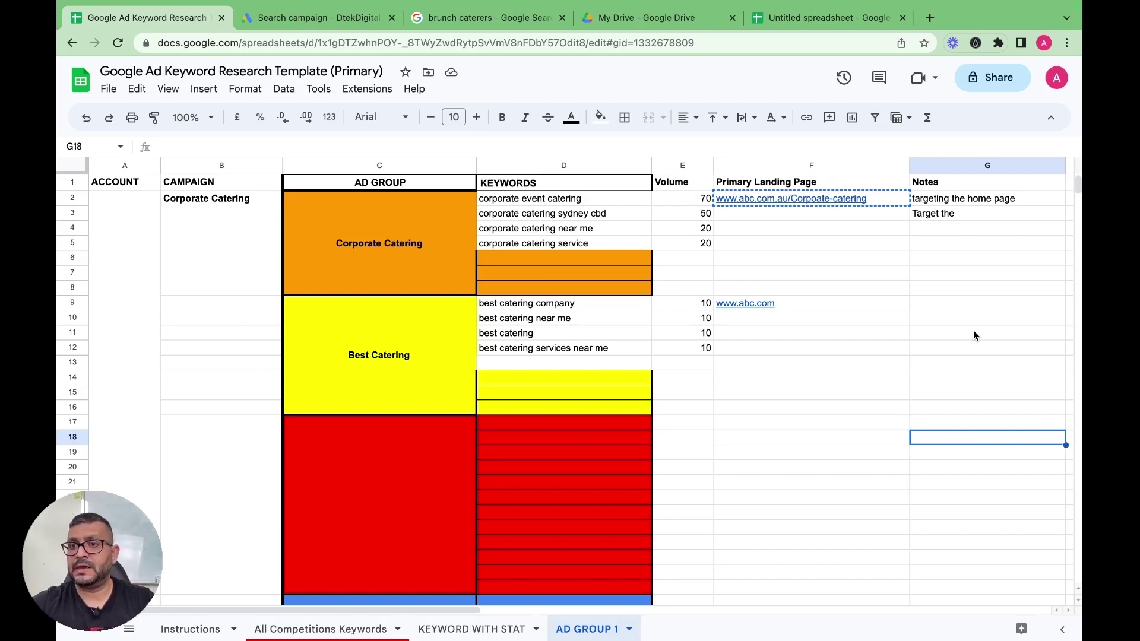
left_click_drag(955, 201, 956, 225)
left_click(961, 213)
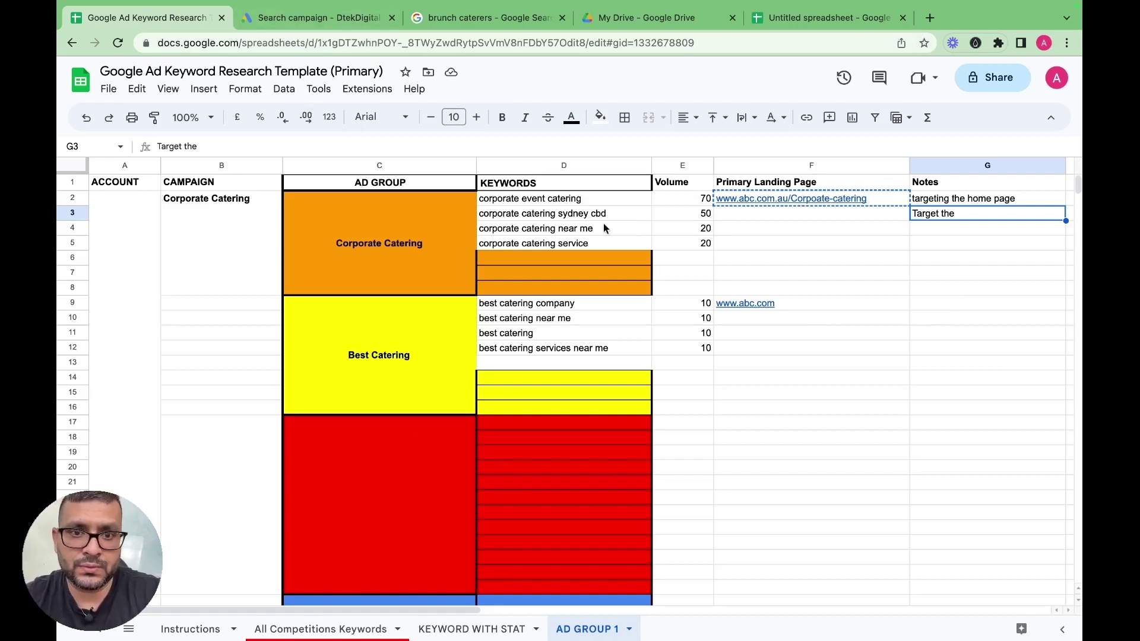
left_click_drag(379, 237, 559, 389)
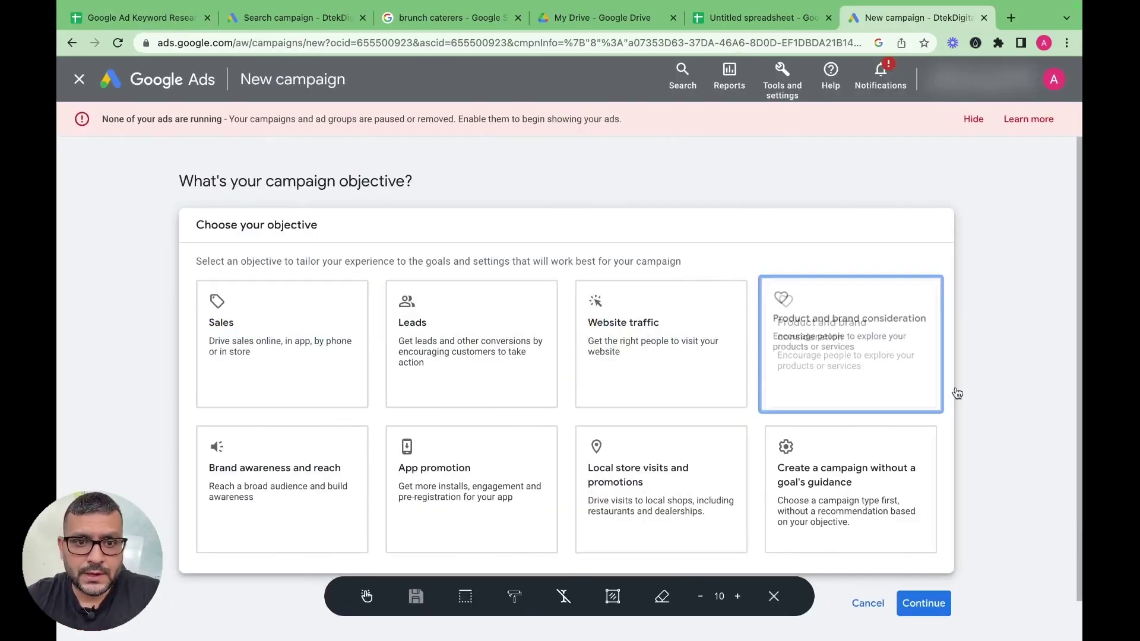
- Switch to the new Google Ads campaign, choose to create it without a goal's guidance, and select Search as the campaign type
scroll(1023, 366, "down", 1)
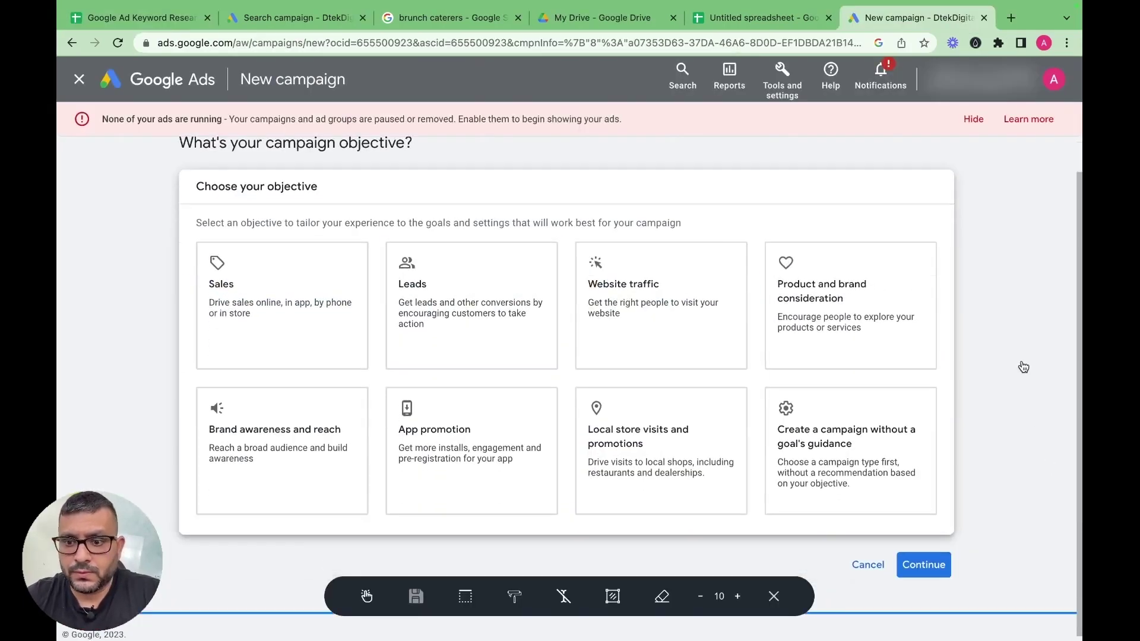
left_click(773, 596)
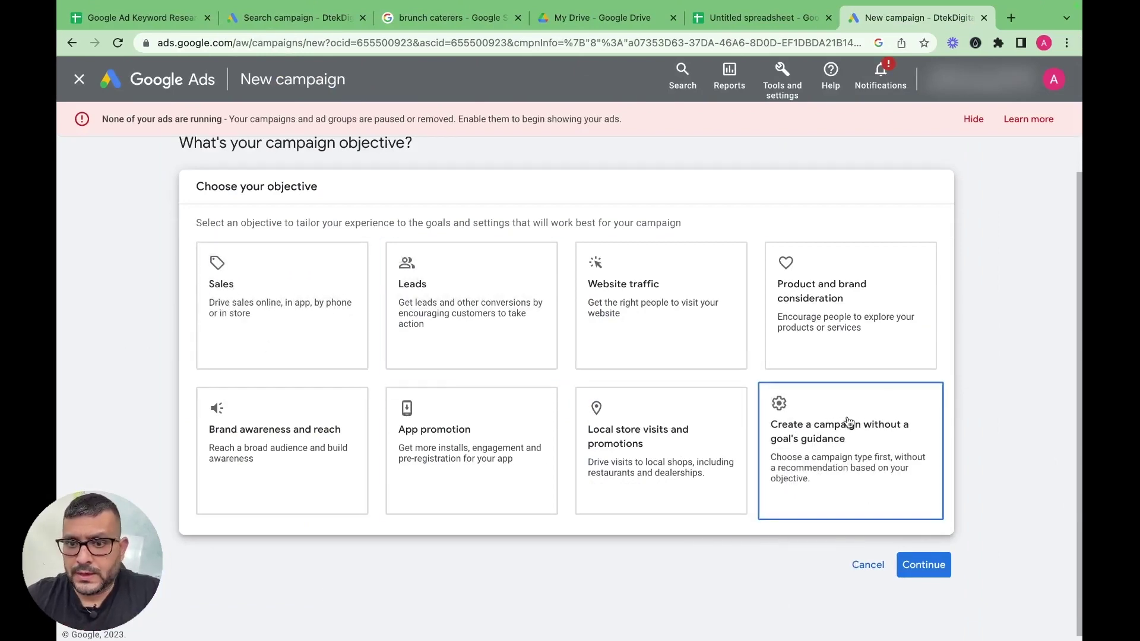
left_click(828, 457)
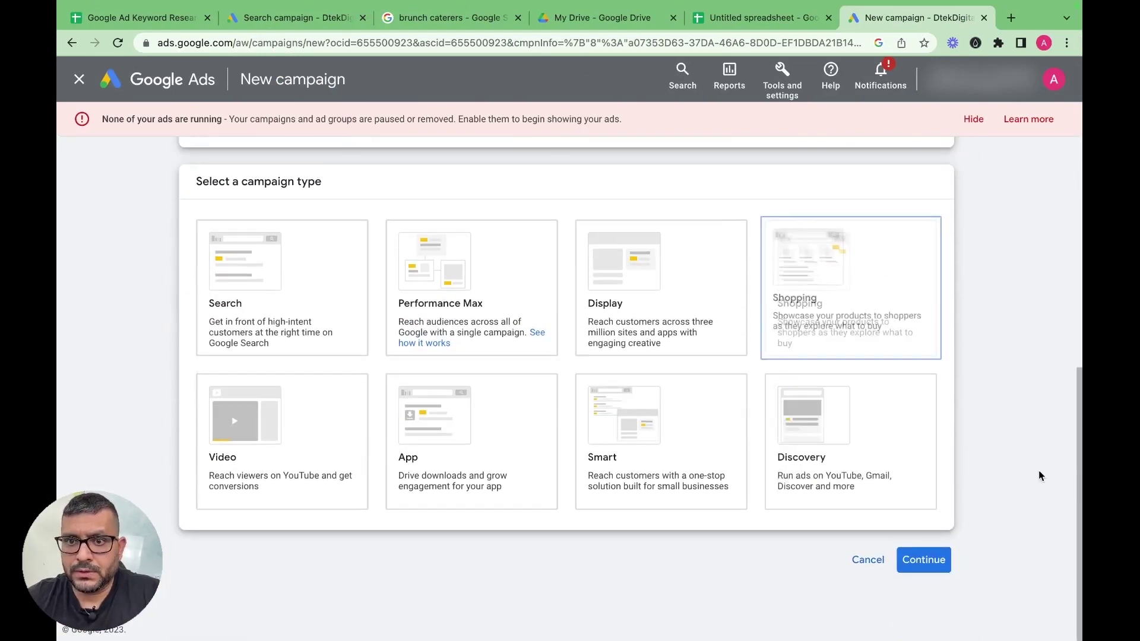
left_click(274, 307)
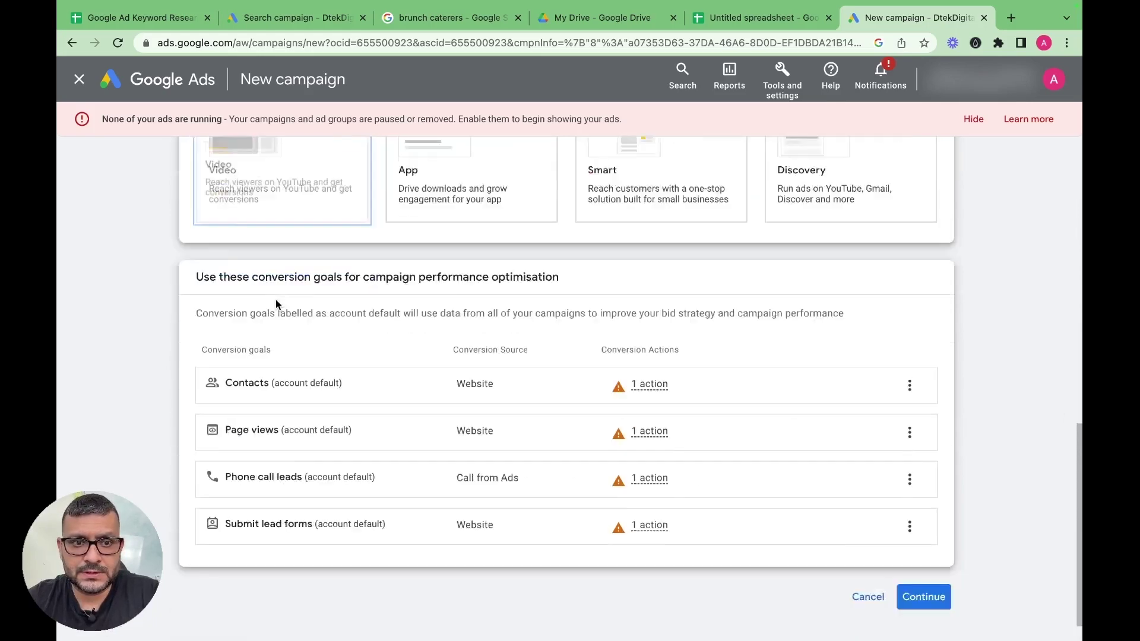
scroll(204, 251, "up", 9)
scroll(287, 274, "down", 2)
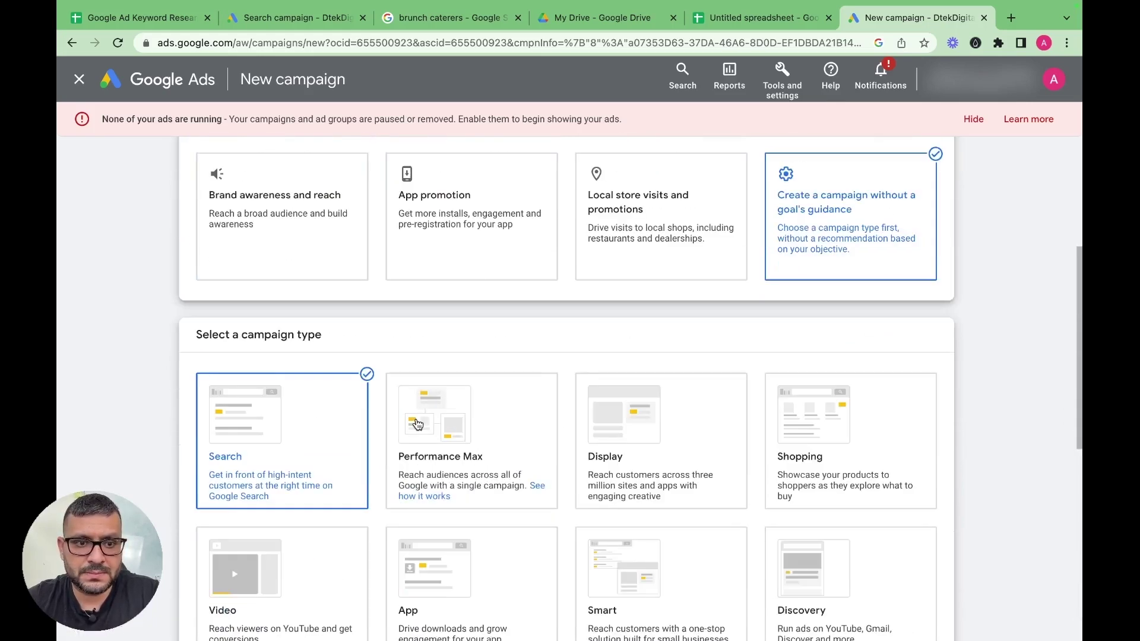
- Remove the Contacts, Page views and Phone call leads conversion goals, keep only Submit lead forms, and continue
scroll(419, 417, "down", 7)
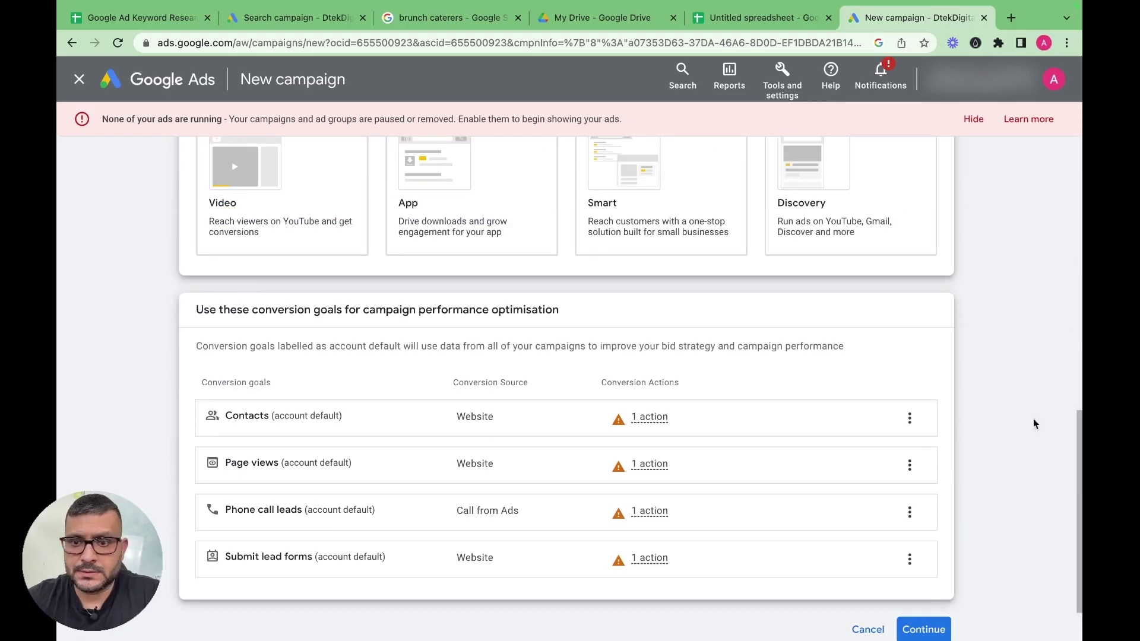
left_click(910, 418)
left_click(949, 433)
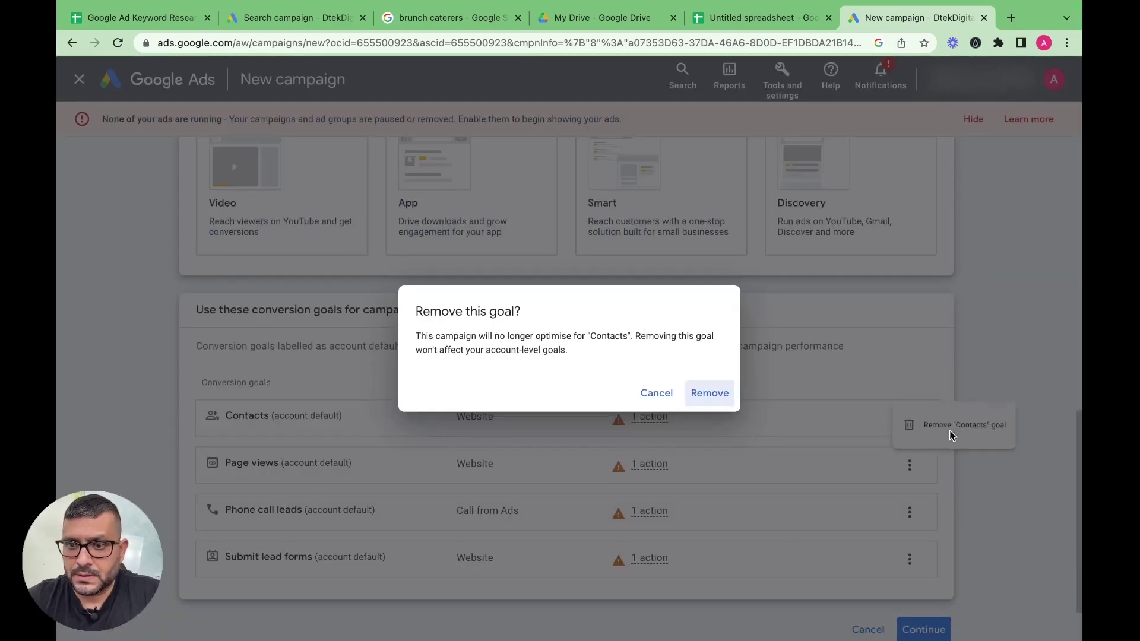
left_click(725, 397)
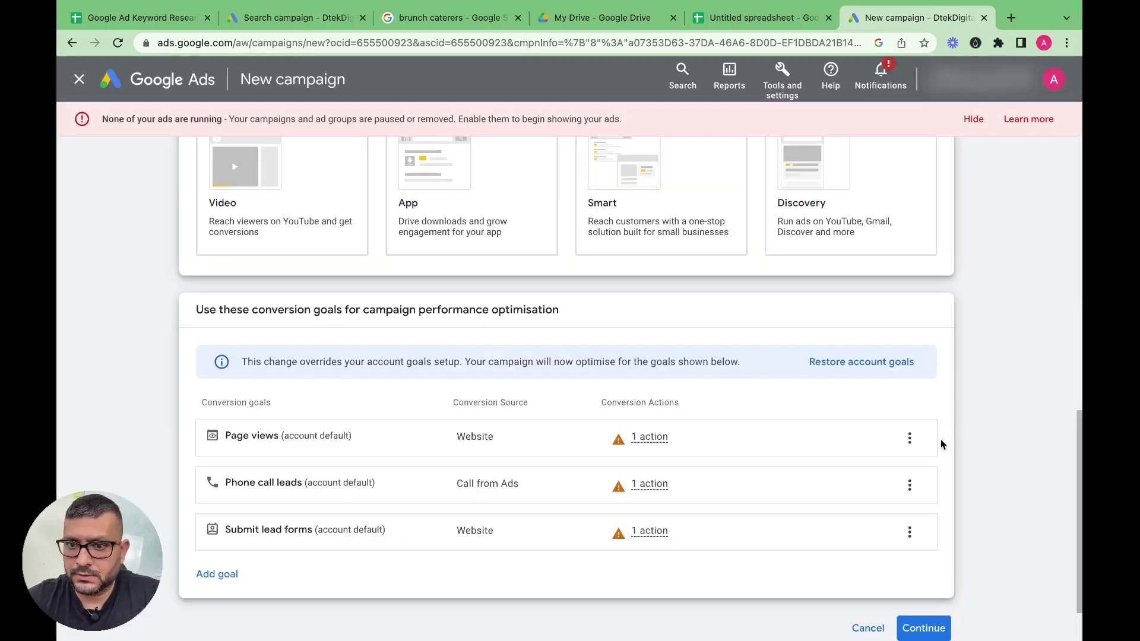
left_click(909, 438)
left_click(948, 449)
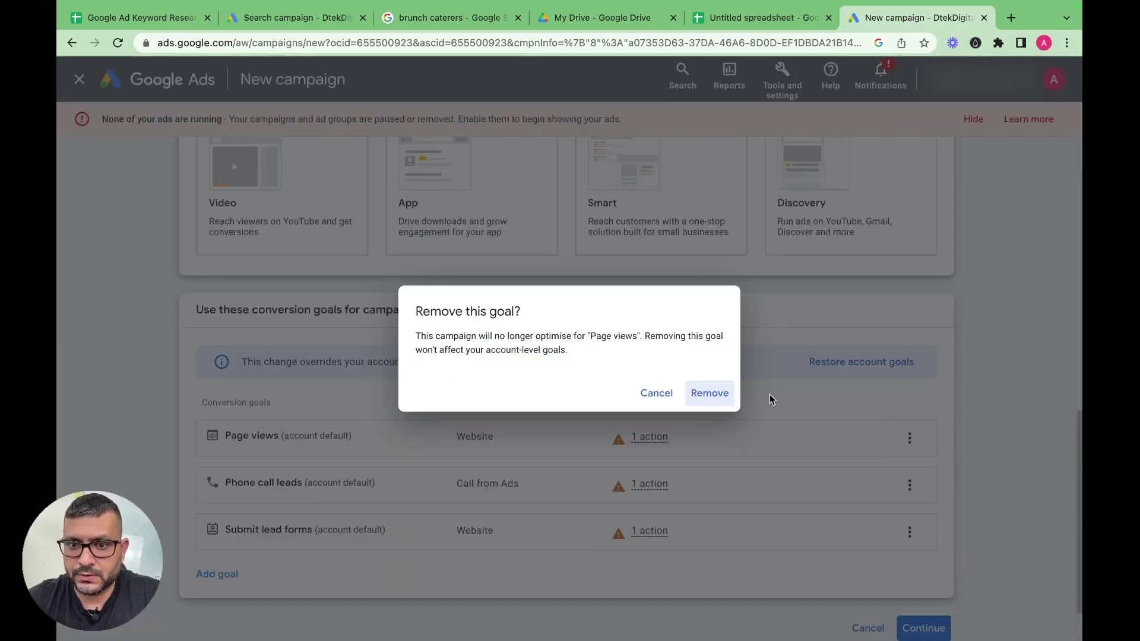
left_click(709, 393)
left_click(908, 437)
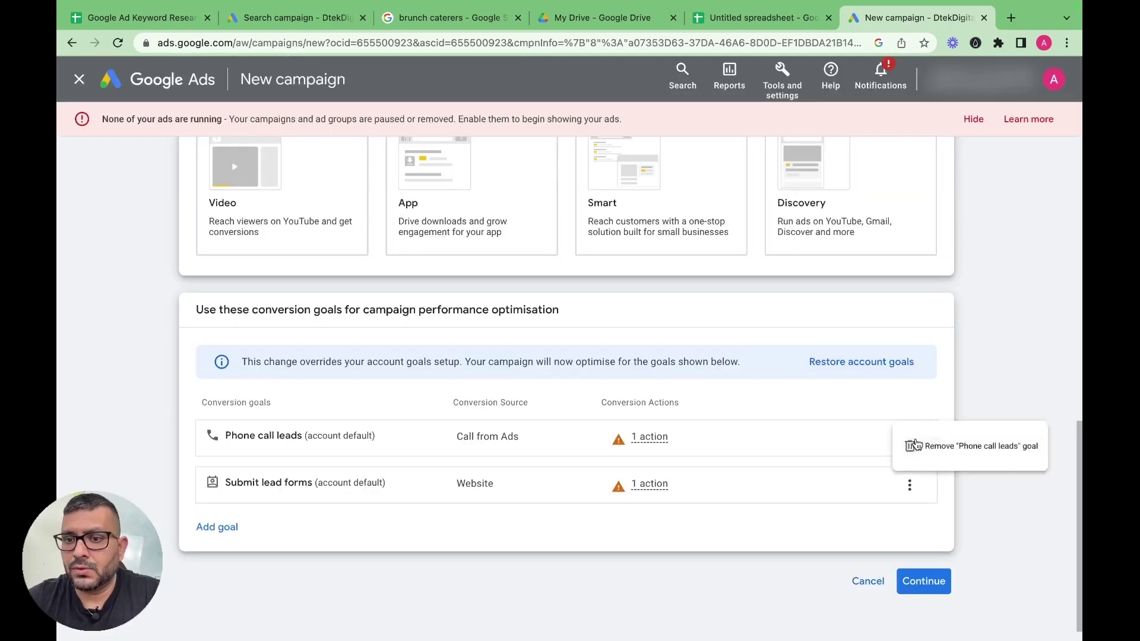
left_click(967, 449)
left_click(710, 394)
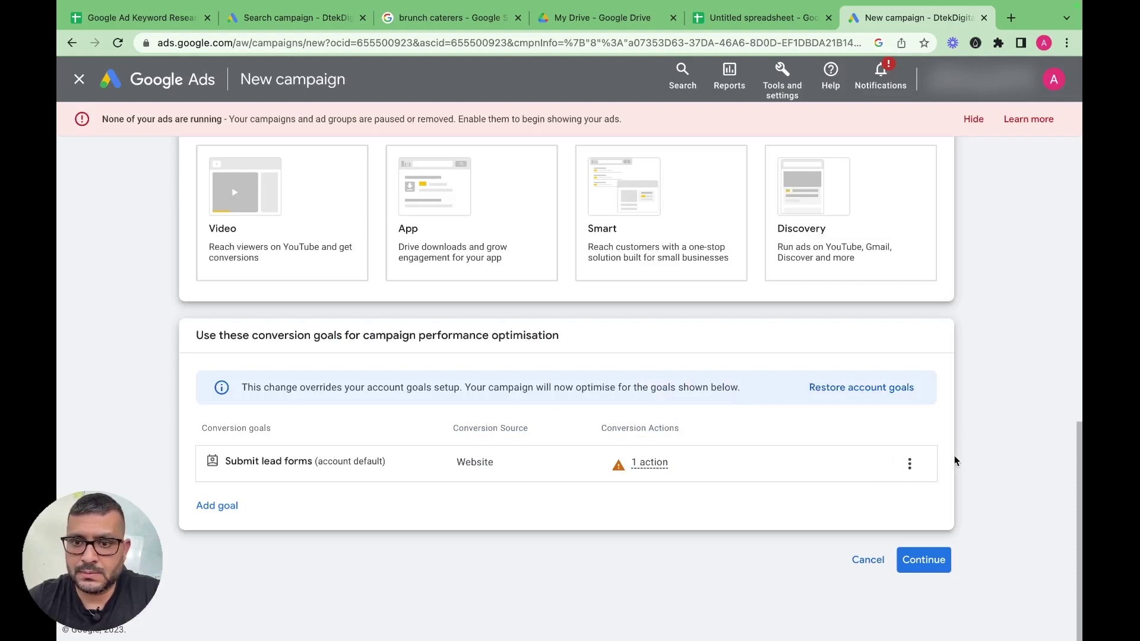
left_click(909, 464)
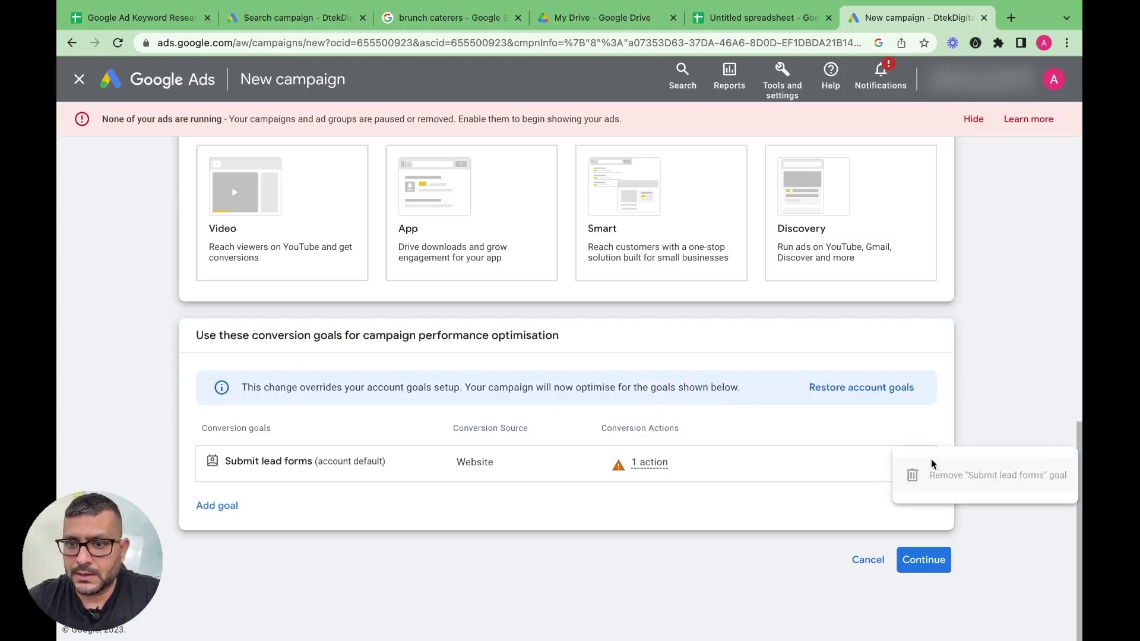
left_click(1007, 424)
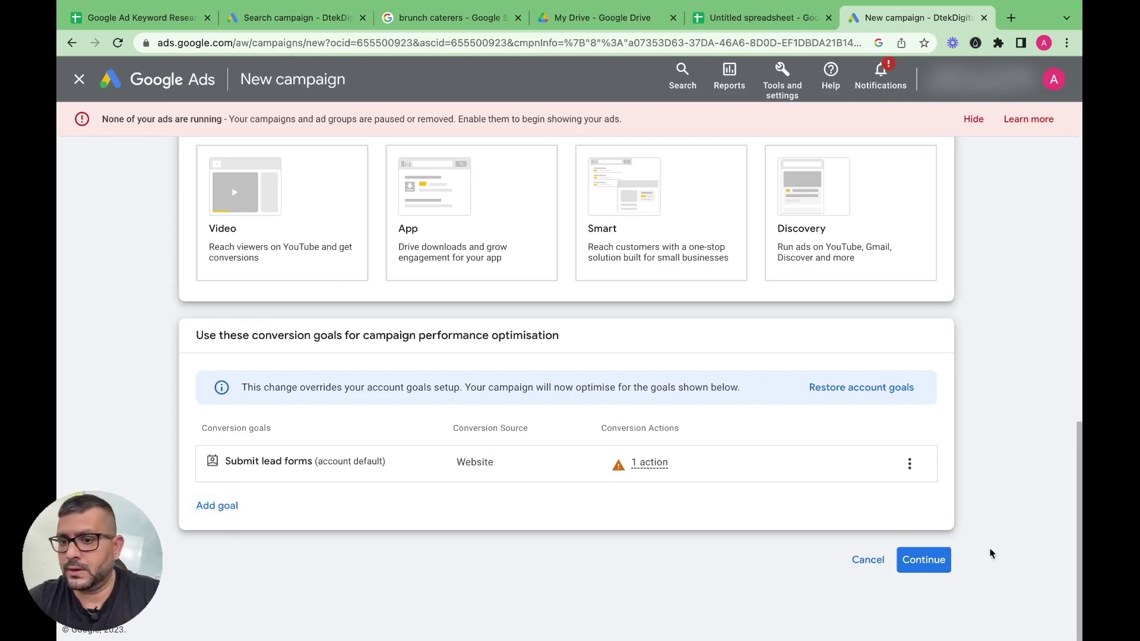
left_click(938, 559)
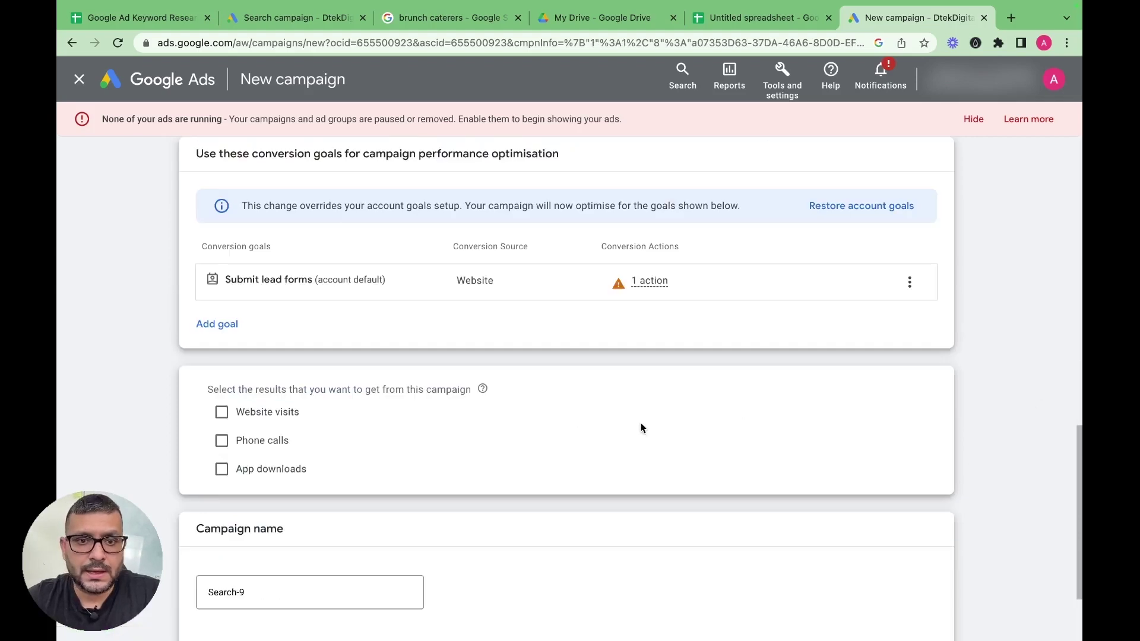
- Name the campaign "Catering Company- Search", go back from the saved-draft choice, and continue with the setup
scroll(466, 437, "down", 2)
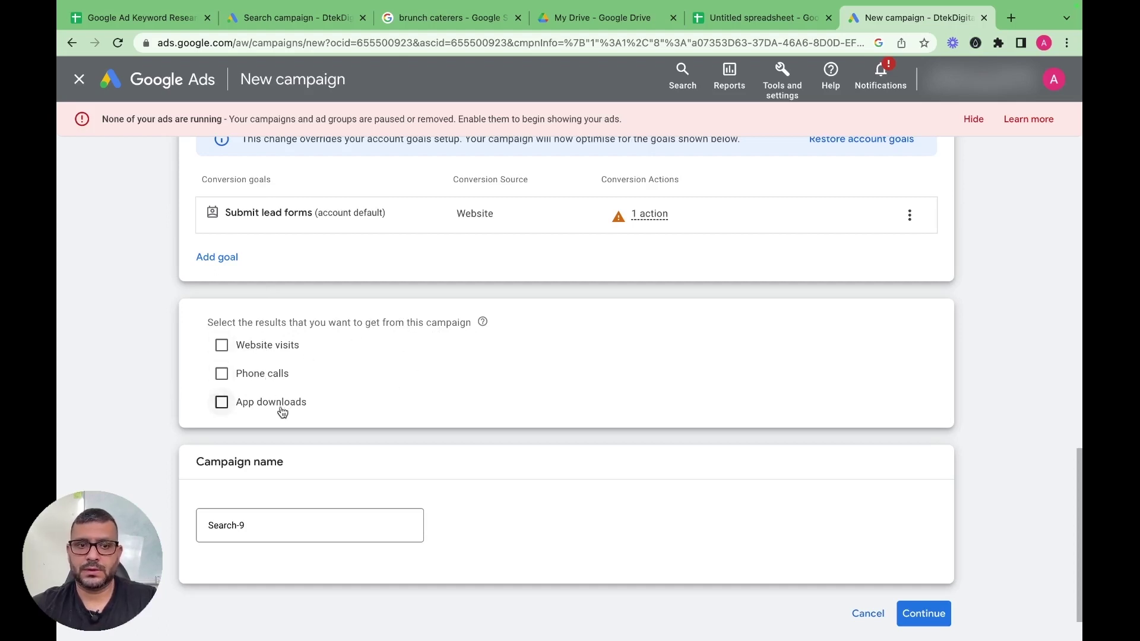
left_click(273, 524)
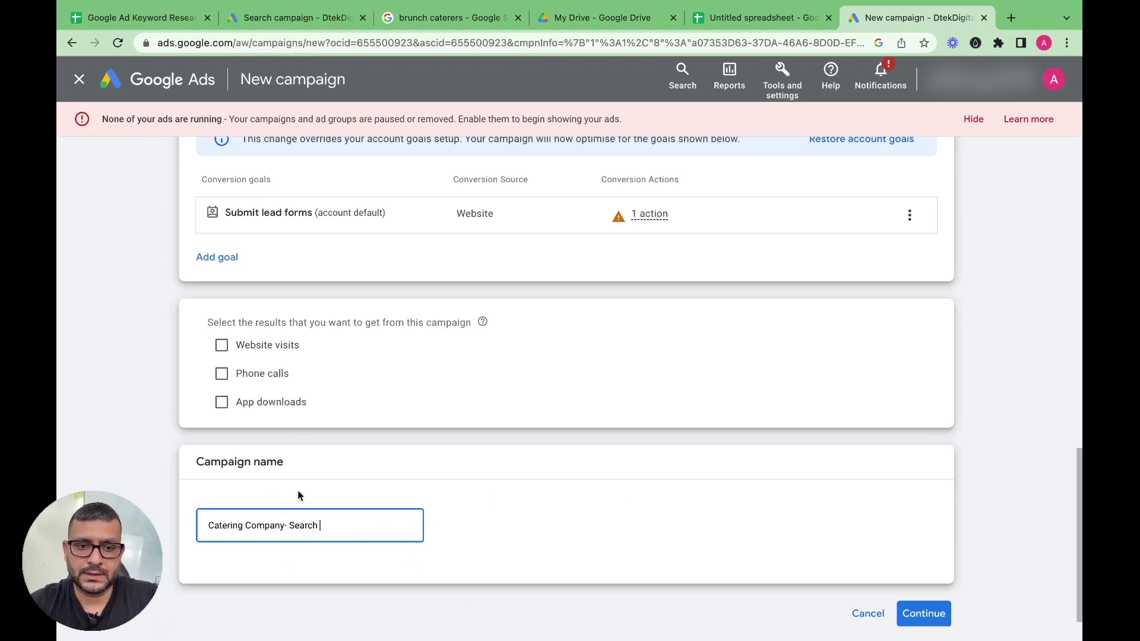
left_click(923, 613)
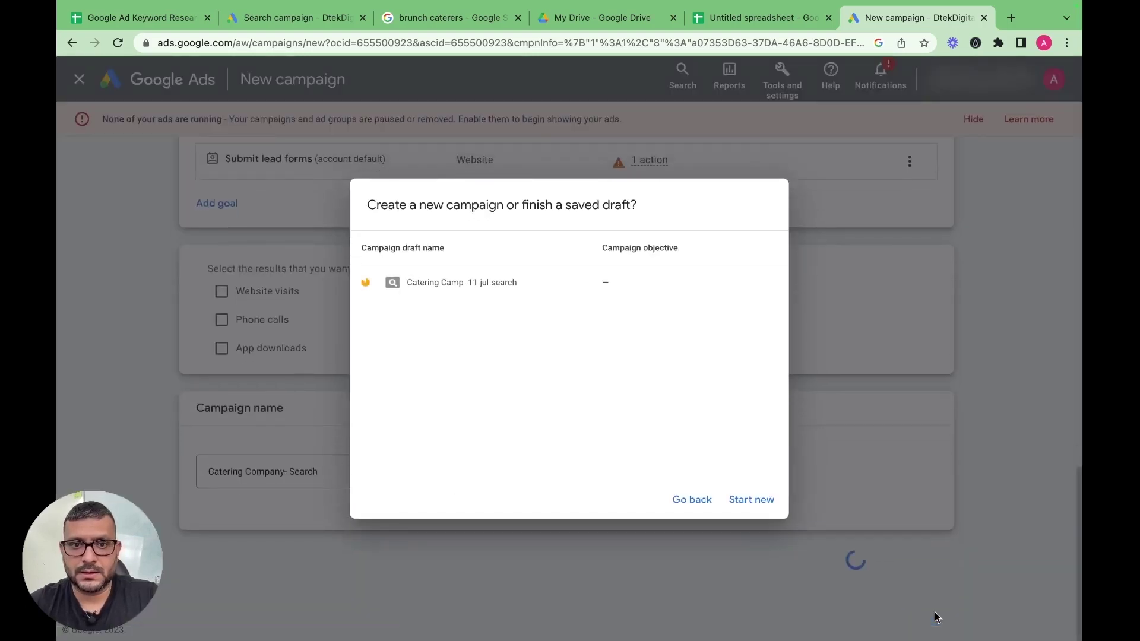
left_click(691, 500)
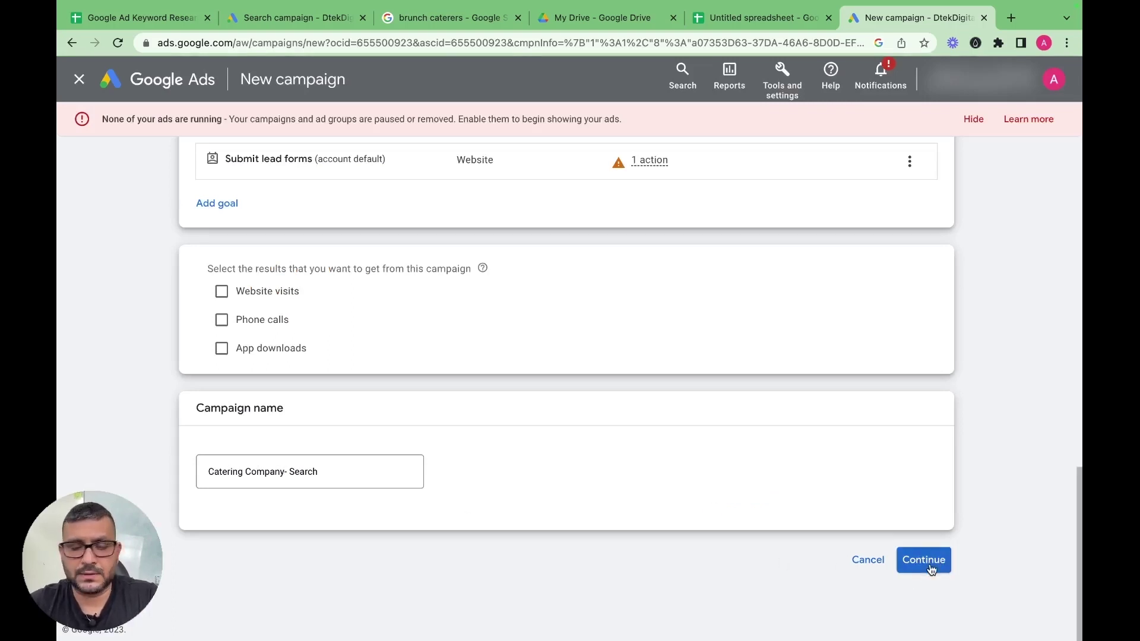
left_click(362, 472)
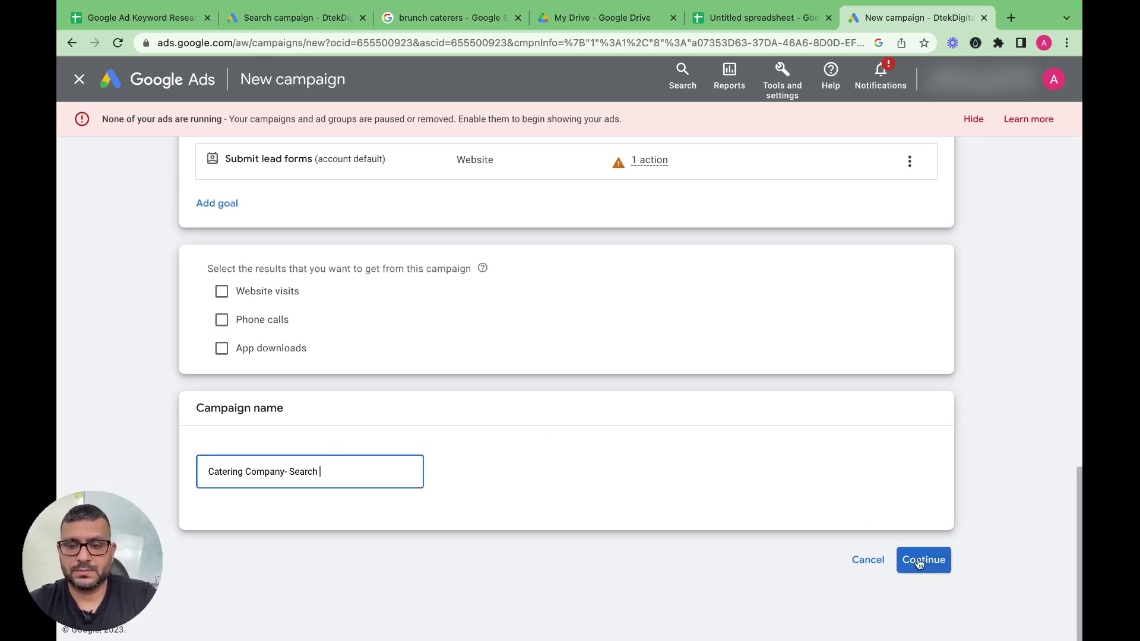
left_click(945, 557)
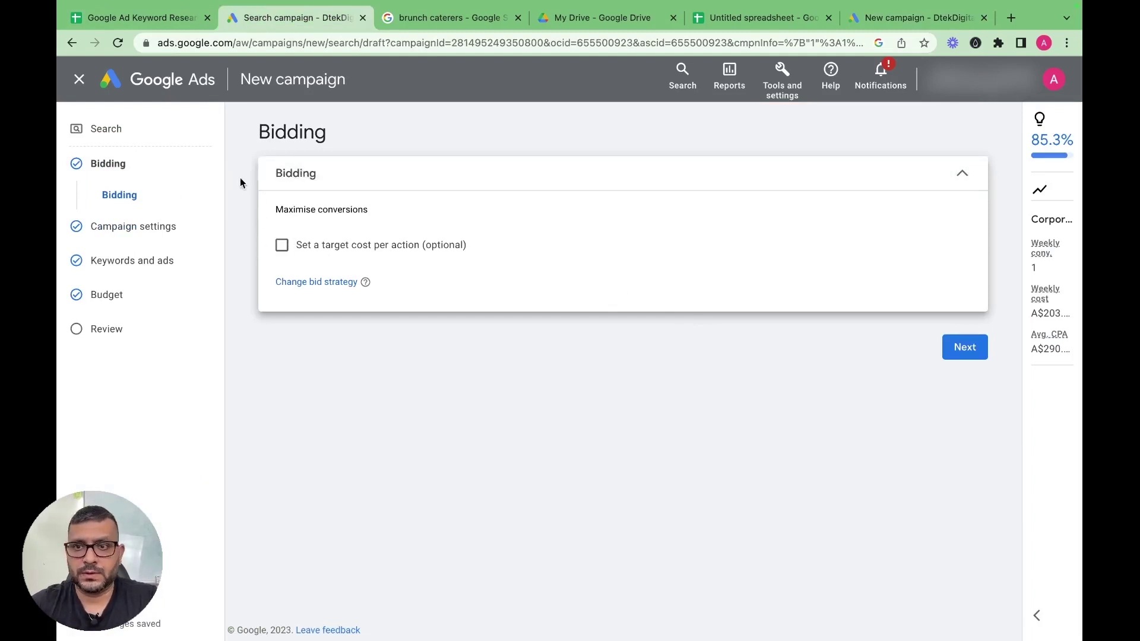
- In the open Search campaign draft, set the bidding focus to Conversions and proceed to the campaign settings
left_click(323, 281)
left_click(340, 236)
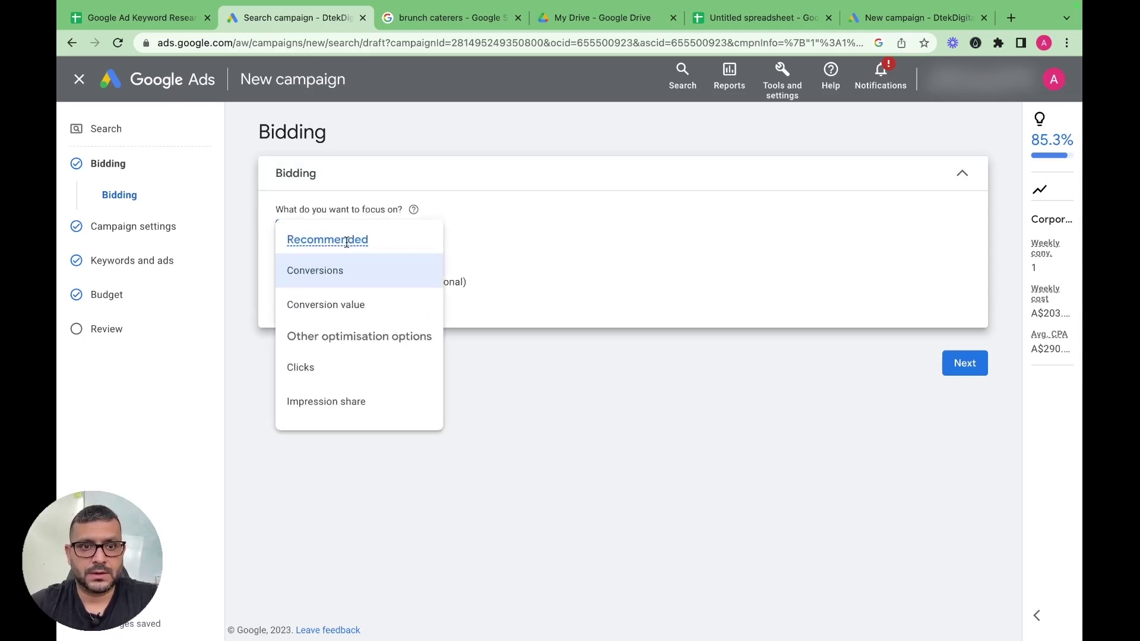
left_click(344, 268)
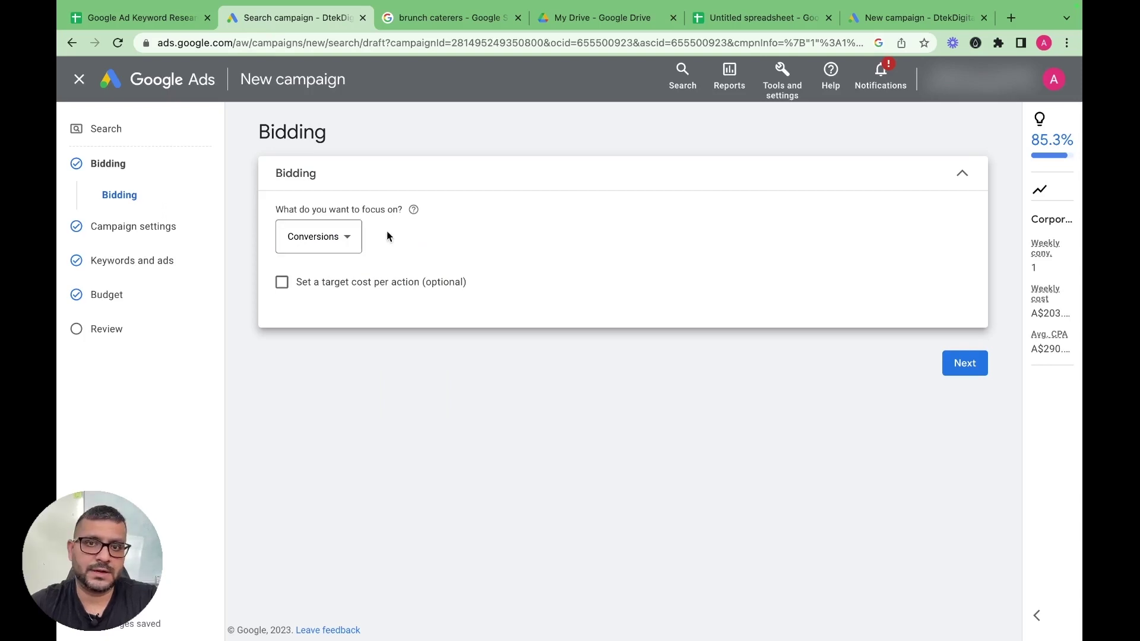
left_click(966, 363)
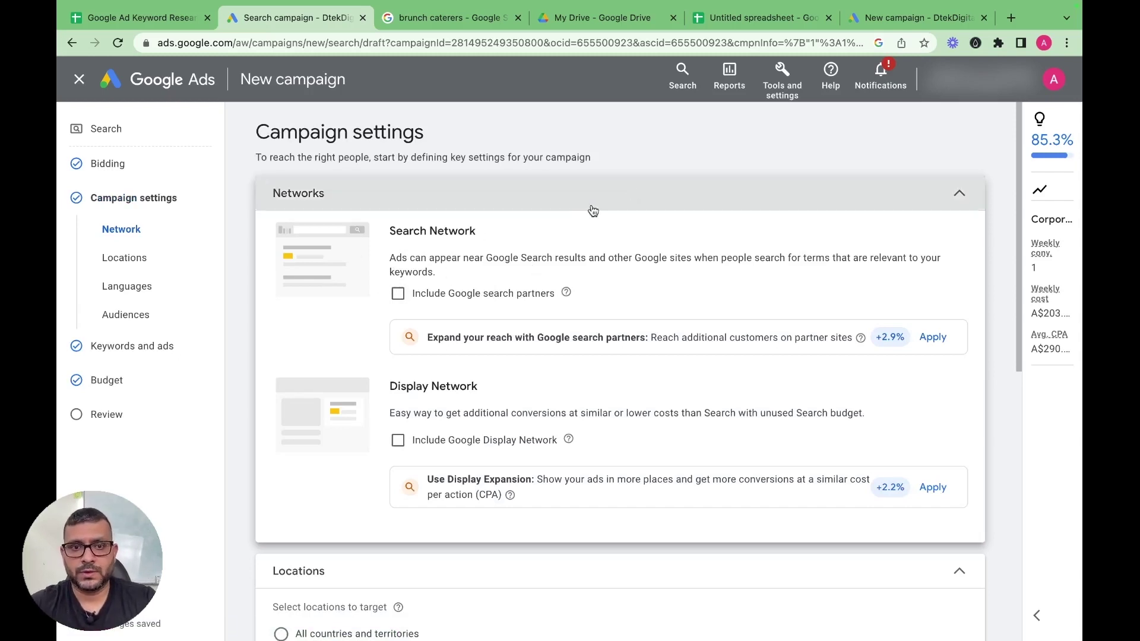
- Include Google search partners and the Google Display Network in the campaign's networks, and exclude both again
left_click(397, 293)
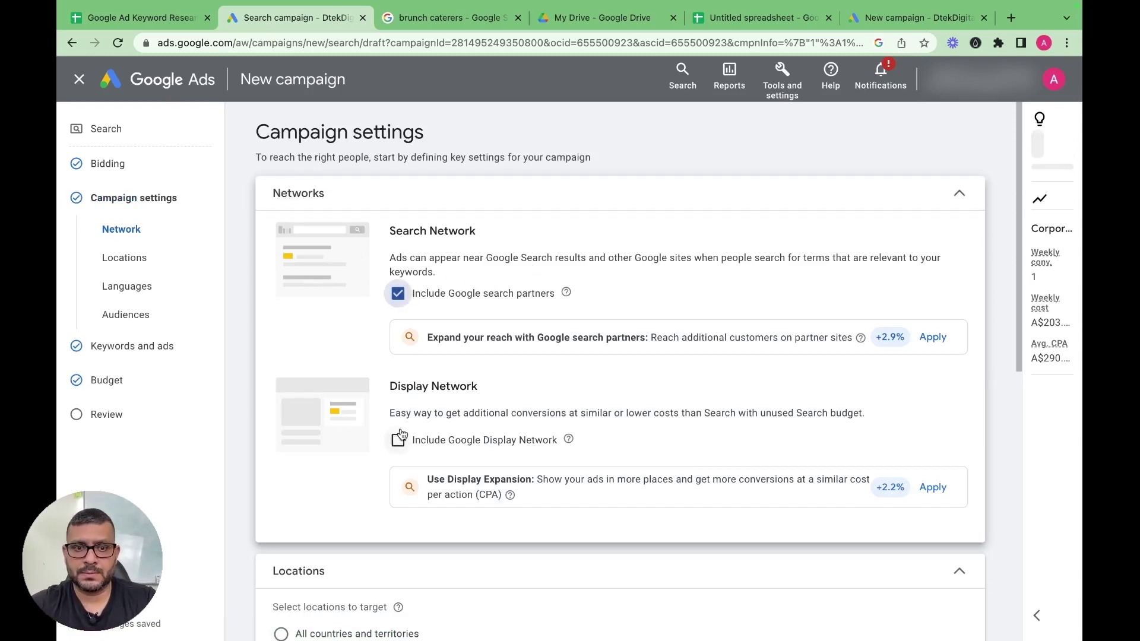
left_click(399, 385)
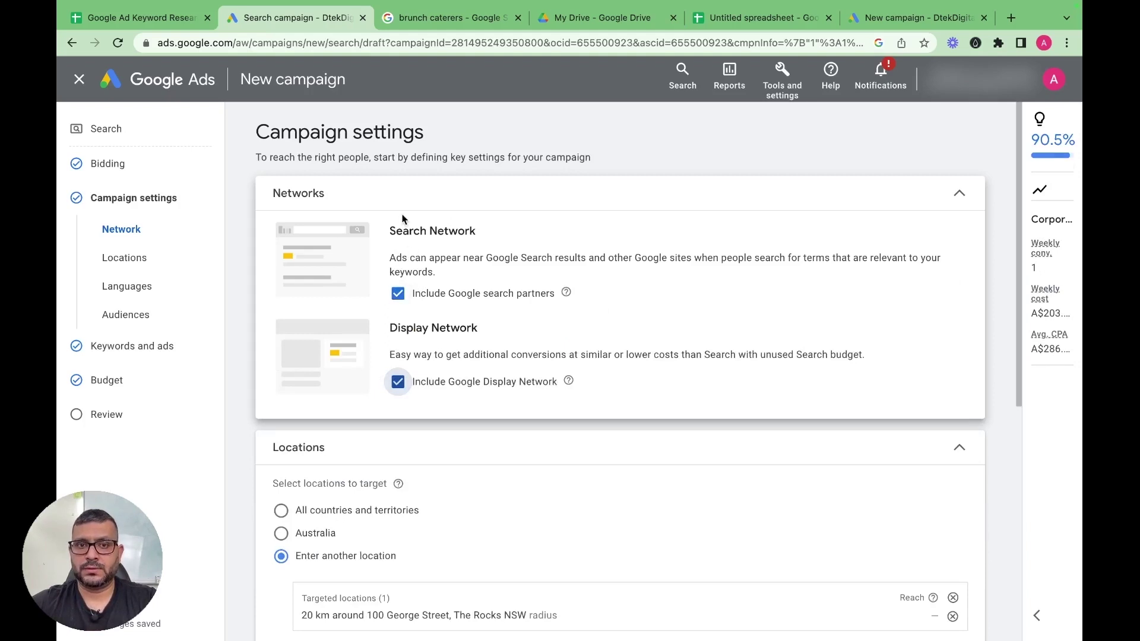
left_click(398, 295)
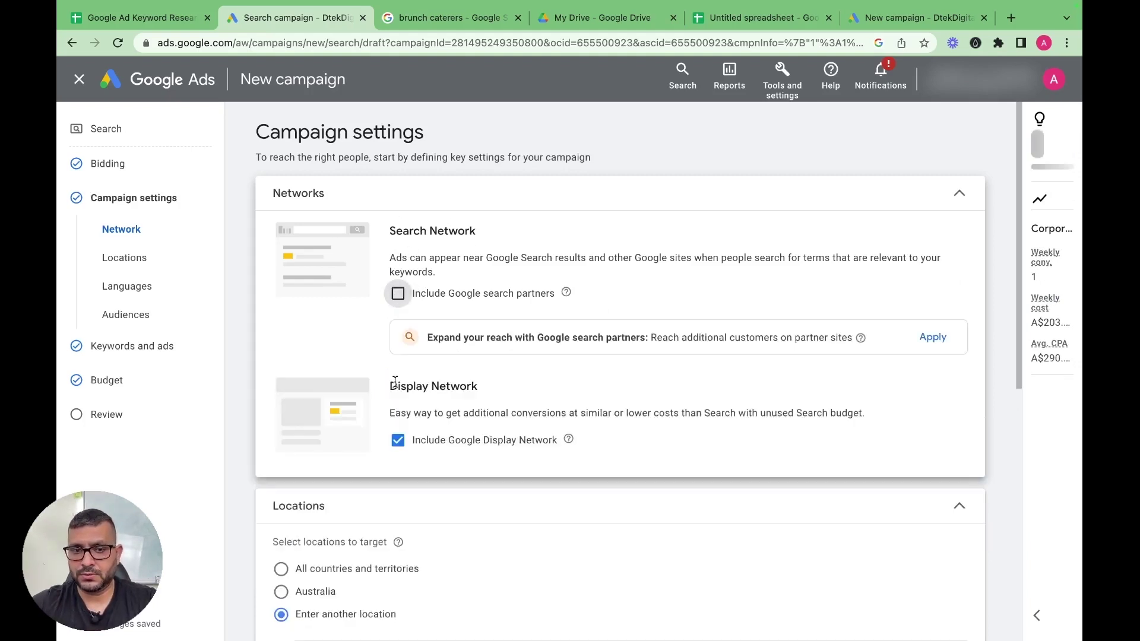
left_click(398, 439)
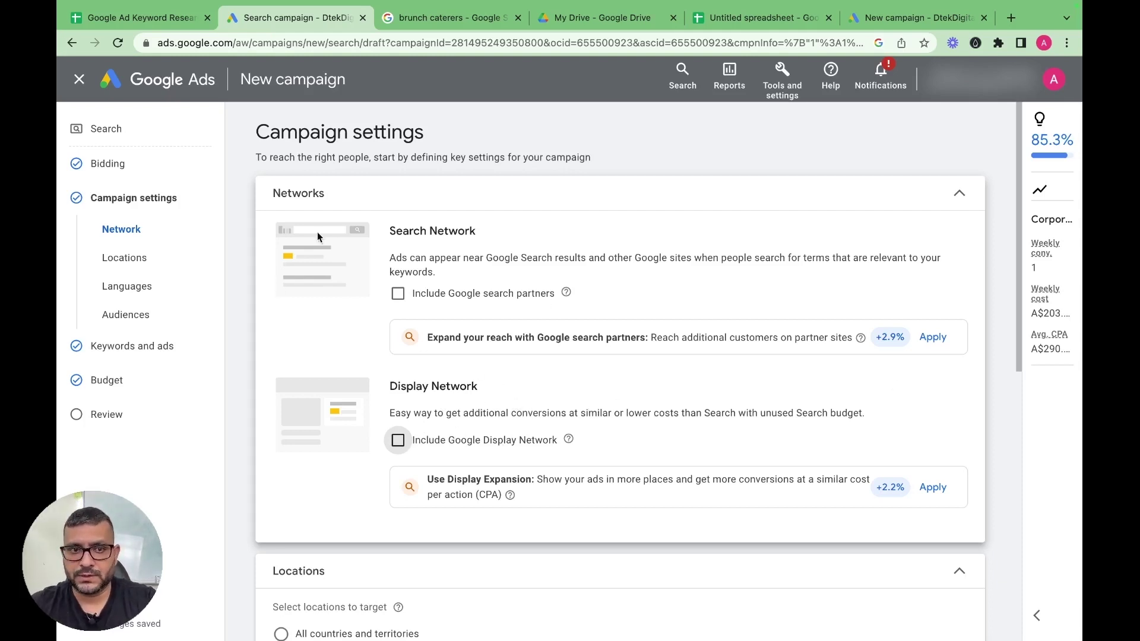
- Open the advanced location search and inspect the existing targeted radius on the map
scroll(632, 496, "down", 3)
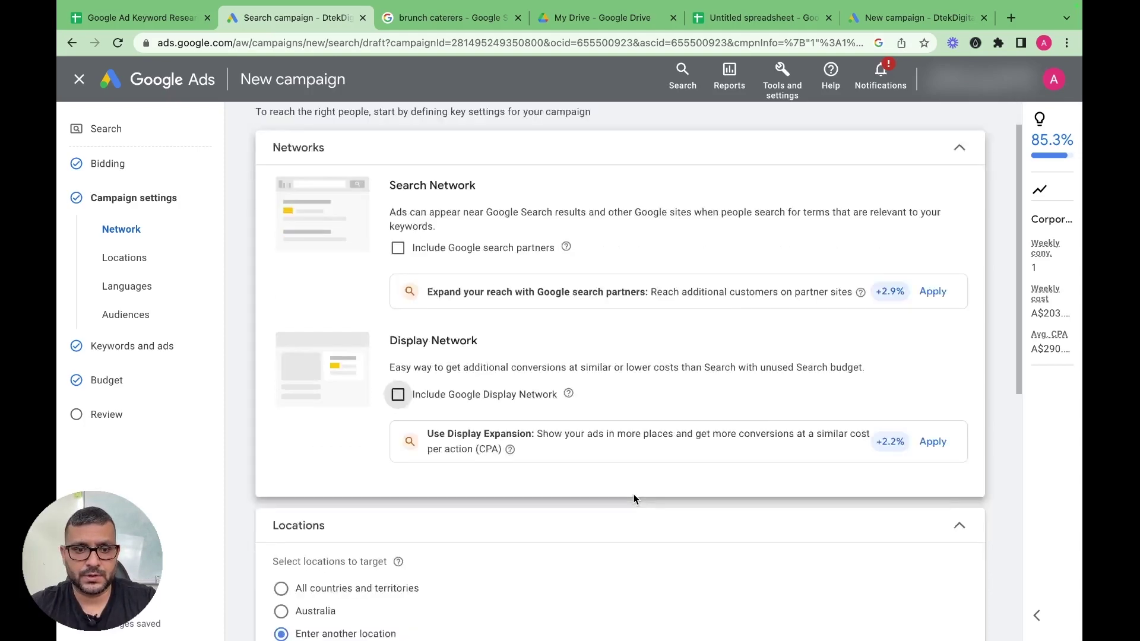
scroll(633, 494, "down", 4)
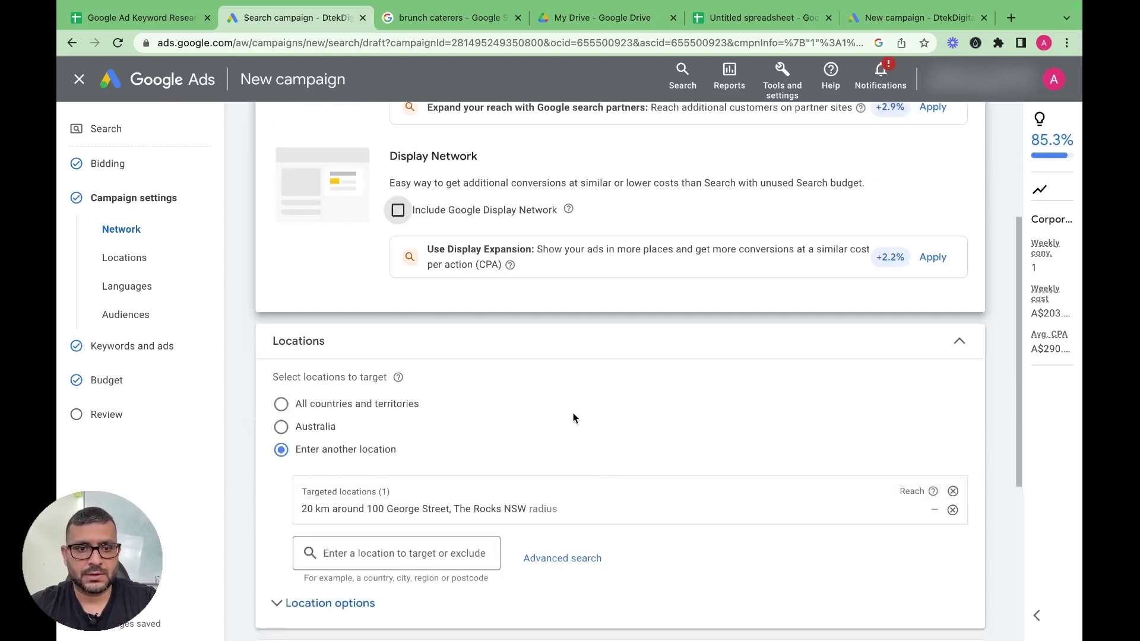
scroll(573, 417, "down", 1)
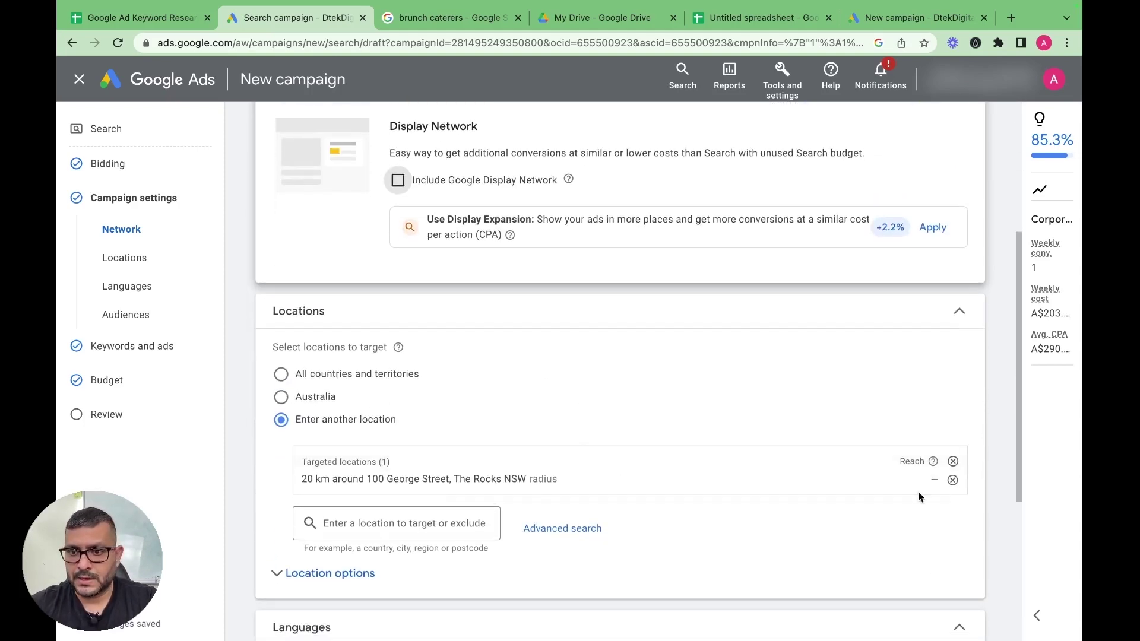
left_click(756, 478)
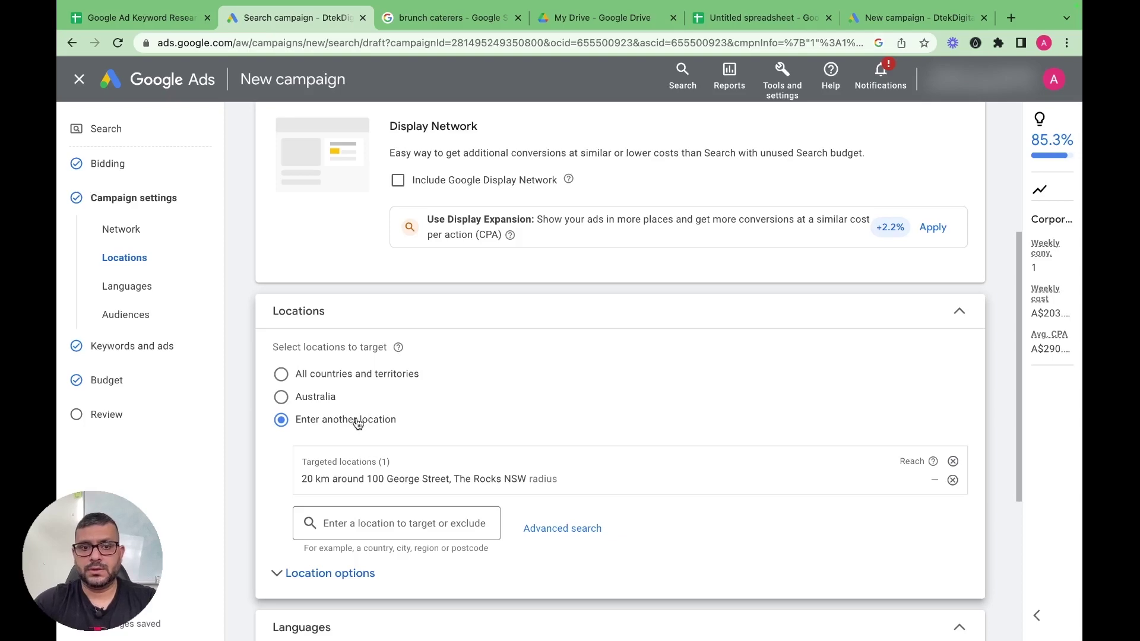
left_click(562, 529)
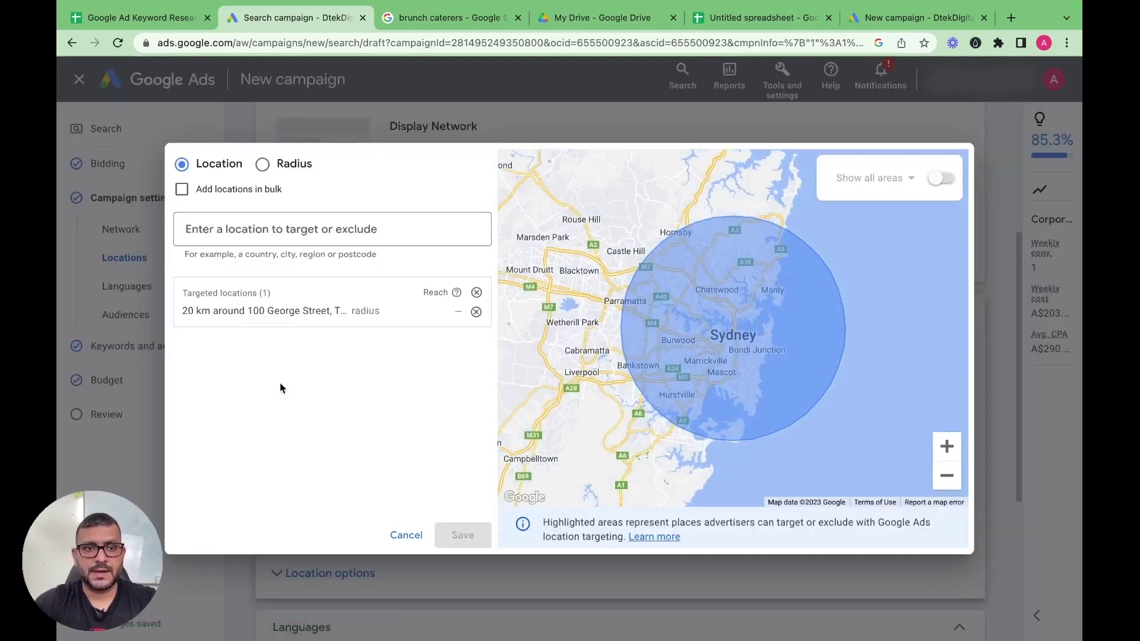
left_click(280, 312)
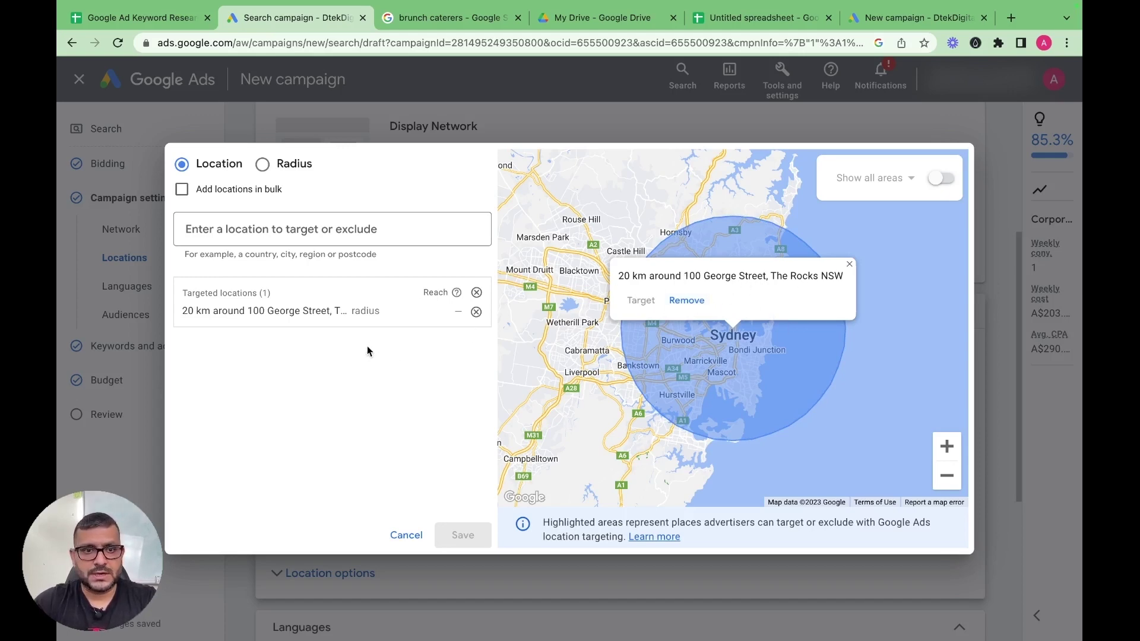
left_click(849, 264)
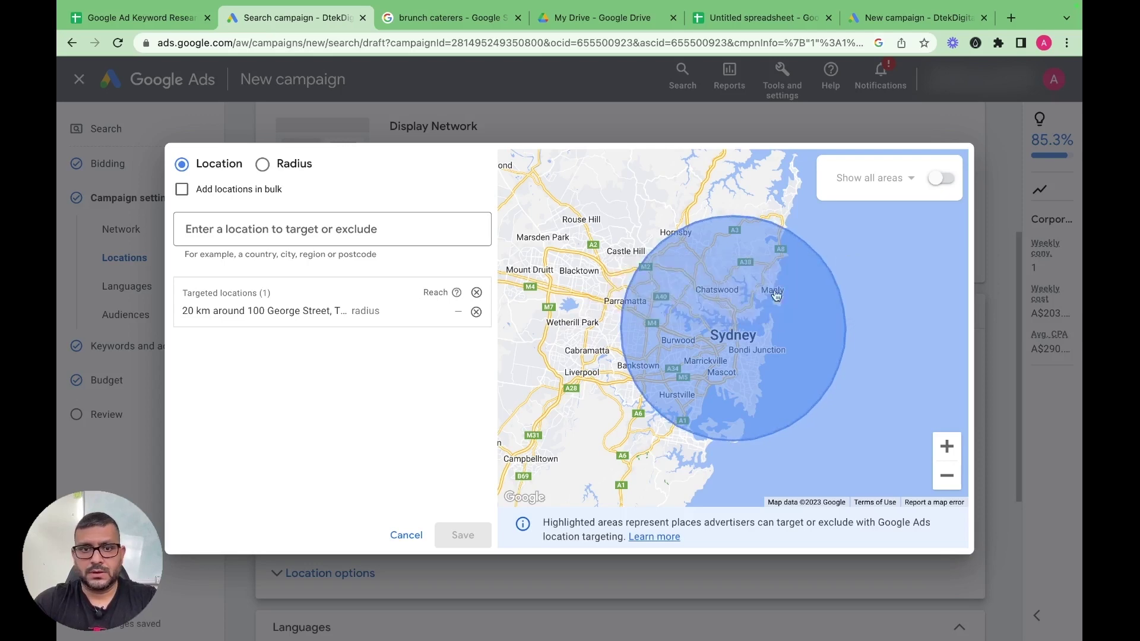
- Edit the targeted location's radius, keep it at 20 km, and save the location targeting
left_click(383, 312)
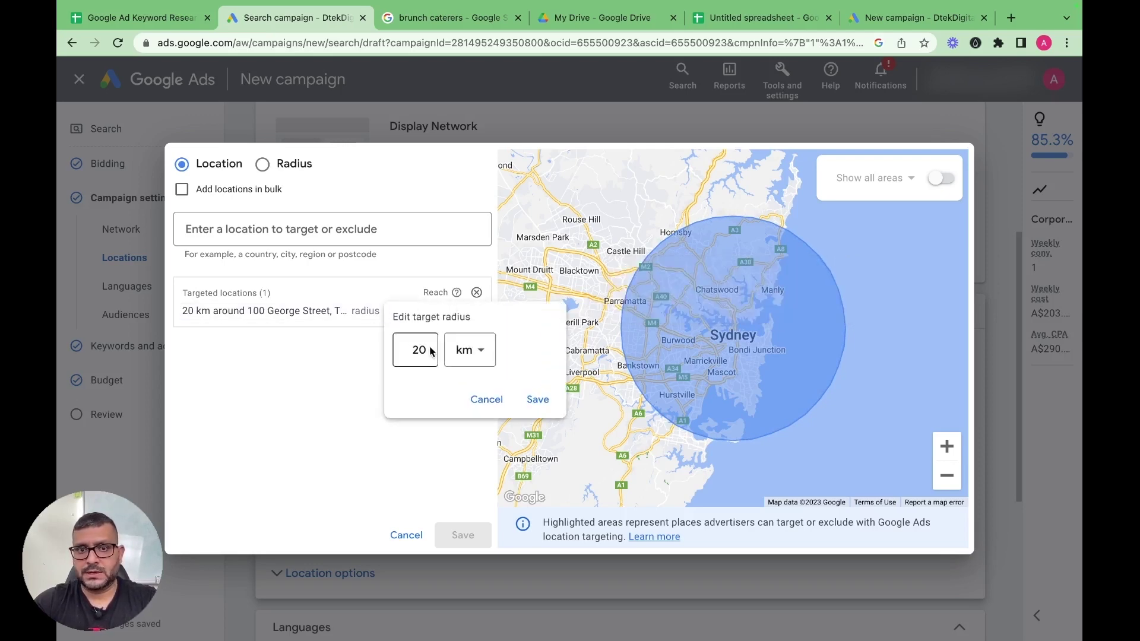
left_click(478, 350)
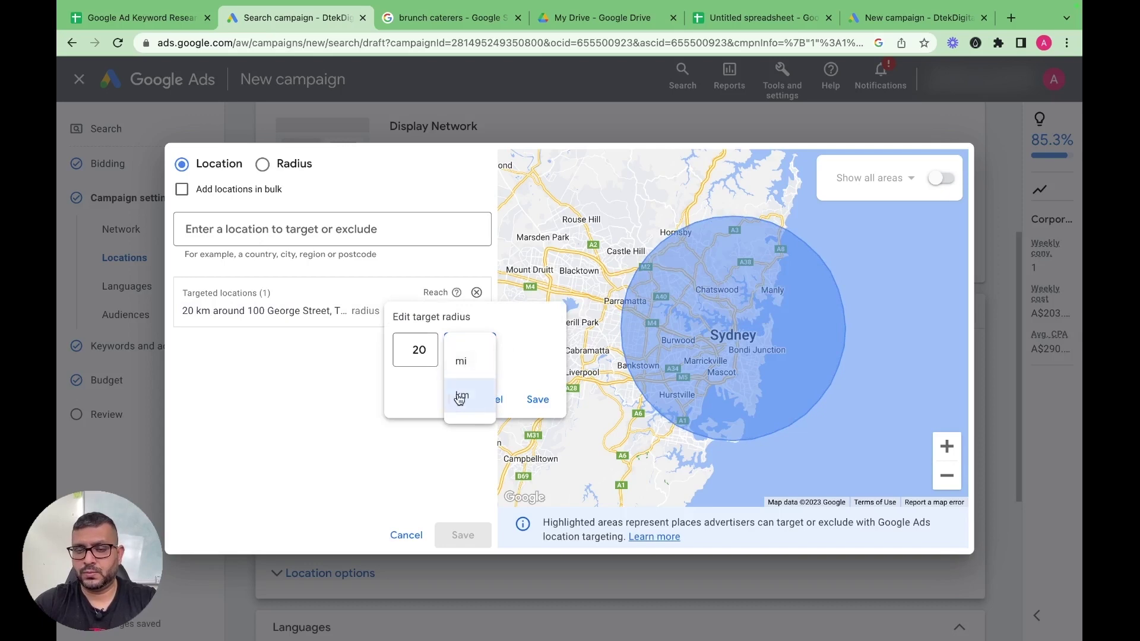
left_click(424, 383)
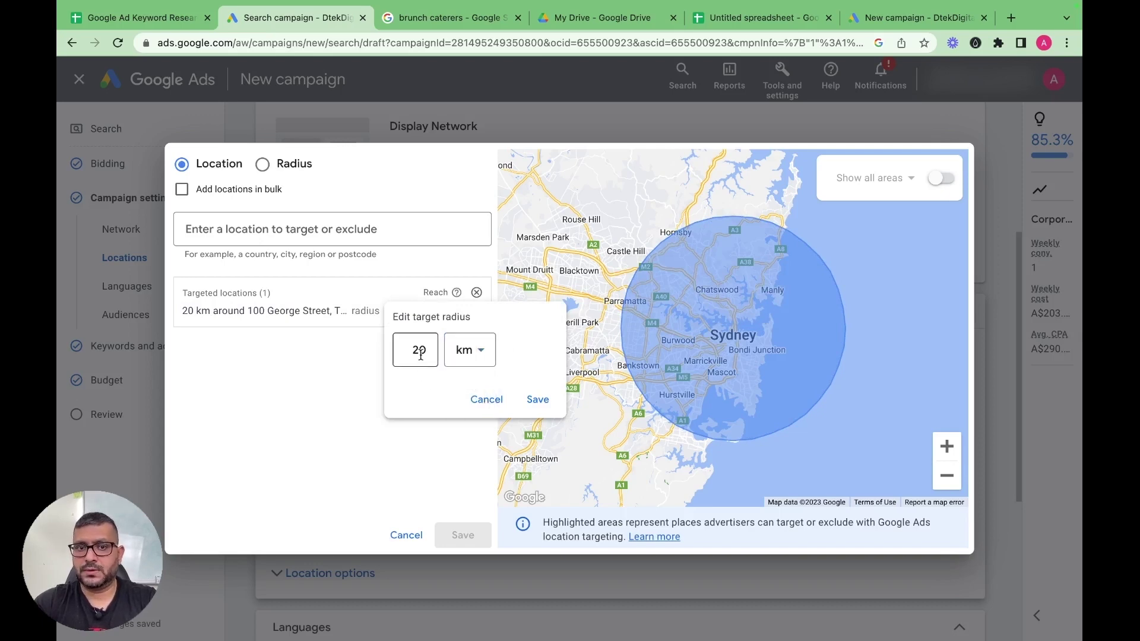
left_click(420, 354)
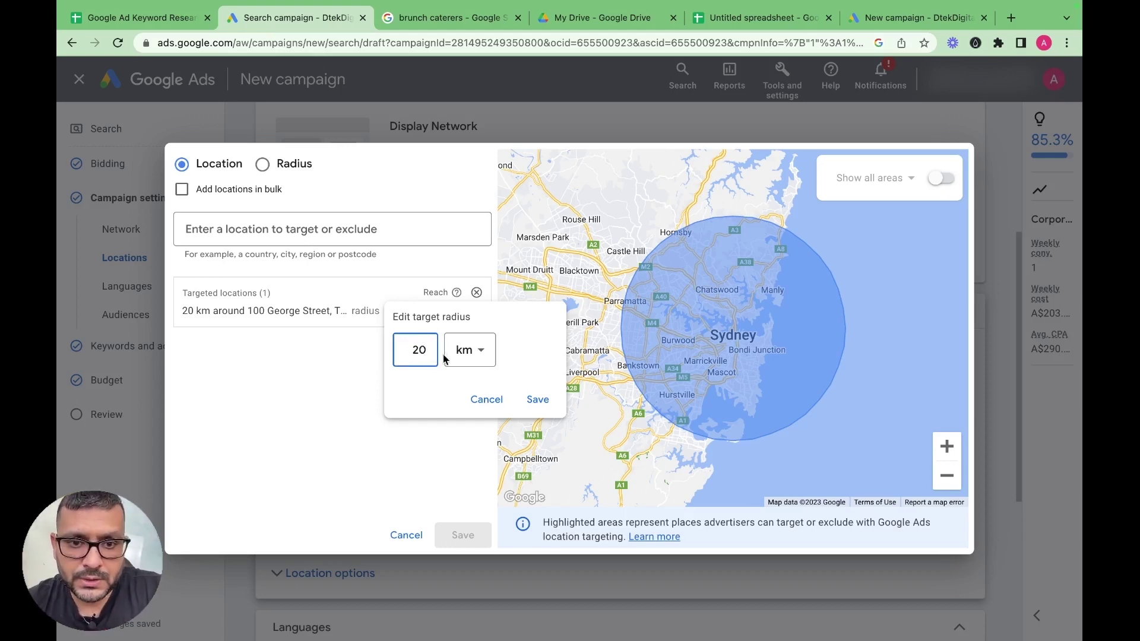
left_click(538, 399)
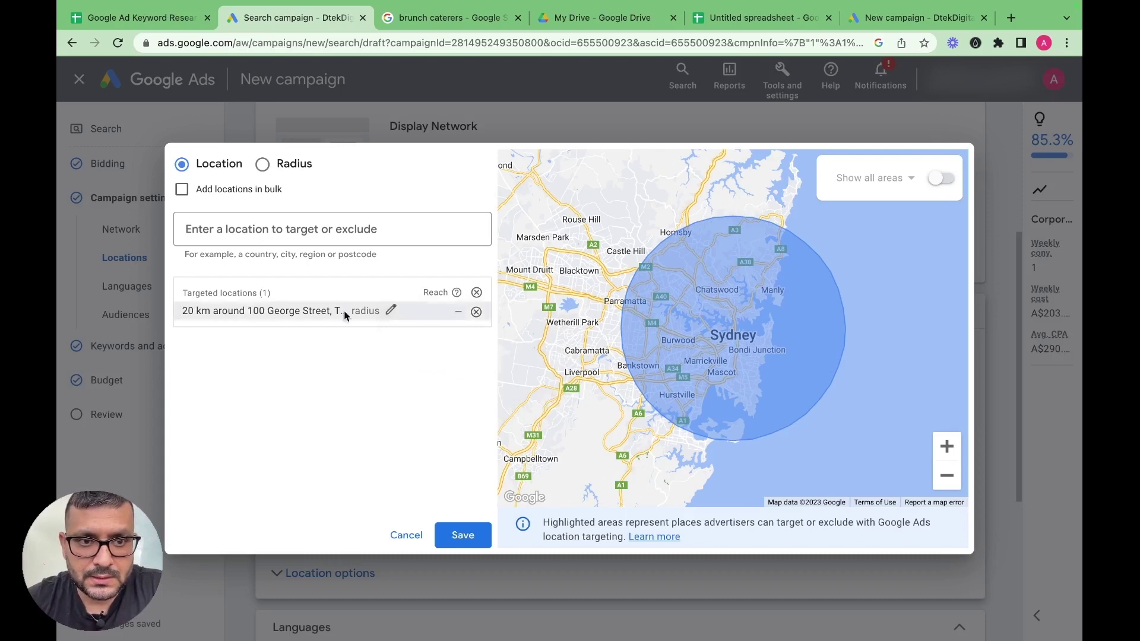
left_click(469, 533)
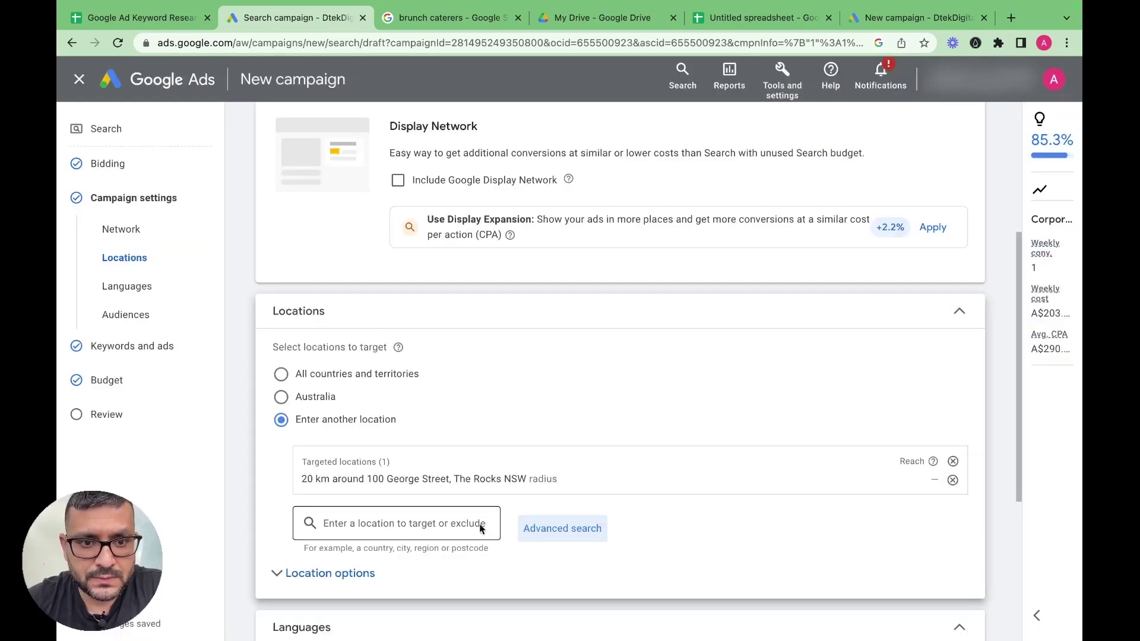
- Exclude the city of Perth, Western Australia, Australia from the campaign's locations
scroll(685, 425, "down", 2)
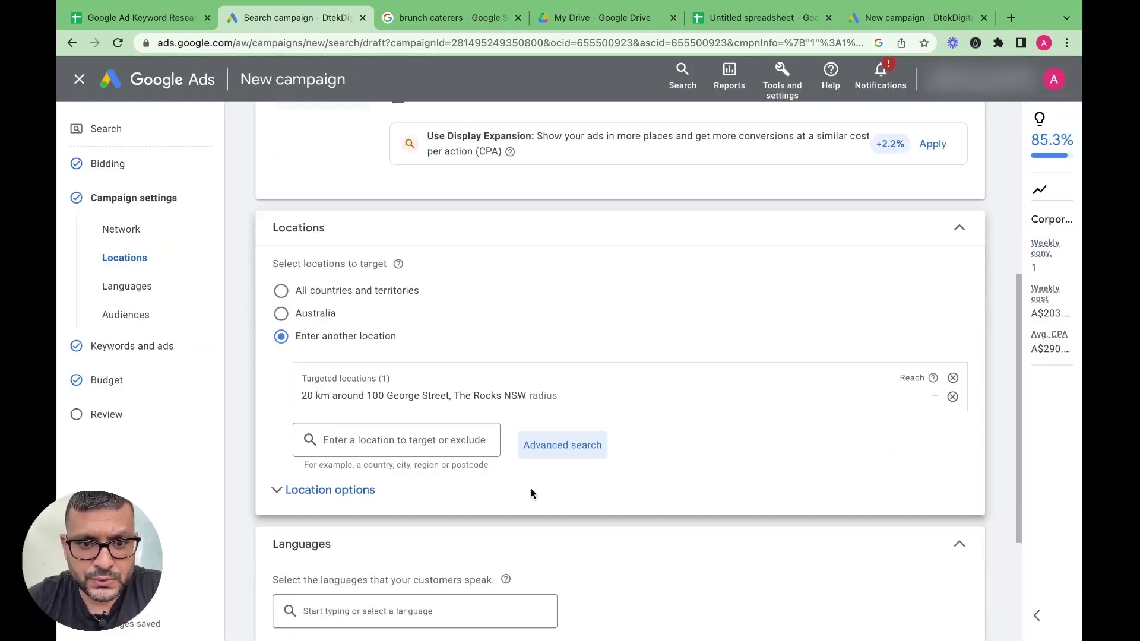
left_click(391, 437)
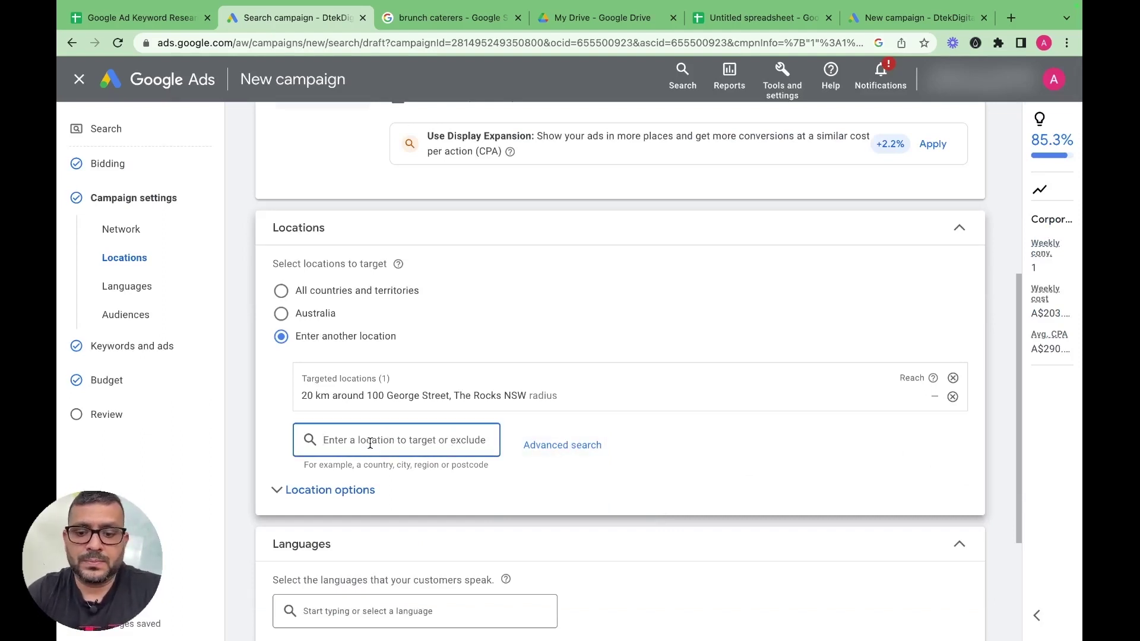
type("Per")
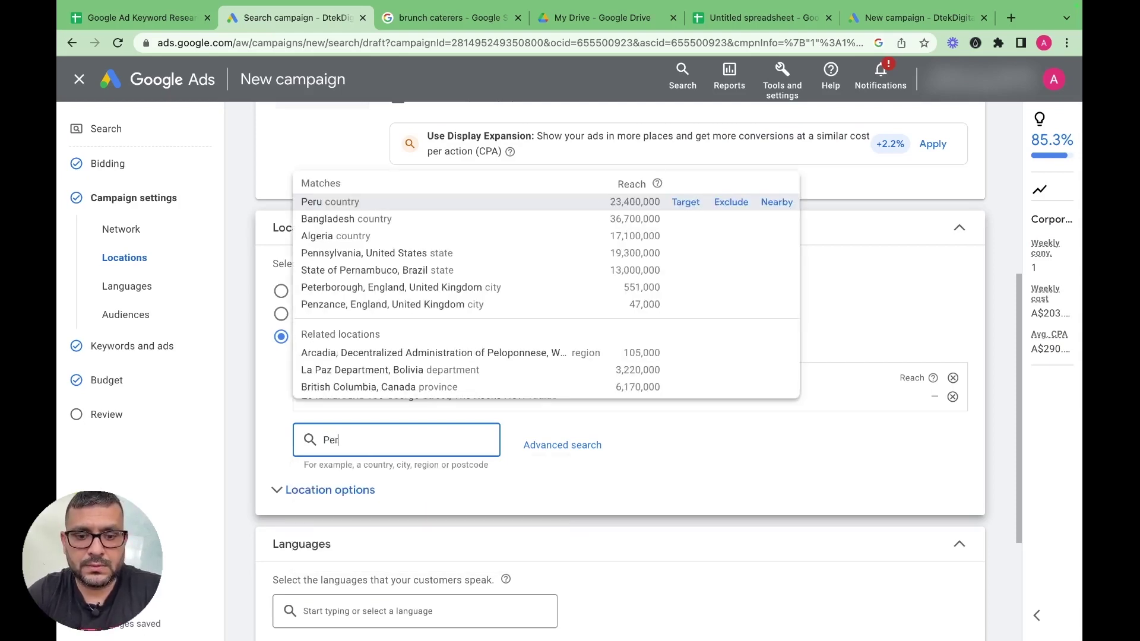
type("th")
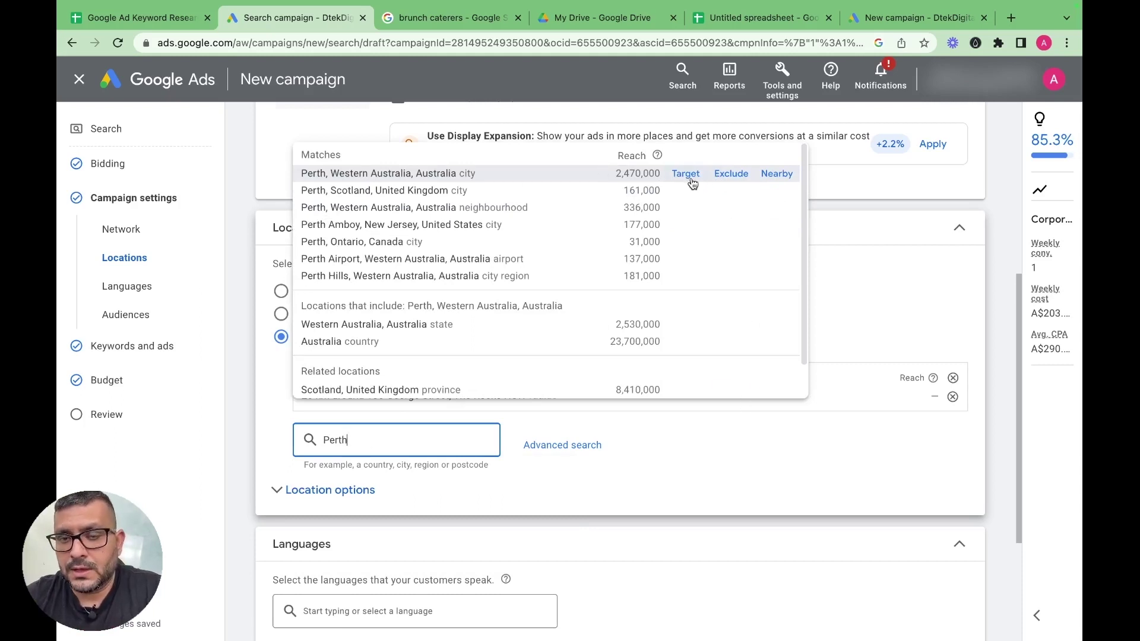
left_click(742, 179)
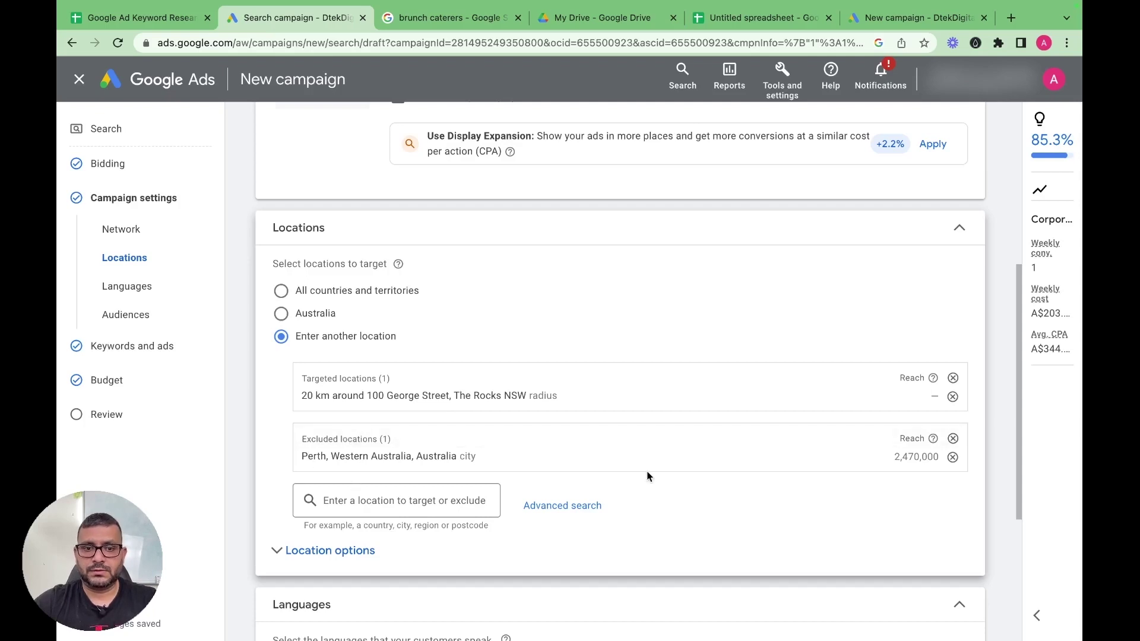
- Set the campaign's ad rotation to "Do not optimise: Rotate ads indefinitely"
scroll(643, 465, "down", 5)
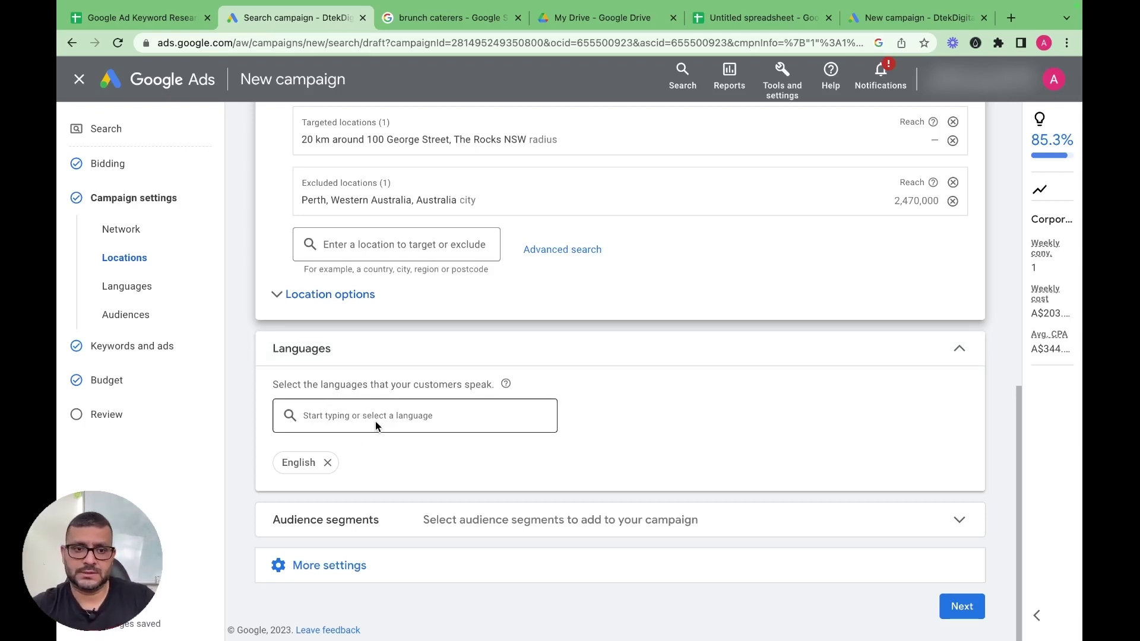
left_click(349, 565)
scroll(416, 534, "down", 3)
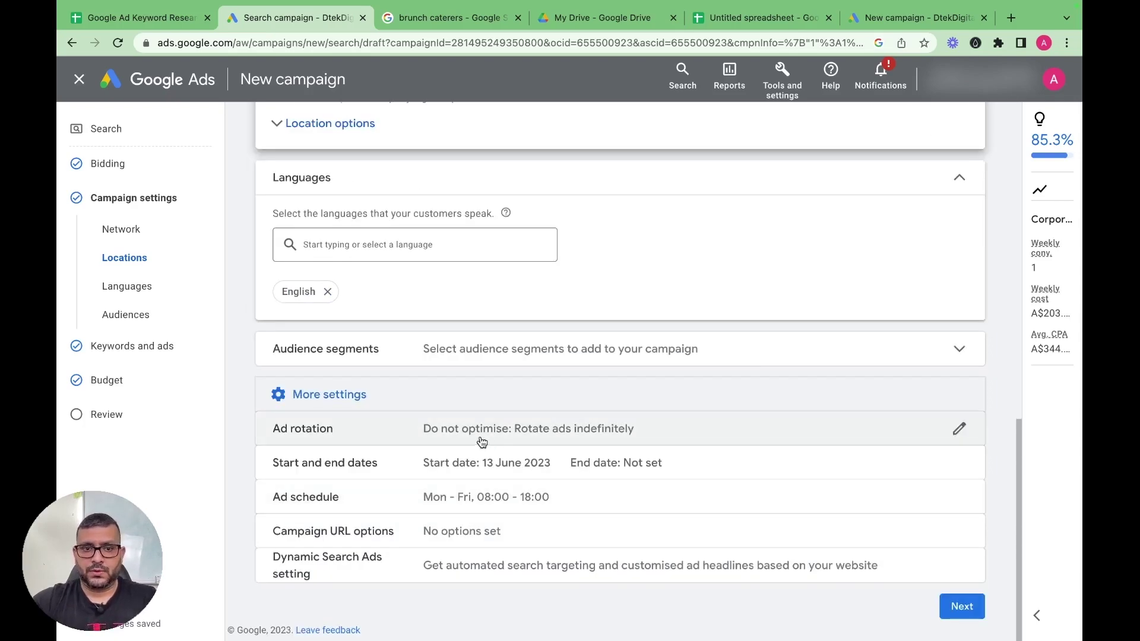
left_click(526, 435)
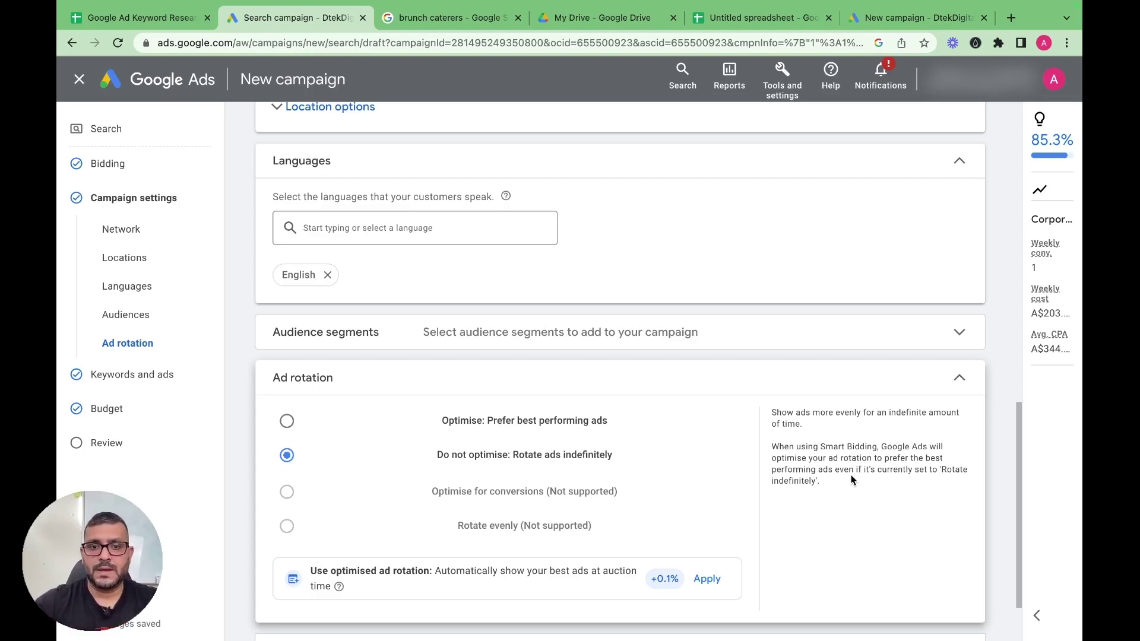
left_click(286, 456)
scroll(802, 523, "down", 2)
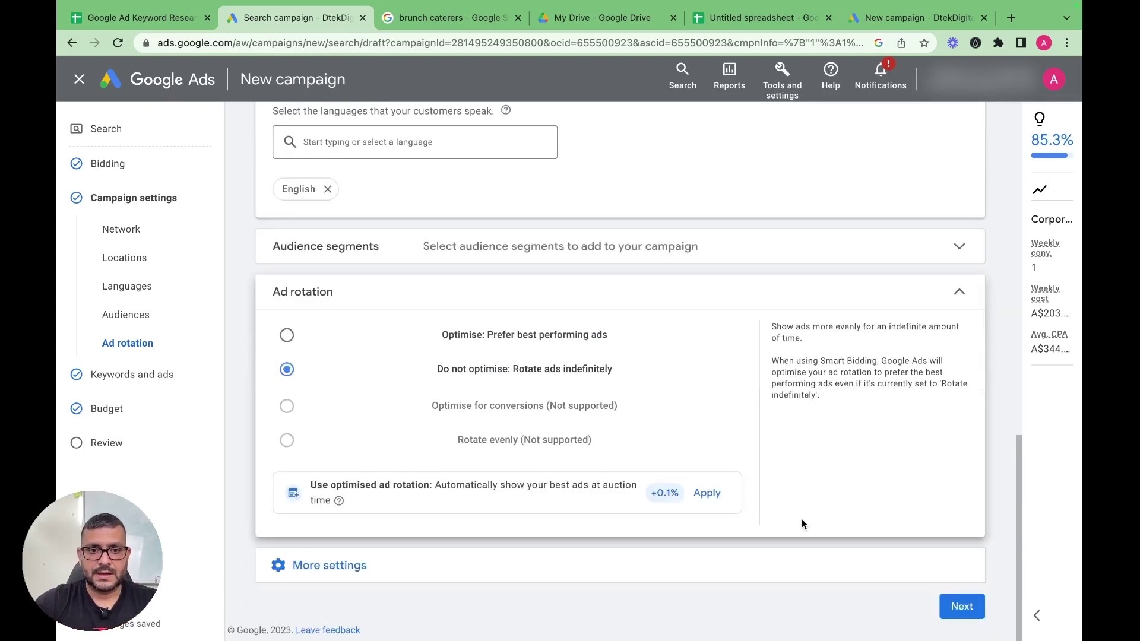
- Review the campaign's start and end date settings and collapse them without changes
left_click(435, 584)
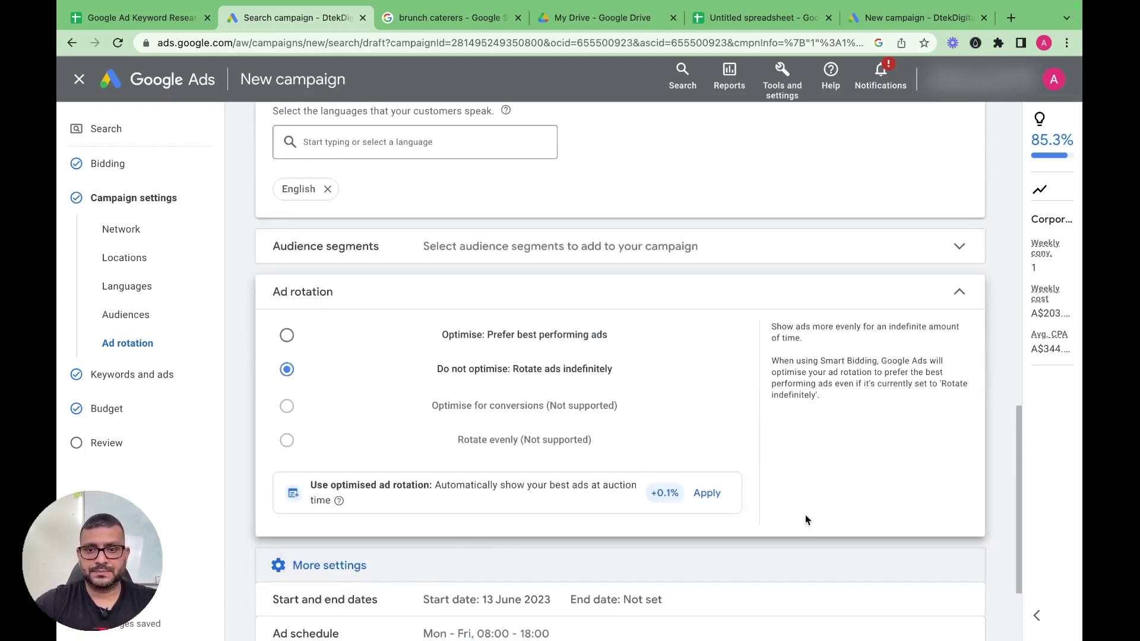
scroll(890, 481, "down", 3)
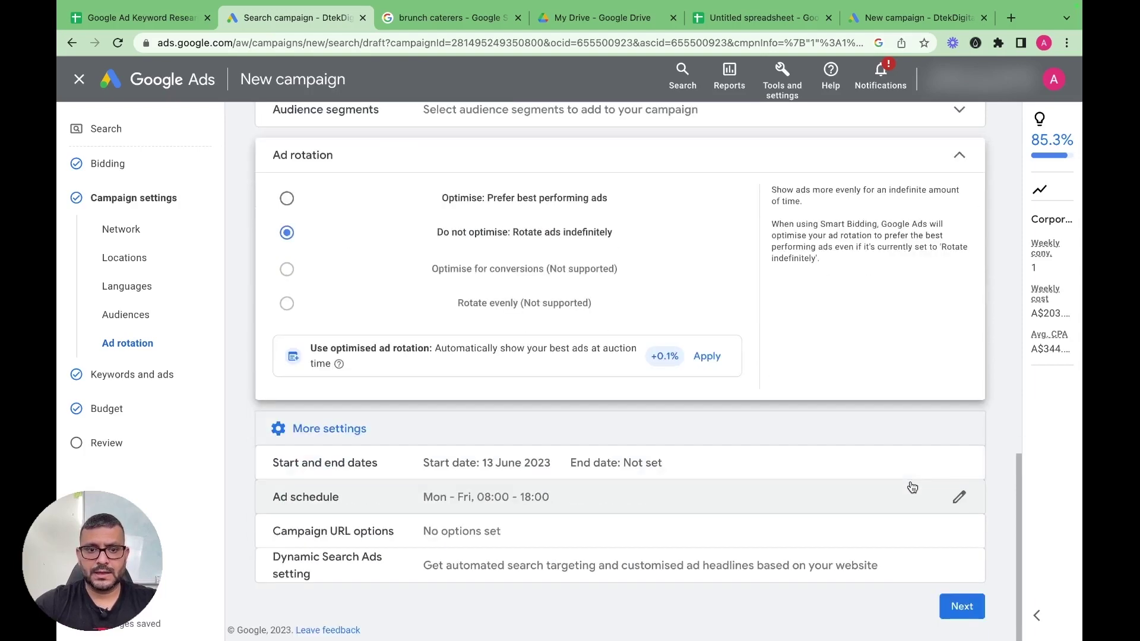
left_click(556, 465)
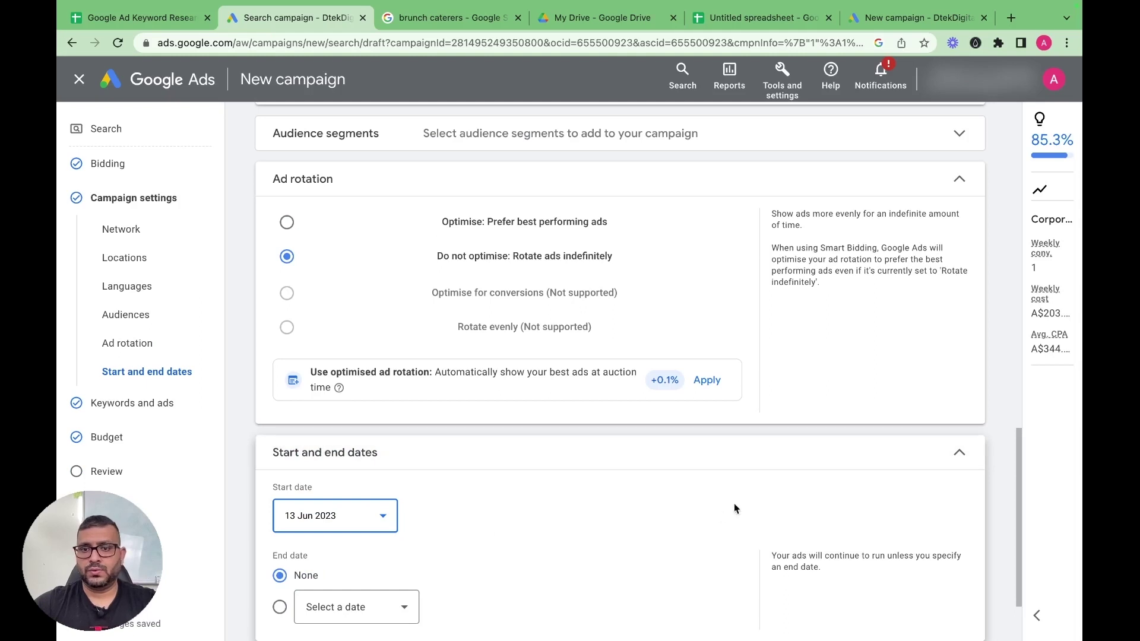
scroll(718, 514, "down", 1)
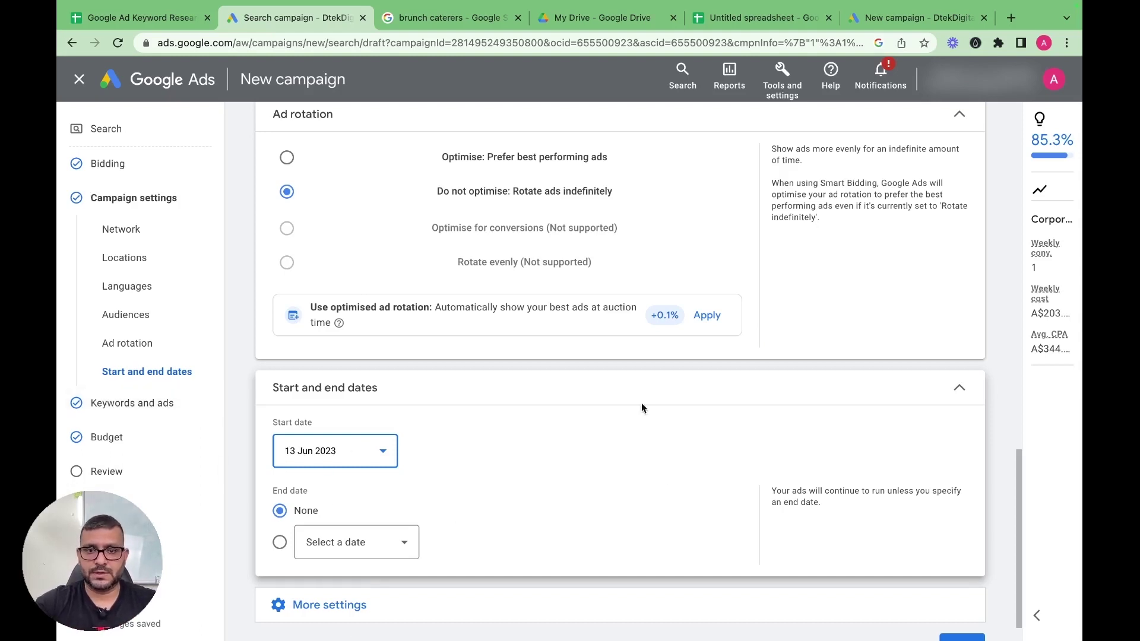
left_click(959, 387)
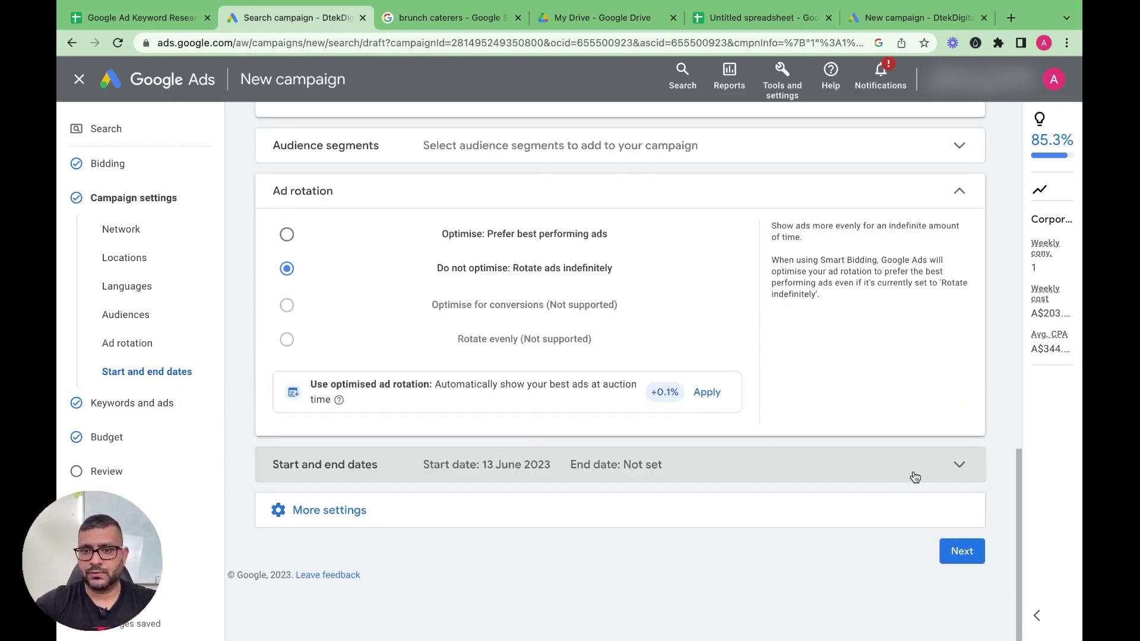
left_click(958, 465)
left_click(960, 457)
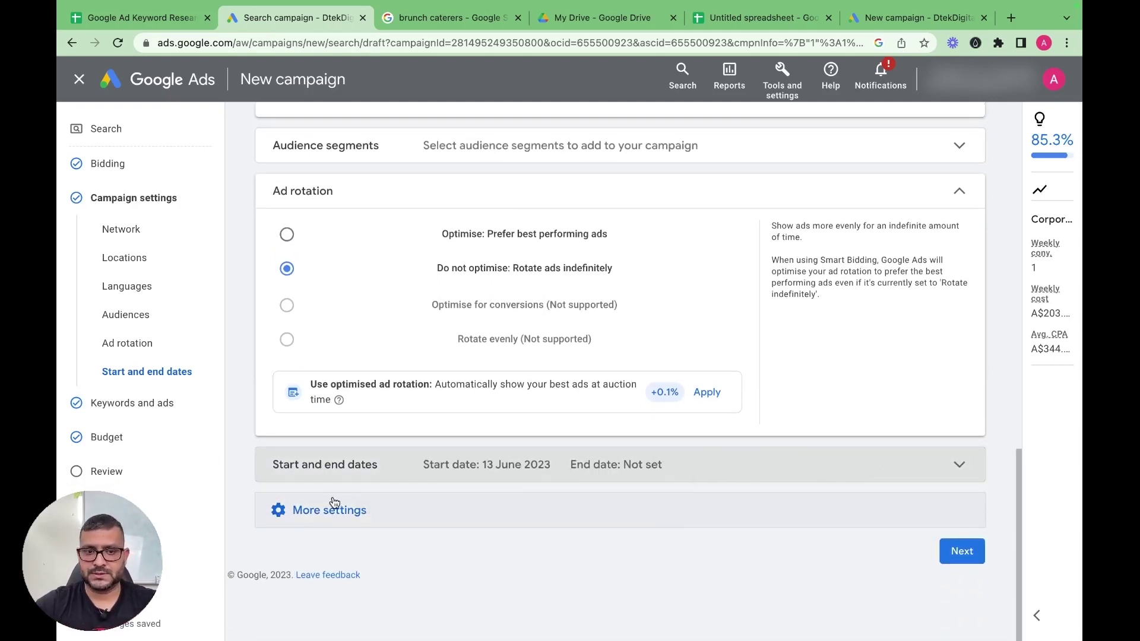
- Review the ad schedule and its available day options, keeping Mondays - Fridays from 08:00 to 18:00
left_click(353, 511)
scroll(391, 504, "down", 1)
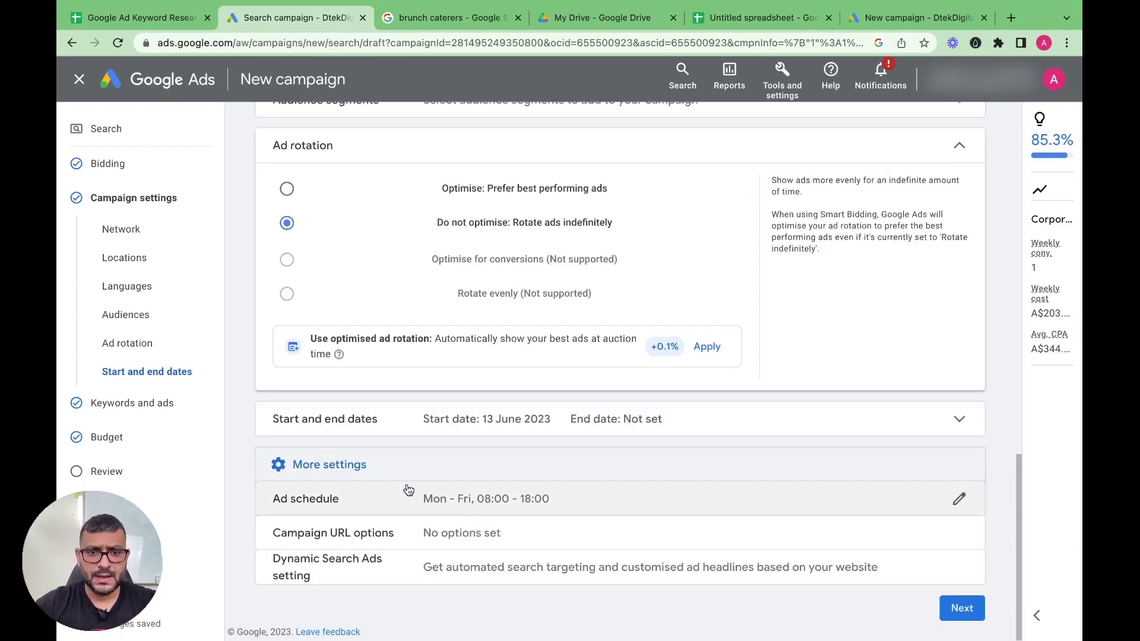
left_click(616, 506)
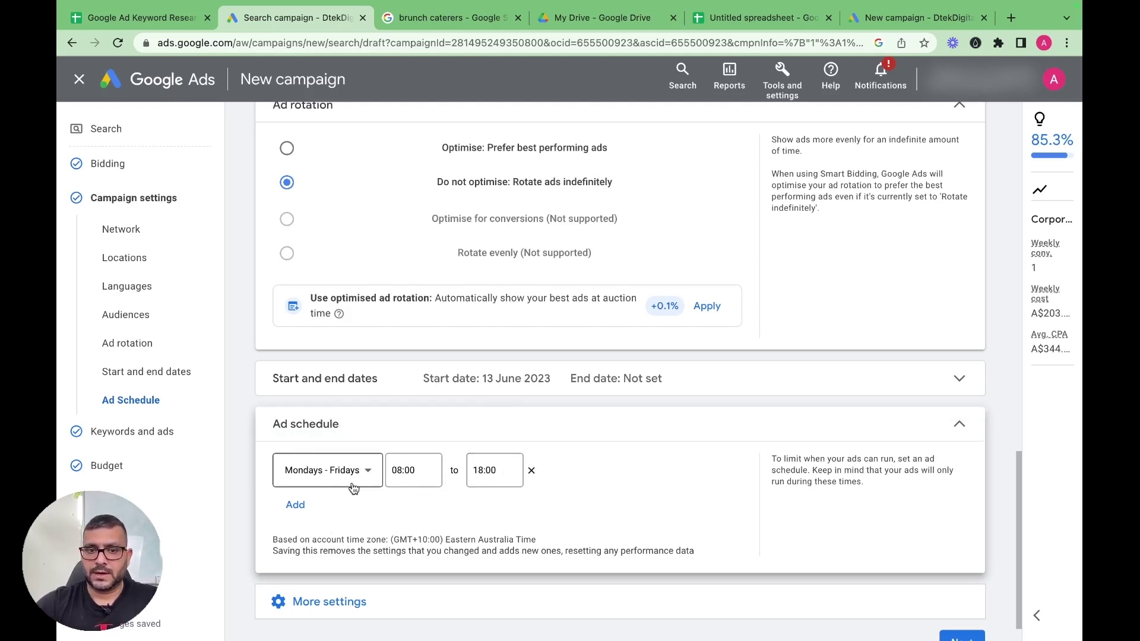
scroll(649, 511, "down", 1)
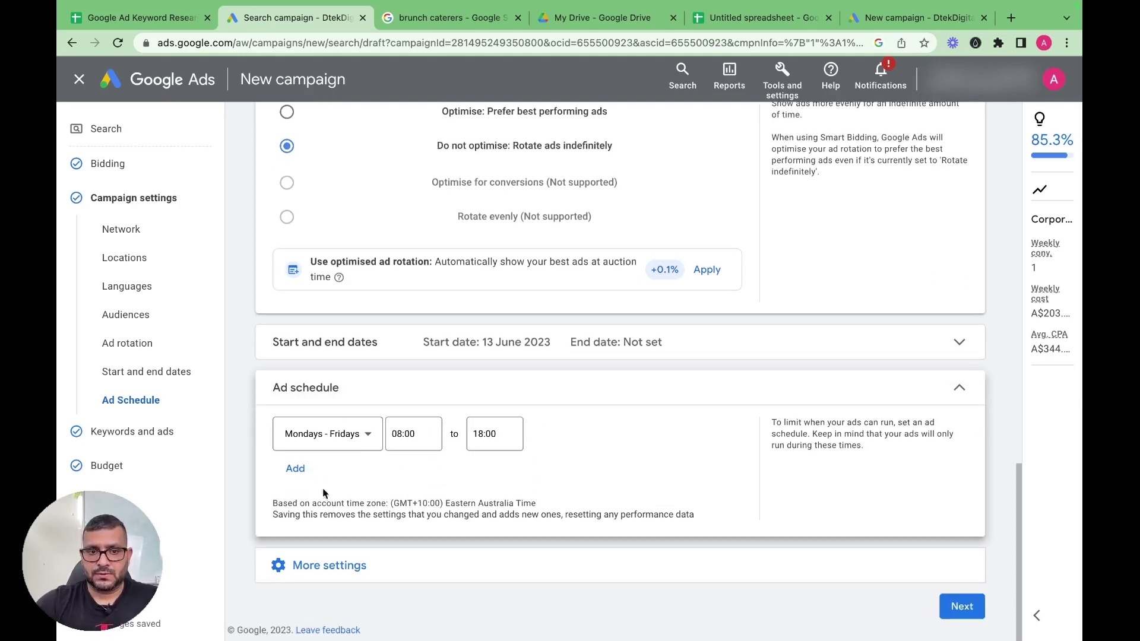
left_click(320, 435)
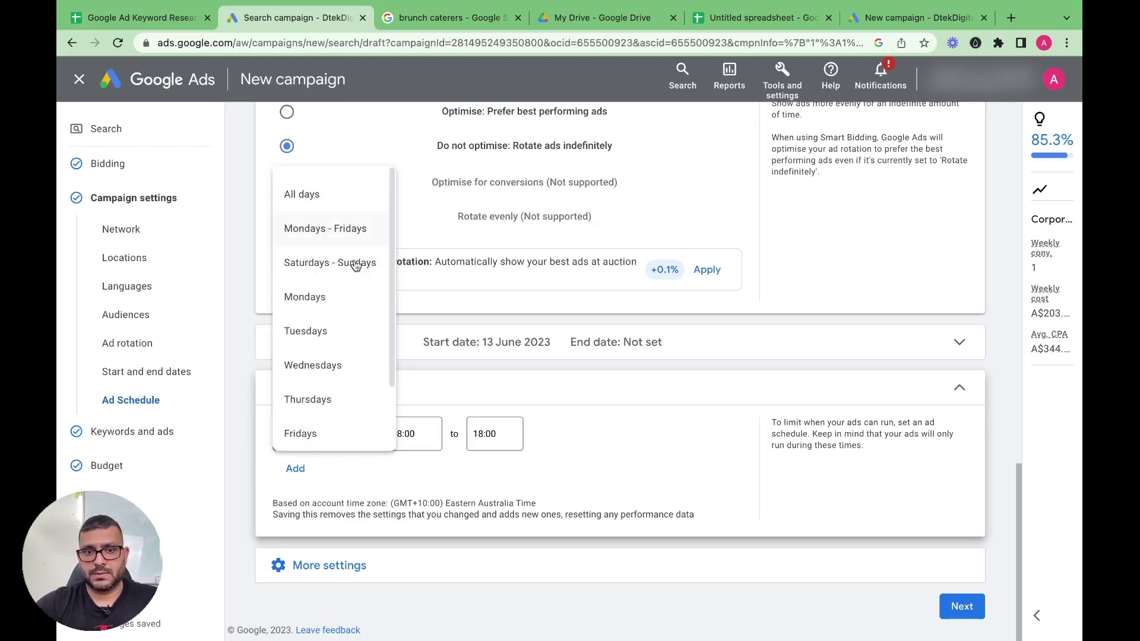
left_click(482, 466)
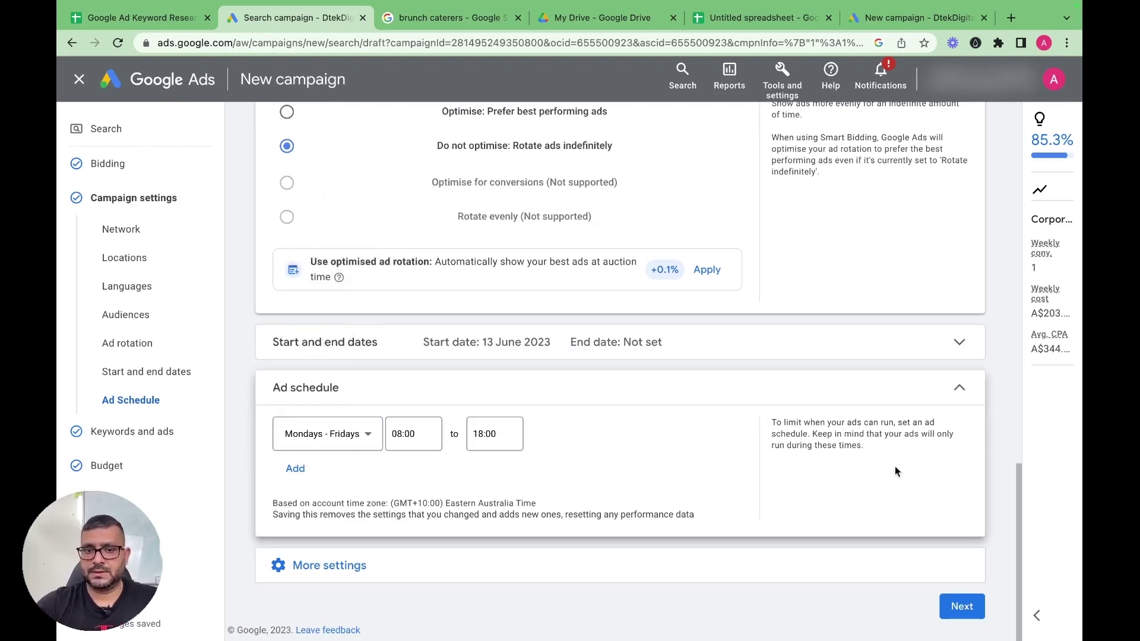
- Check the remaining additional campaign settings and proceed to the keywords and ads setup
left_click(350, 567)
scroll(439, 499, "down", 2)
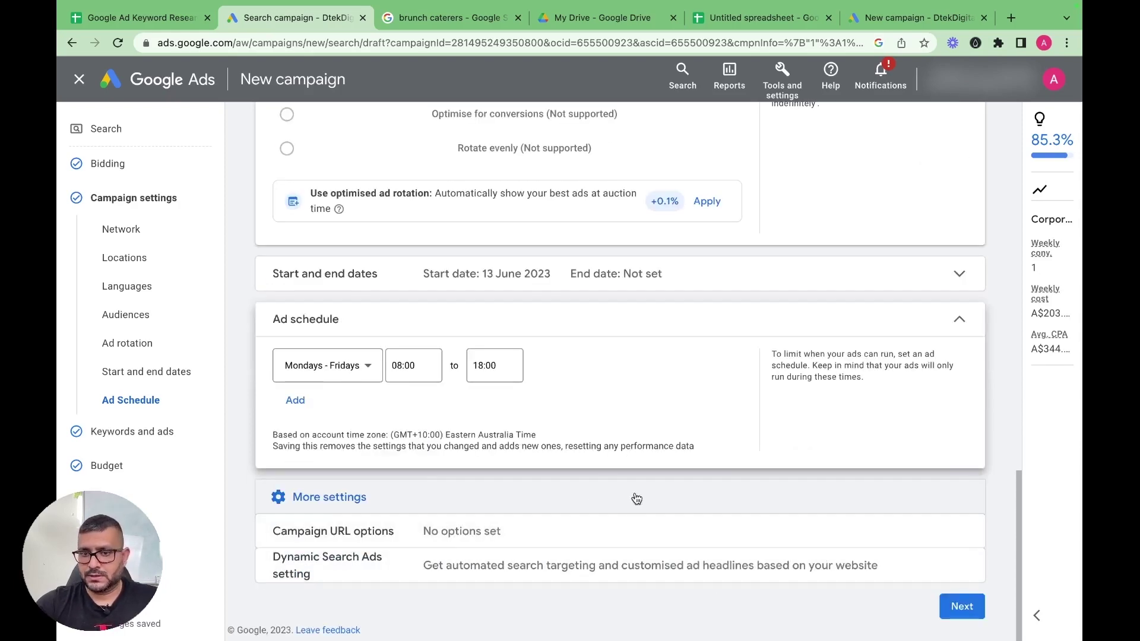
left_click(961, 607)
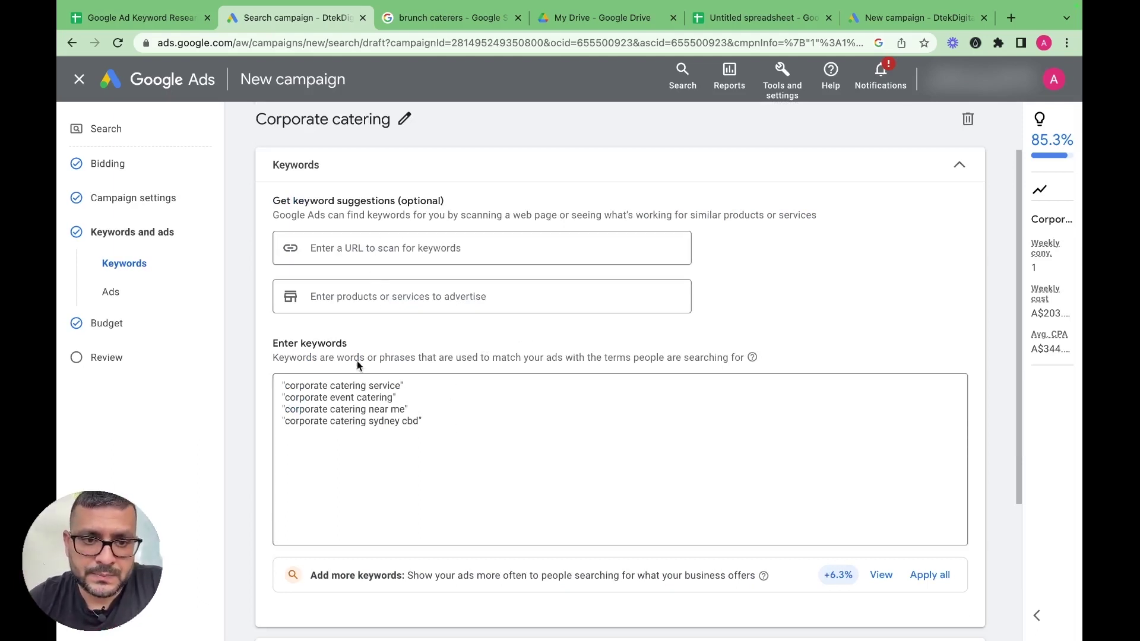
- Compare the Corporate catering ad group's entered keywords with the AD GROUP 1 sheet of the keyword research spreadsheet
left_click_drag(427, 433, 283, 386)
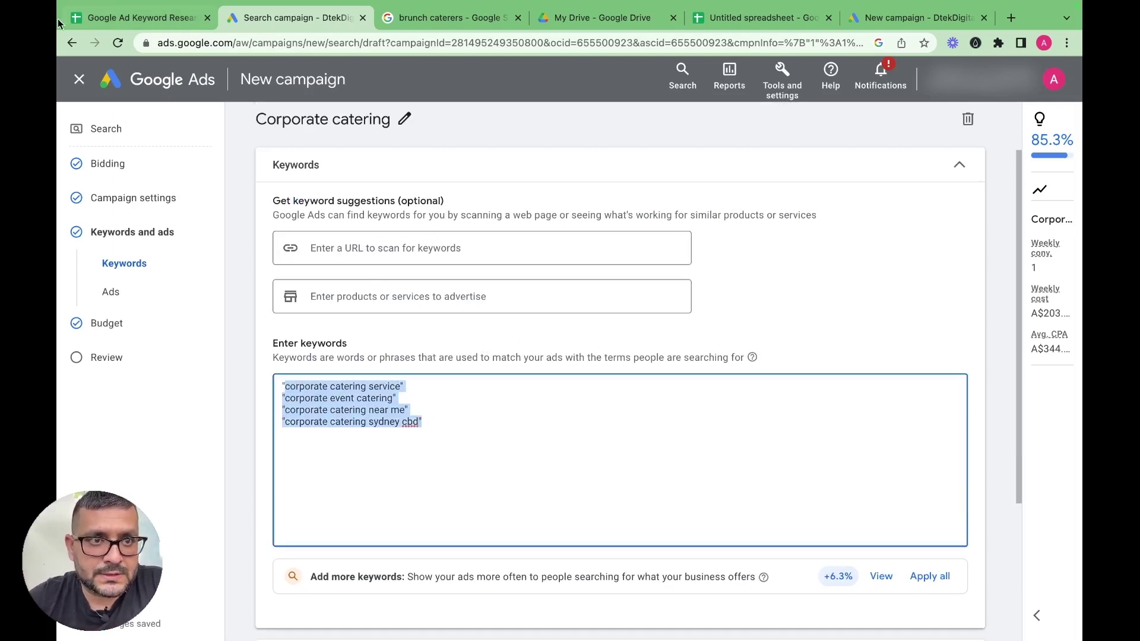
key("super+1")
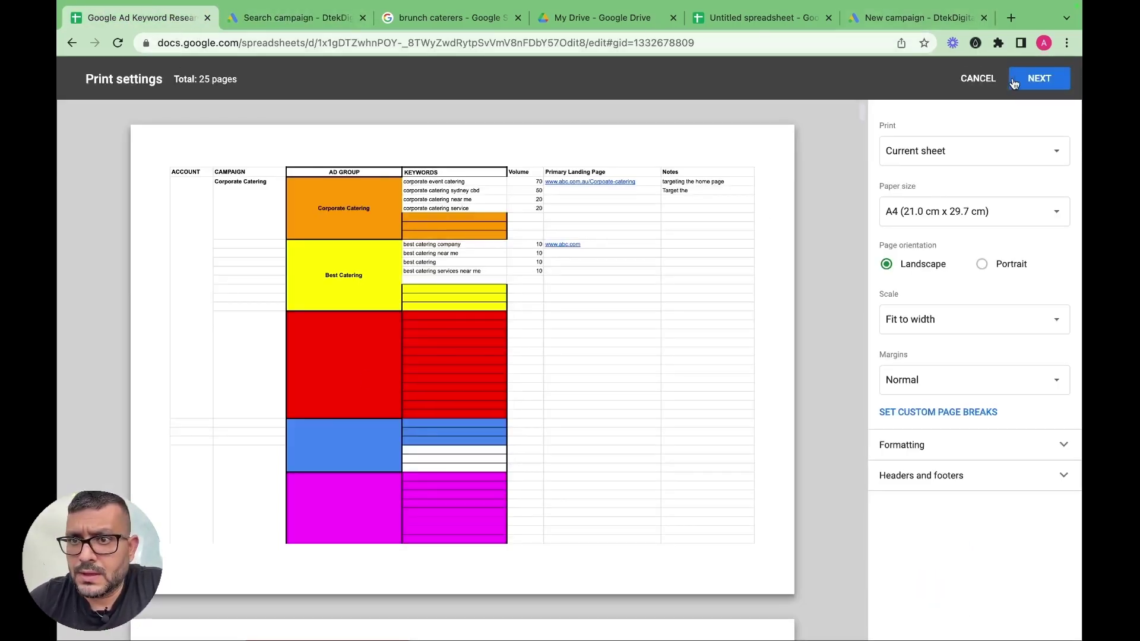
left_click(978, 78)
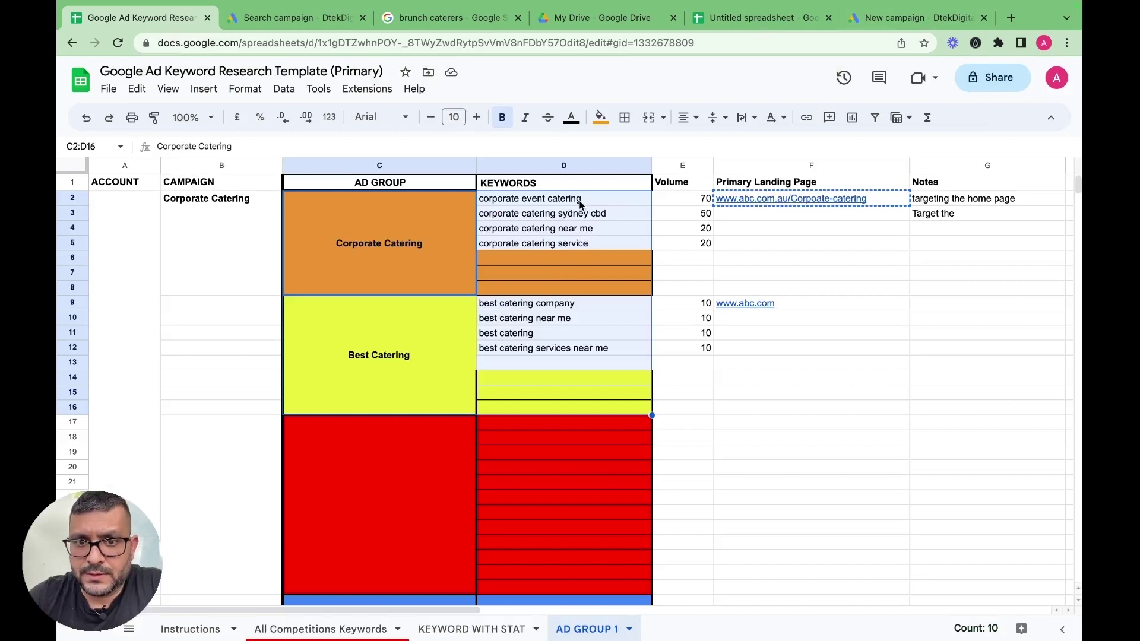
left_click(293, 17)
left_click(473, 421)
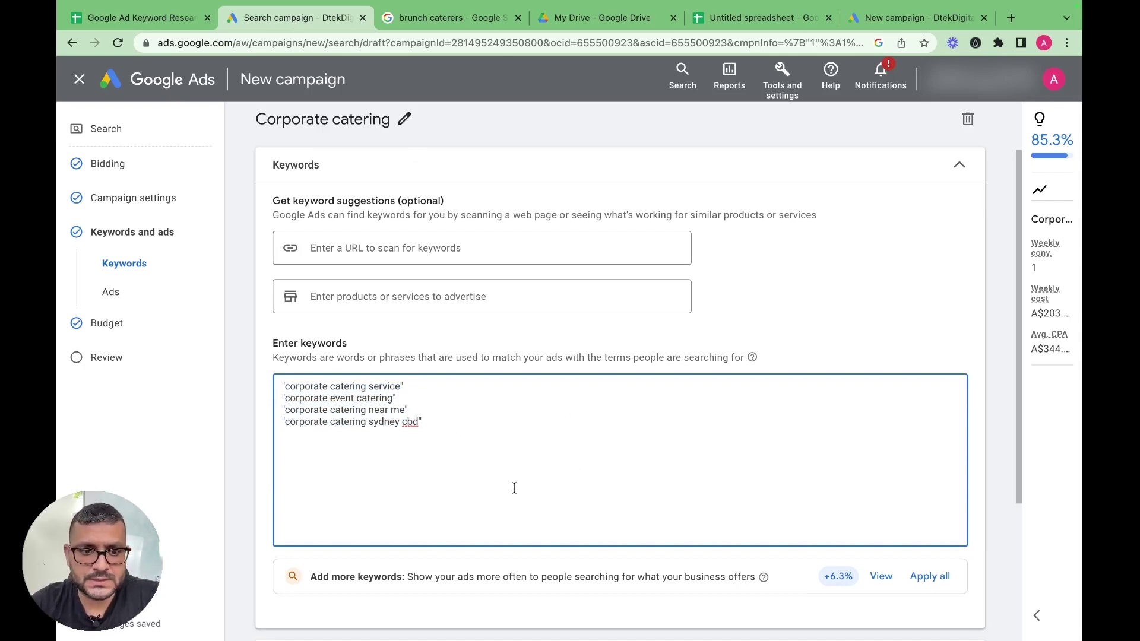
- Open the Corporate catering ad group's existing ad for editing
scroll(514, 489, "down", 1)
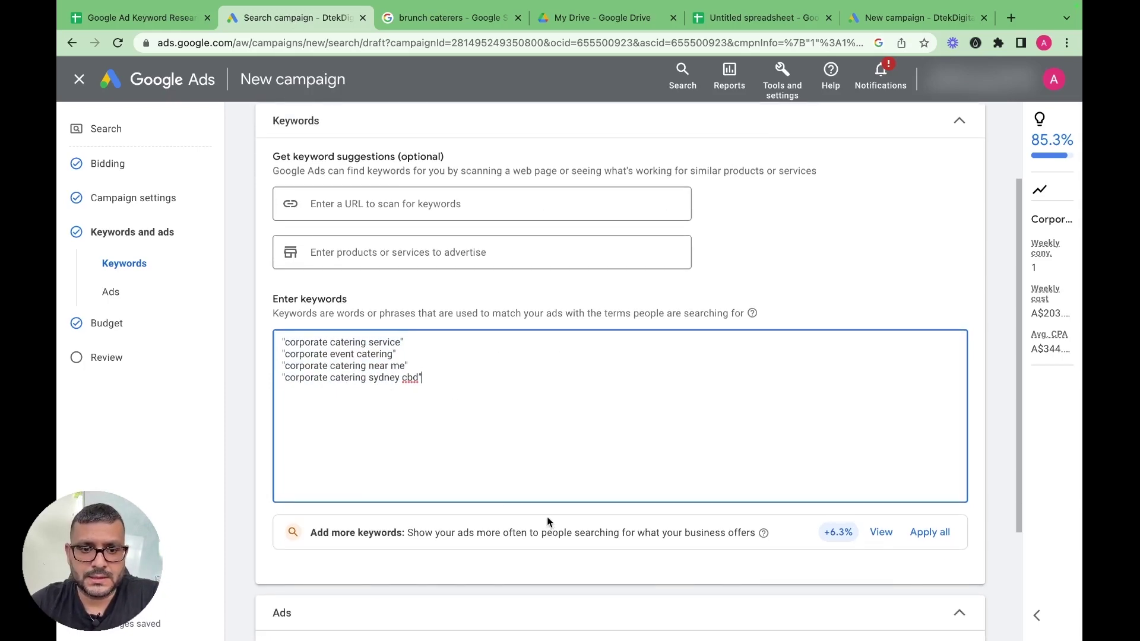
scroll(547, 516, "down", 3)
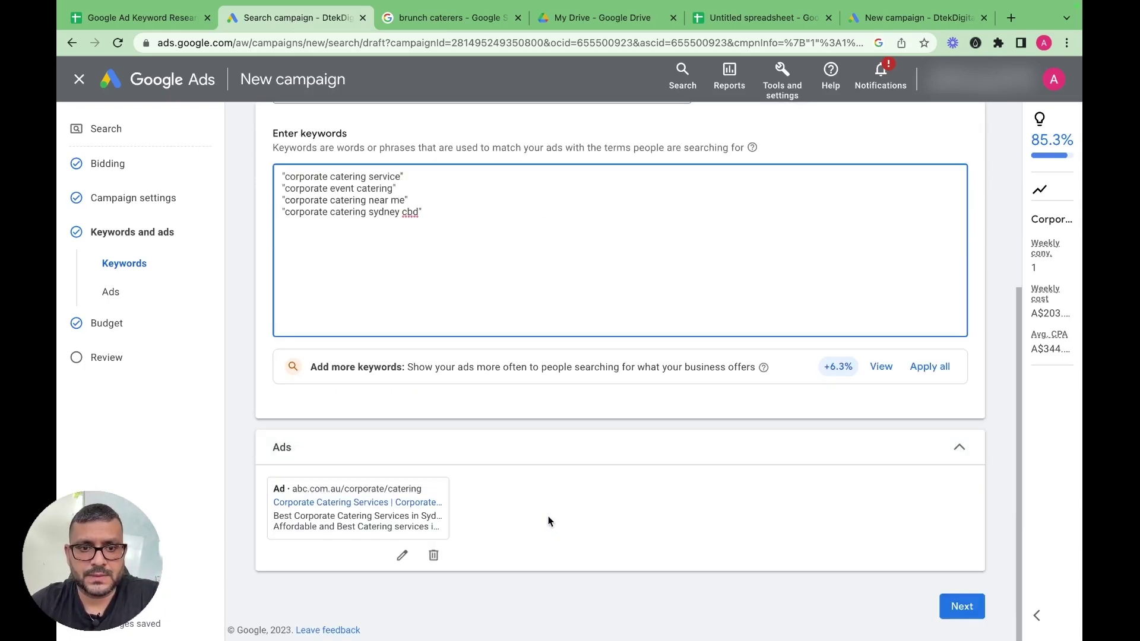
left_click(963, 607)
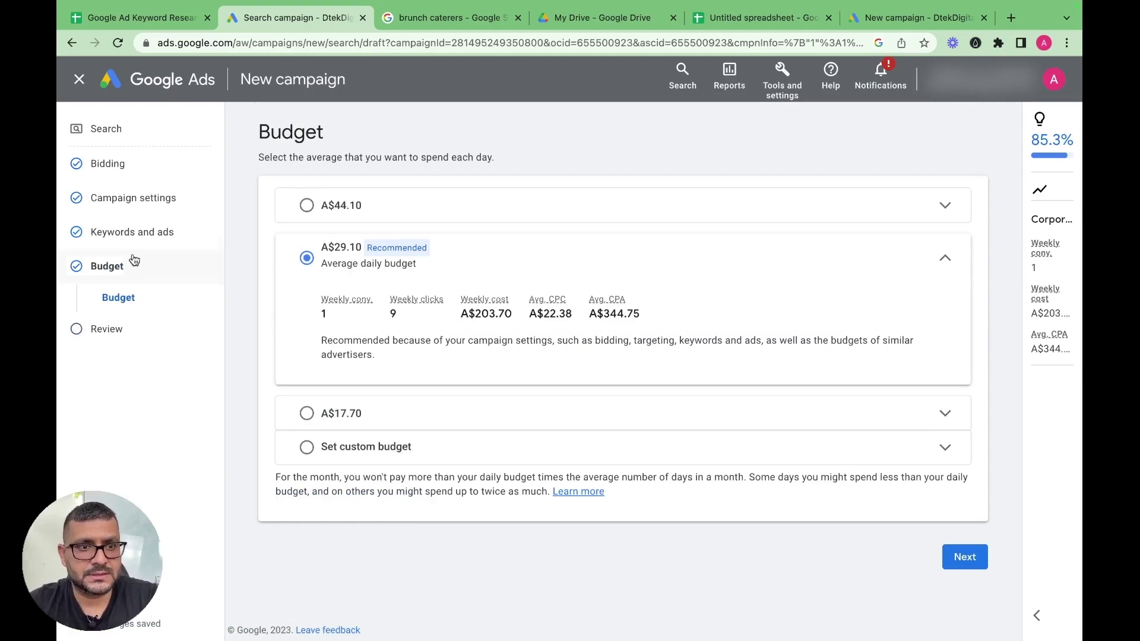
left_click(104, 237)
left_click(126, 291)
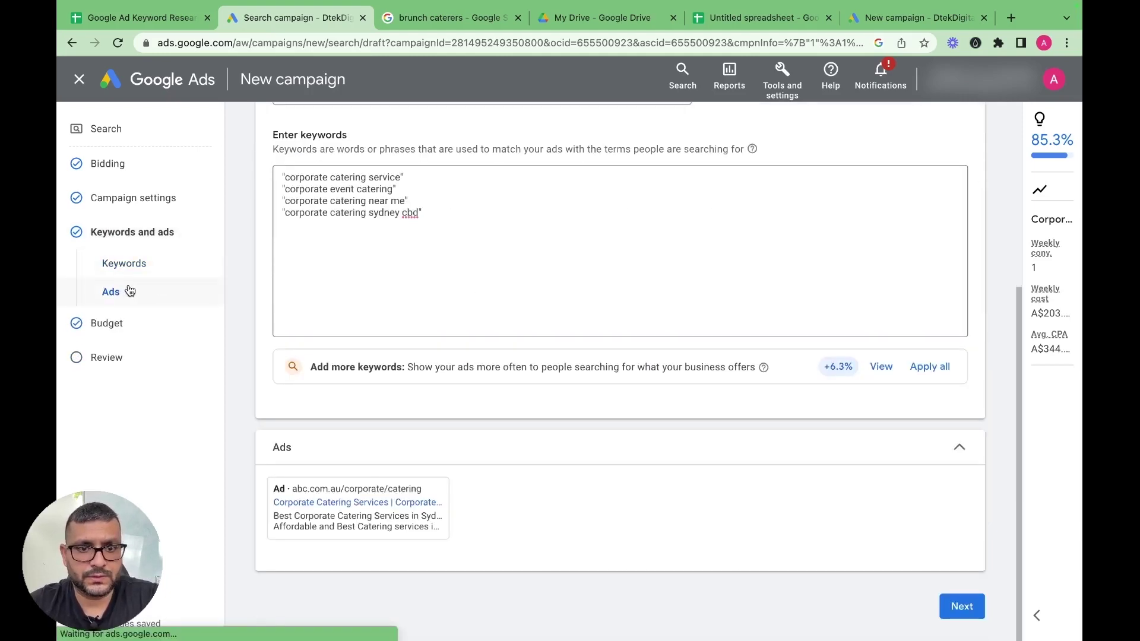
left_click(401, 555)
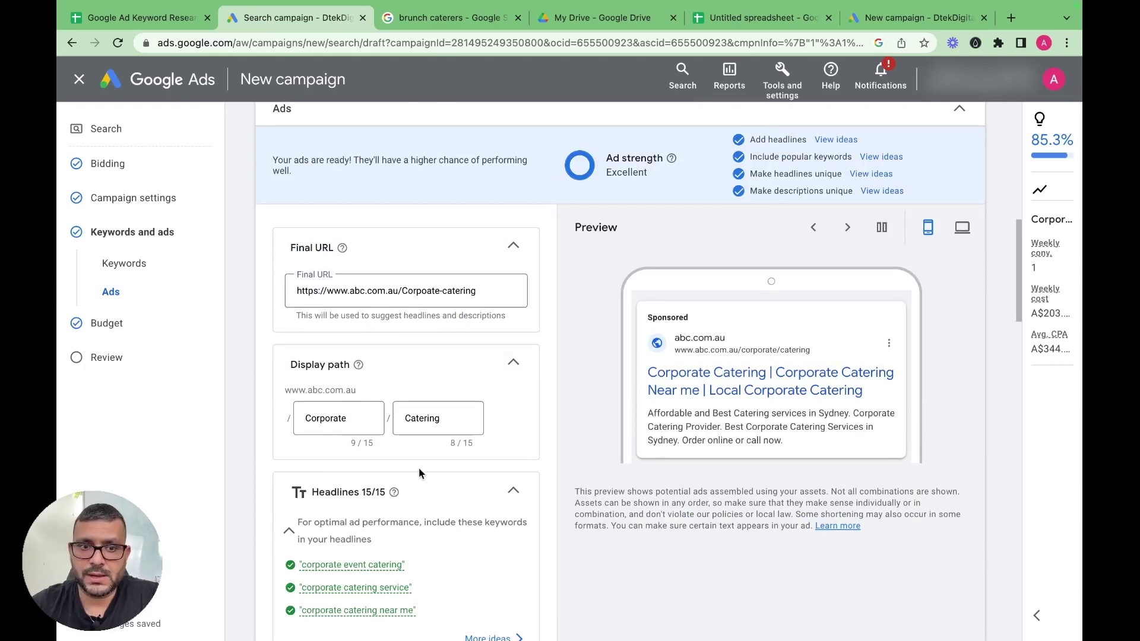
- Review the ad's final URL, display path and headlines alongside the mobile preview
scroll(410, 439, "down", 1)
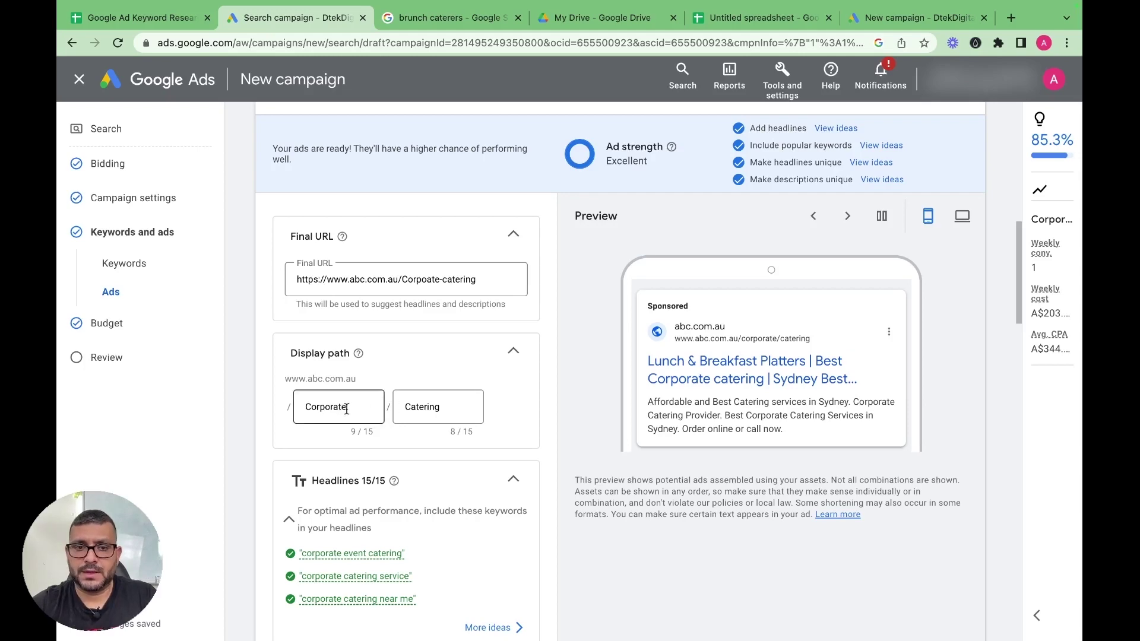
scroll(463, 416, "down", 6)
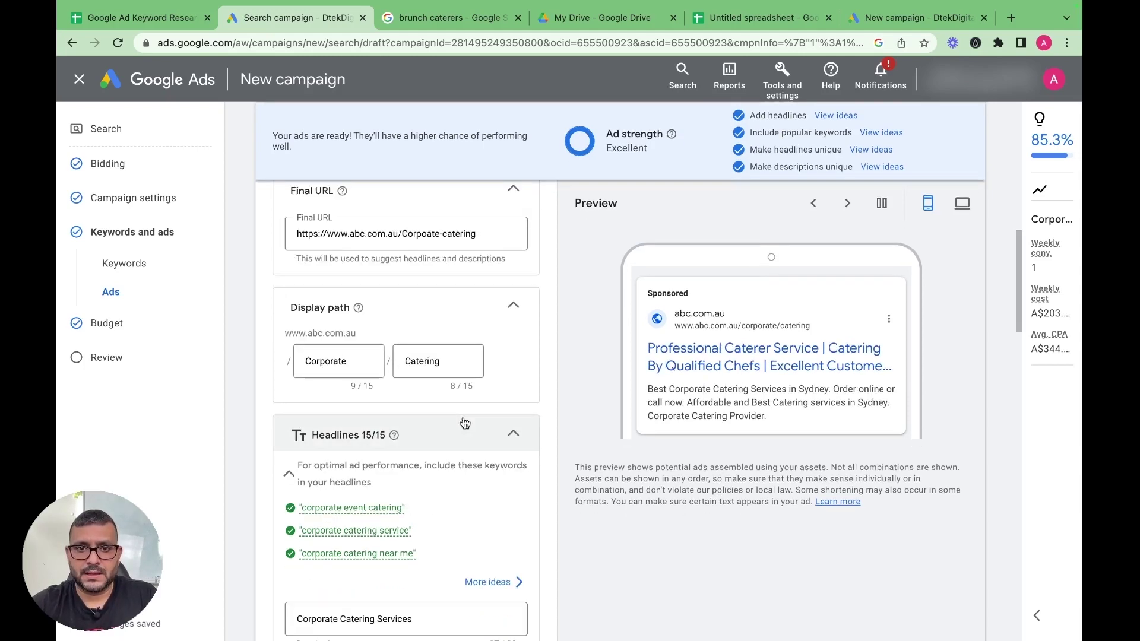
scroll(522, 362, "down", 3)
scroll(463, 380, "up", 1)
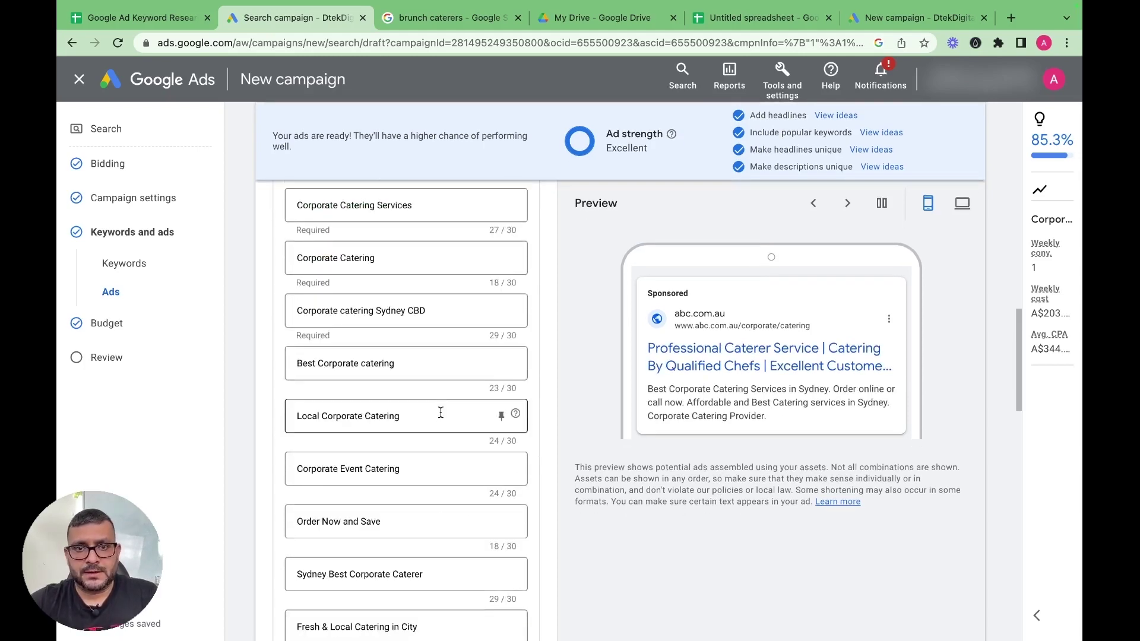
scroll(474, 339, "up", 1)
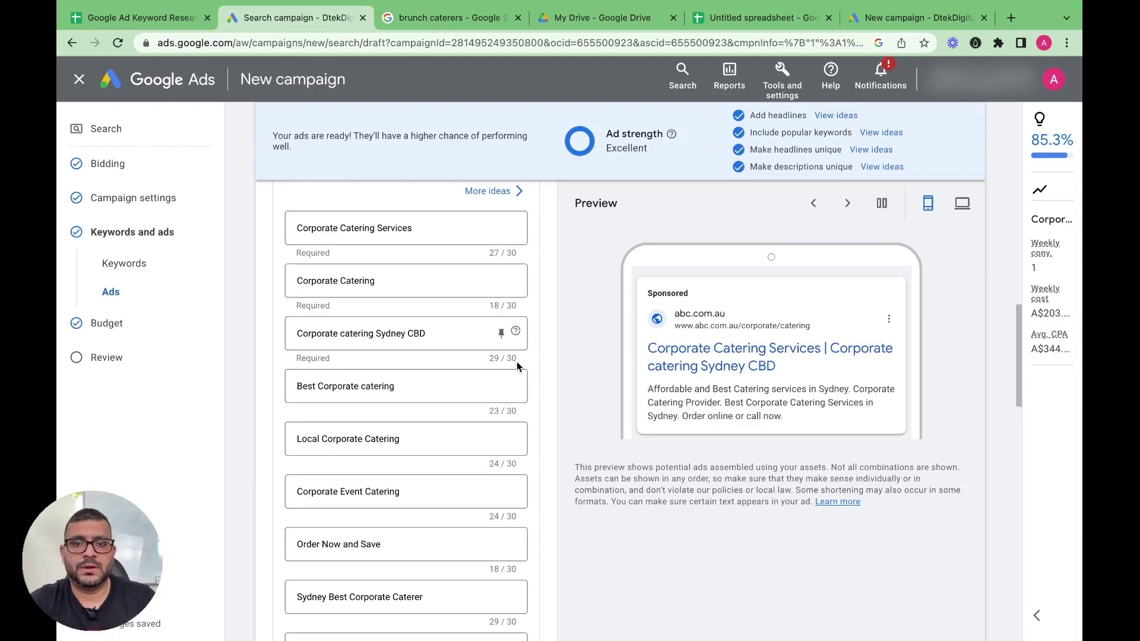
mouse_move(515, 383)
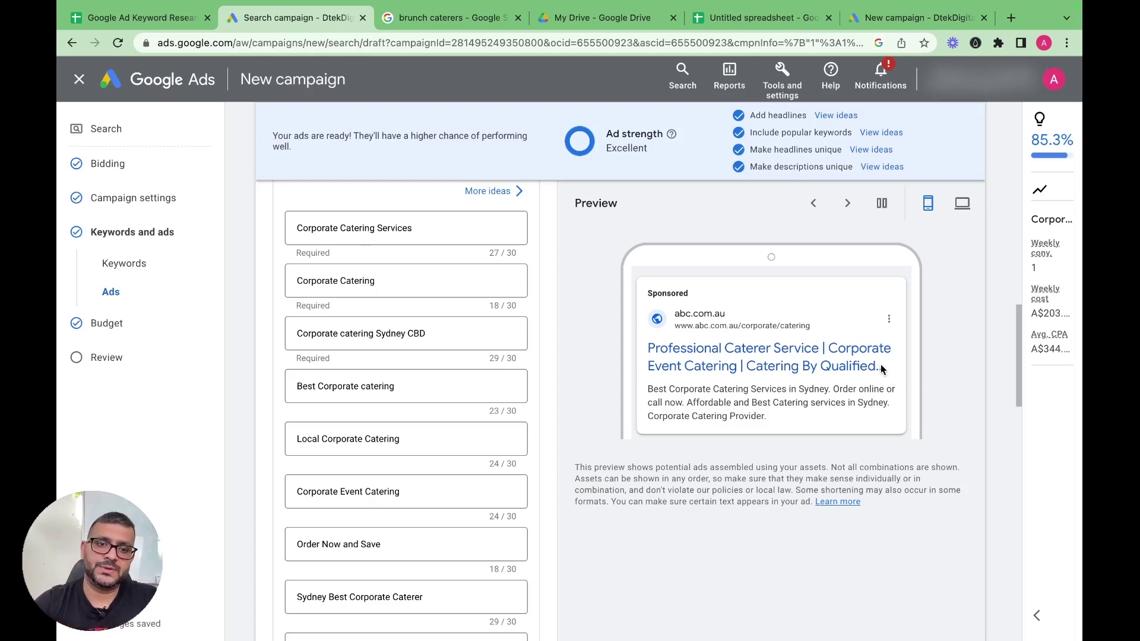
scroll(485, 391, "down", 2)
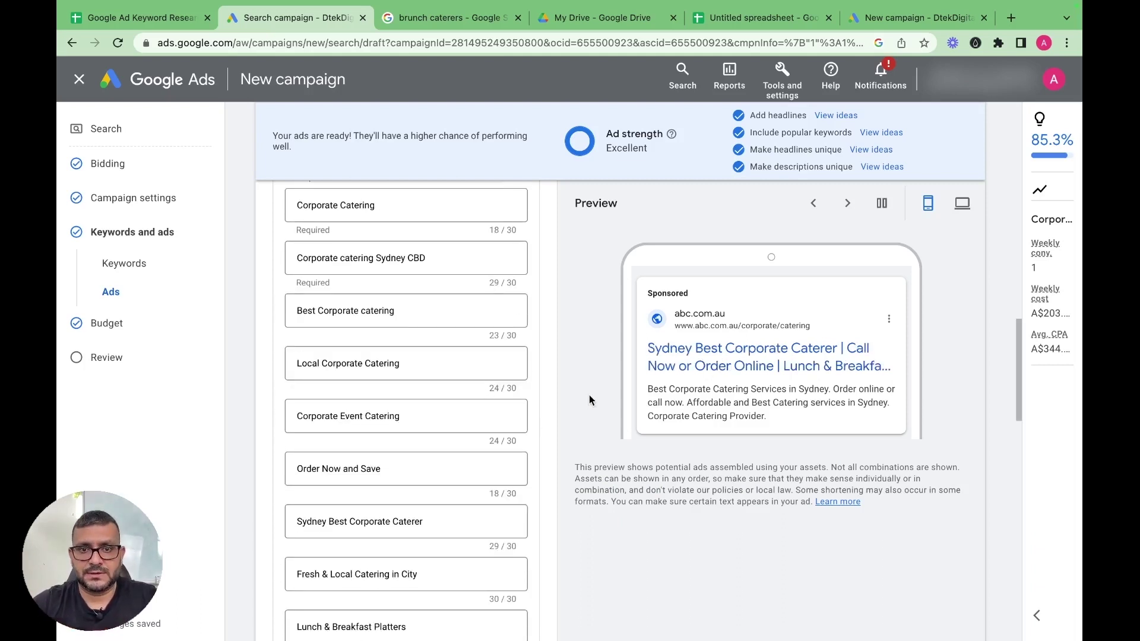
scroll(588, 397, "up", 2)
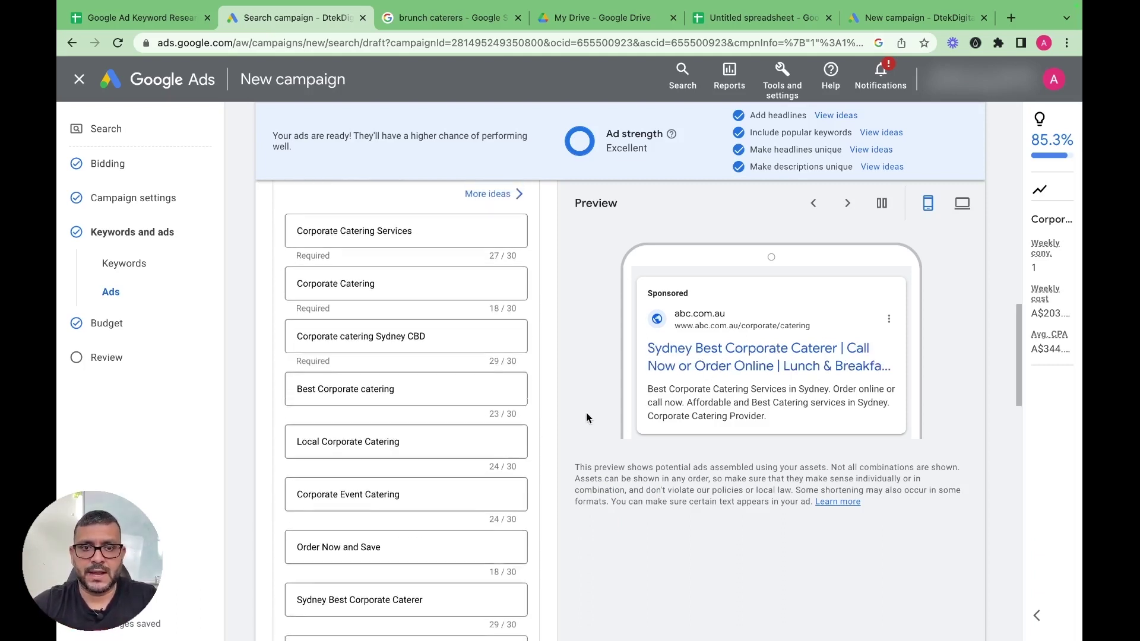
- Compare the ad's headlines with the suggested keywords "corporate event catering", "corporate catering service" and "corporate catering near me"
scroll(586, 412, "up", 1)
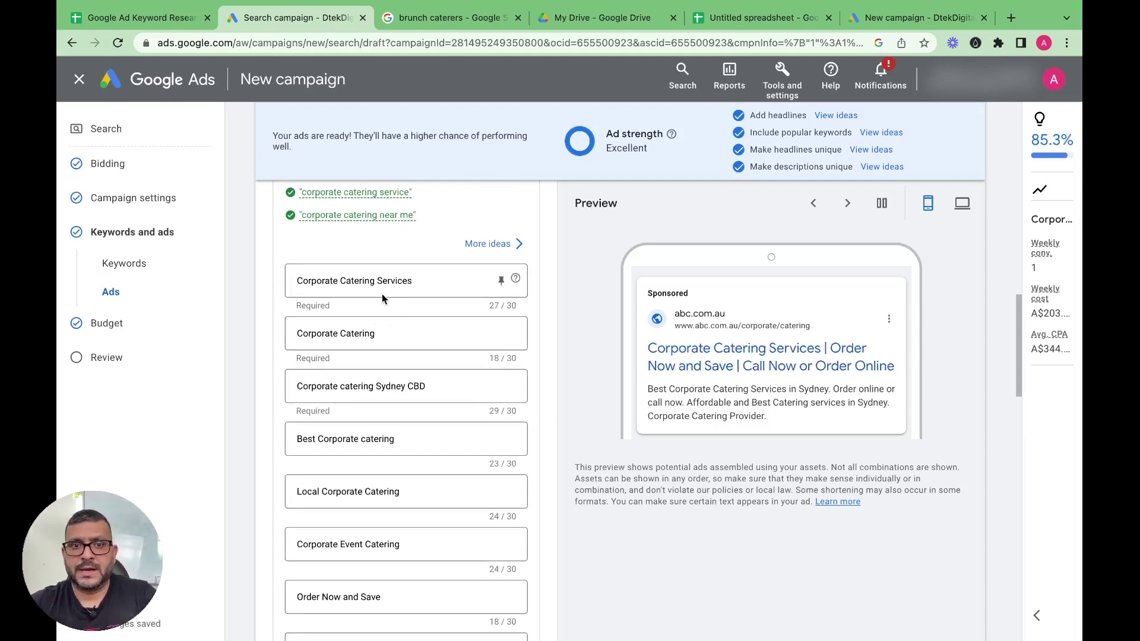
scroll(392, 309, "down", 1)
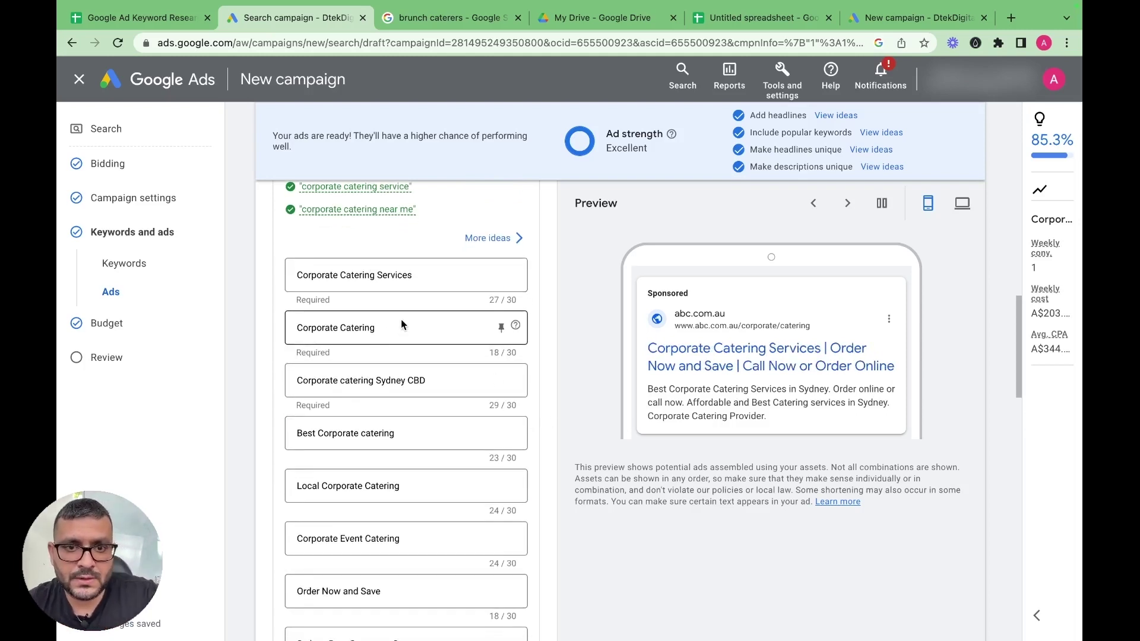
scroll(402, 324, "up", 2)
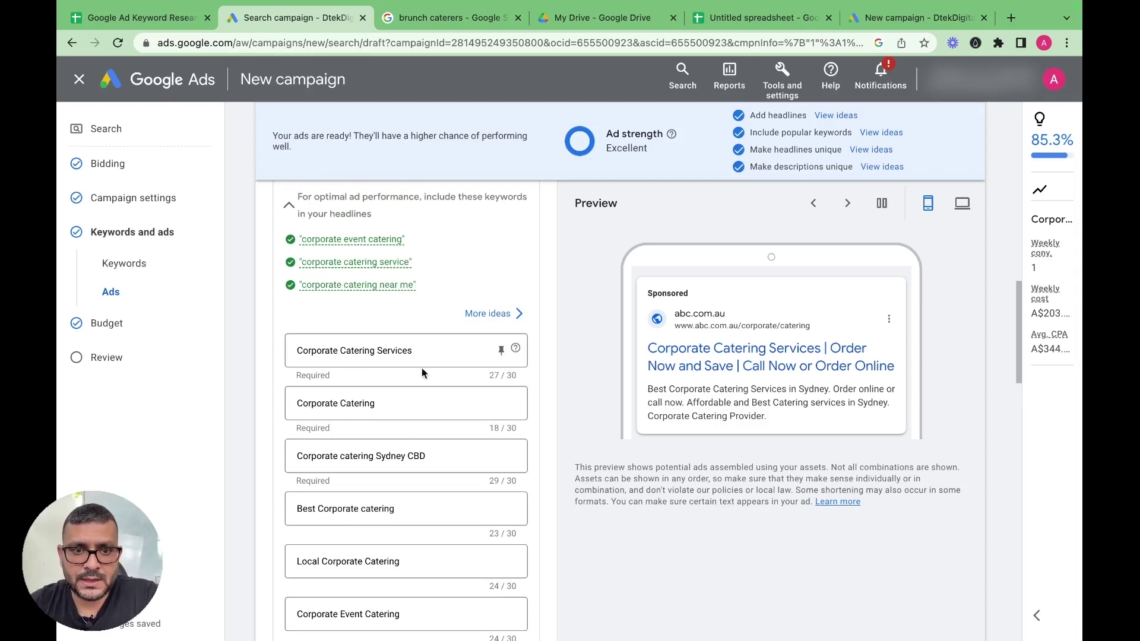
mouse_move(339, 235)
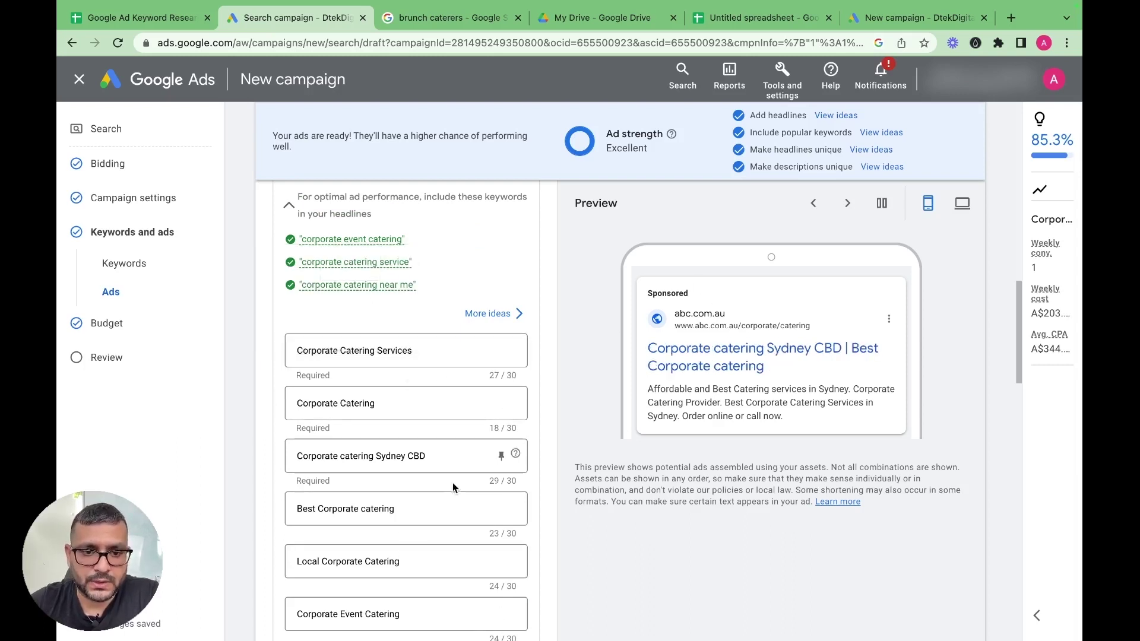
scroll(454, 476, "down", 1)
scroll(455, 473, "up", 2)
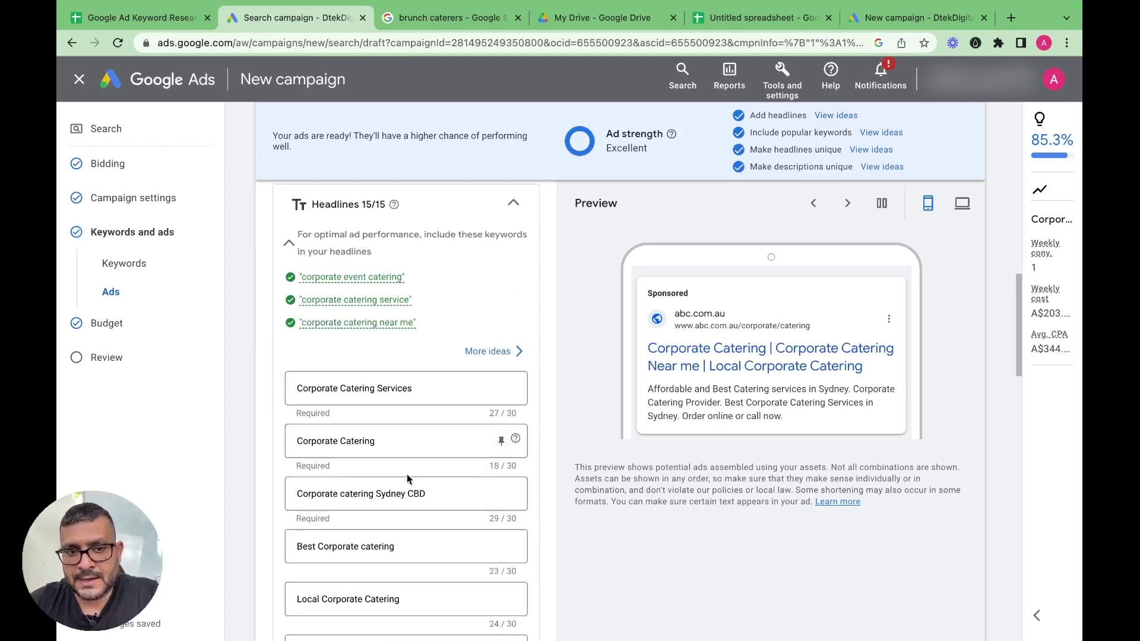
mouse_move(299, 285)
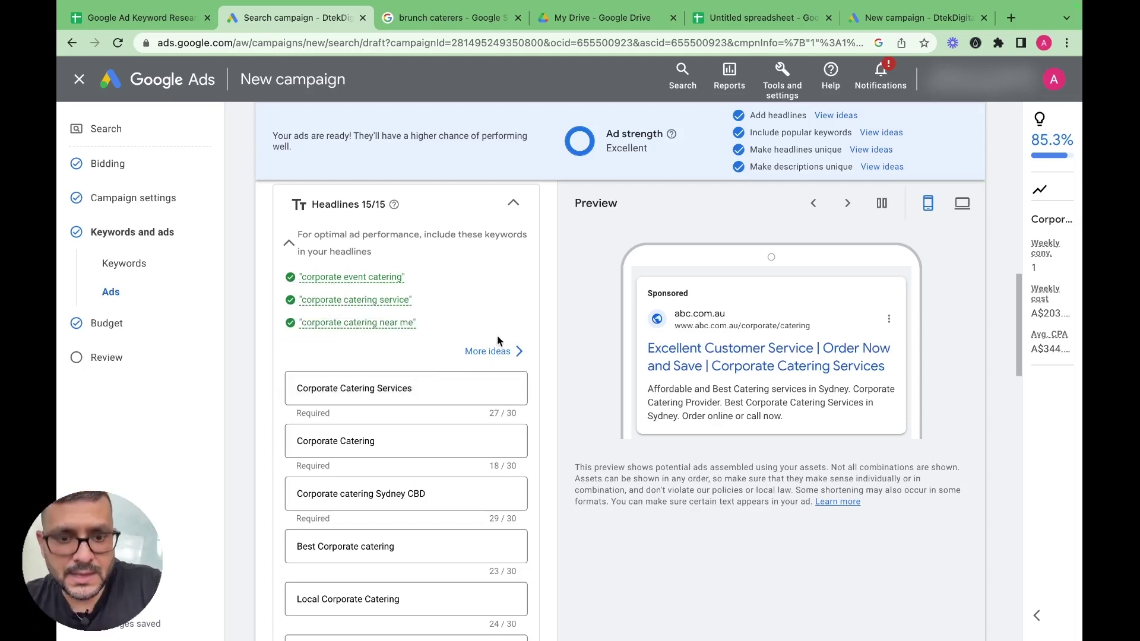
- Review the ad's two written descriptions and add a fourth description field
scroll(509, 439, "down", 12)
scroll(516, 461, "down", 3)
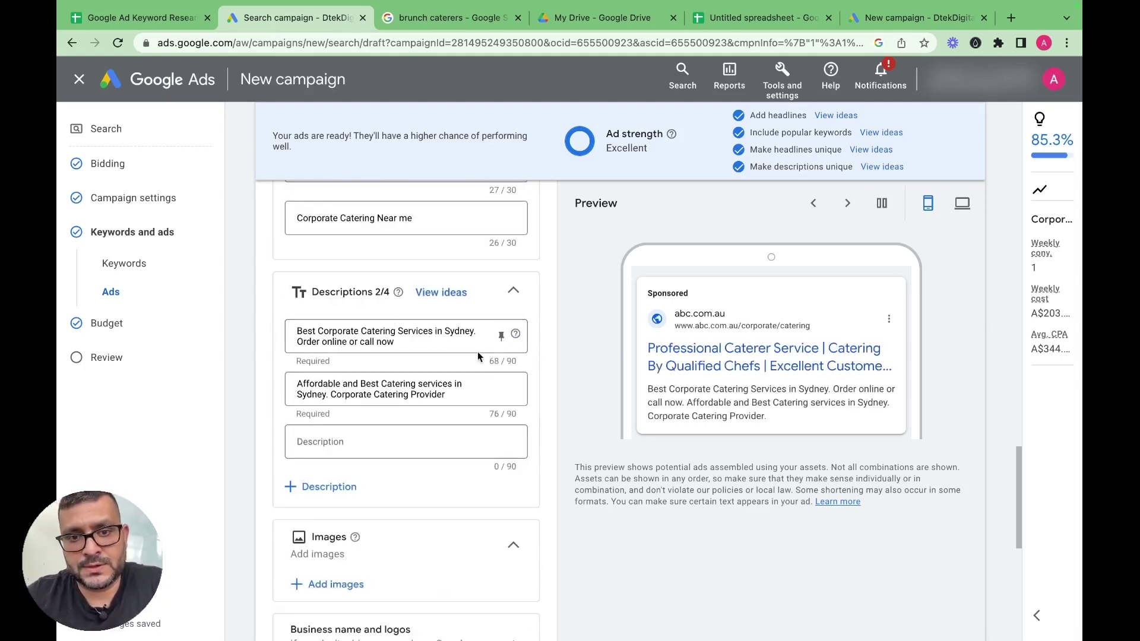
left_click(408, 341)
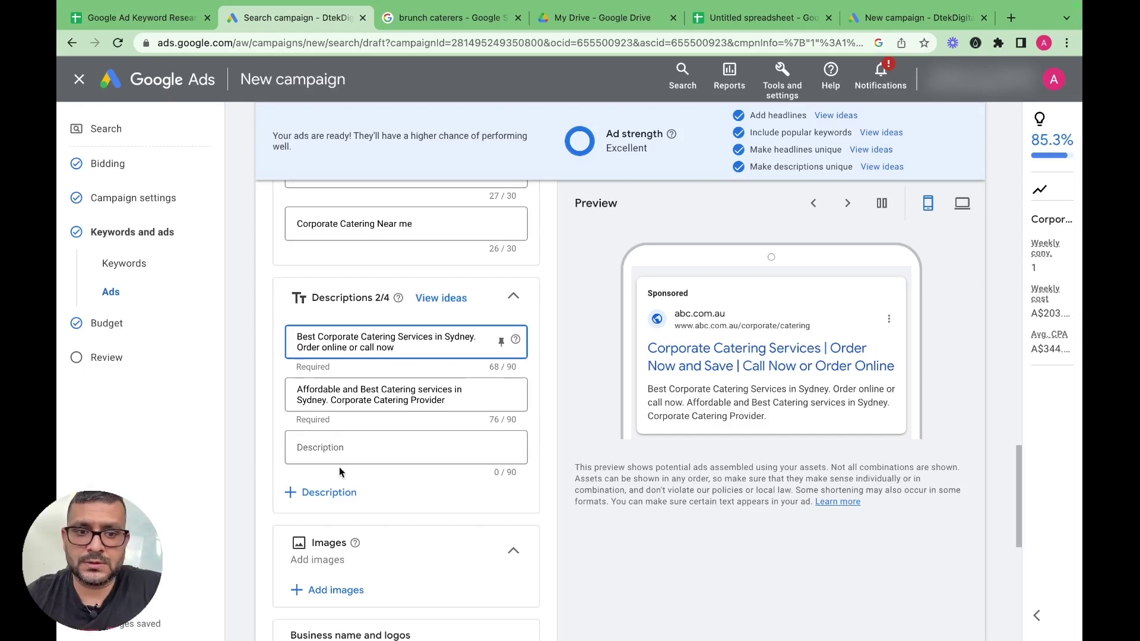
left_click(320, 492)
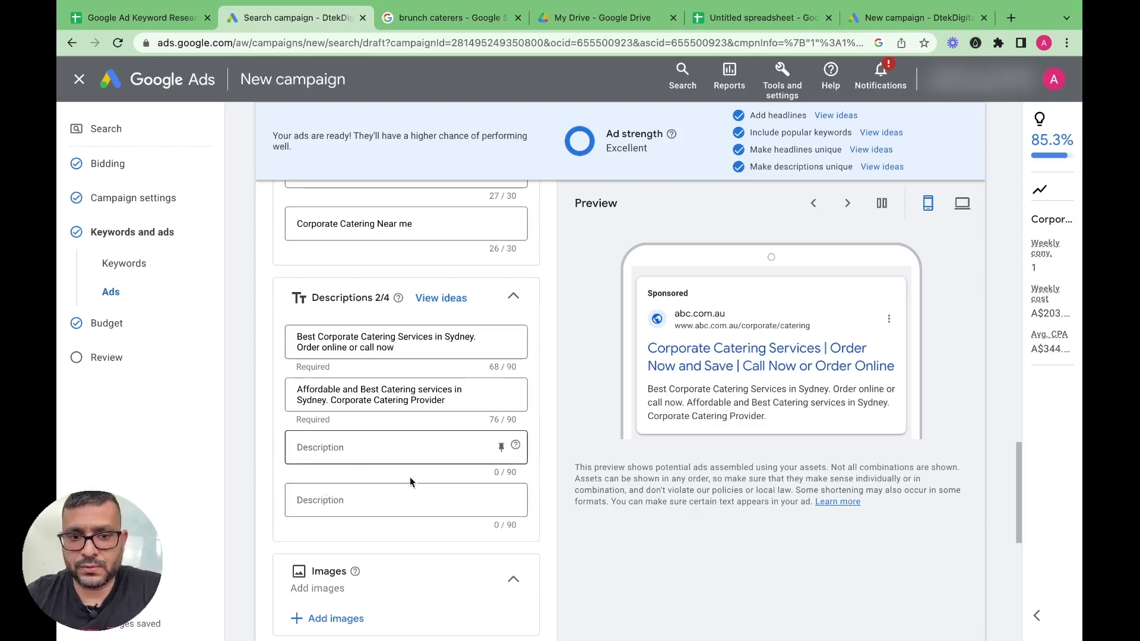
- Check the ad group's keywords against the ad strength rating and its headline, keyword and description recommendations
scroll(460, 476, "up", 15)
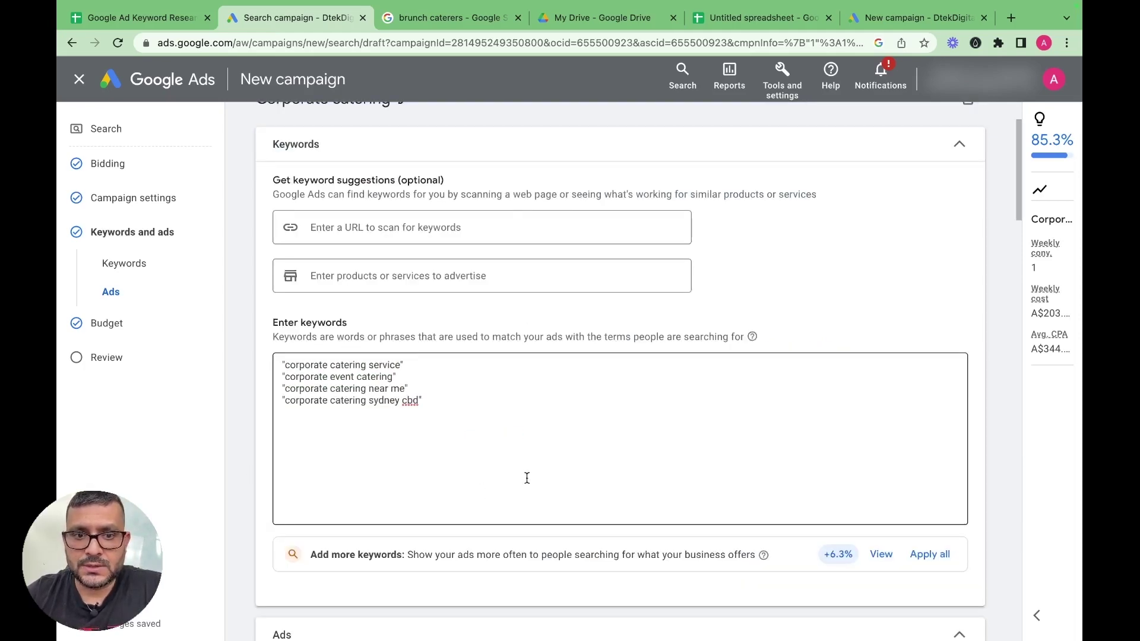
scroll(526, 477, "down", 7)
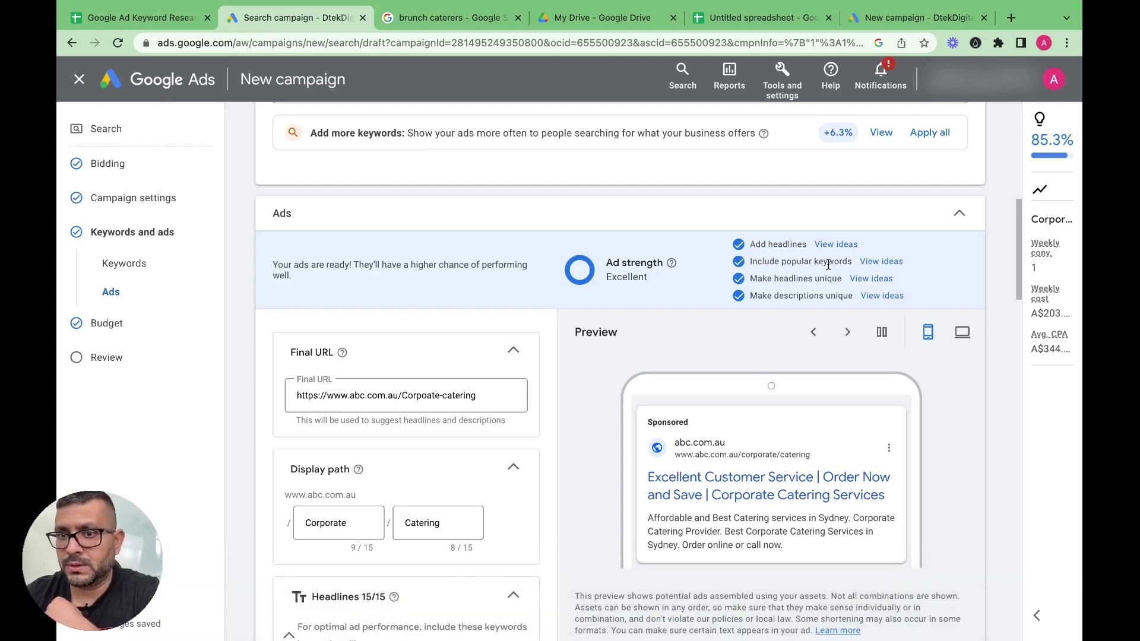
scroll(499, 629, "down", 1)
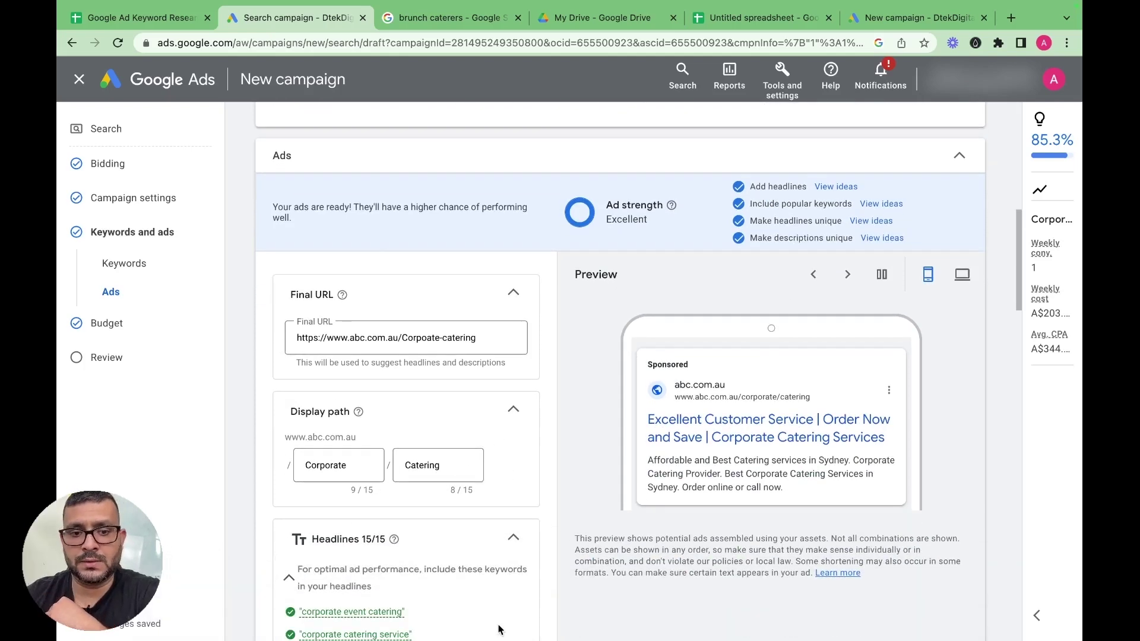
scroll(436, 544, "down", 1)
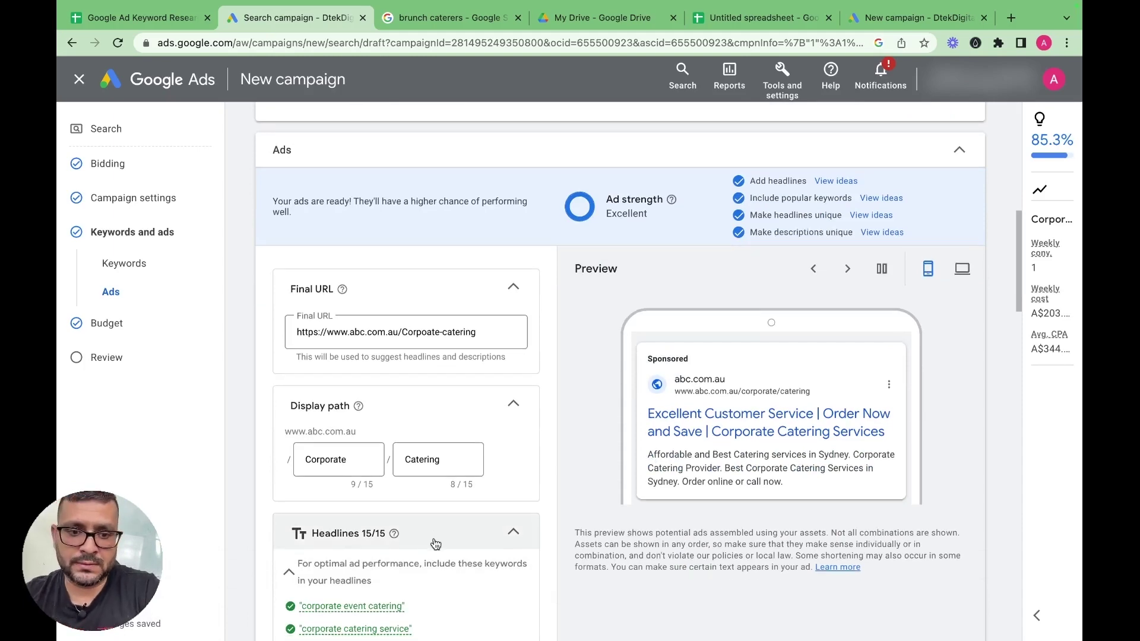
scroll(432, 542, "up", 1)
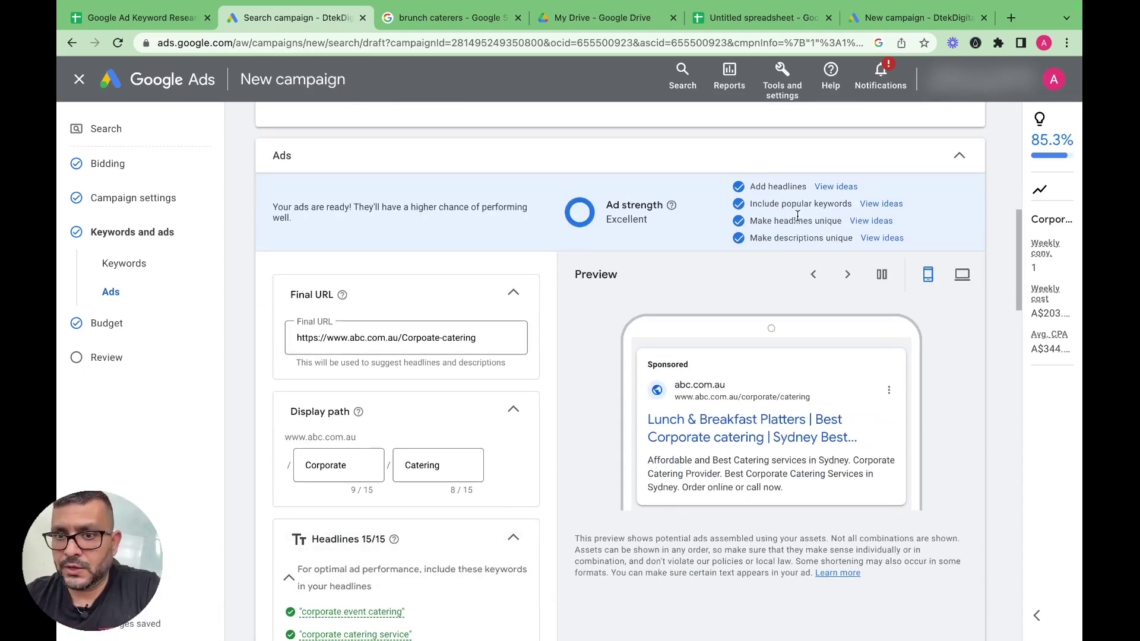
- Examine the wording of the non-keyword headlines "Order Now and Save" and "Fresh & Local Catering in City"
scroll(313, 498, "down", 7)
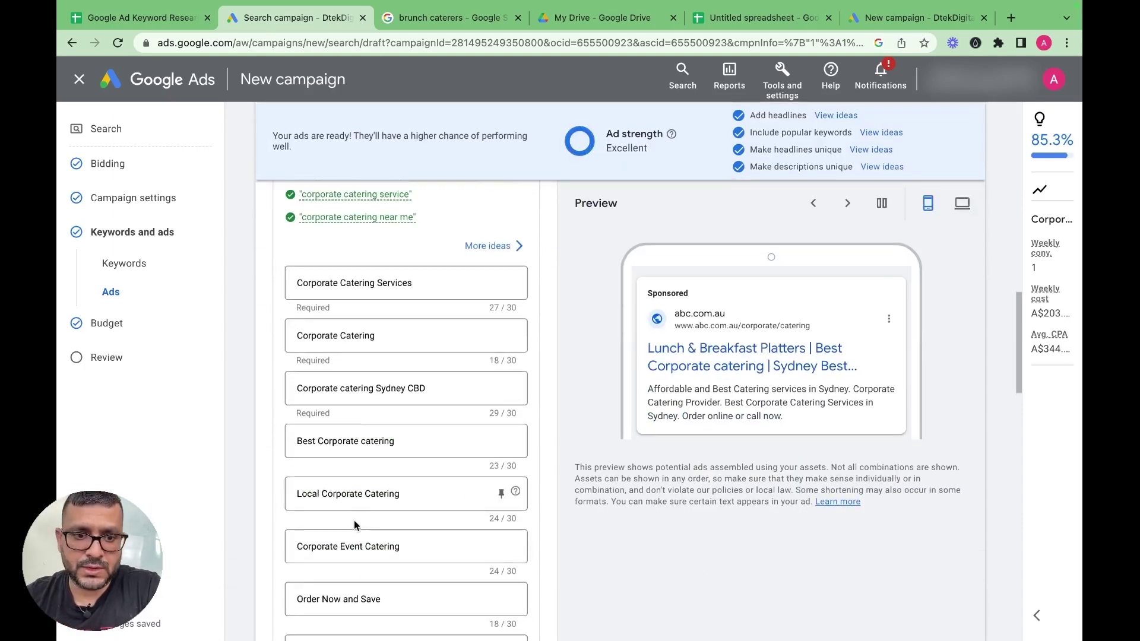
scroll(348, 491, "down", 3)
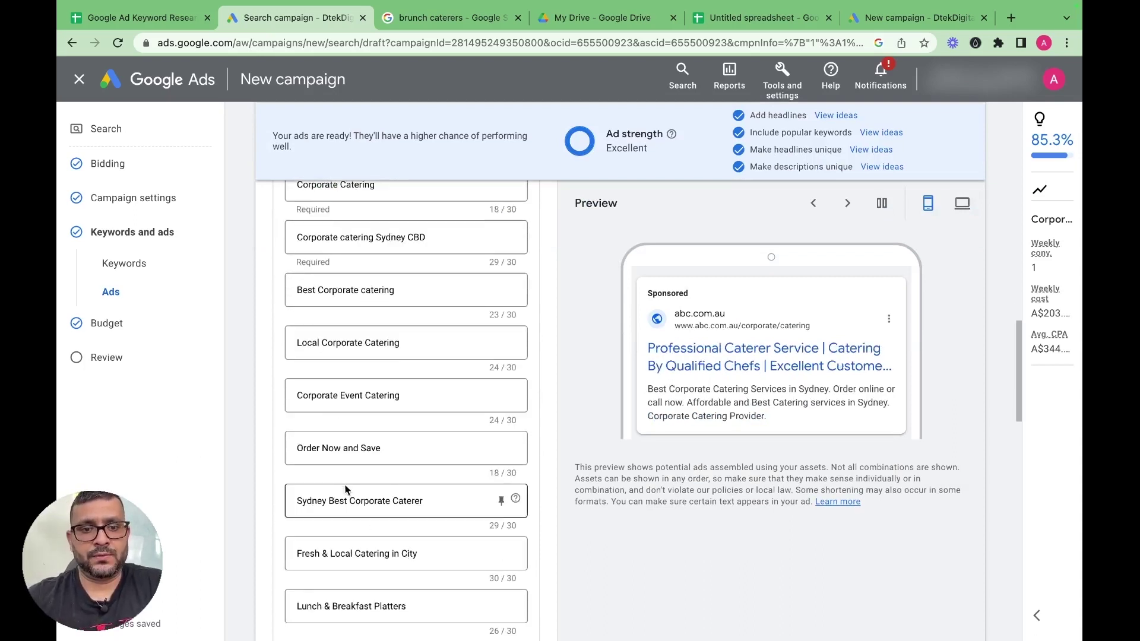
left_click(328, 448)
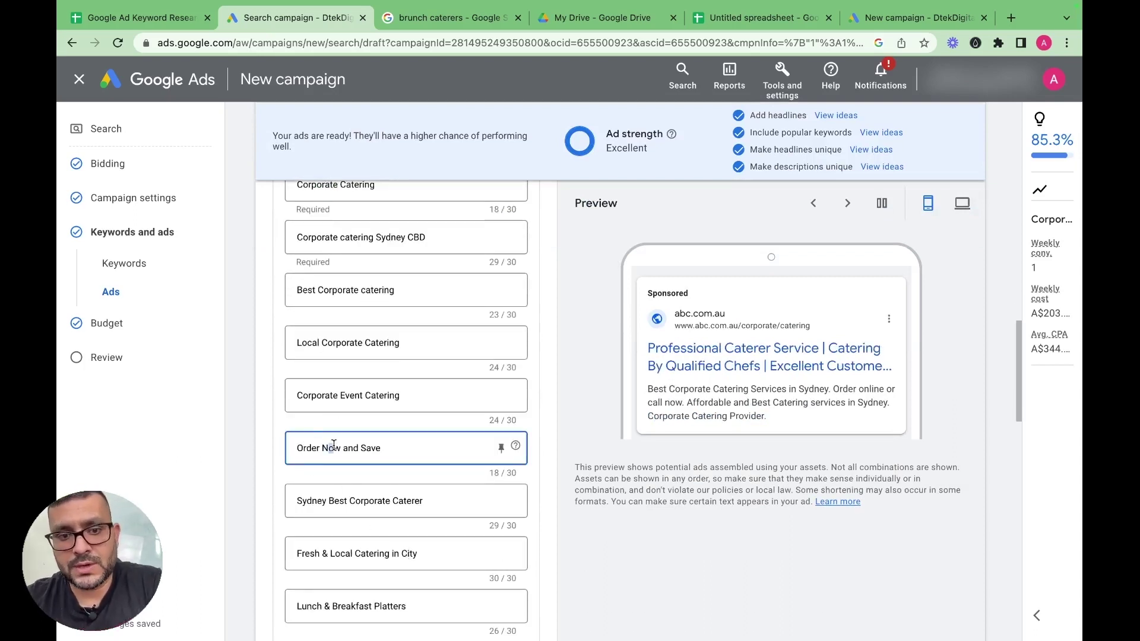
double_click(307, 448)
left_click(364, 448)
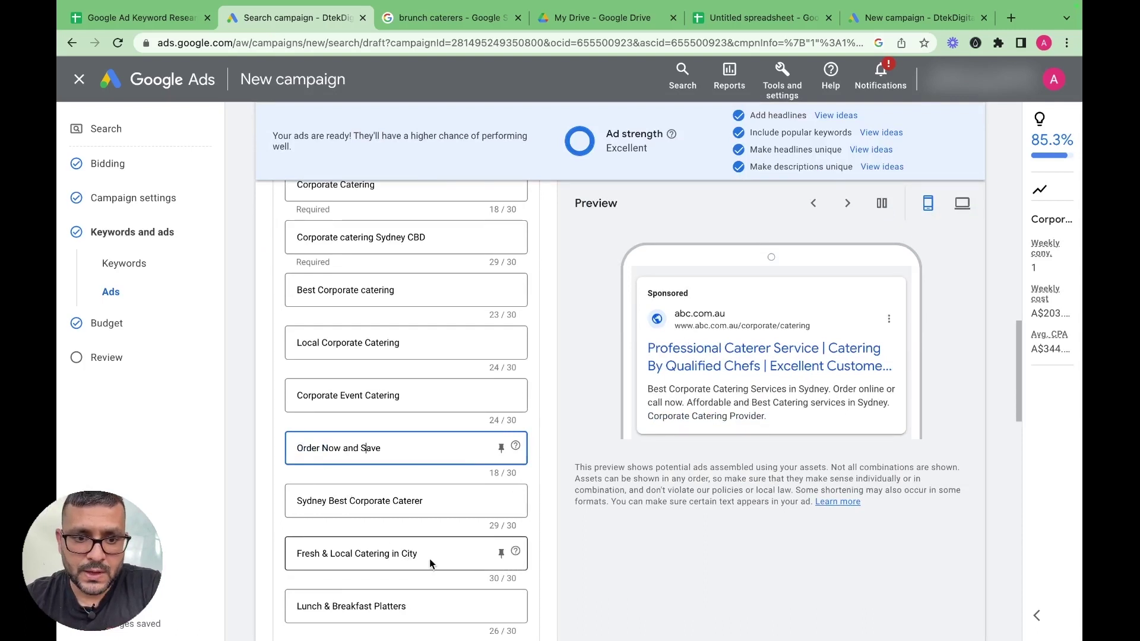
left_click_drag(314, 548, 417, 547)
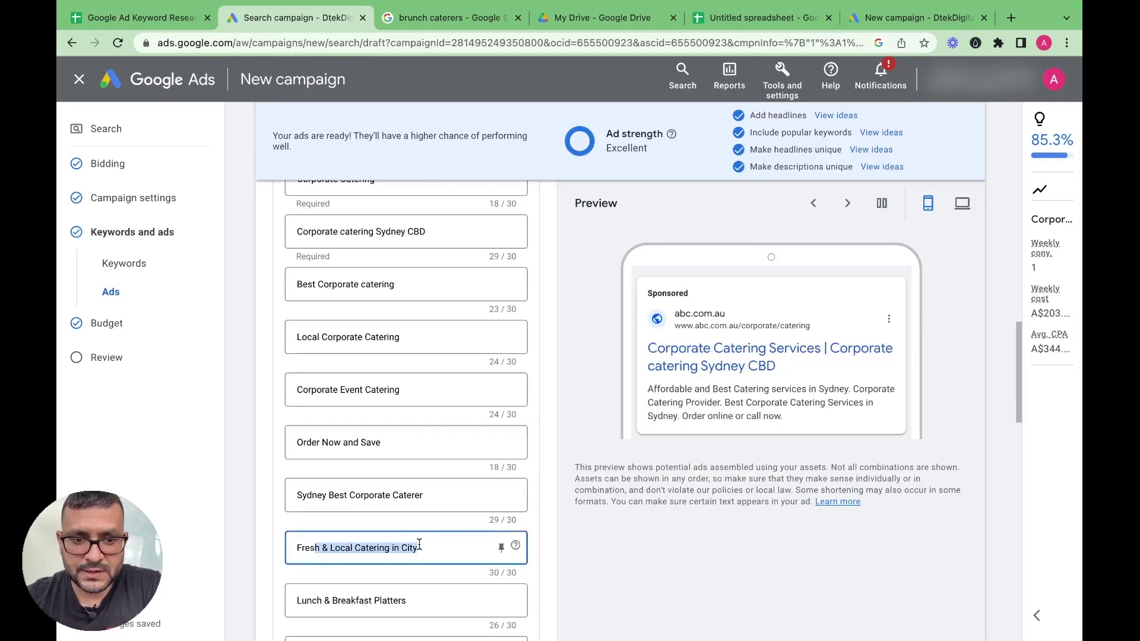
- Review the ad's remaining headlines, including "Excellent Customer Service", along with its descriptions and display path against the ad preview
scroll(454, 571, "down", 2)
left_click(436, 565)
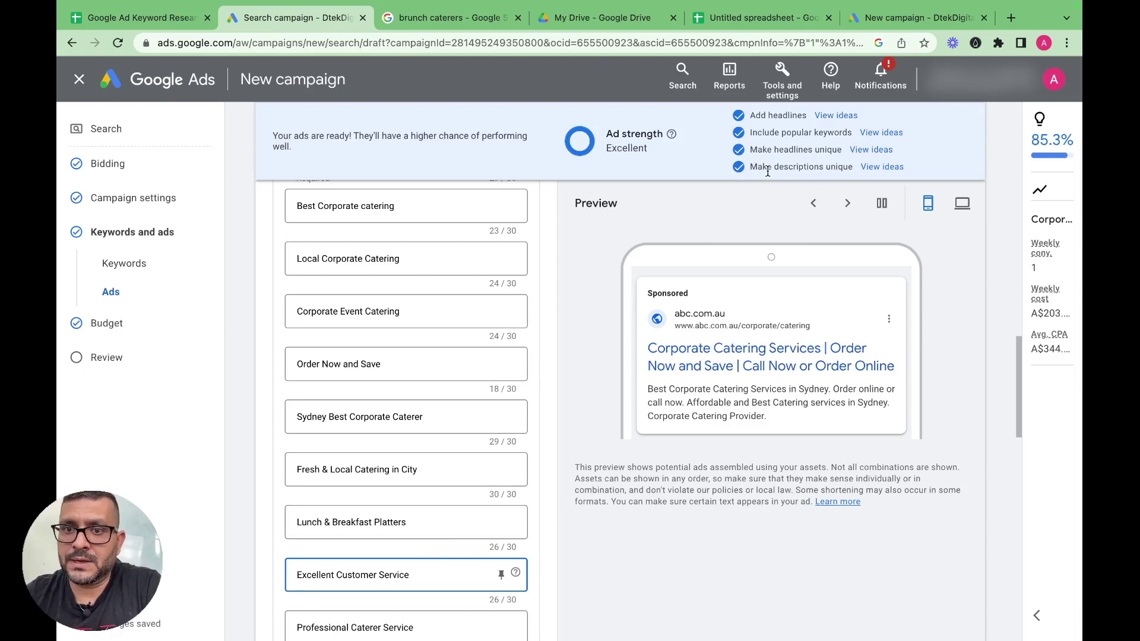
scroll(356, 546, "down", 7)
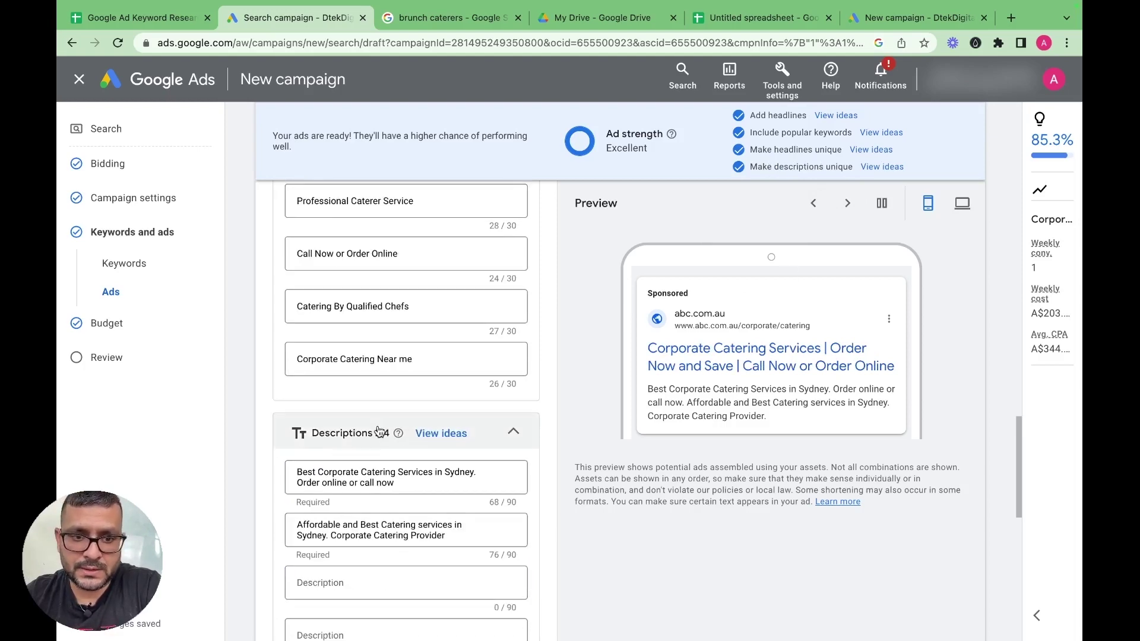
scroll(422, 521, "up", 12)
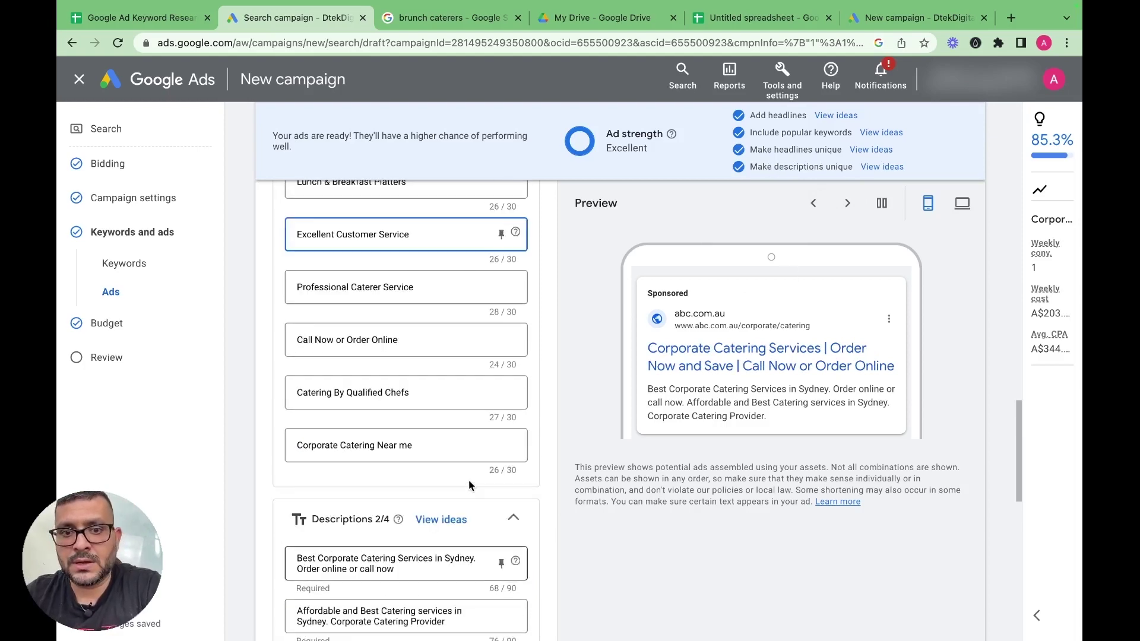
scroll(467, 500, "up", 8)
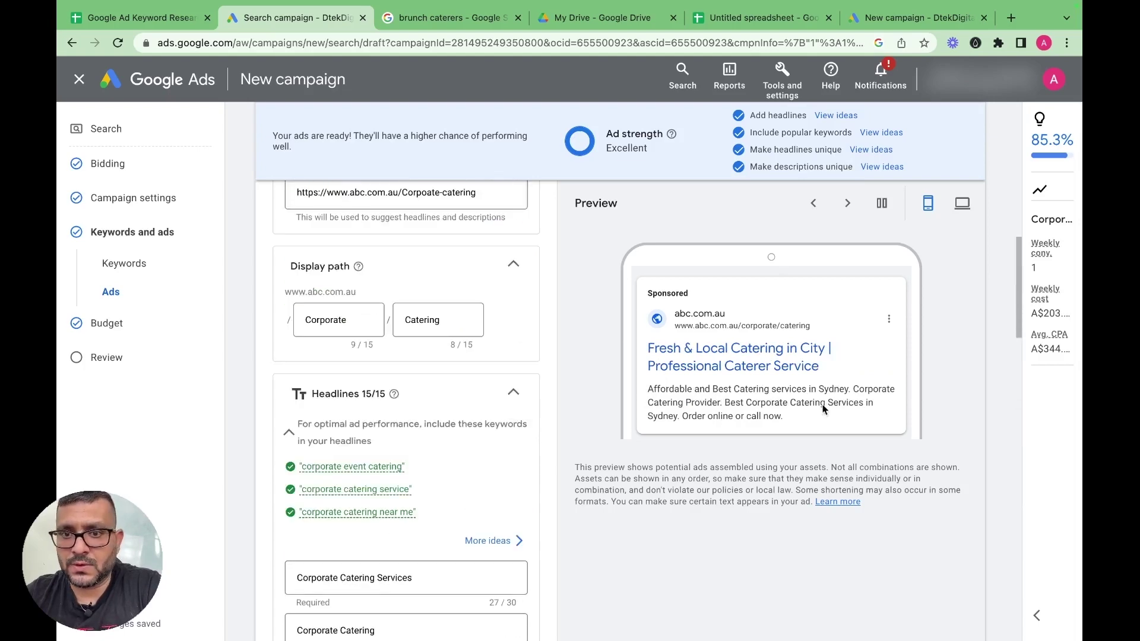
scroll(809, 400, "down", 6)
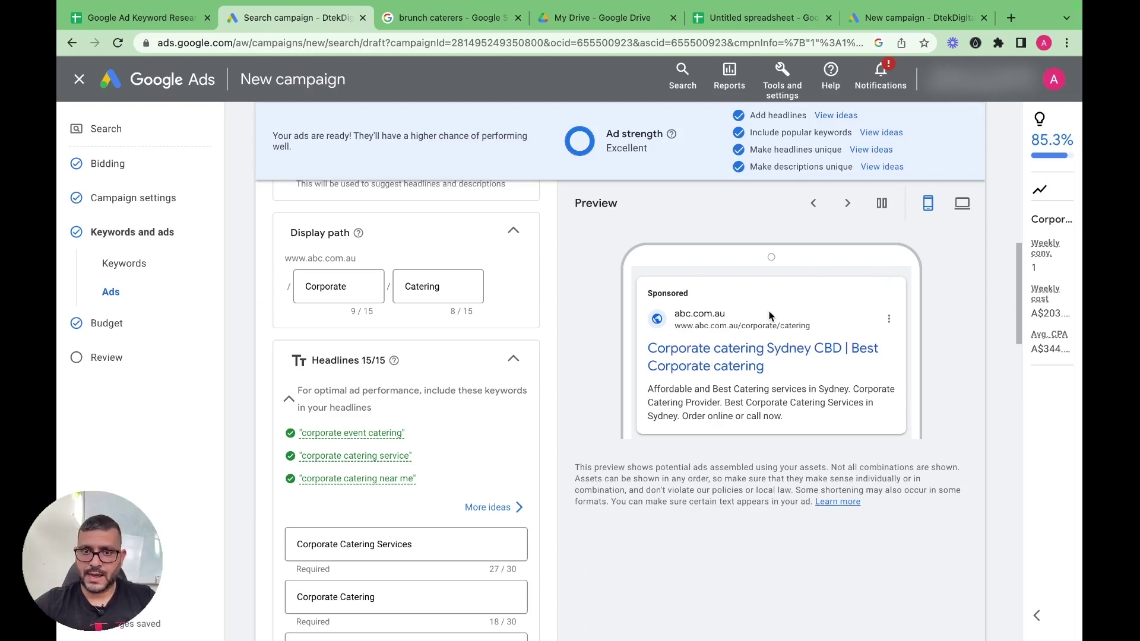
scroll(386, 469, "down", 2)
scroll(386, 452, "down", 8)
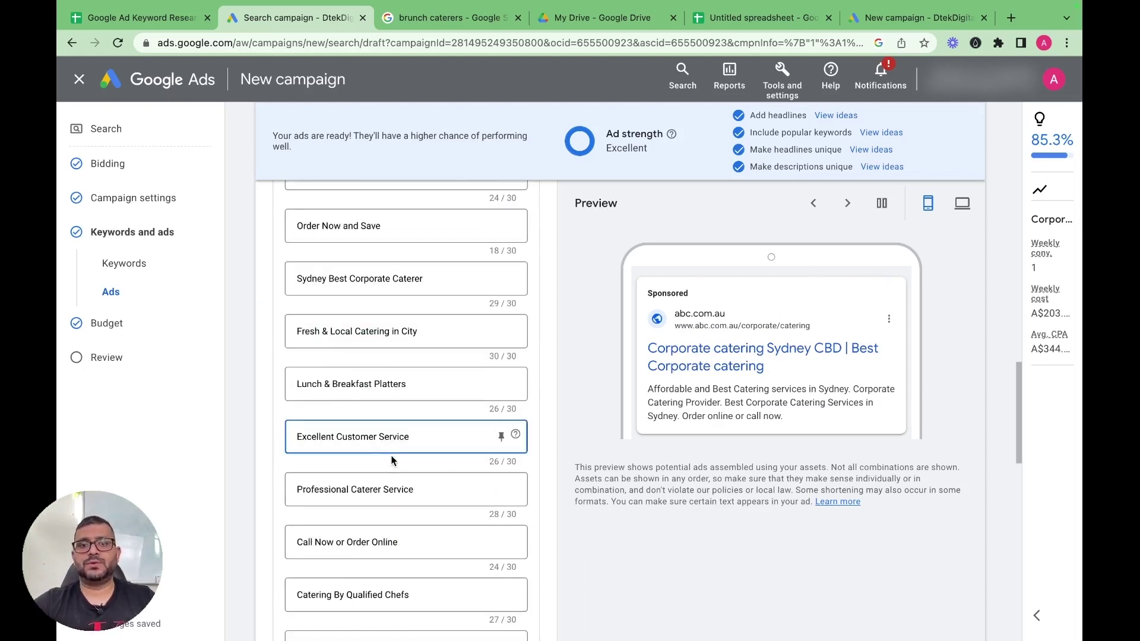
left_click(391, 448)
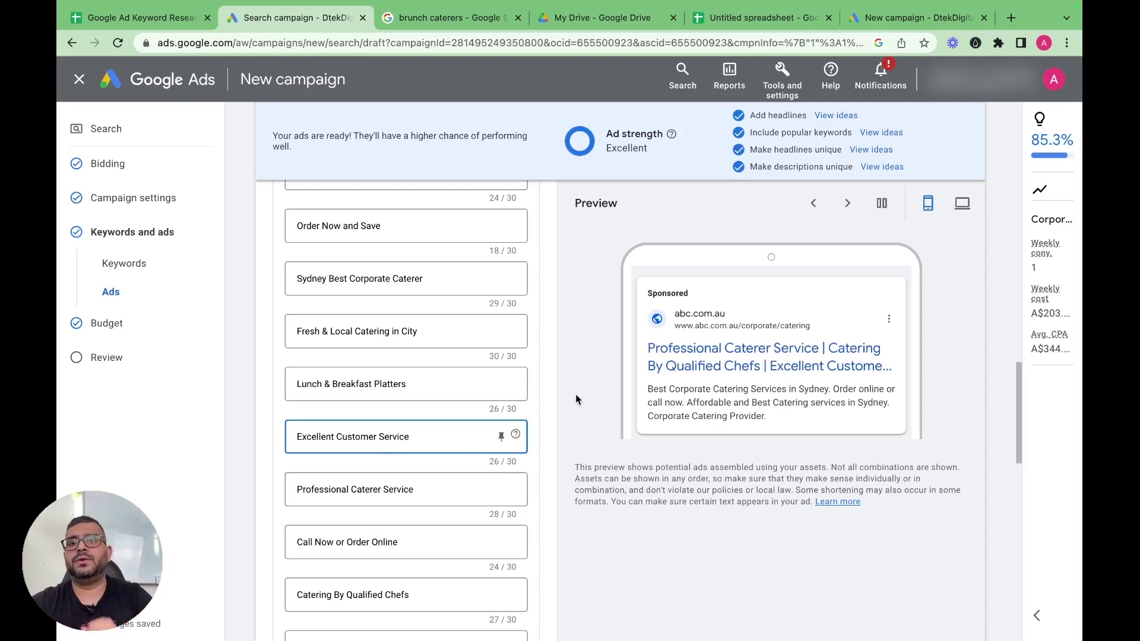
- Examine the pin position options for the headline "Corporate Catering Services" and look over the neighbouring corporate catering headlines
scroll(575, 399, "up", 10)
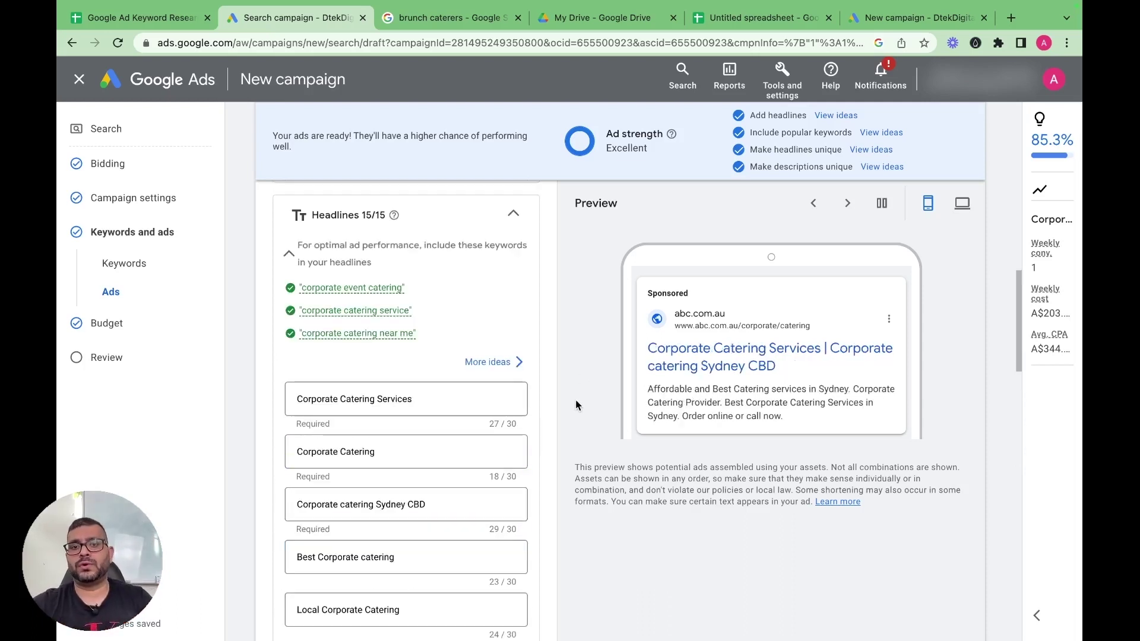
left_click(500, 402)
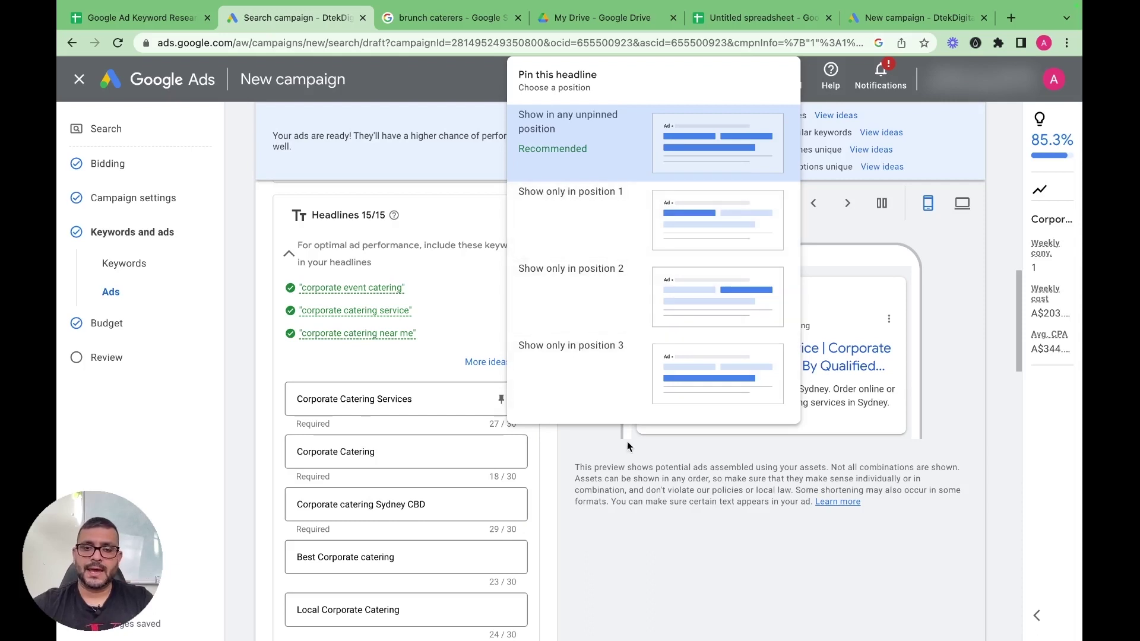
left_click(384, 462)
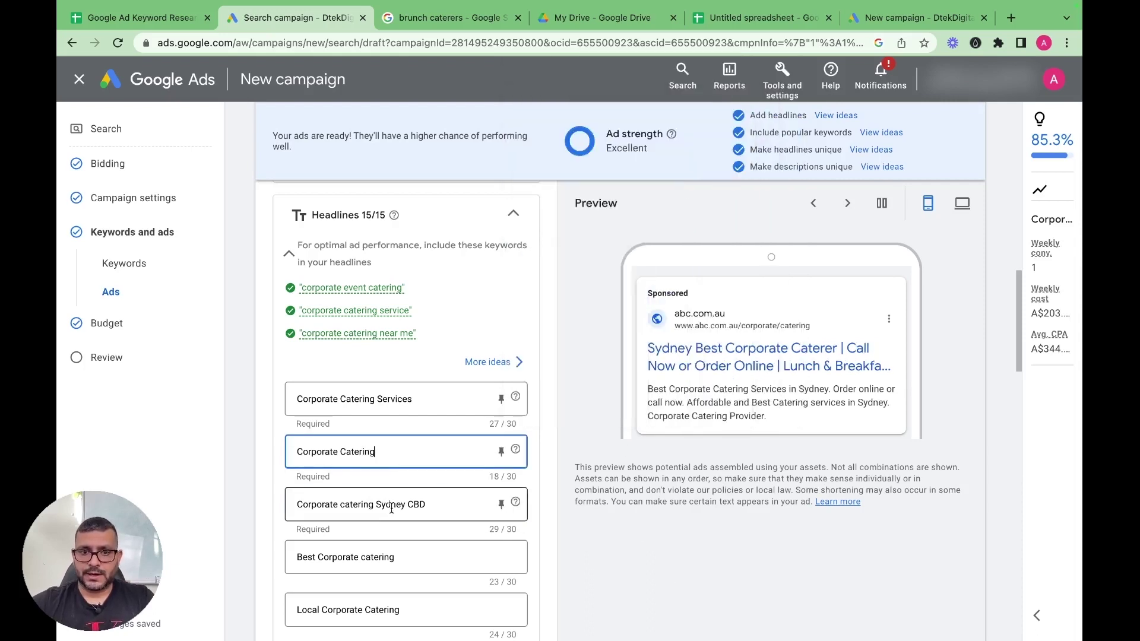
left_click(391, 509)
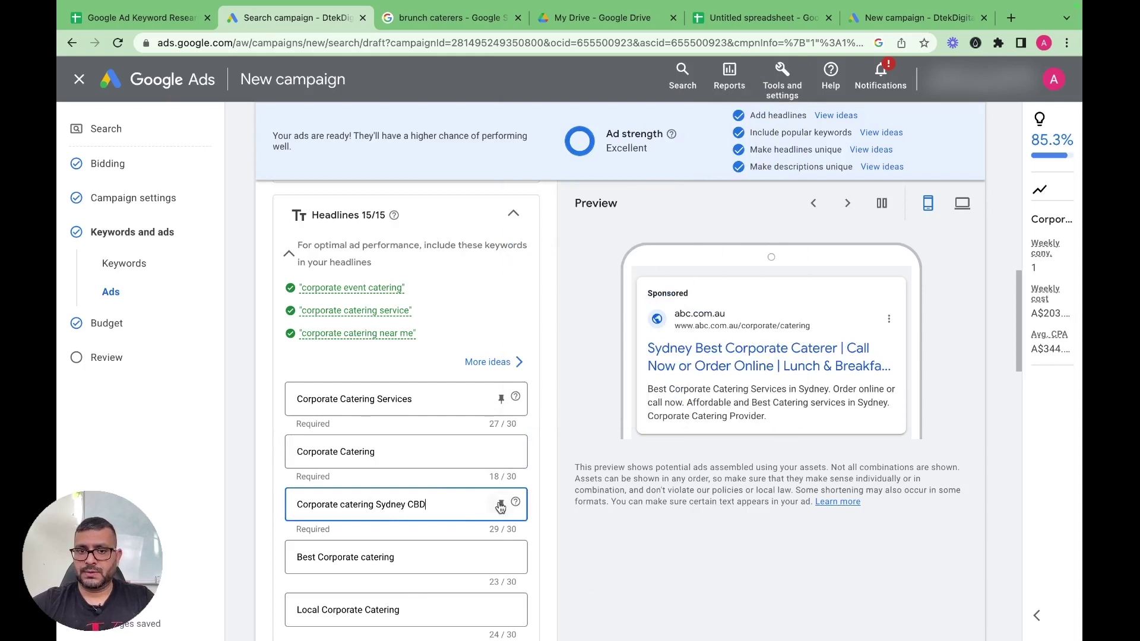
left_click(416, 567)
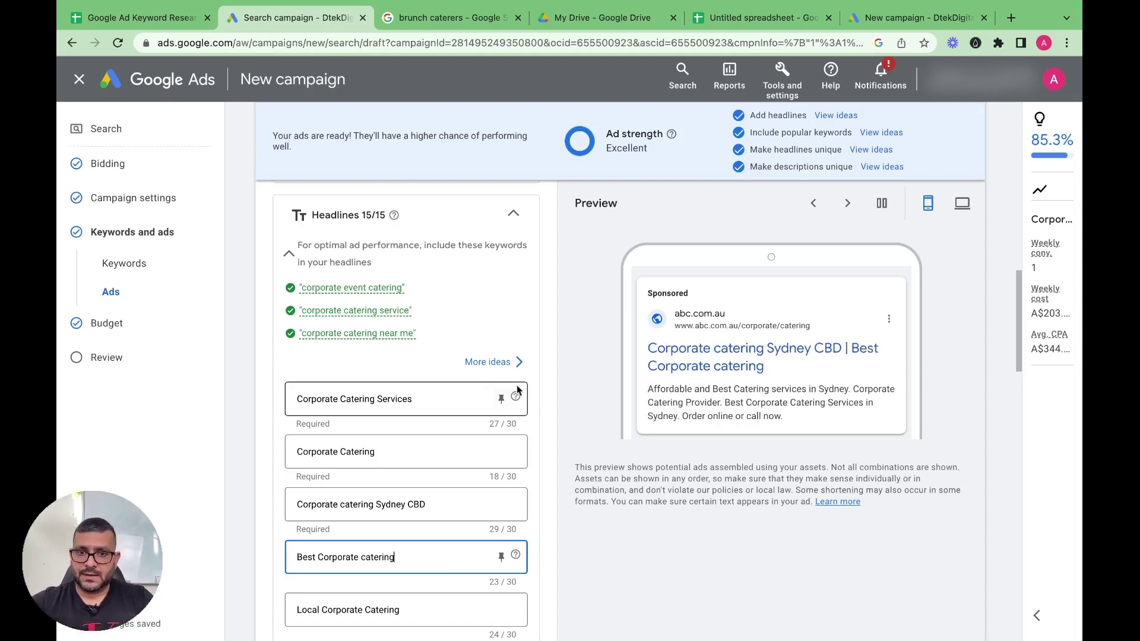
- Try pinning the headline "Corporate Catering Services" to position 1 and return it to showing in any unpinned position
left_click(501, 399)
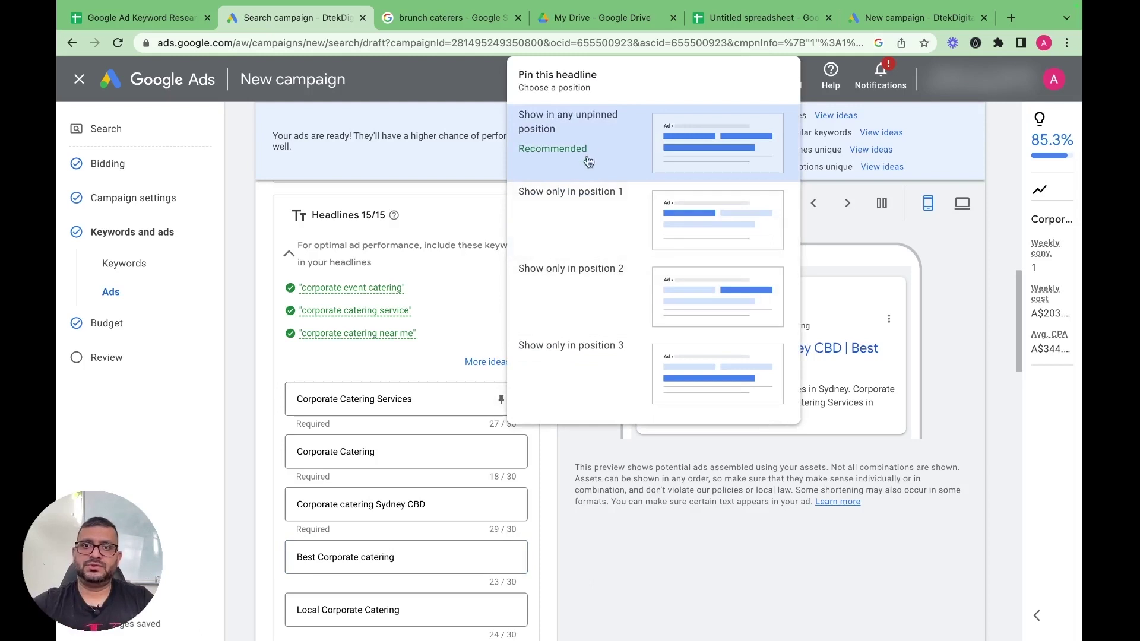
left_click(613, 224)
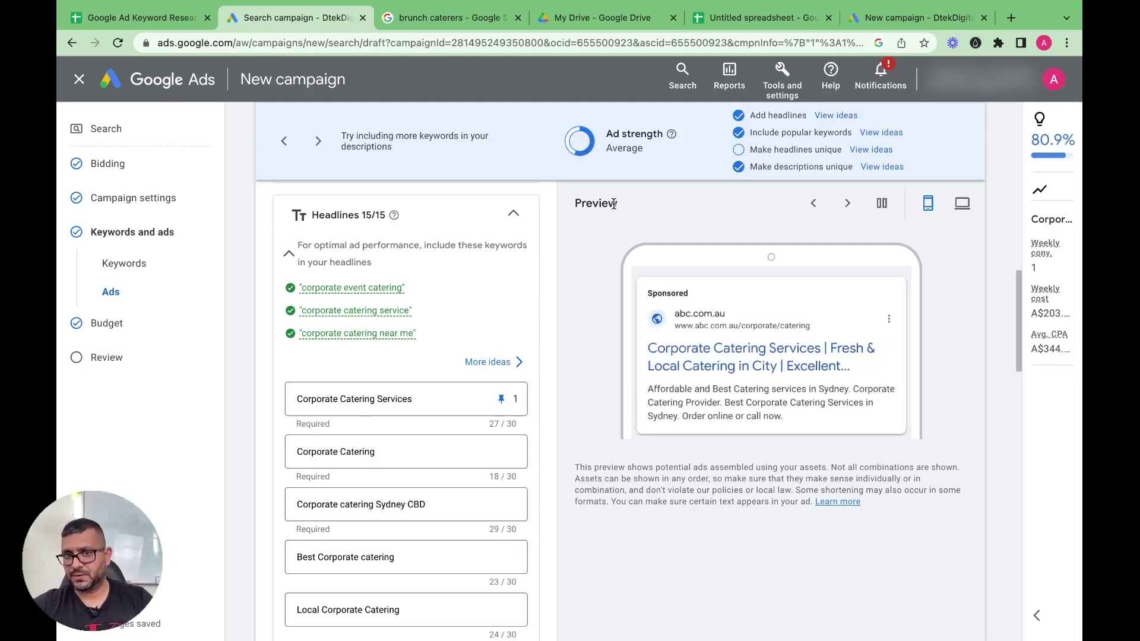
left_click(500, 398)
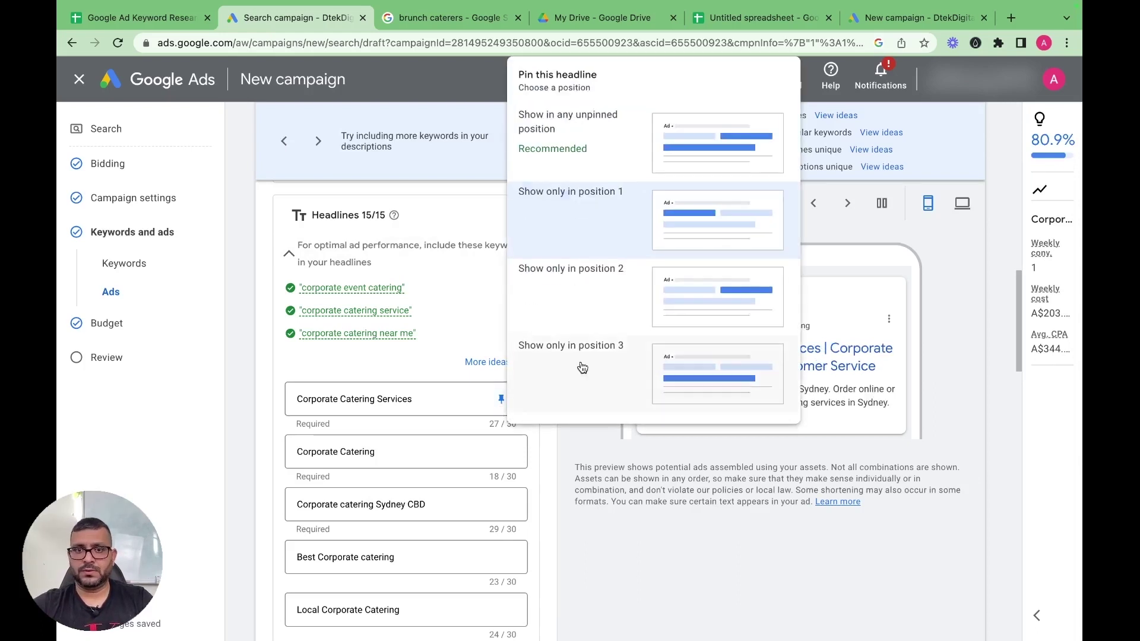
left_click(567, 124)
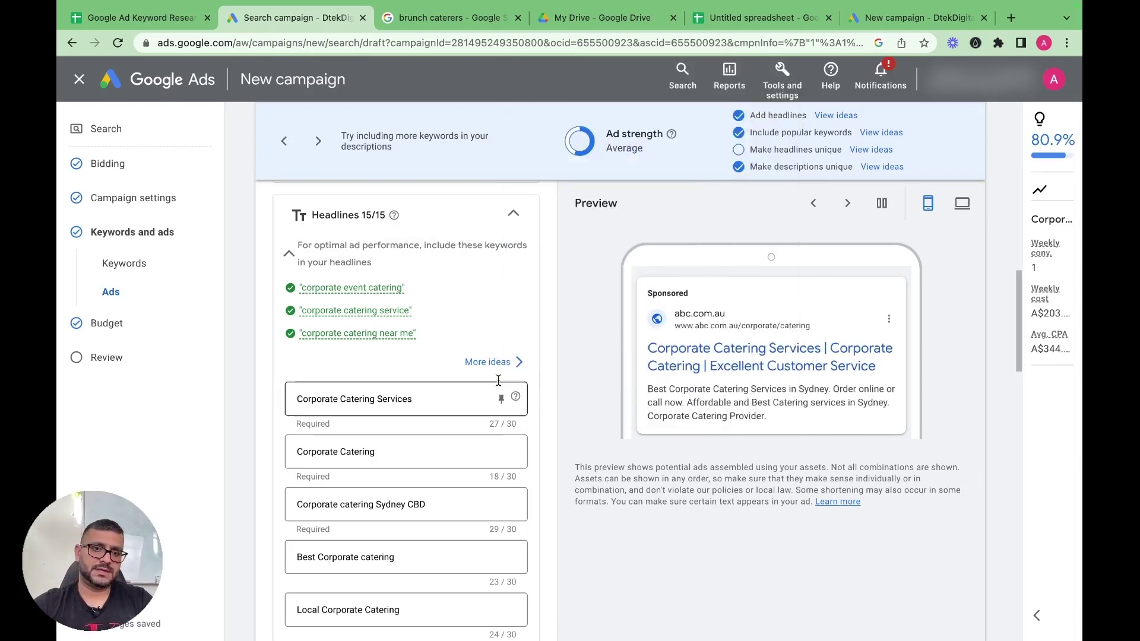
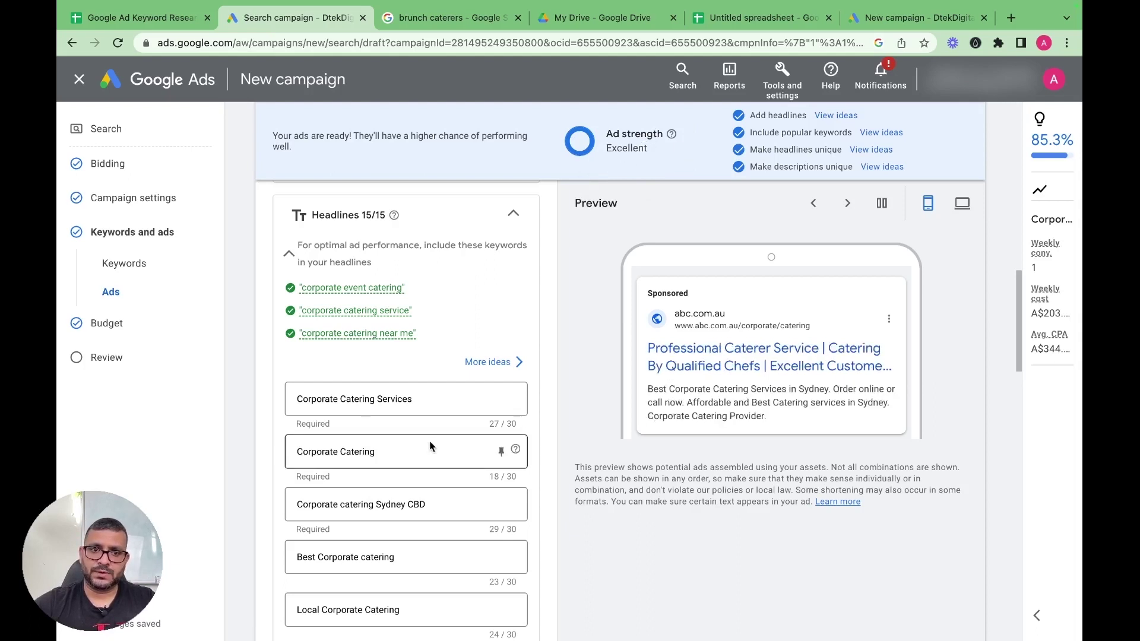
- Look through the ad's image sources (asset library, upload, website or social, free stock images) and leave without adding an image
scroll(528, 474, "down", 1)
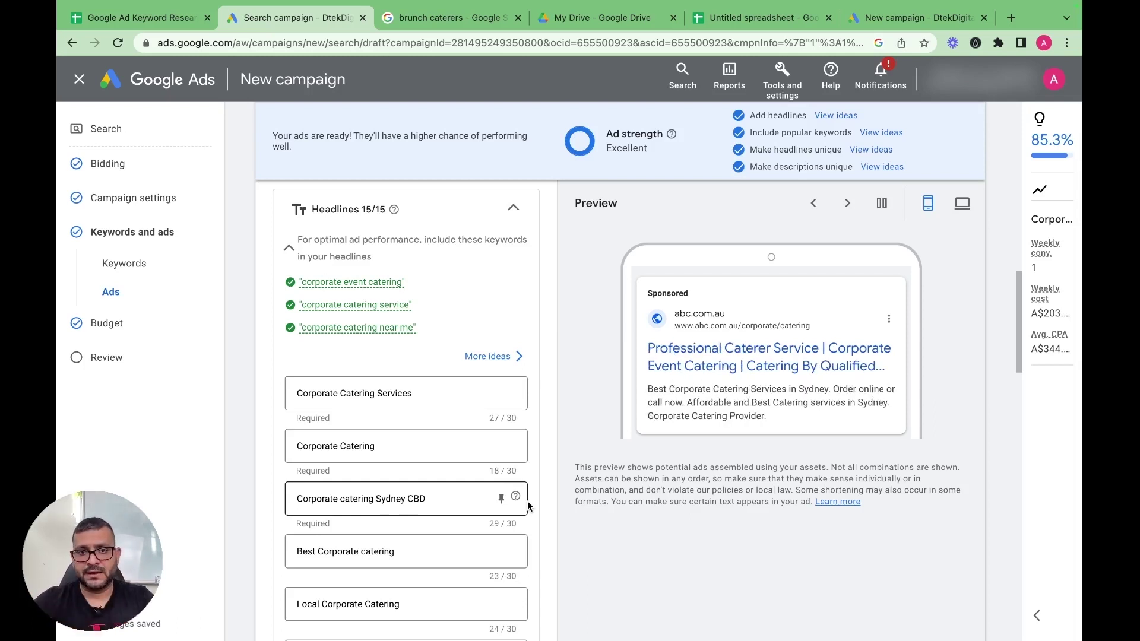
scroll(528, 505, "down", 15)
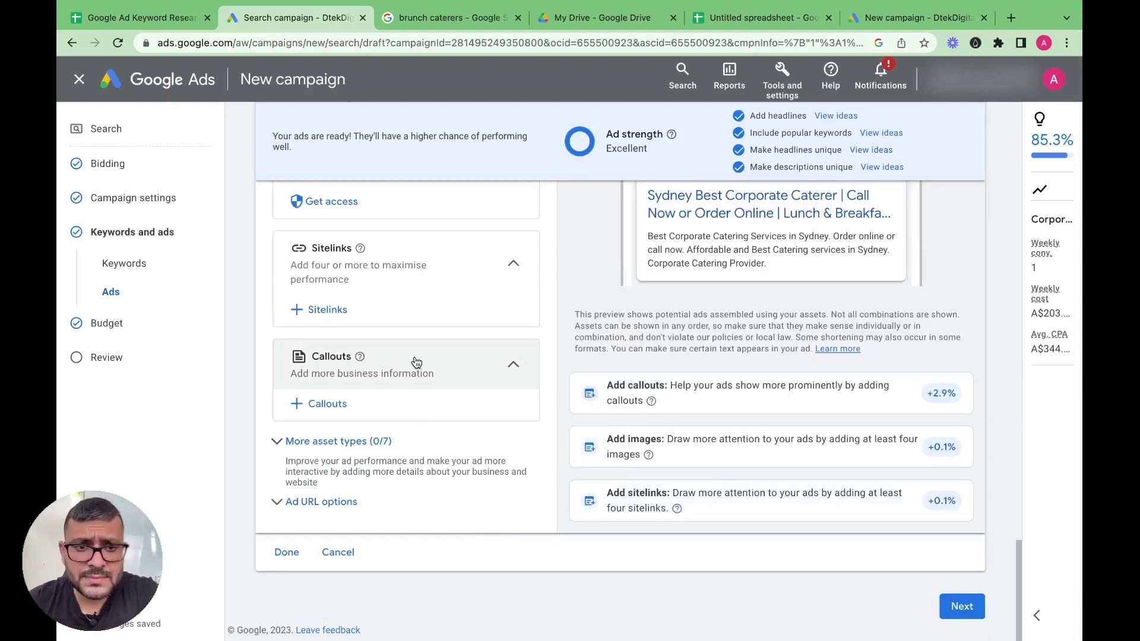
scroll(419, 359, "up", 5)
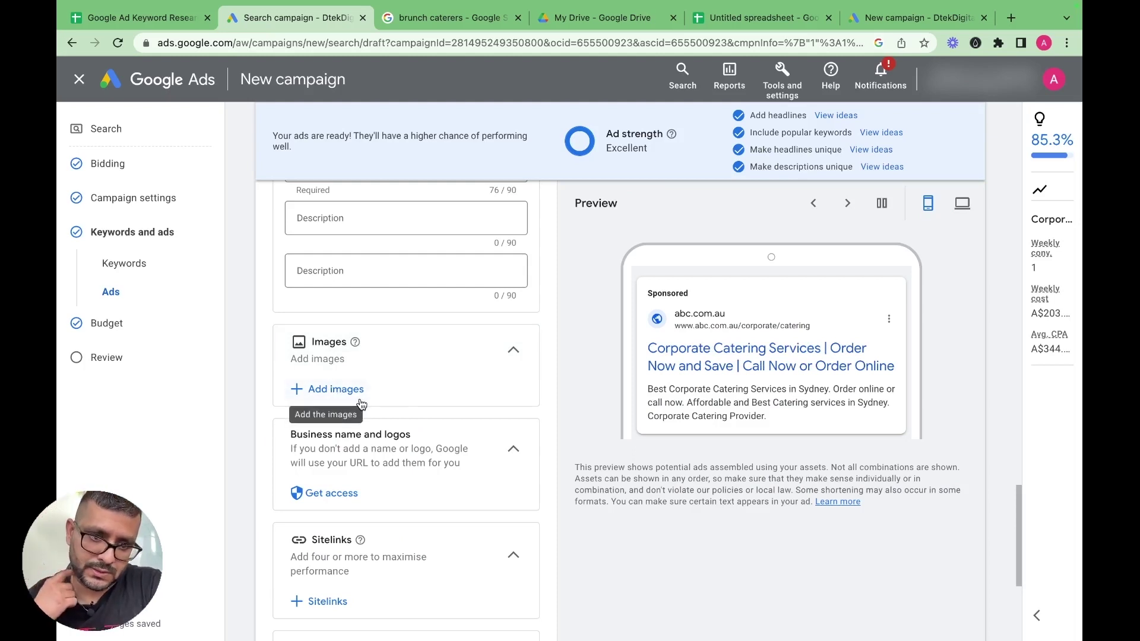
left_click(359, 389)
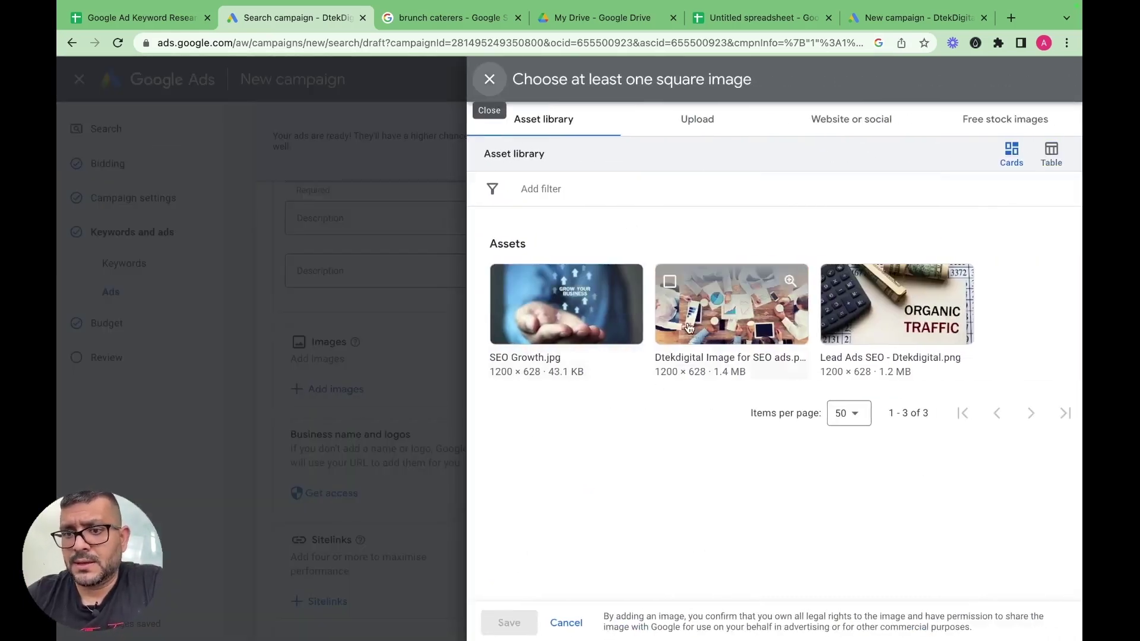
left_click(699, 127)
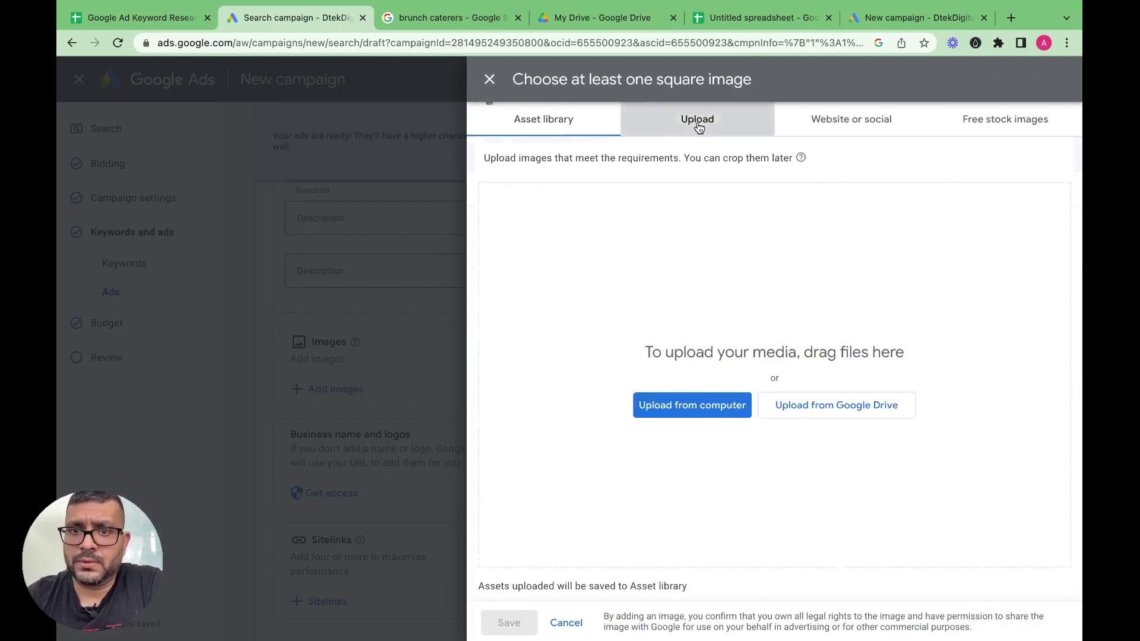
left_click(872, 125)
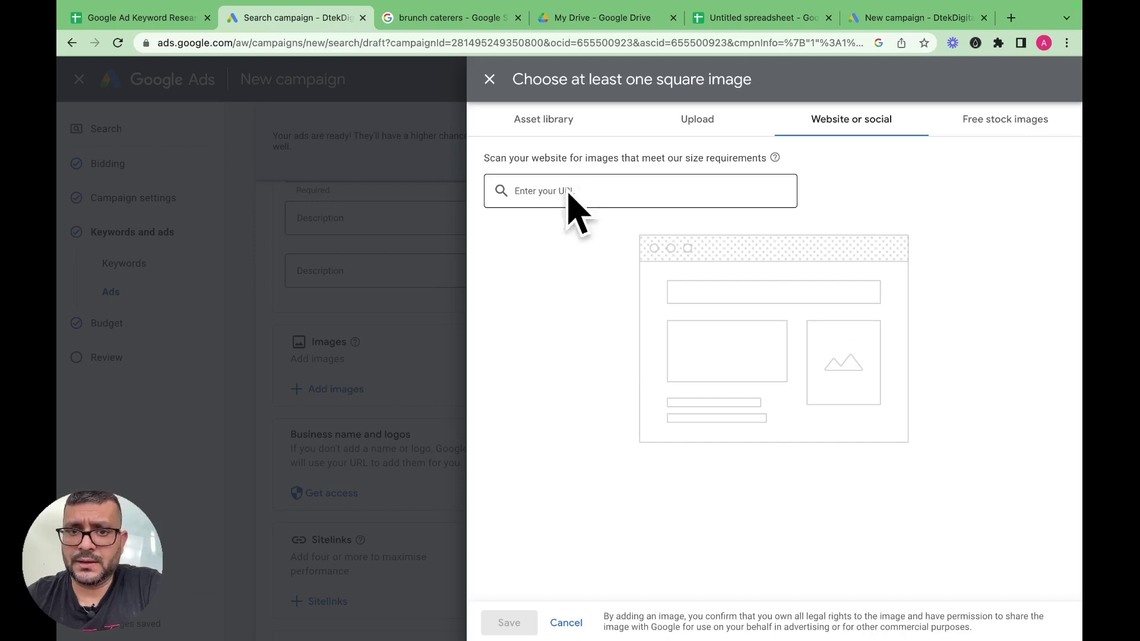
left_click(1028, 123)
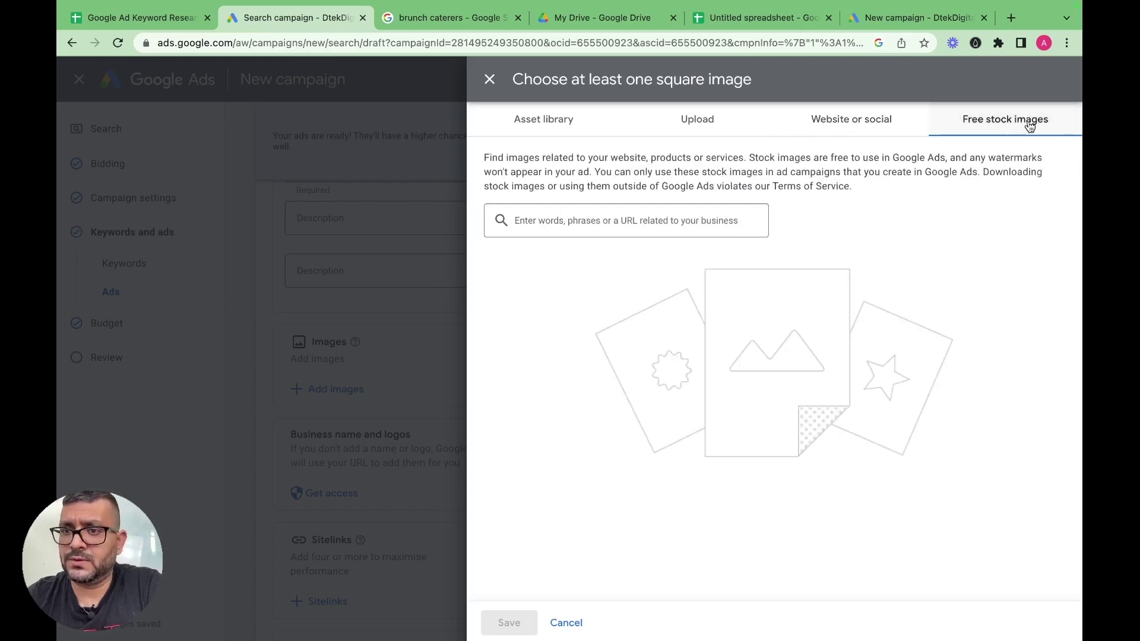
left_click(490, 75)
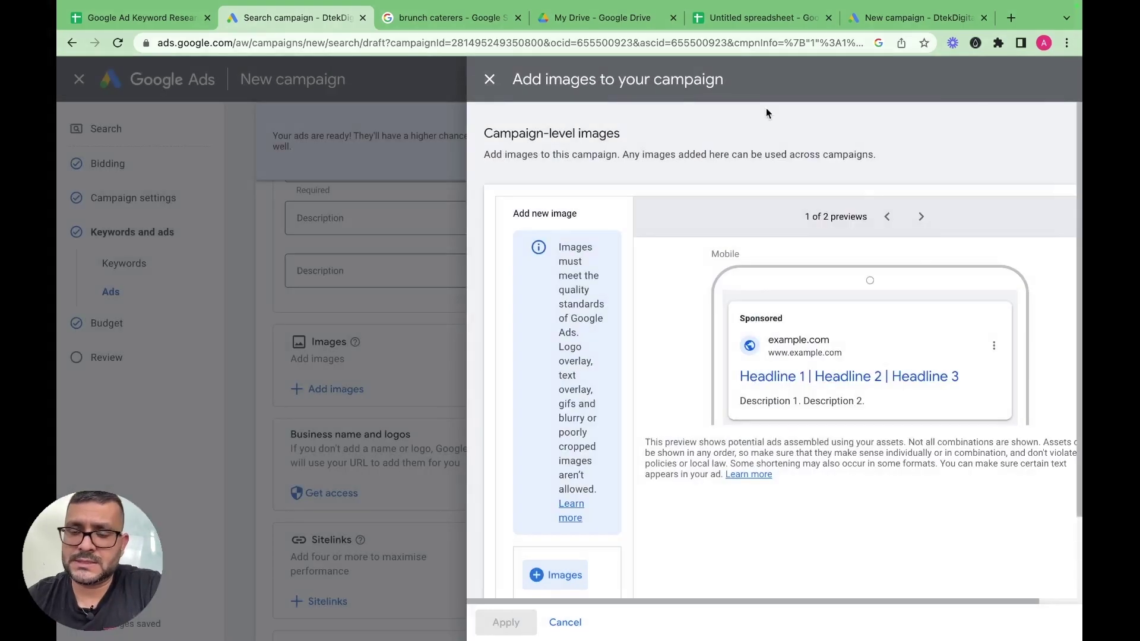
left_click(570, 625)
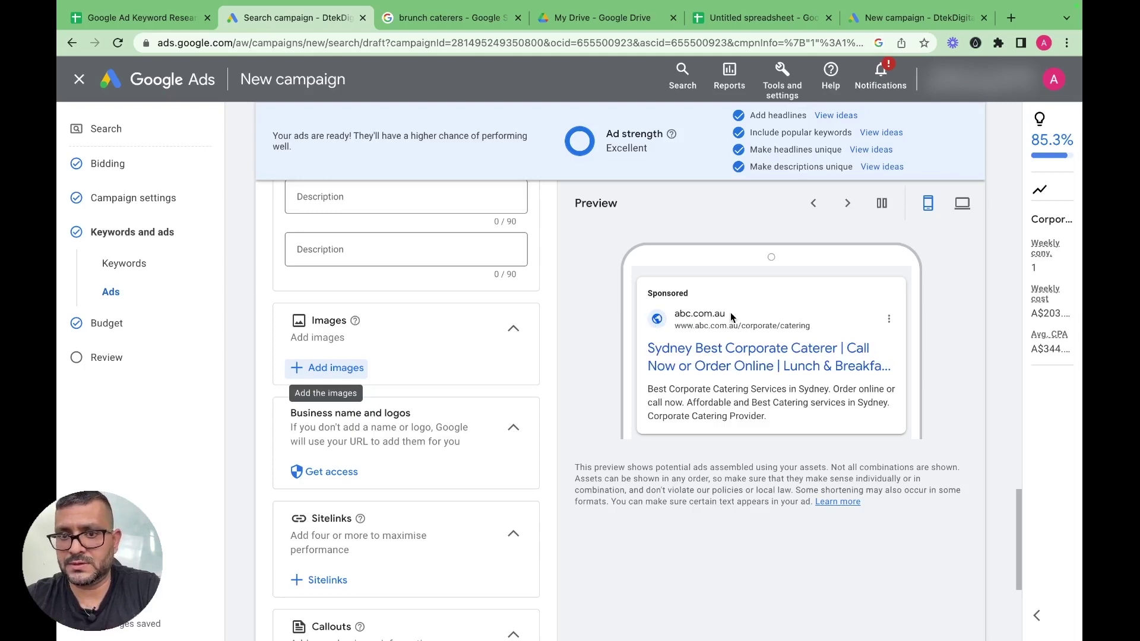
- Review the additional asset types from promotions through apps and finish the corporate catering ad without adding any of them
scroll(478, 474, "down", 5)
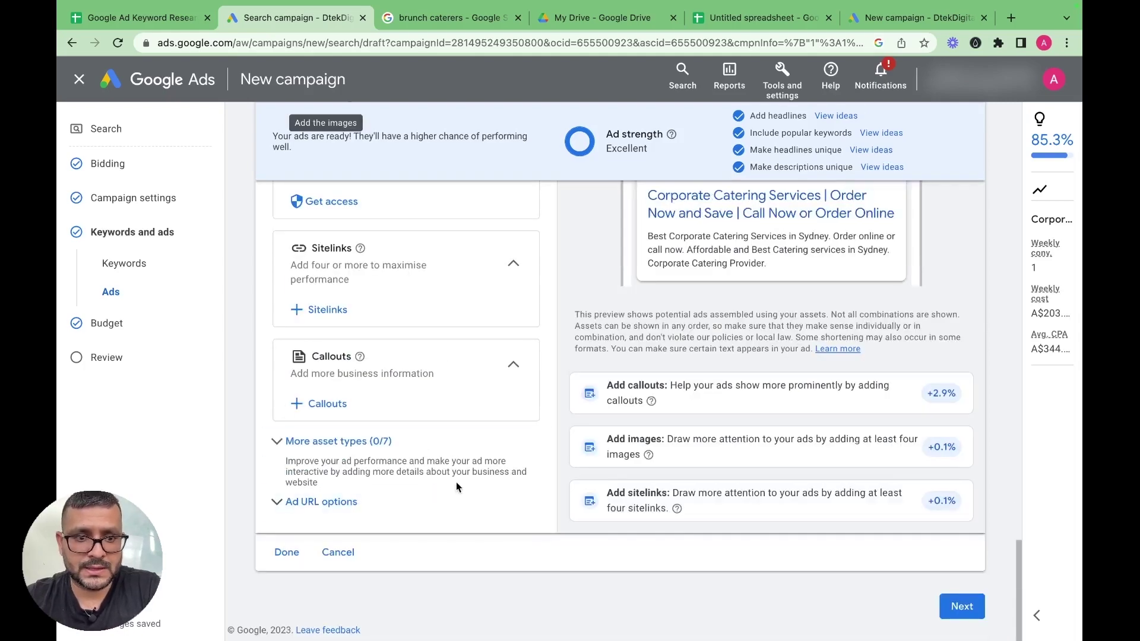
left_click(277, 441)
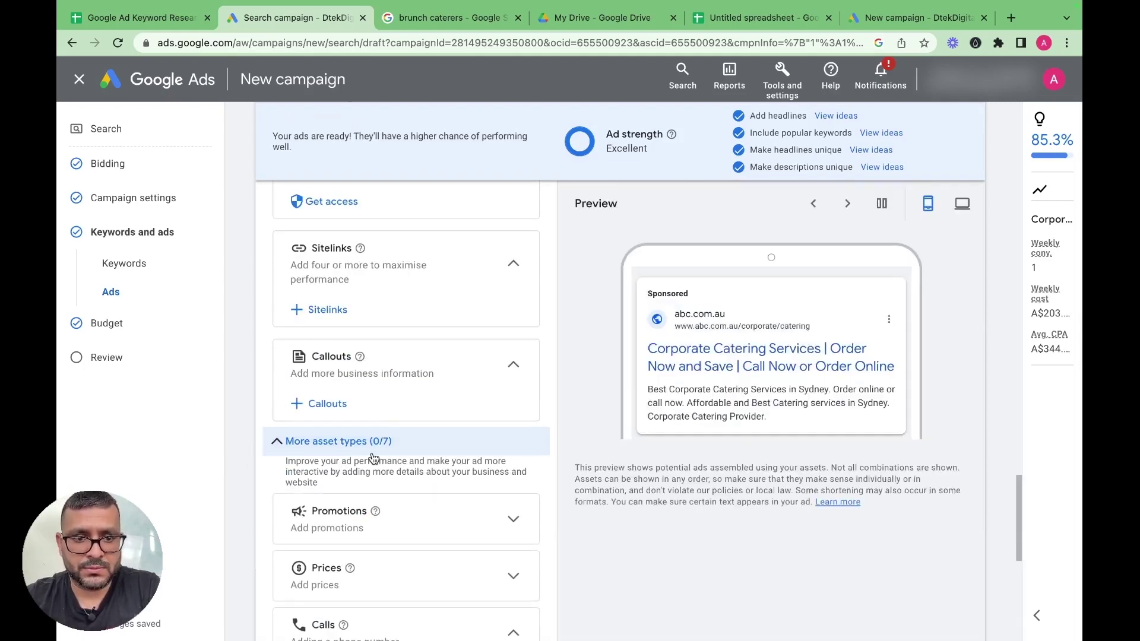
scroll(373, 458, "down", 2)
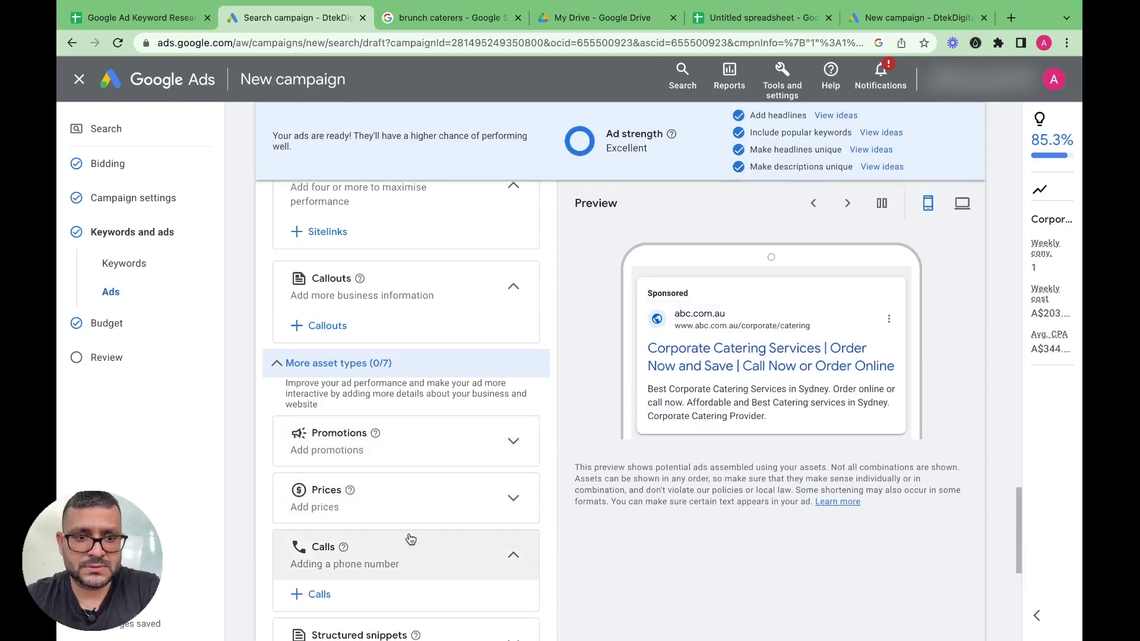
scroll(410, 539, "down", 3)
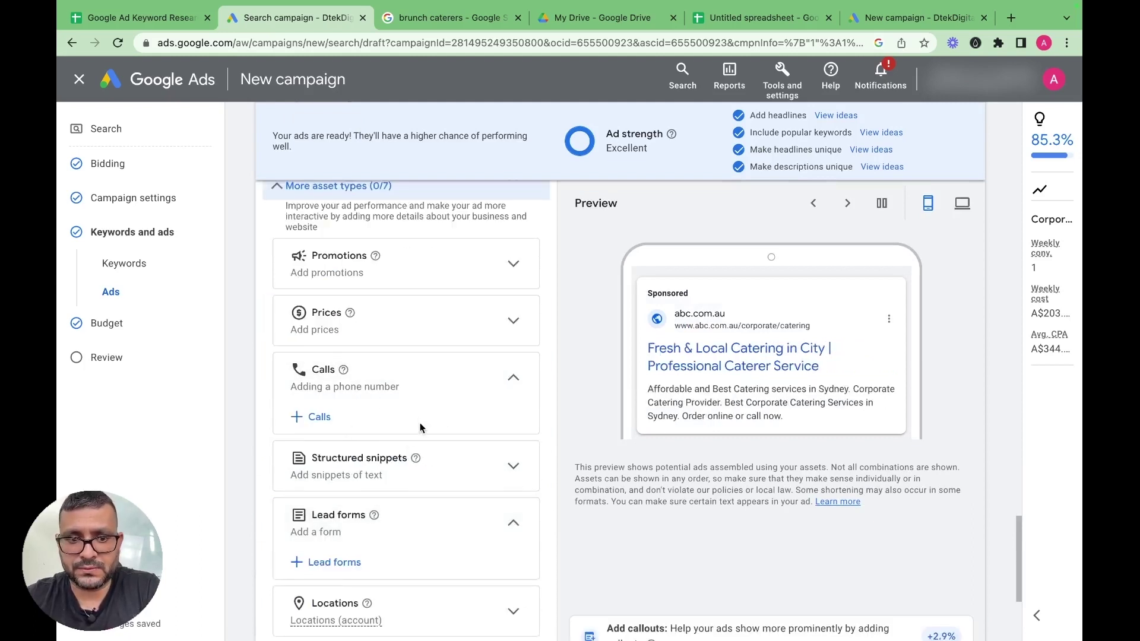
scroll(424, 513, "down", 1)
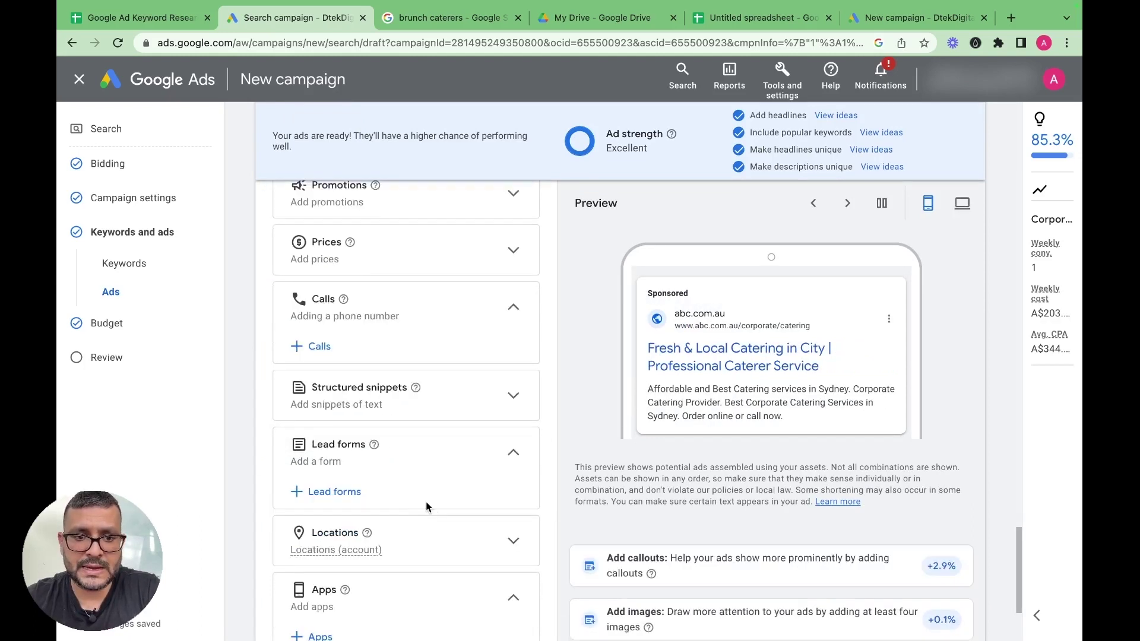
scroll(421, 475, "down", 1)
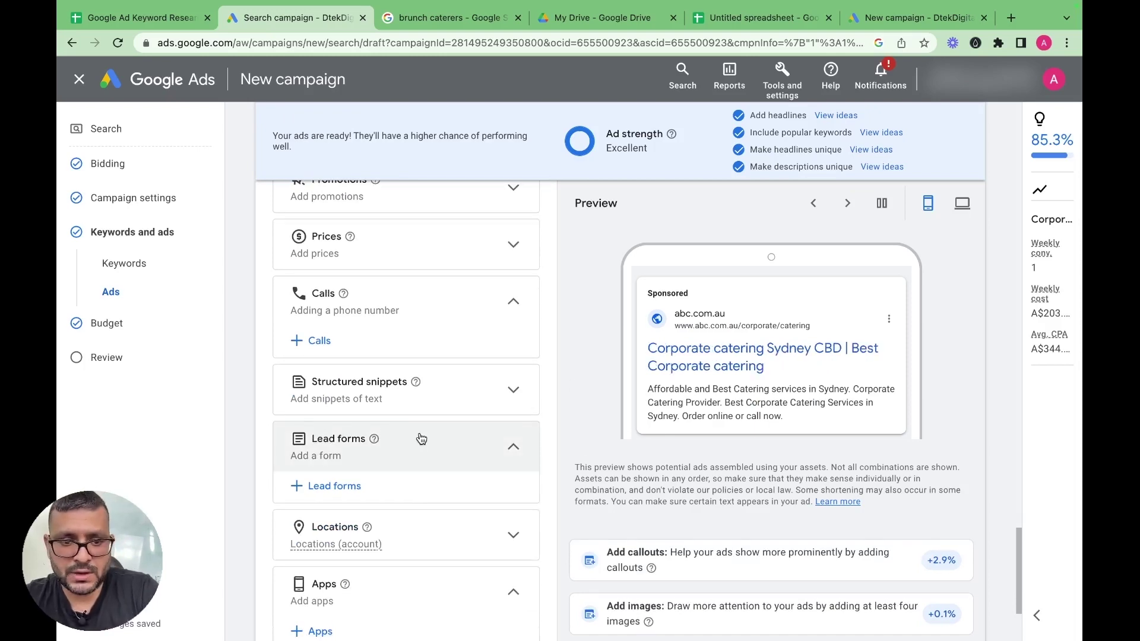
scroll(422, 439, "down", 1)
scroll(422, 439, "down", 1)
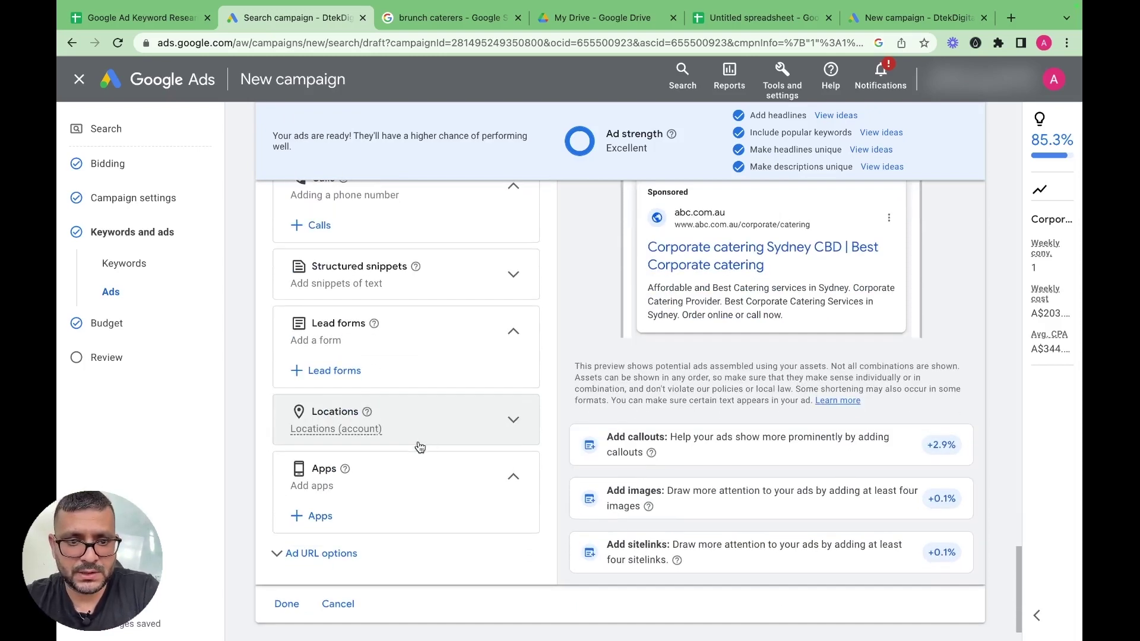
scroll(415, 463, "down", 1)
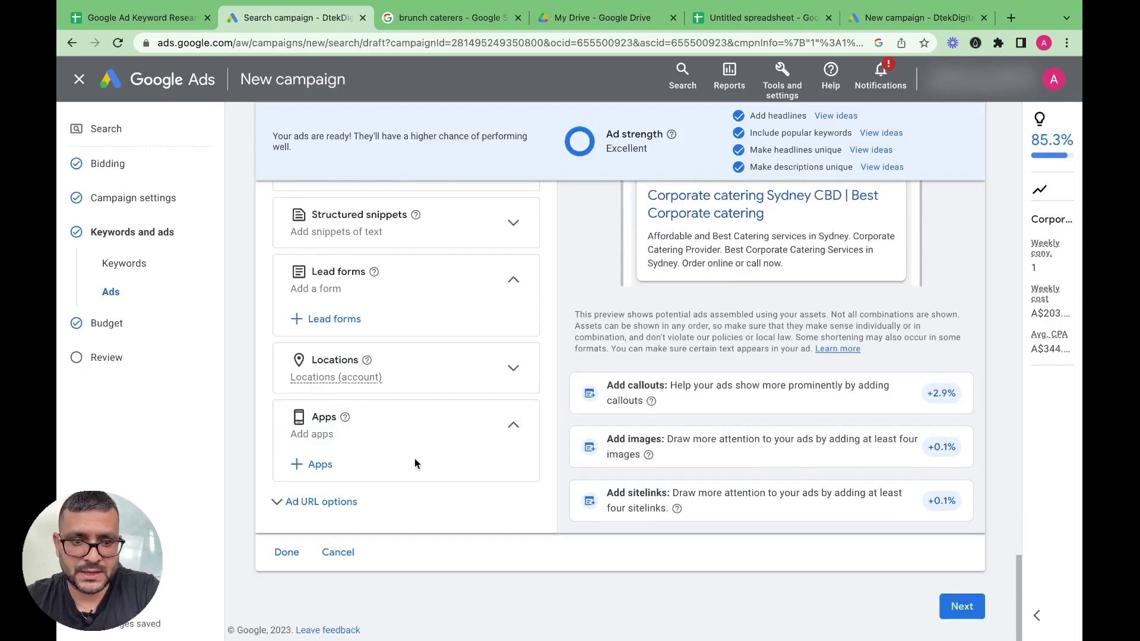
left_click(289, 552)
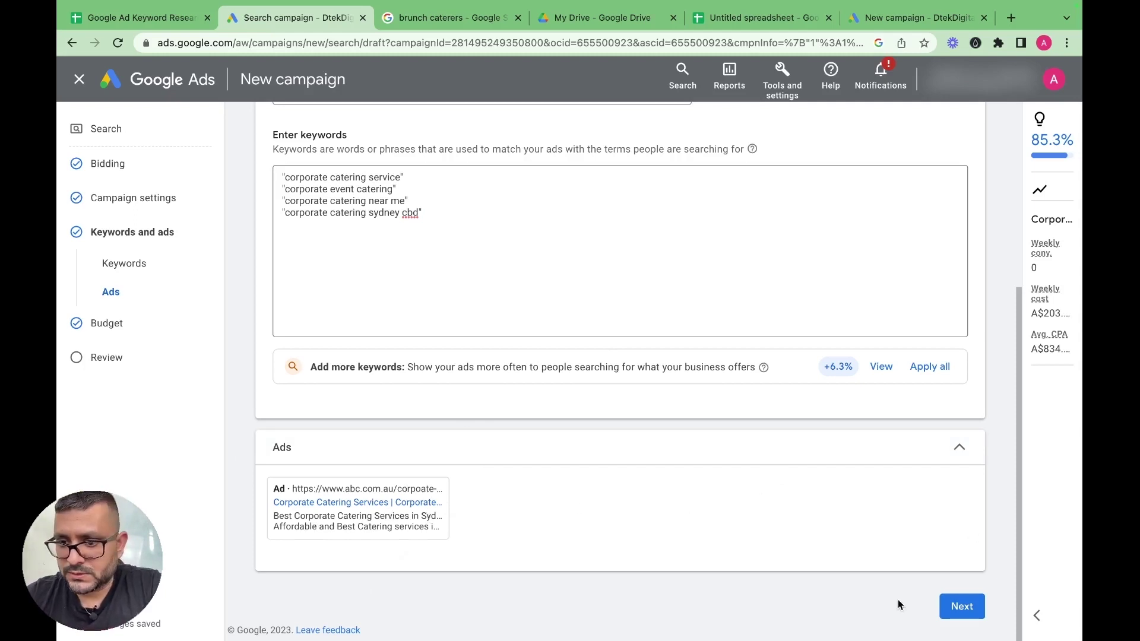
- Keep the recommended A$29.10 average daily budget and review the campaign summary from overview and bidding through to keywords, ads and budget
left_click(971, 611)
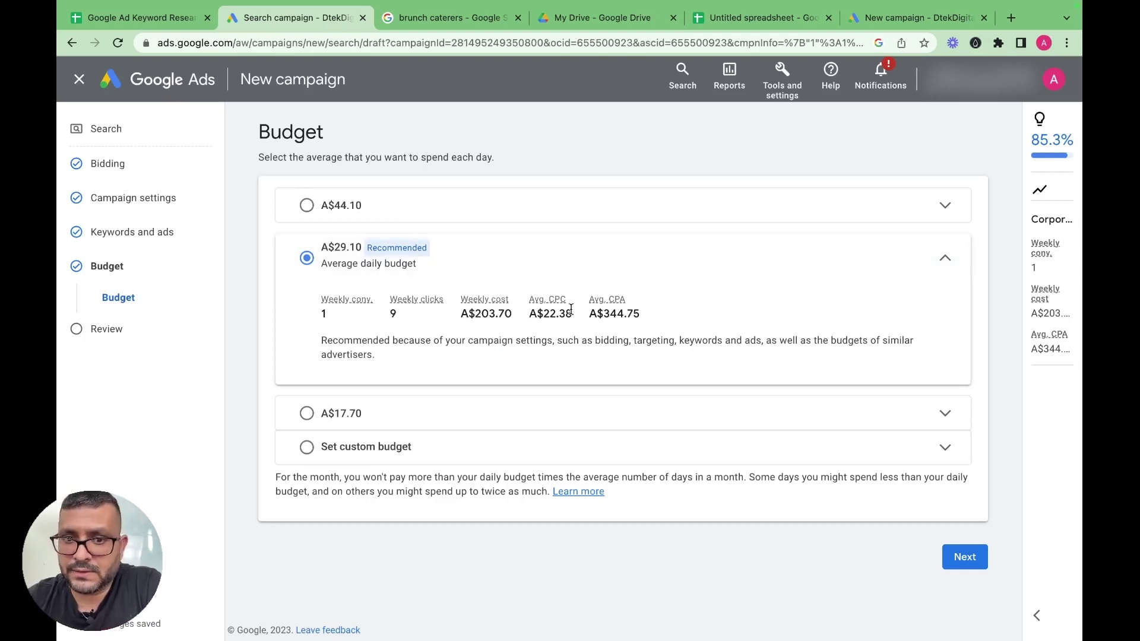
left_click(963, 559)
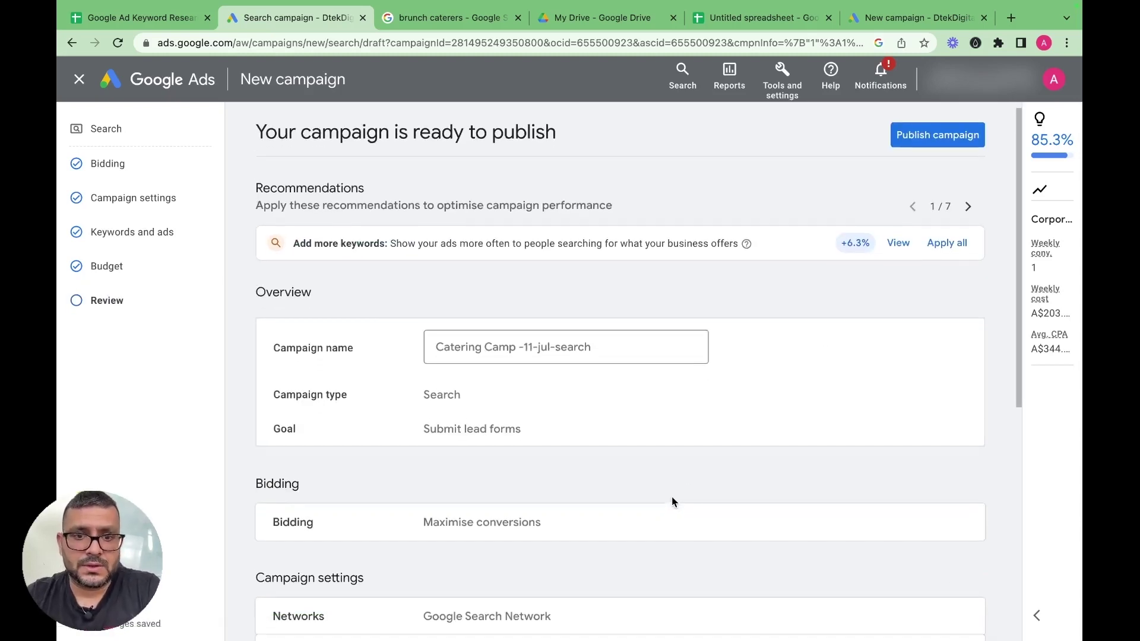
scroll(670, 496, "down", 2)
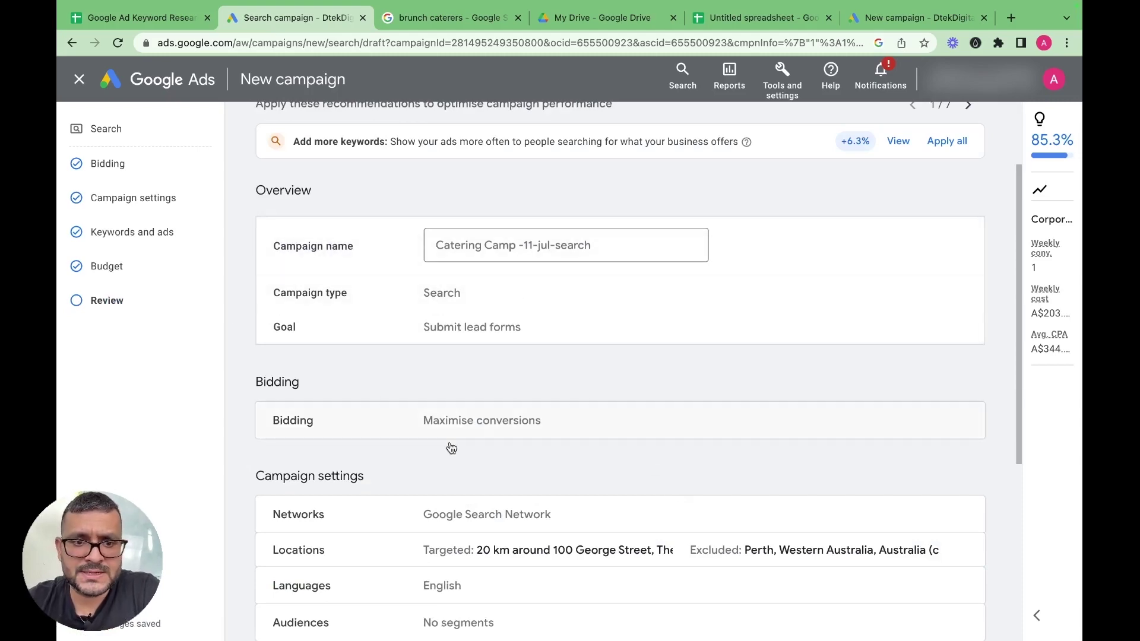
scroll(519, 435, "down", 2)
scroll(390, 380, "down", 4)
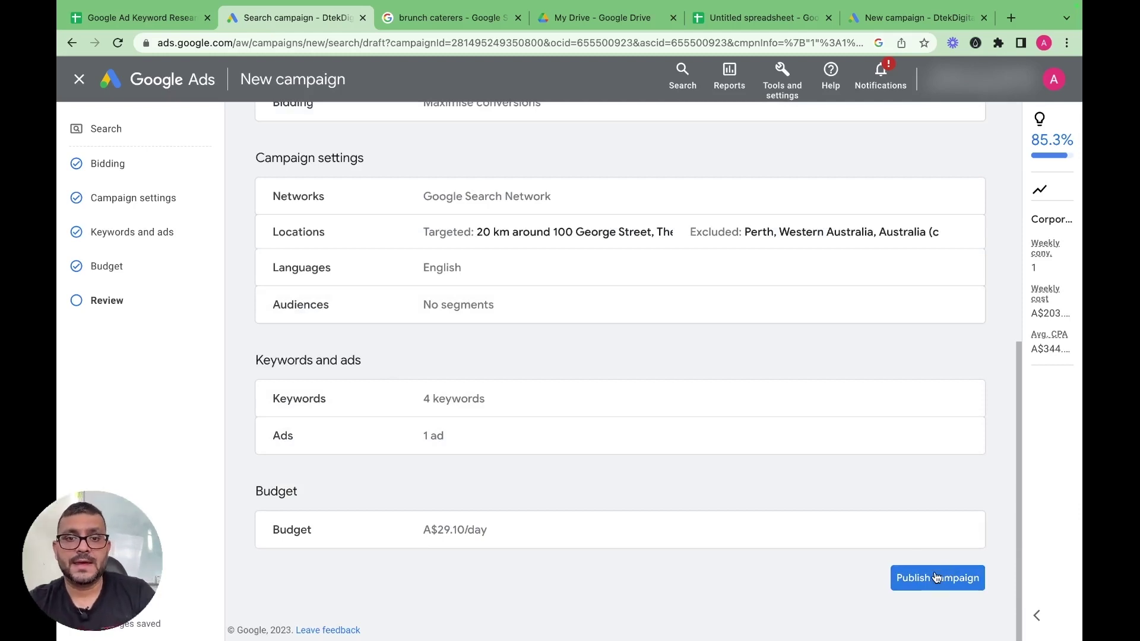
scroll(698, 438, "up", 7)
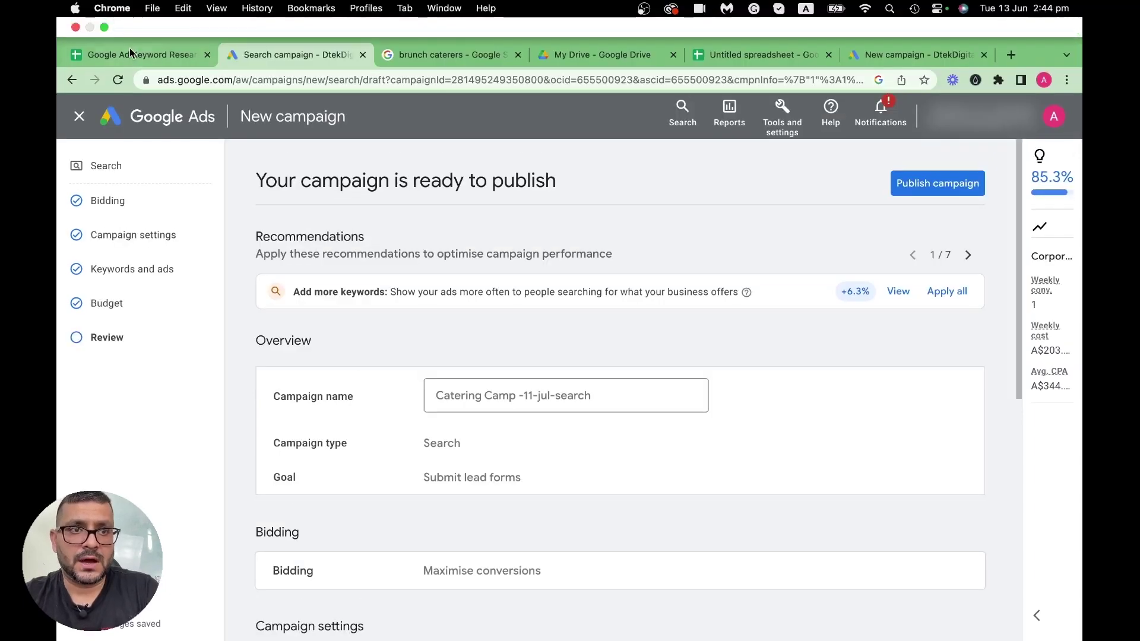
- Switch to the Google Ad Keyword Research Template spreadsheet and go over its instructions, competition keywords, keyword statistics and ad group sheets
left_click(131, 55)
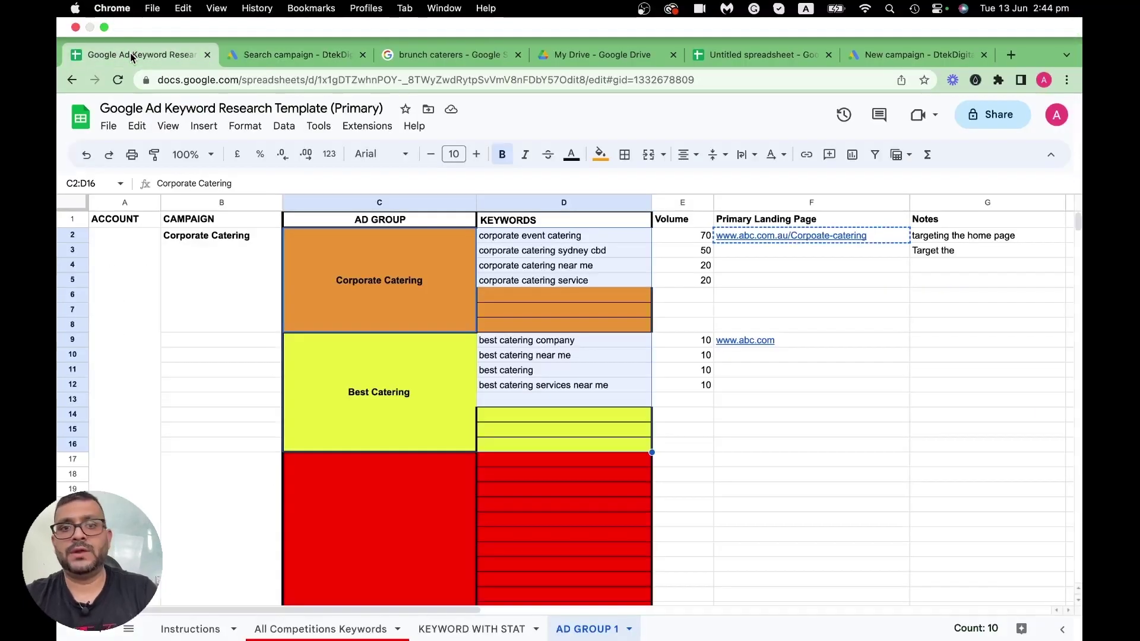
left_click(182, 628)
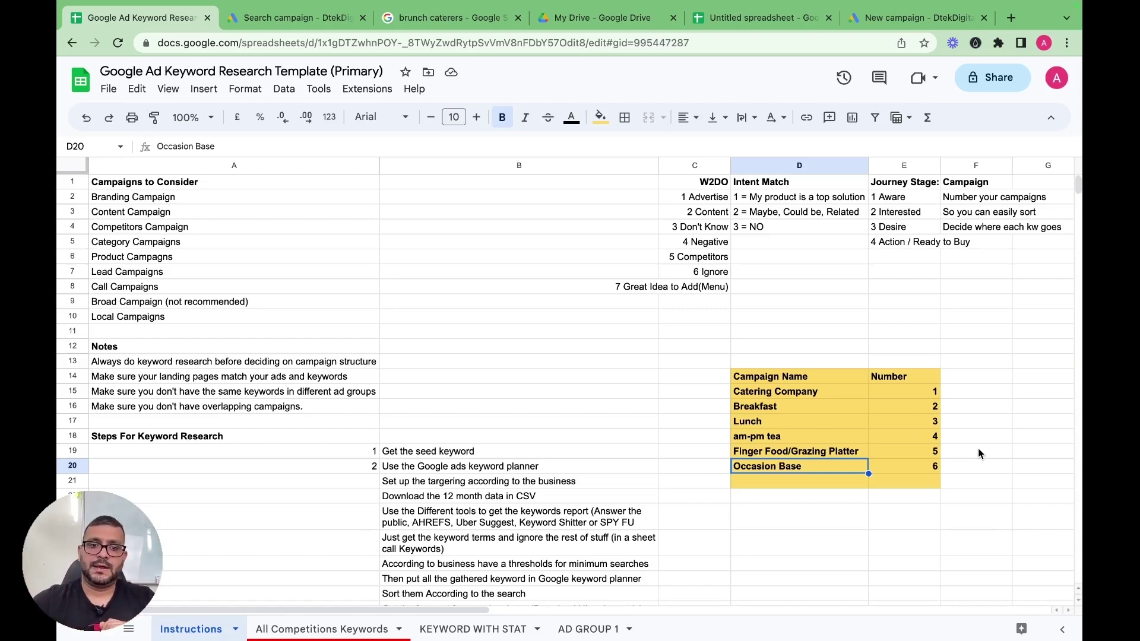
left_click(322, 629)
left_click(469, 629)
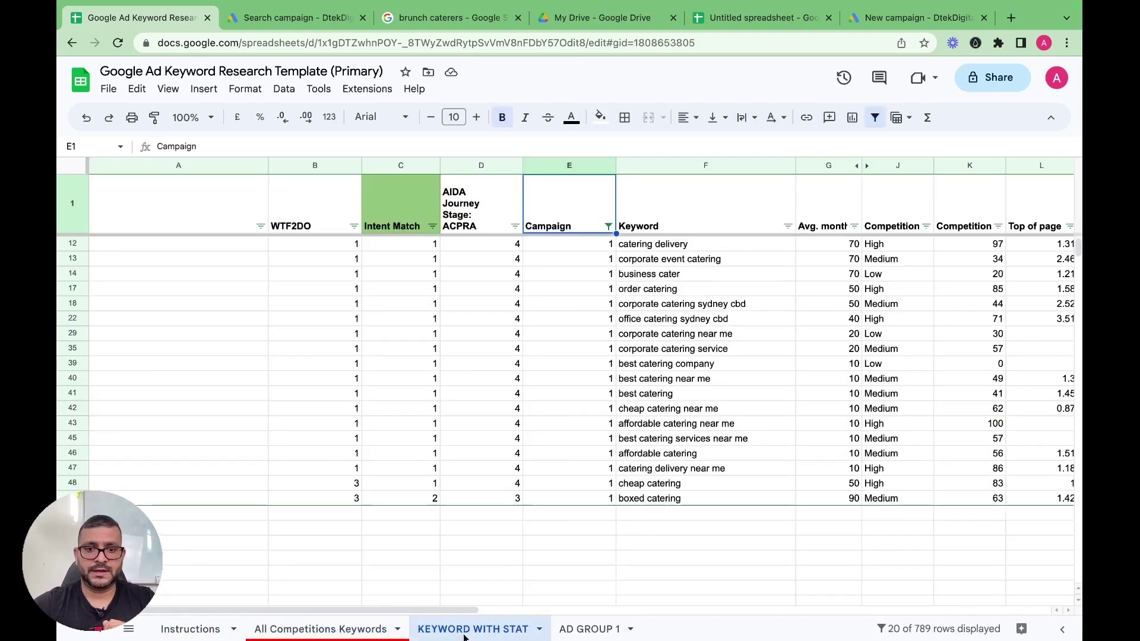
left_click(587, 628)
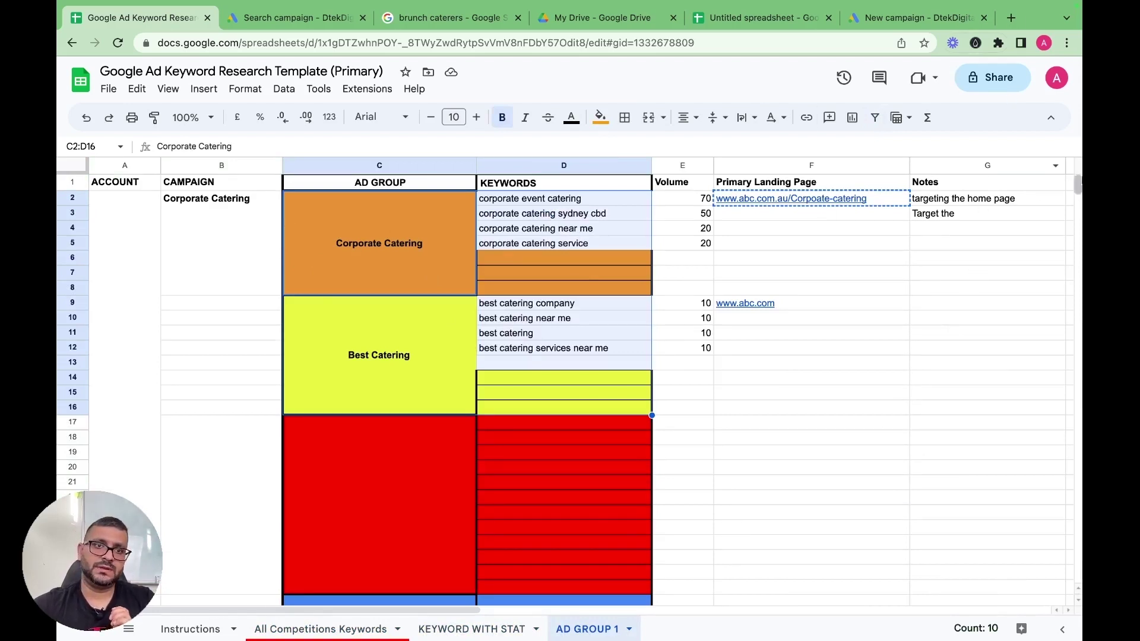
left_click(209, 634)
left_click(330, 633)
left_click(471, 631)
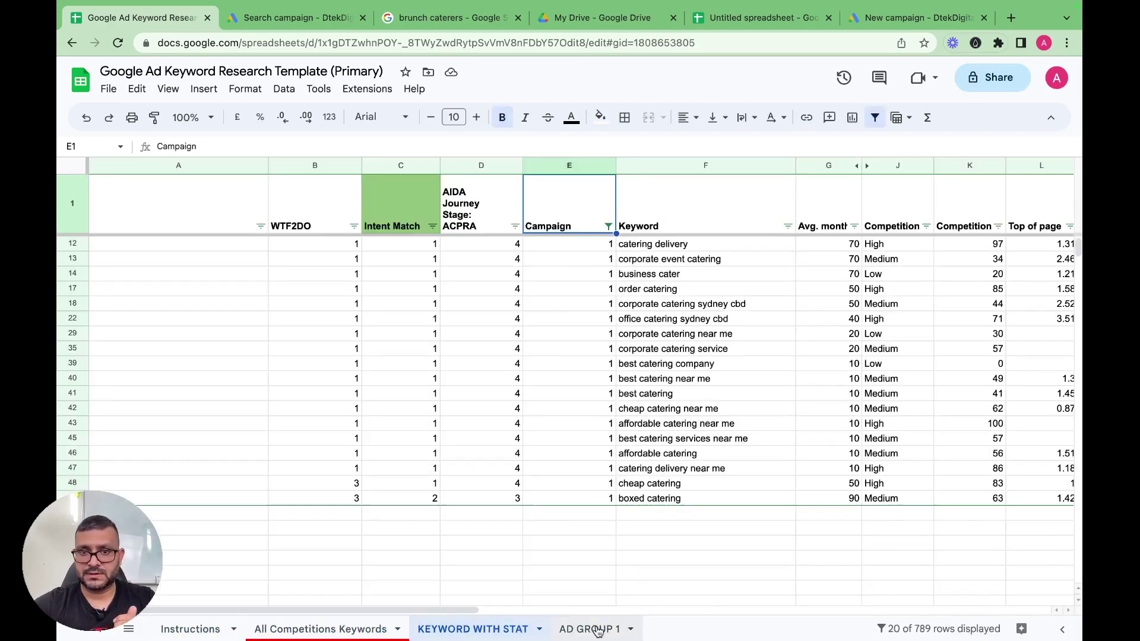
left_click(597, 631)
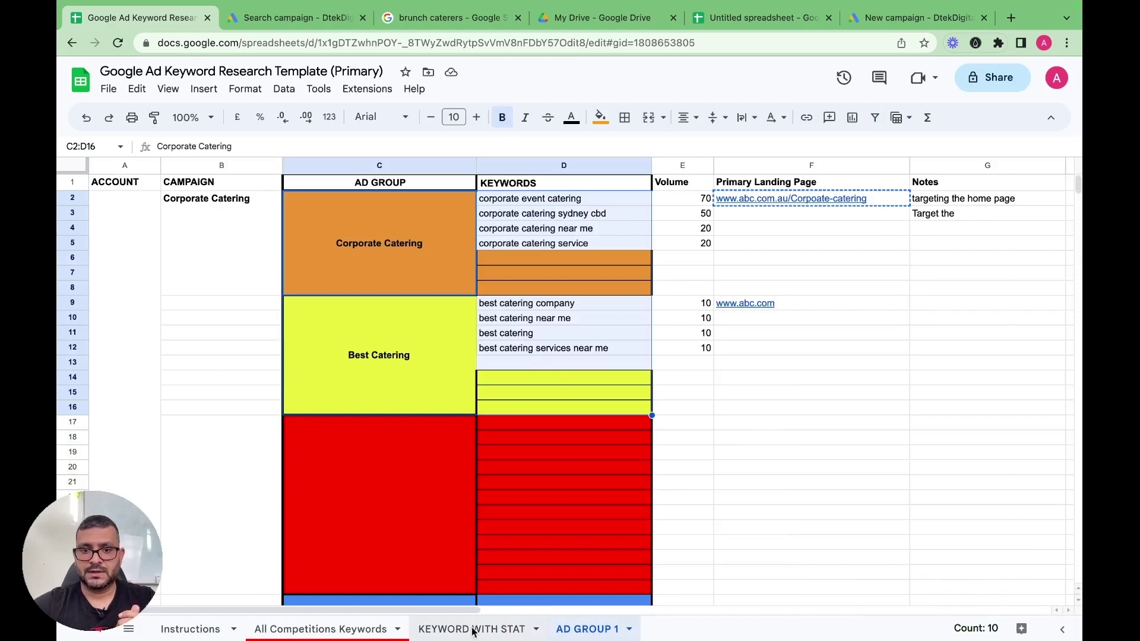
left_click(472, 629)
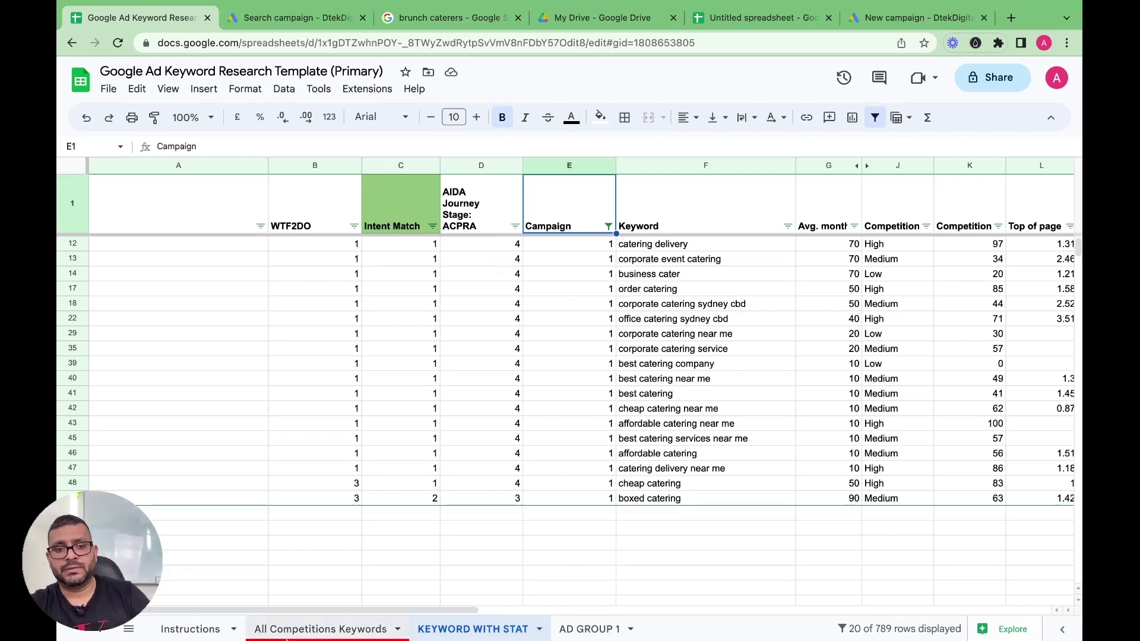
left_click(190, 629)
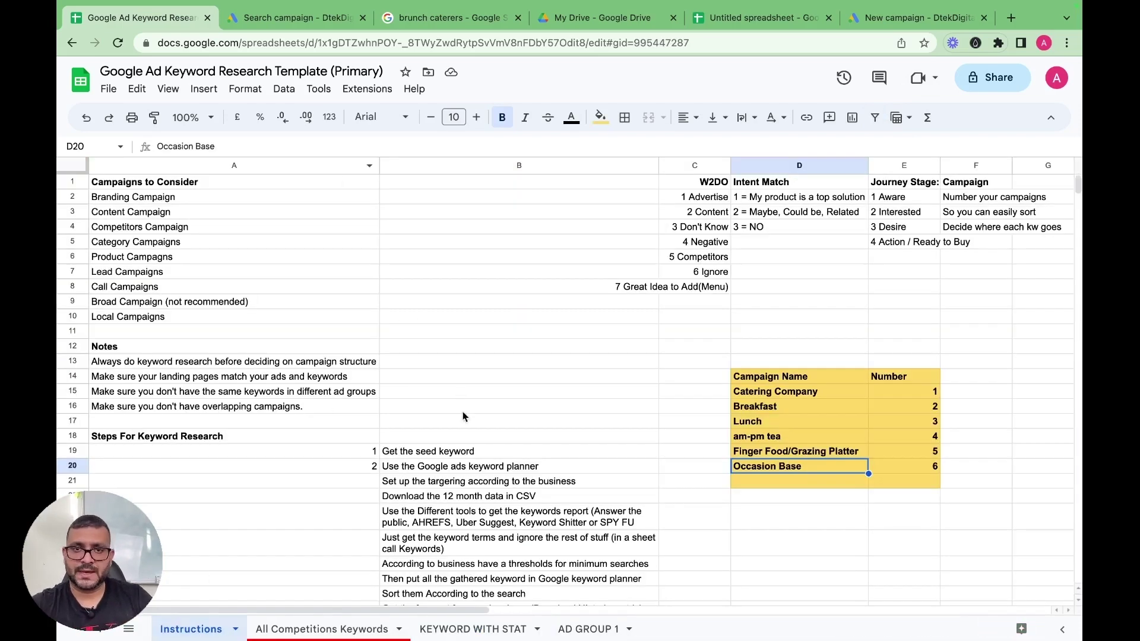